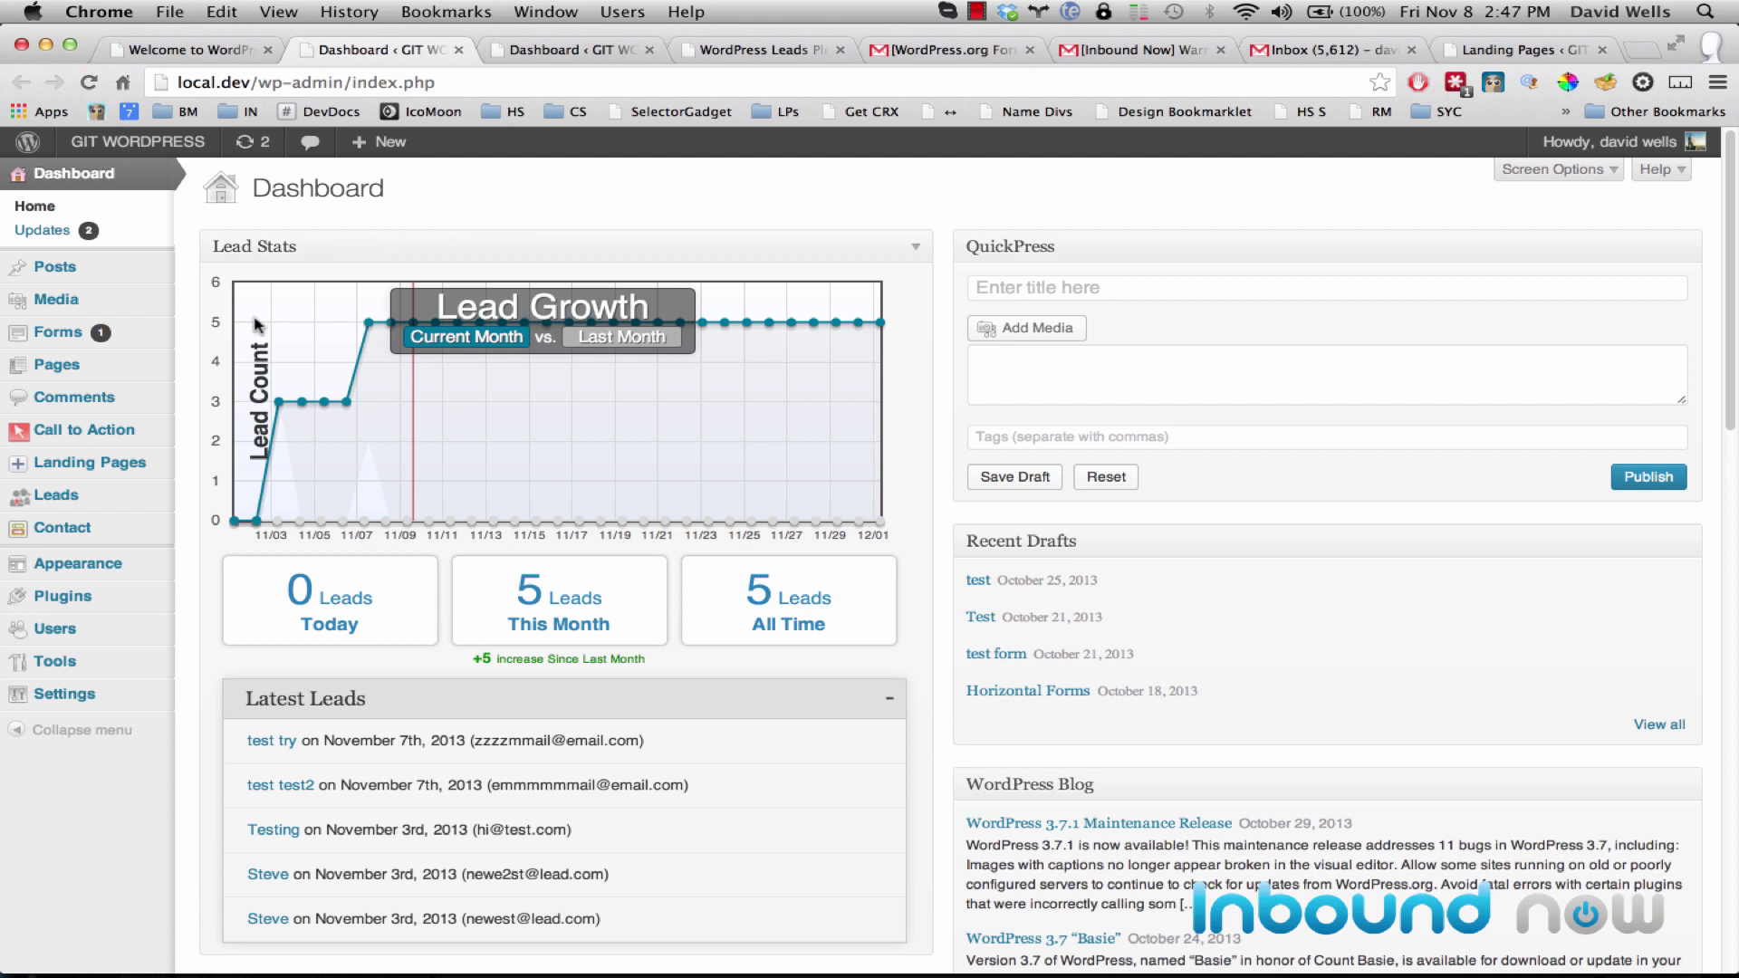
# Go to the landing pages list and open "A/B Testing Landing Page Example" for editing in a new browser tab.
pyautogui.moveTo(150, 467)
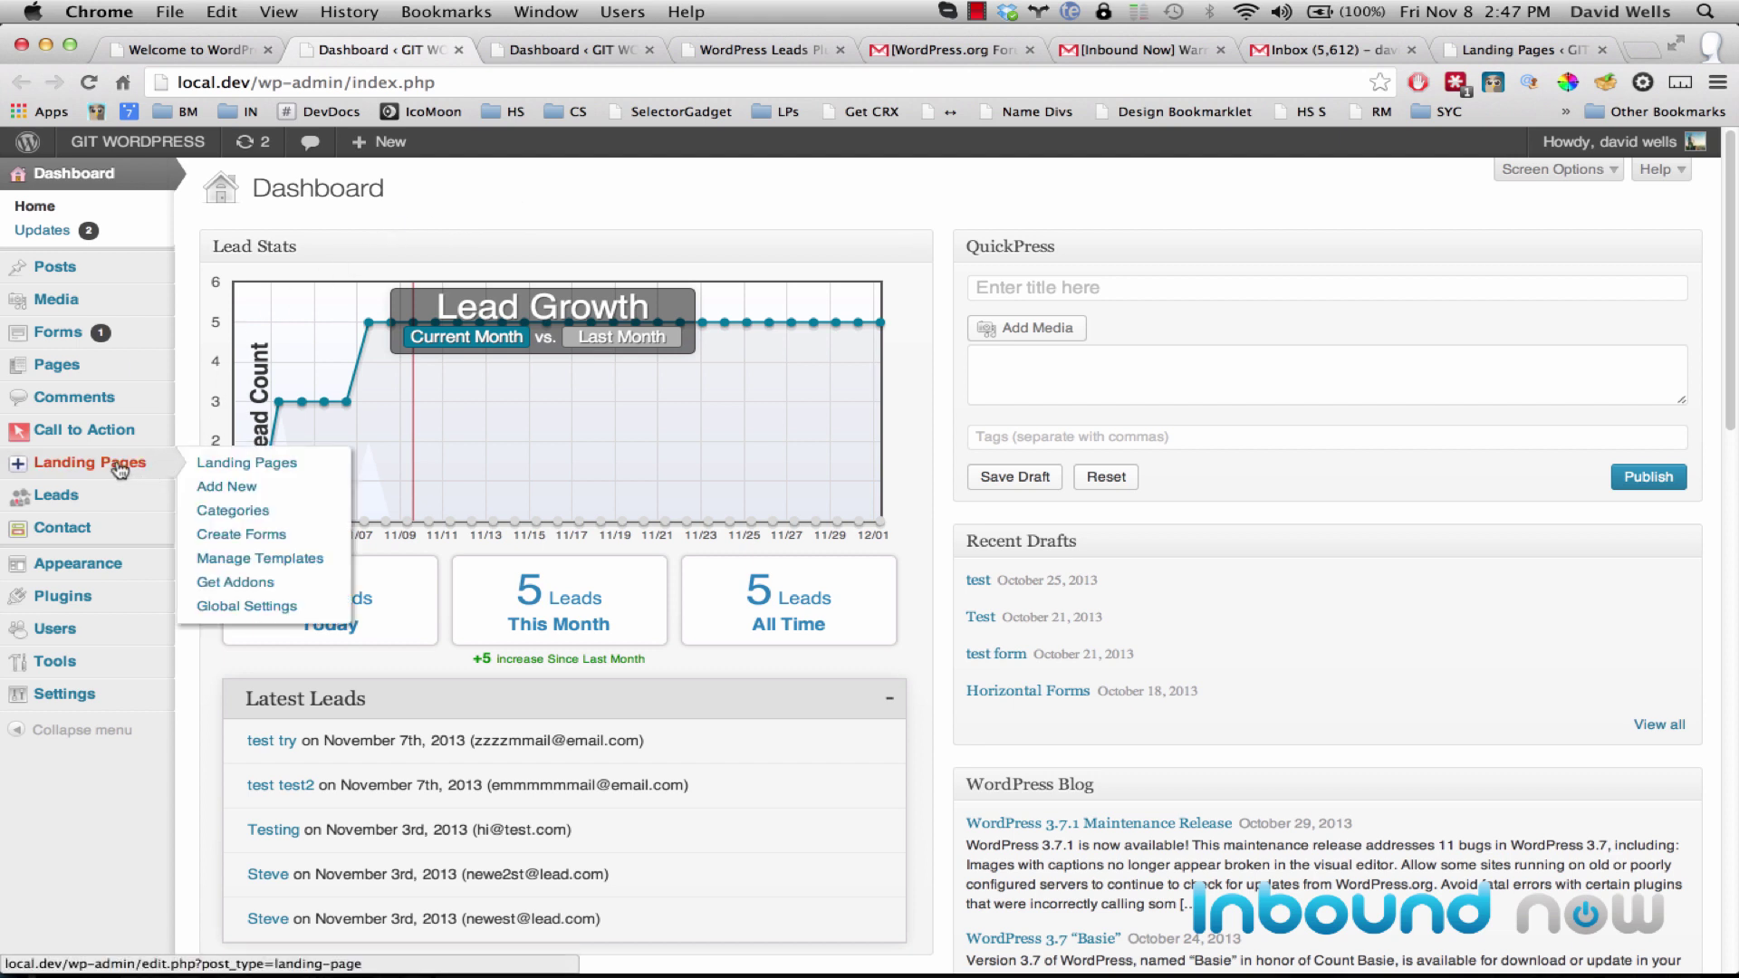
pyautogui.click(217, 467)
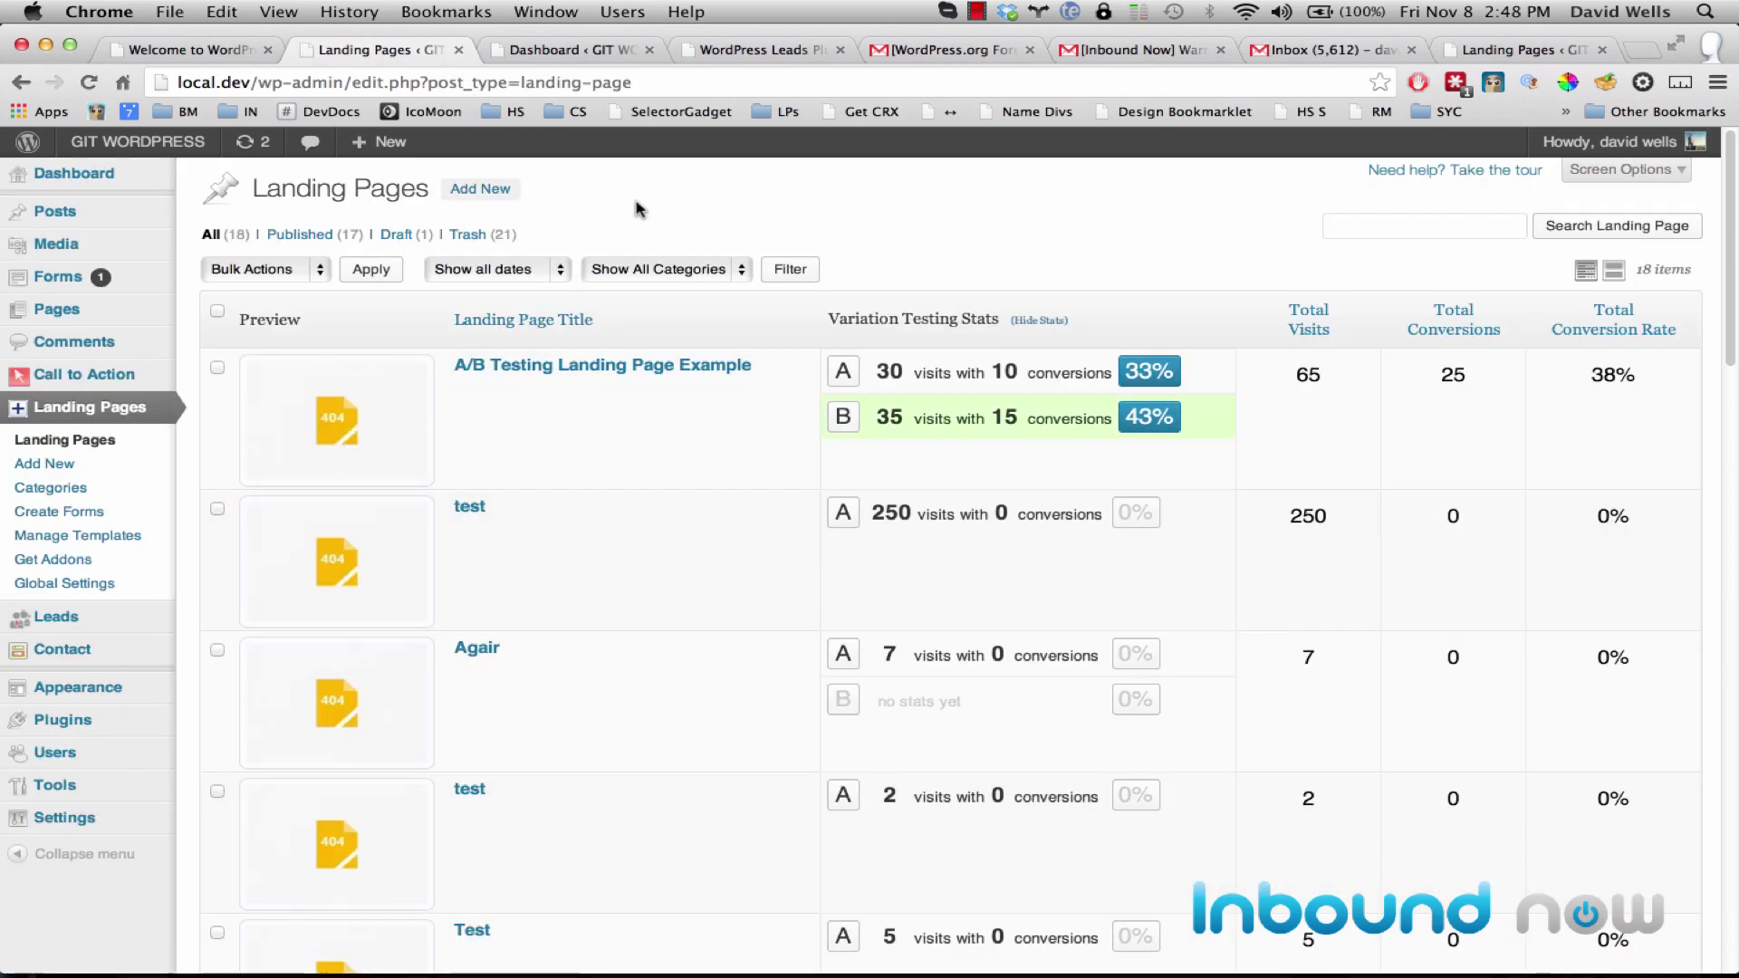
pyautogui.moveTo(489, 373)
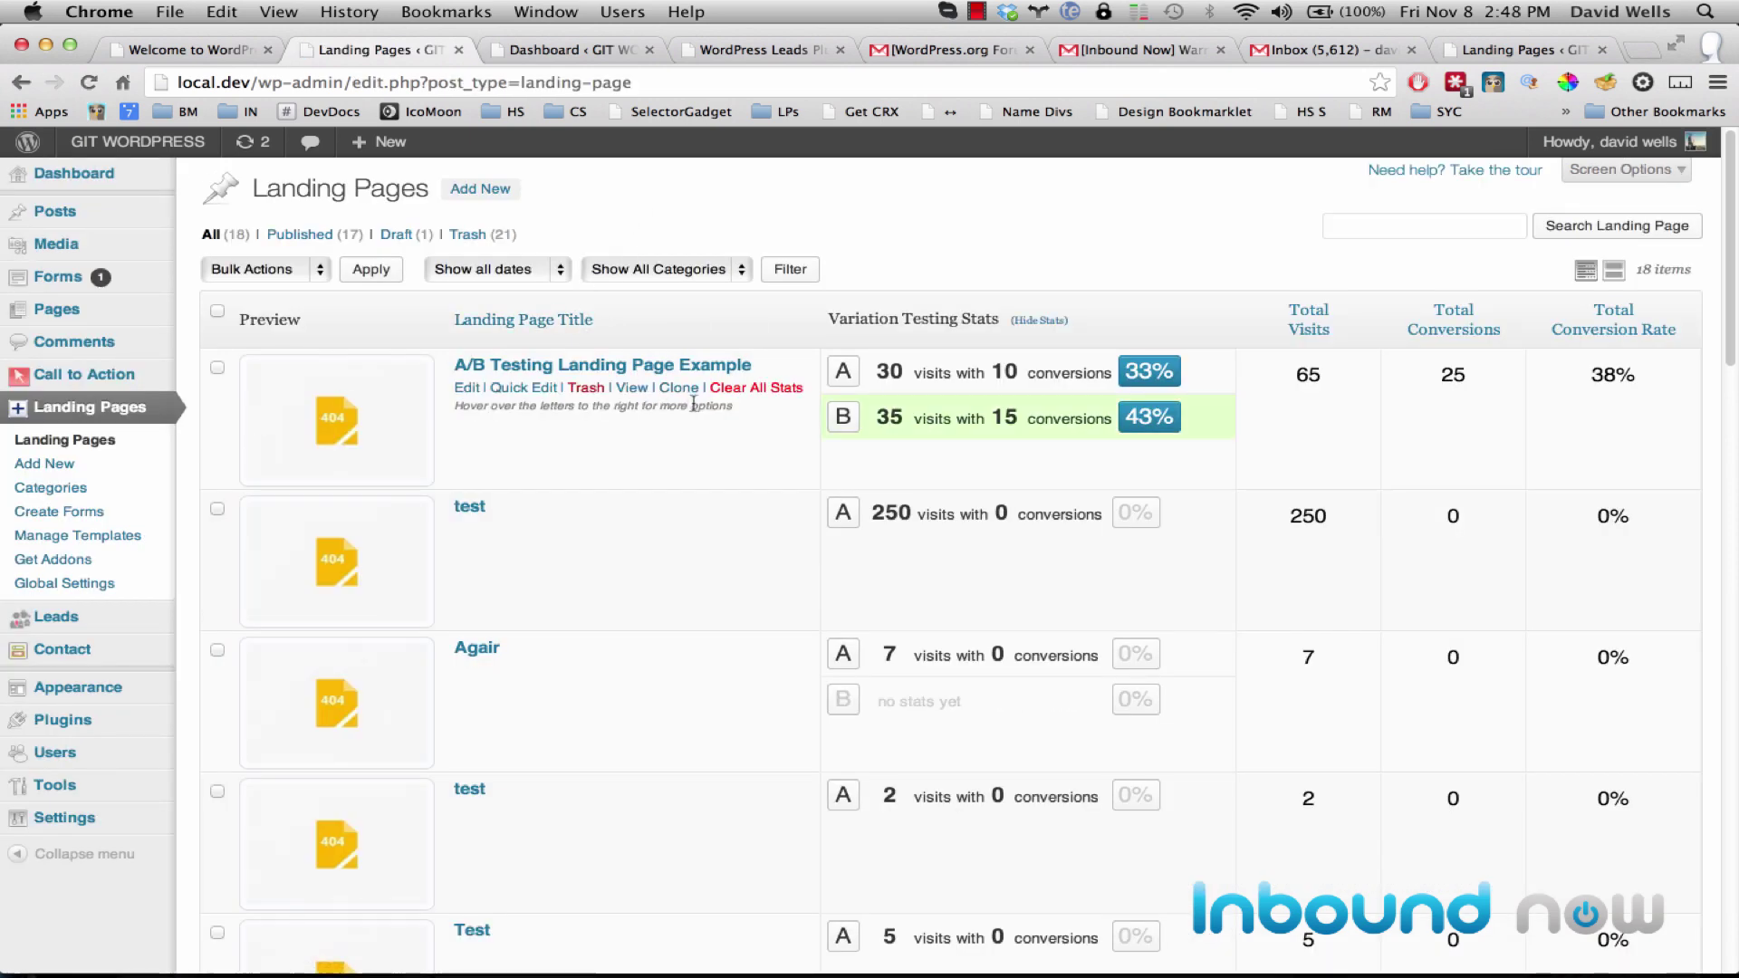
pyautogui.moveTo(450, 368); pyautogui.dragTo(779, 367)
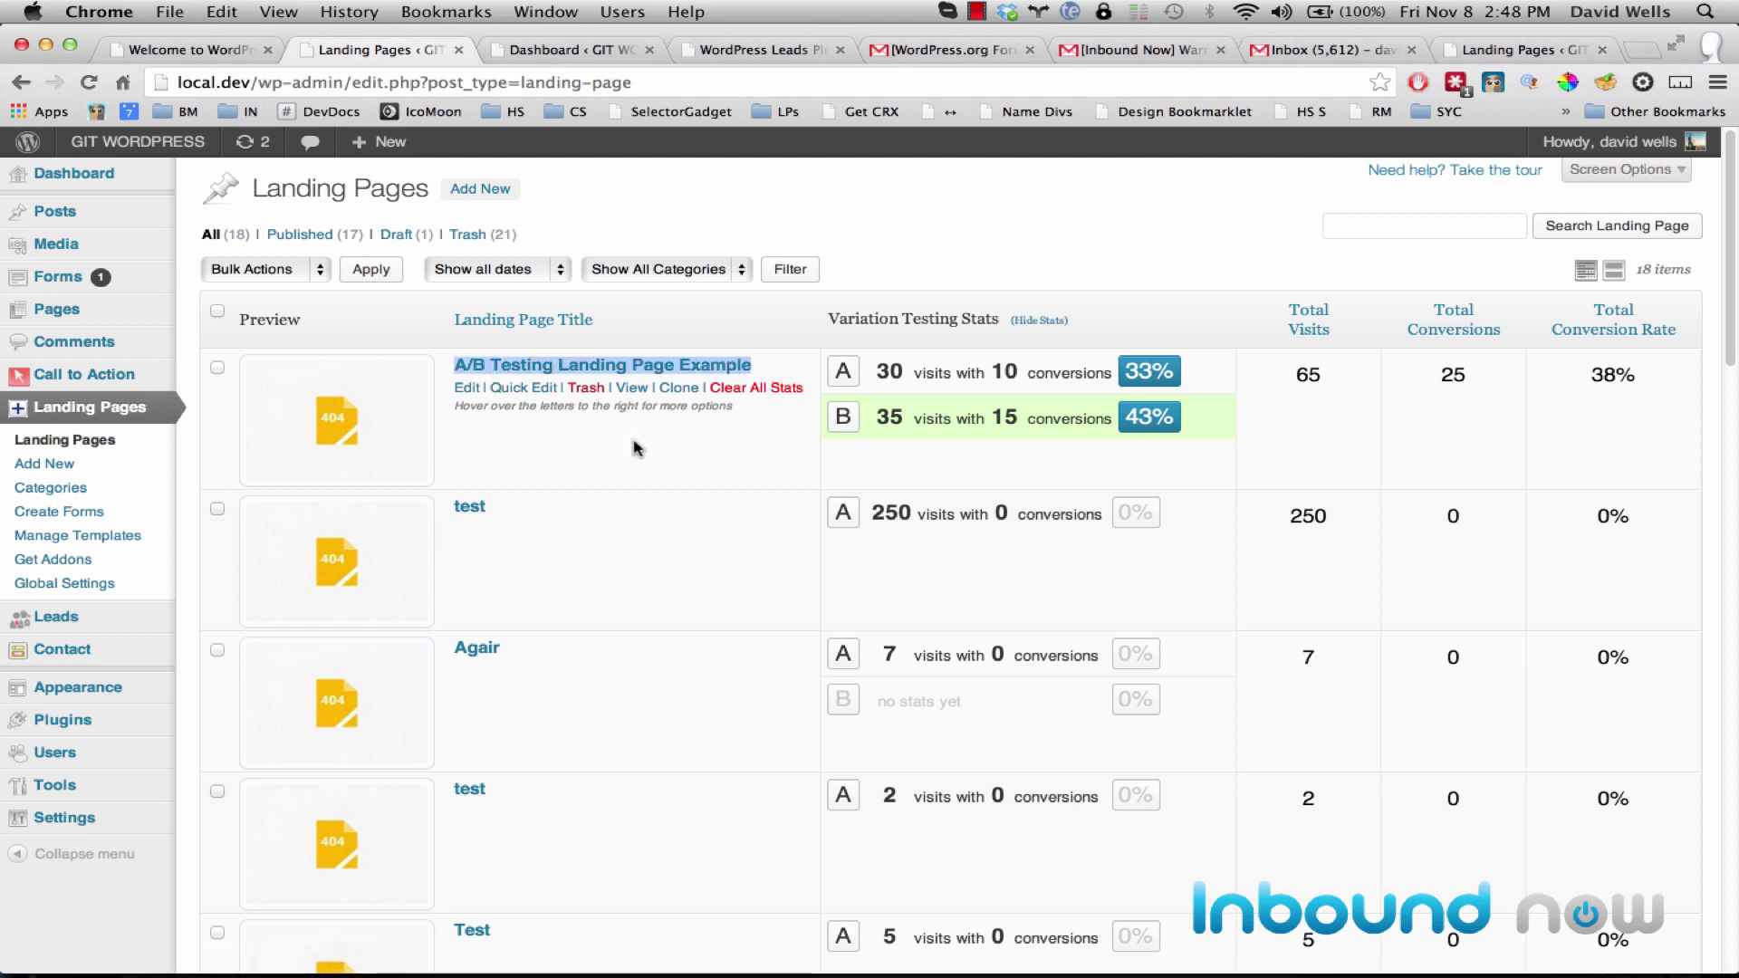
pyautogui.keyDown('super'); pyautogui.click(467, 388); pyautogui.keyUp('super')
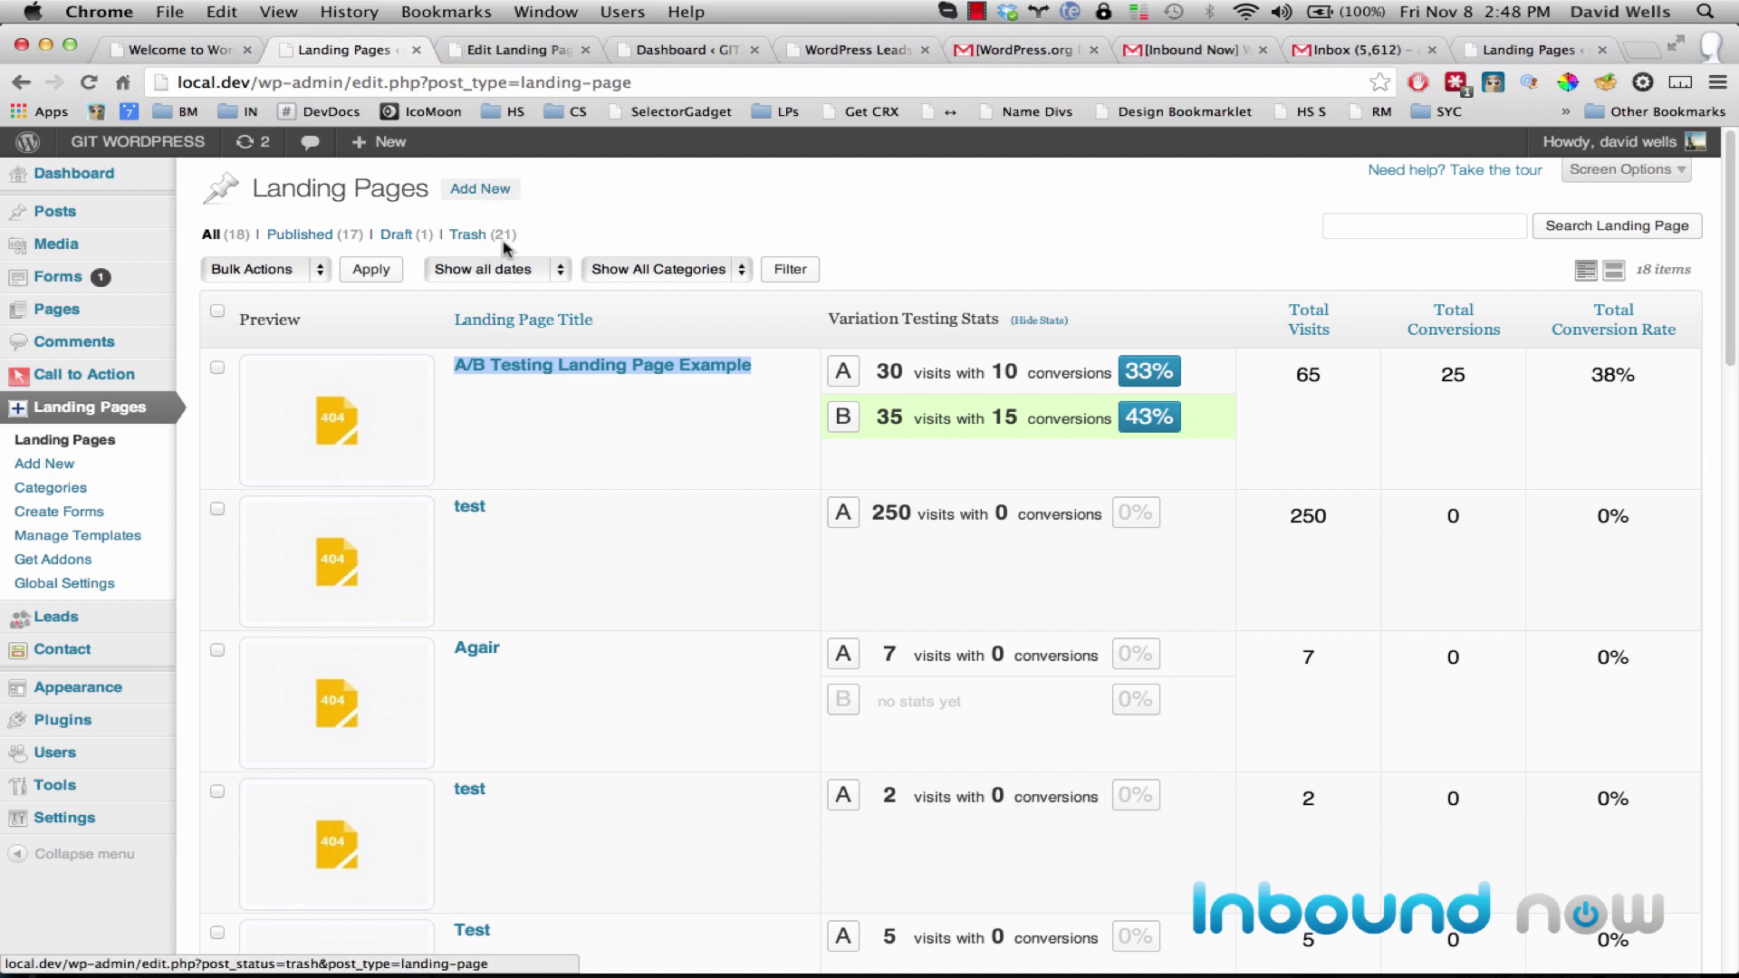
pyautogui.click(491, 64)
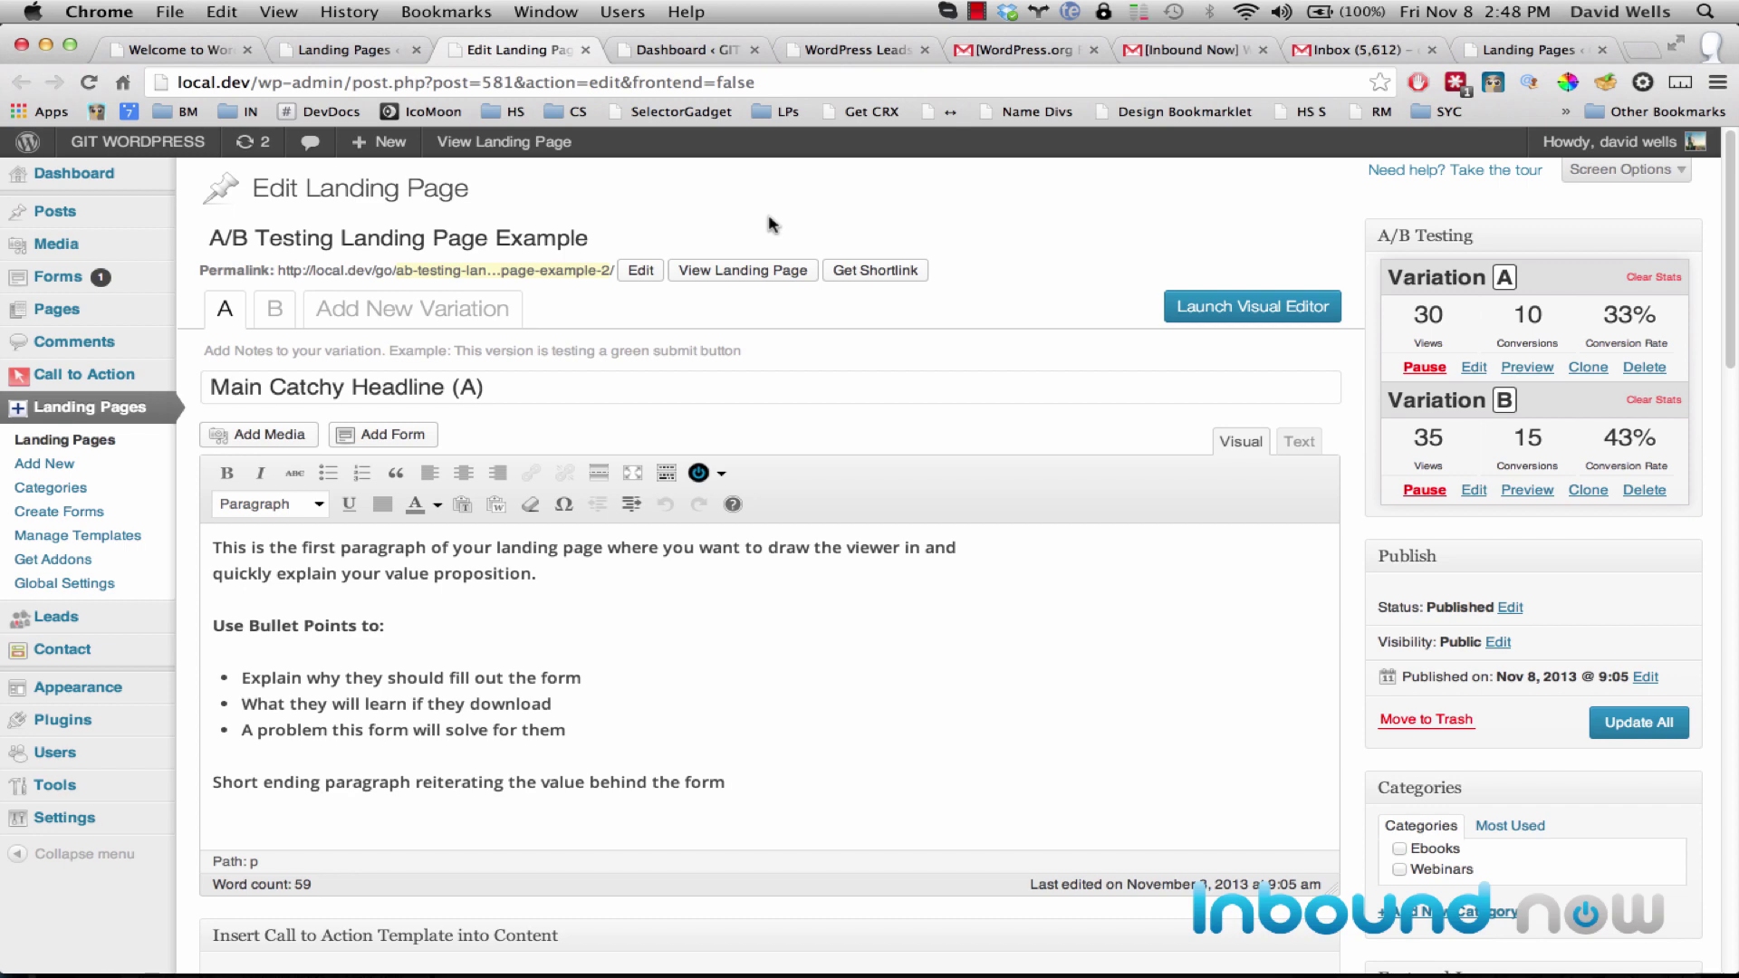
# Review variation A's headline, body content and conversion form, showing the form in visual mode.
pyautogui.moveTo(543, 390); pyautogui.dragTo(260, 392)
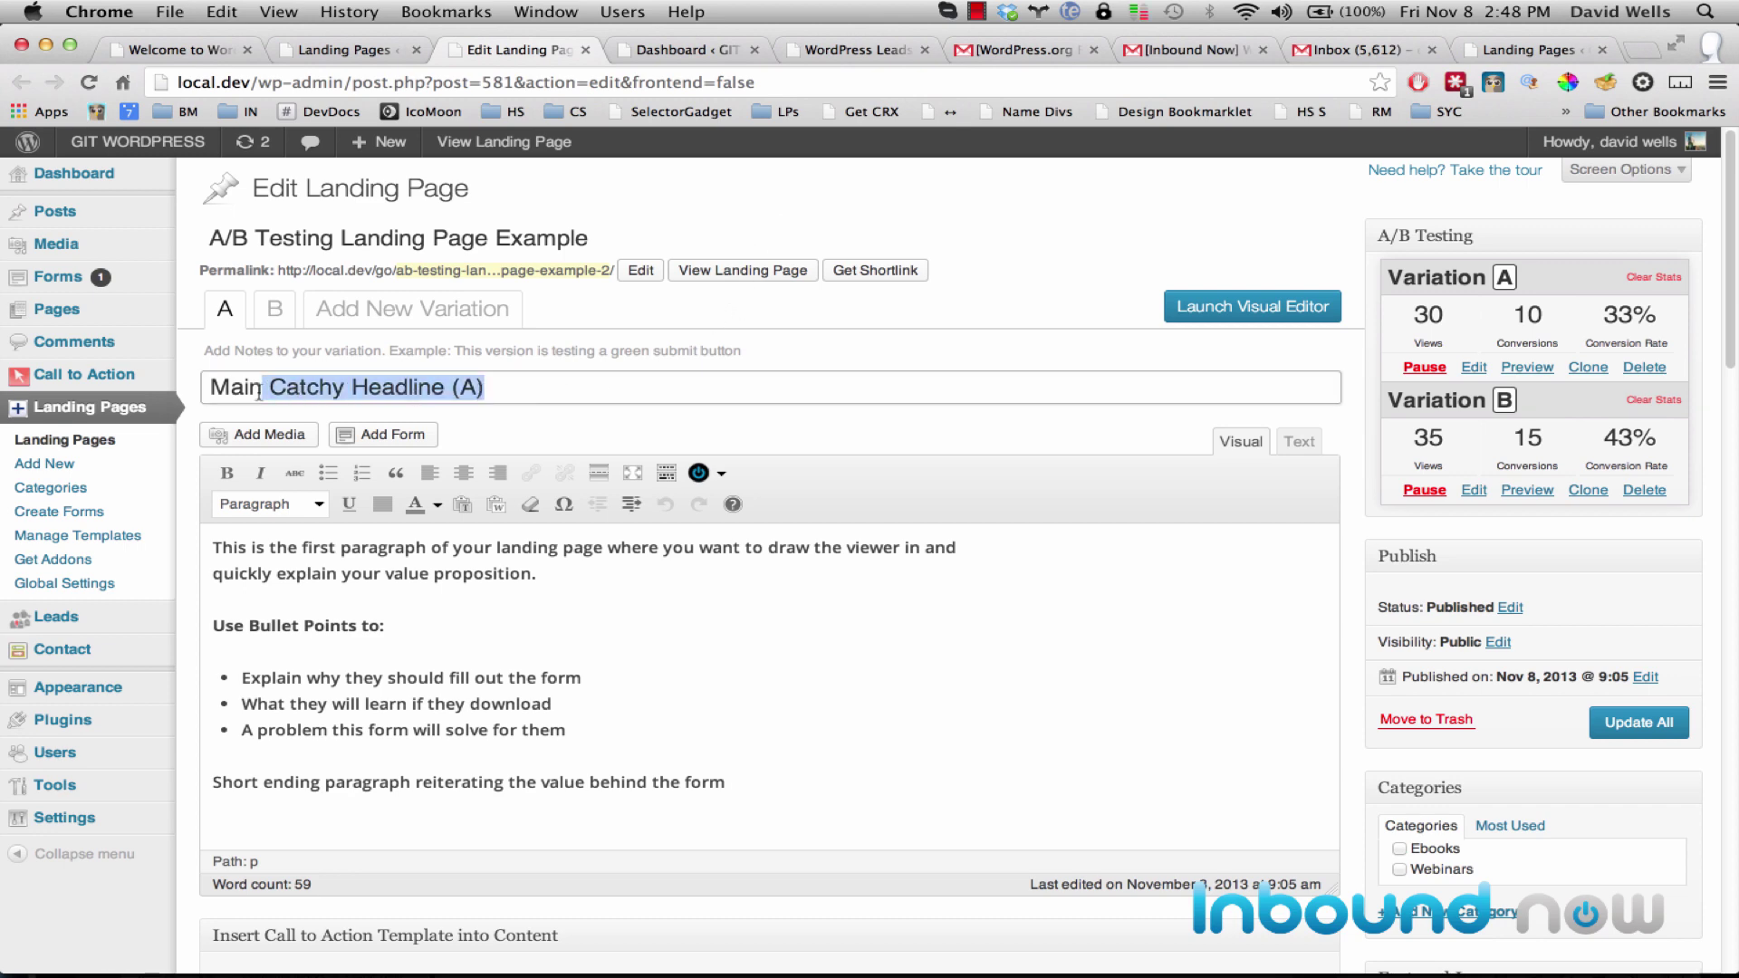
pyautogui.scroll(-10, 436, 570)
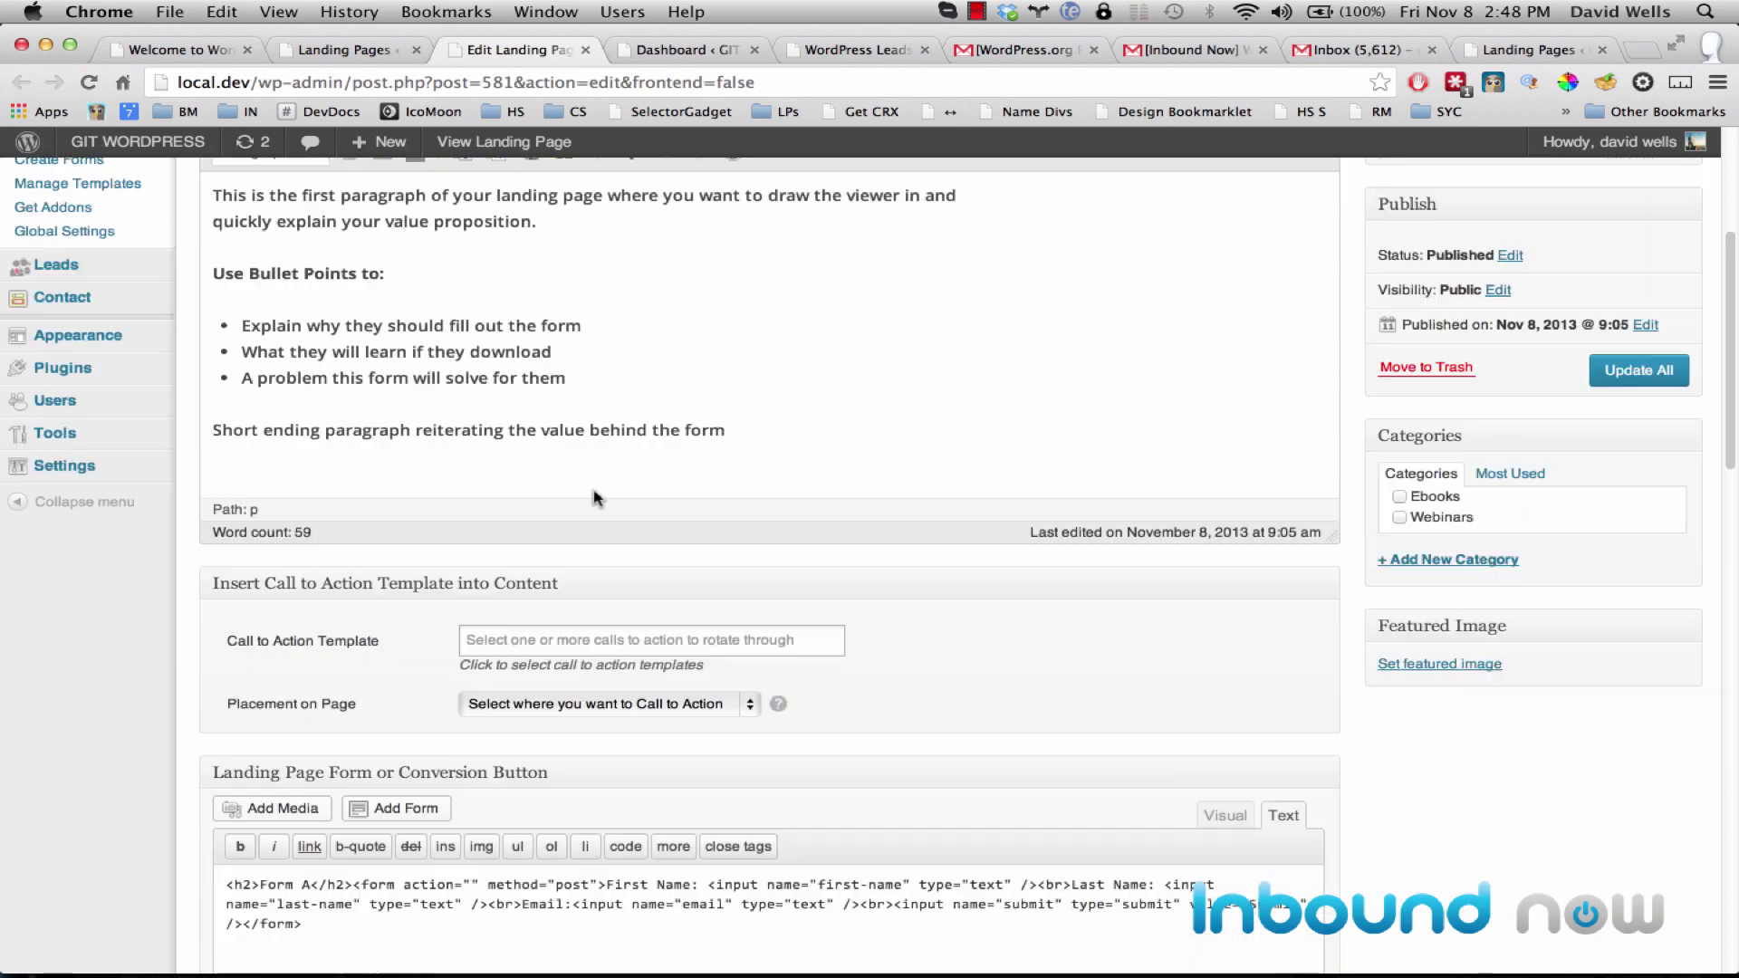
pyautogui.click(1209, 481)
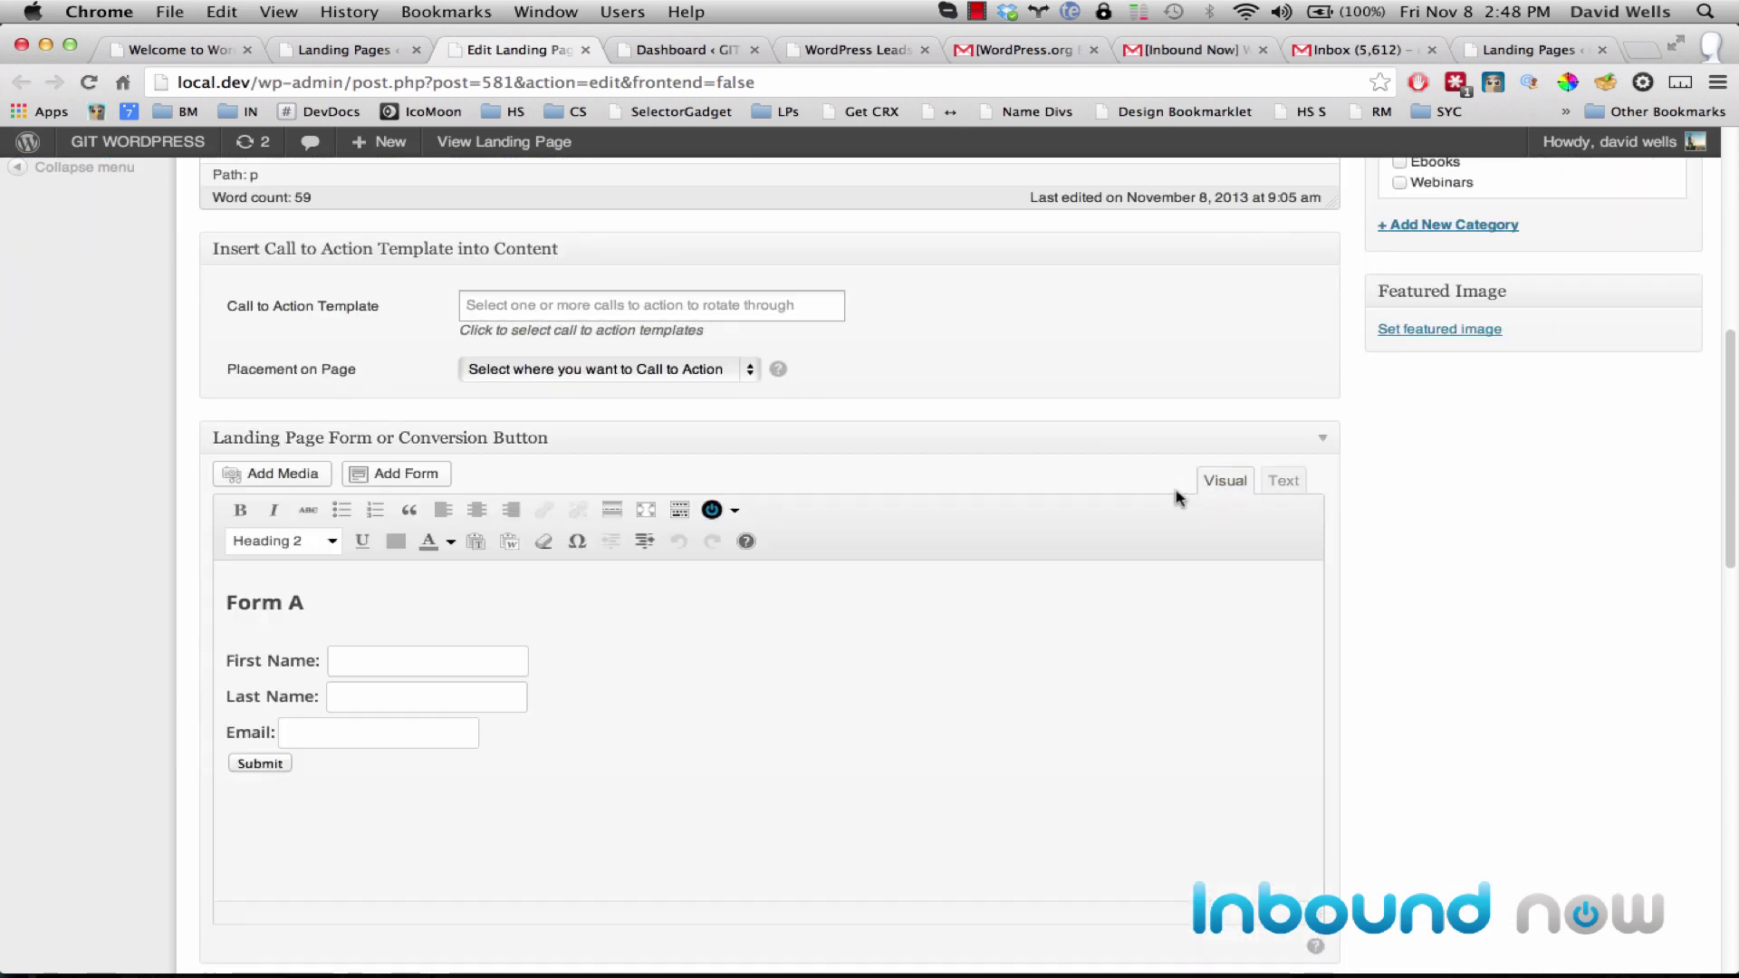
pyautogui.scroll(10, 539, 708)
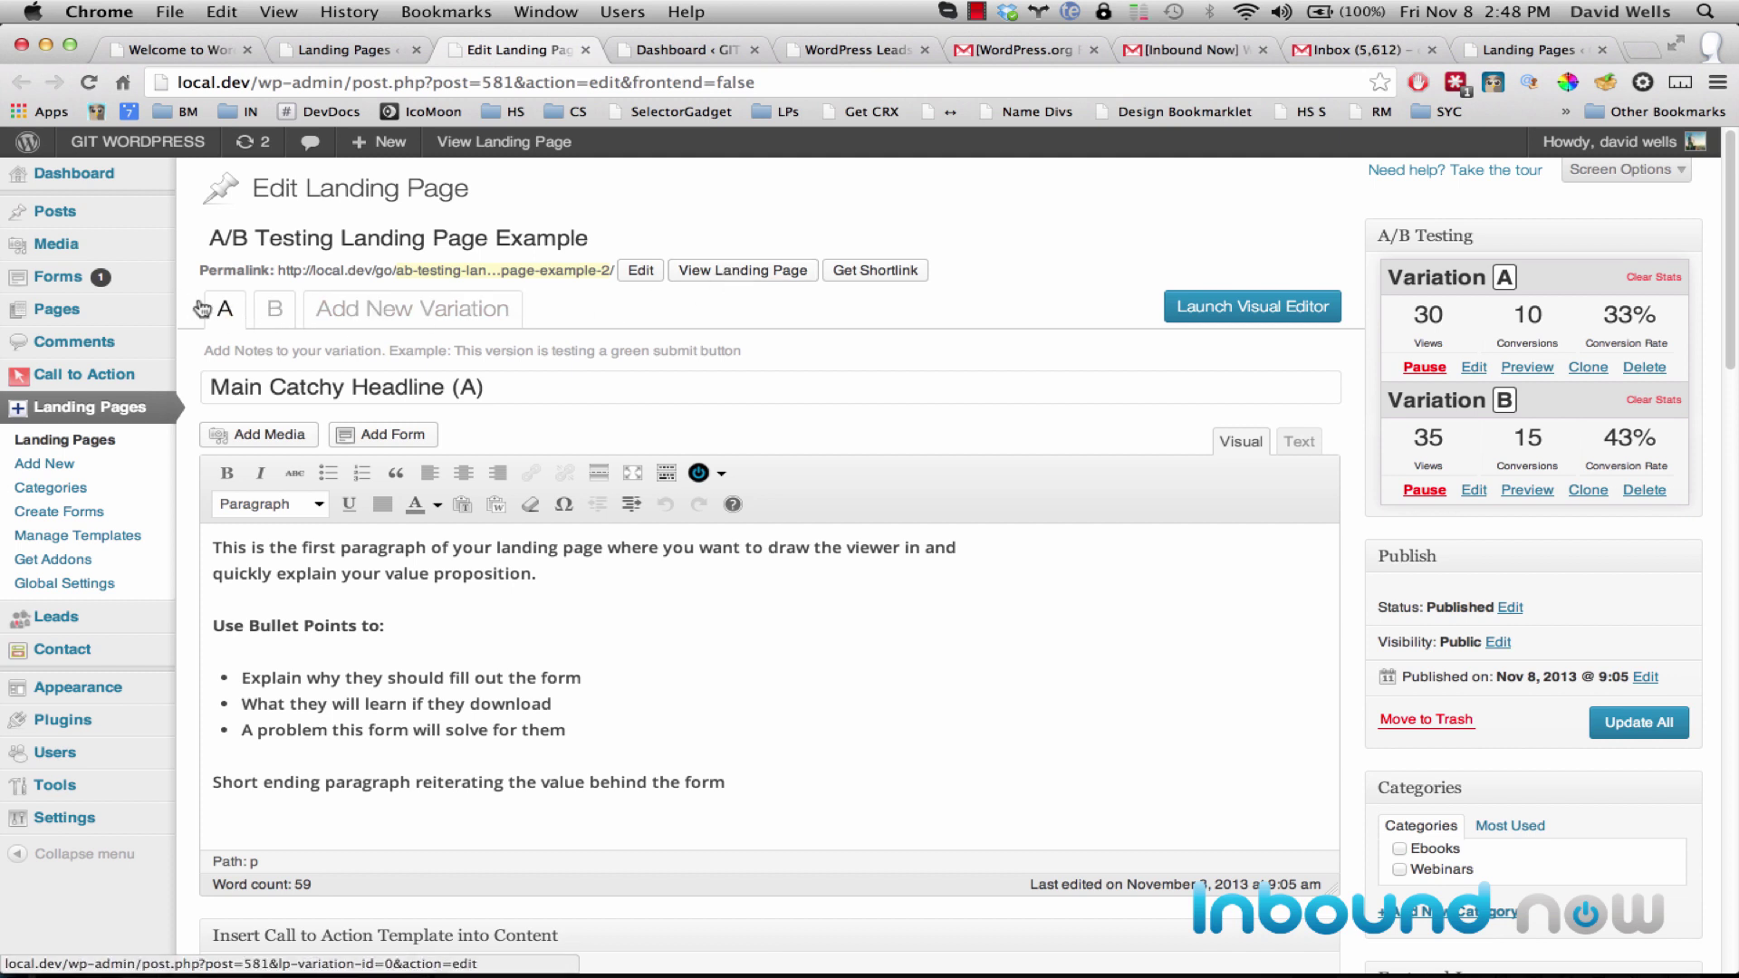
# Switch to variation B, check its headline, and view the live landing page in a new browser tab.
pyautogui.click(282, 318)
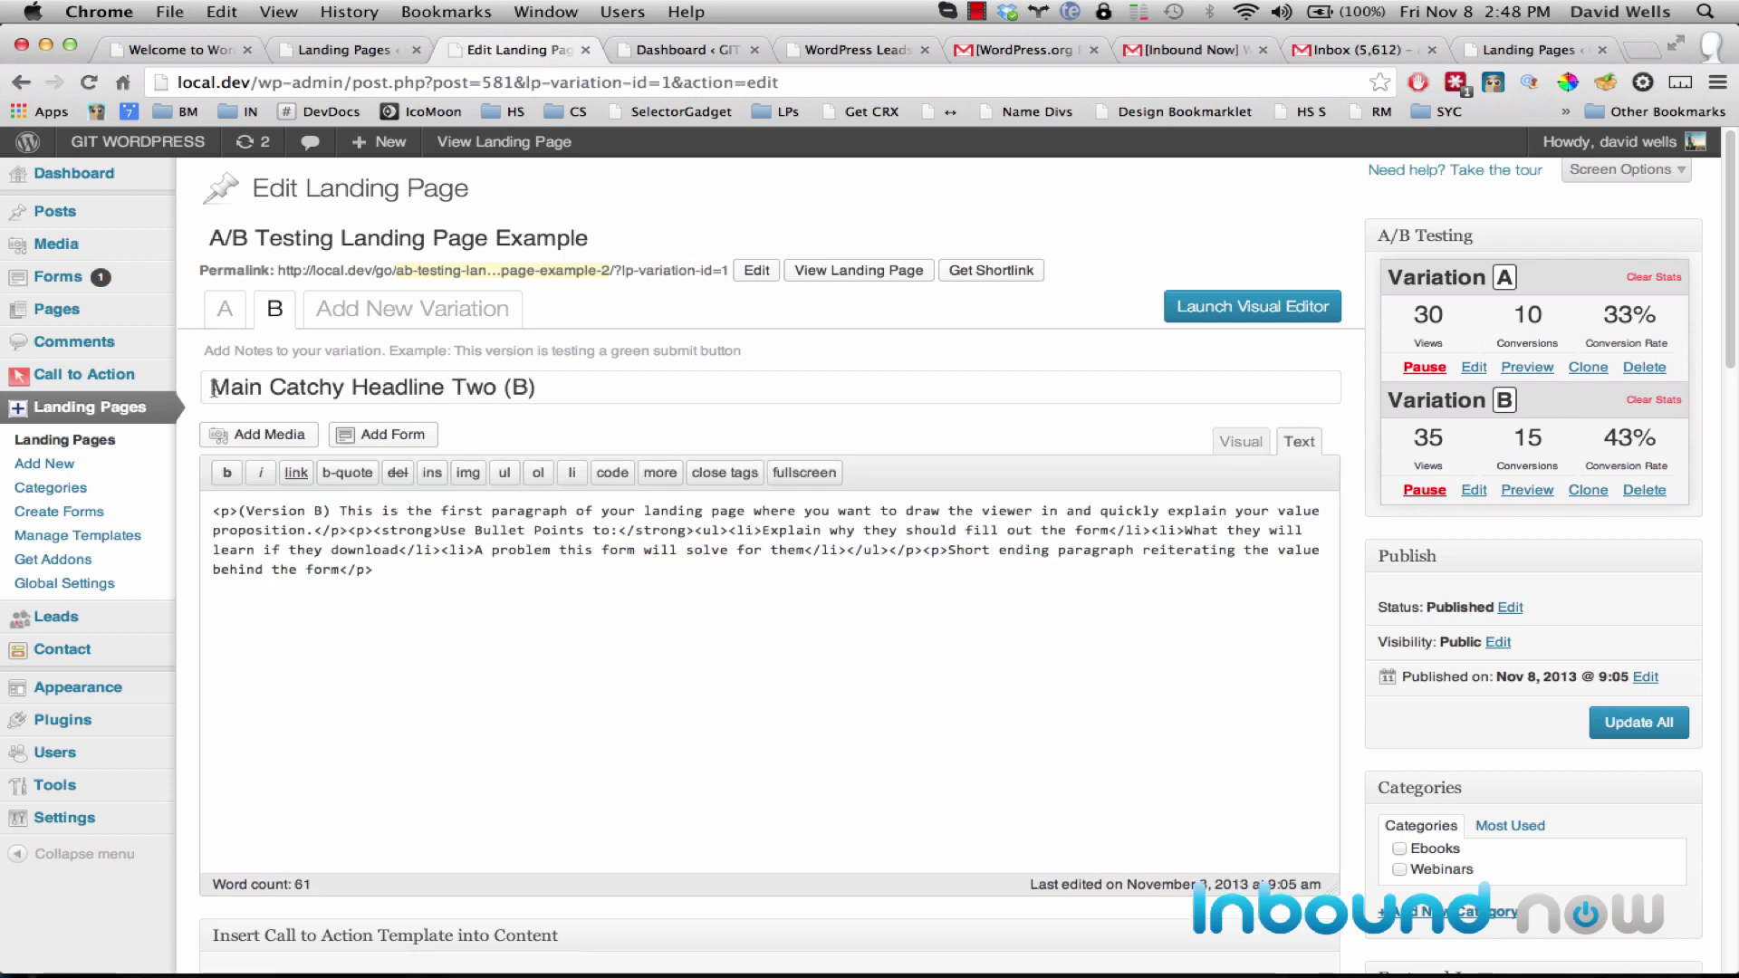
pyautogui.tripleClick(521, 386)
pyautogui.keyDown('super'); pyautogui.click(802, 270); pyautogui.keyUp('super')
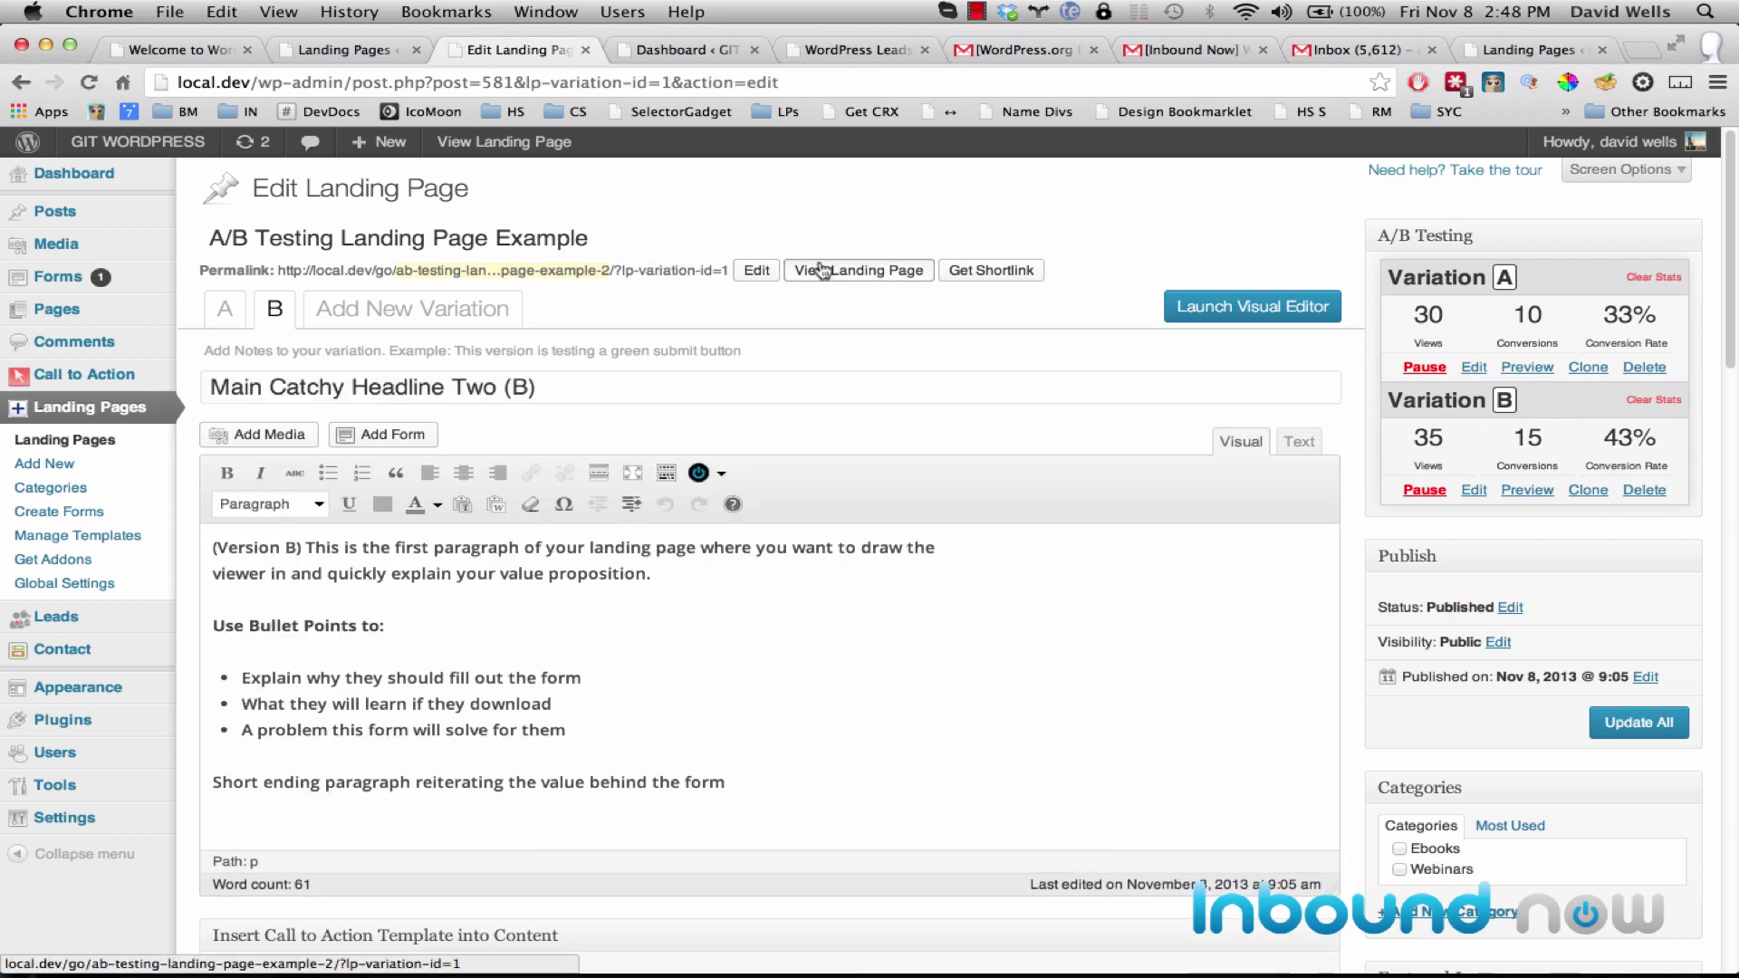
pyautogui.click(625, 49)
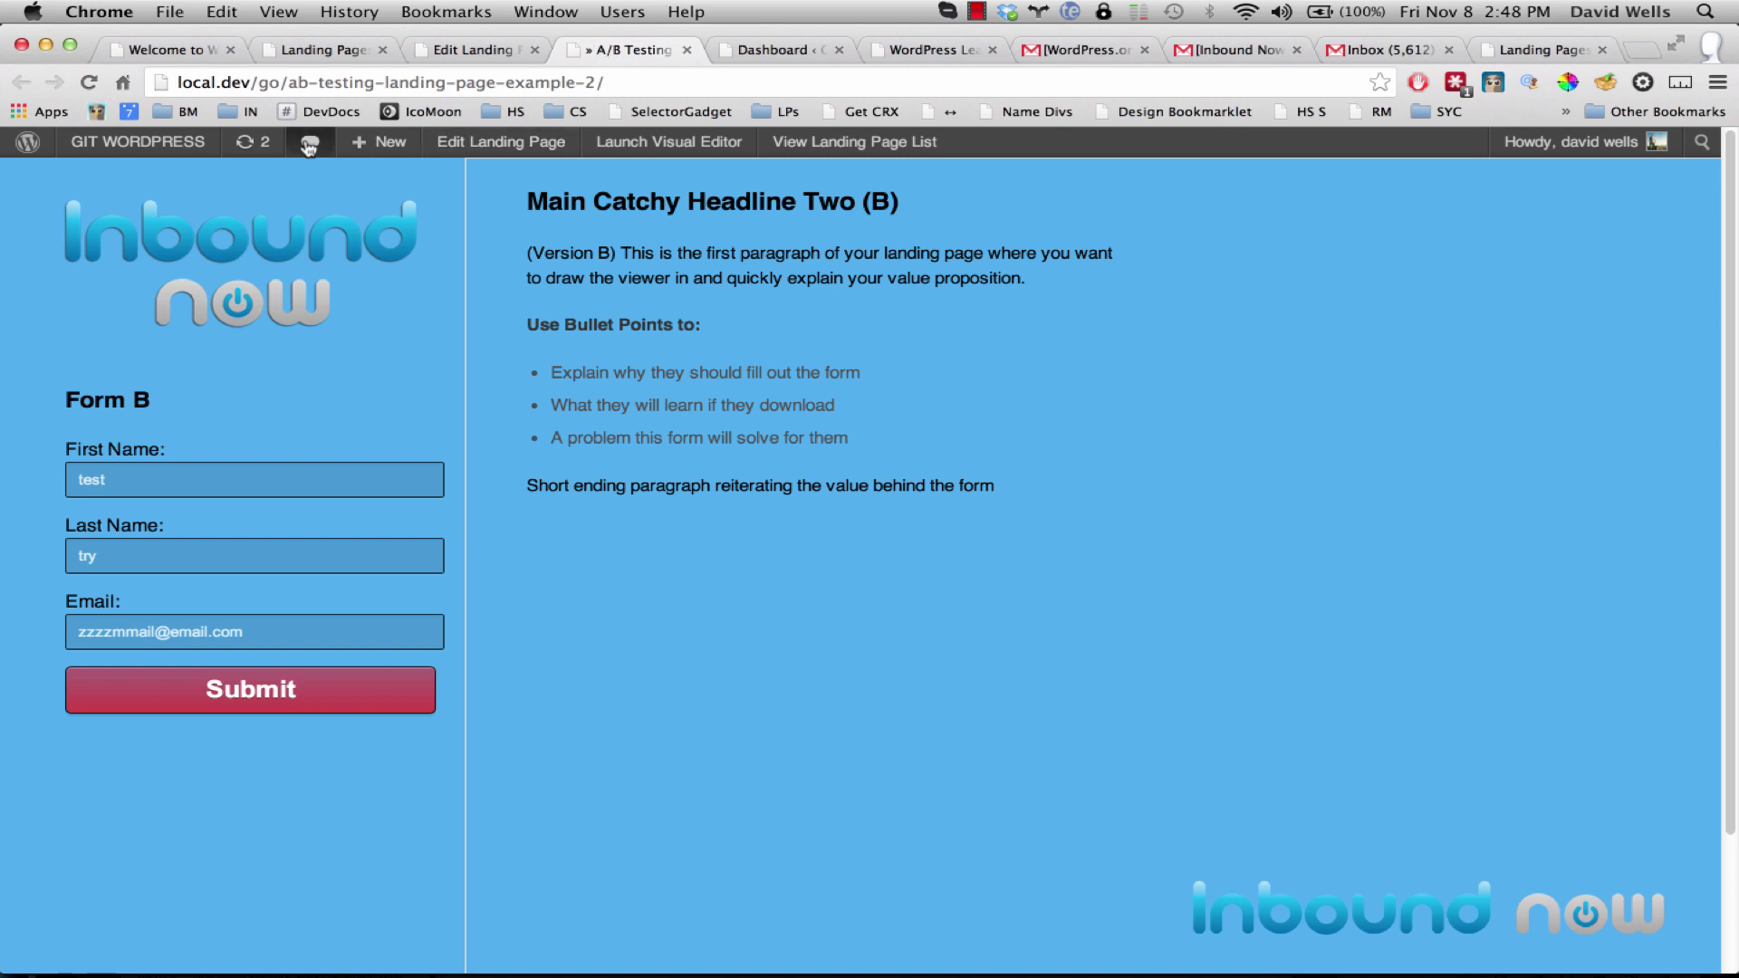
# Reload the live landing page to rotate the variation and examine its headline, body text and form.
pyautogui.click(91, 83)
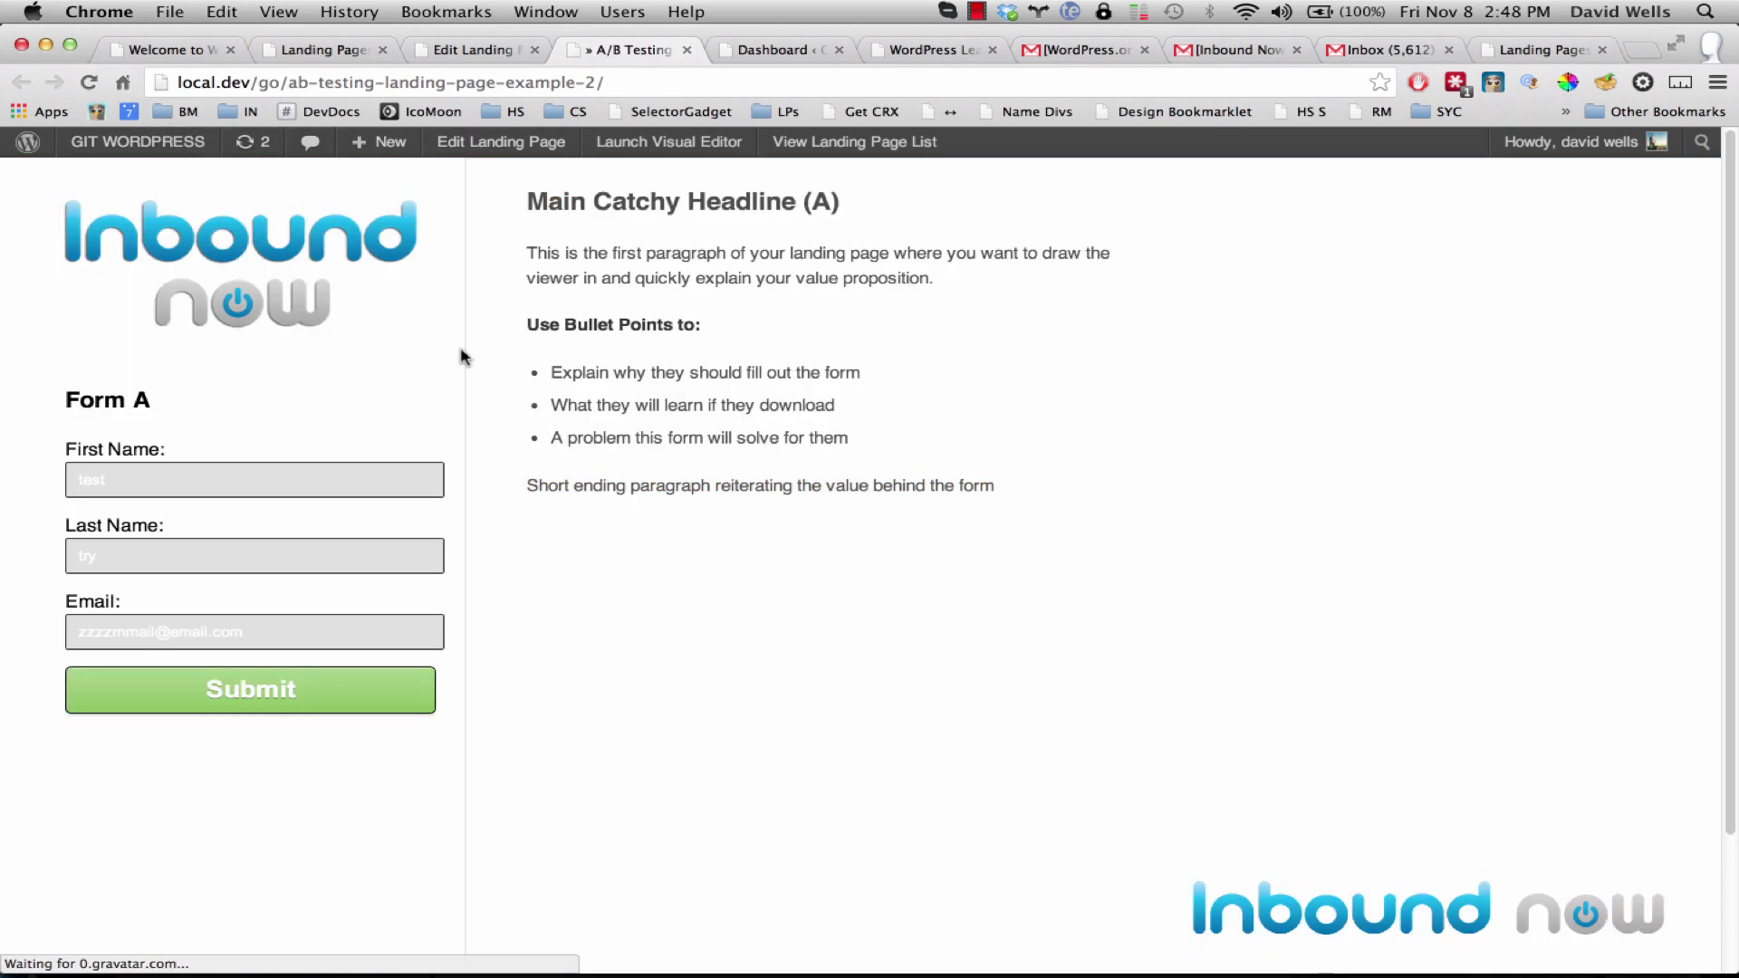
pyautogui.moveTo(542, 198); pyautogui.dragTo(826, 207)
pyautogui.click(813, 303)
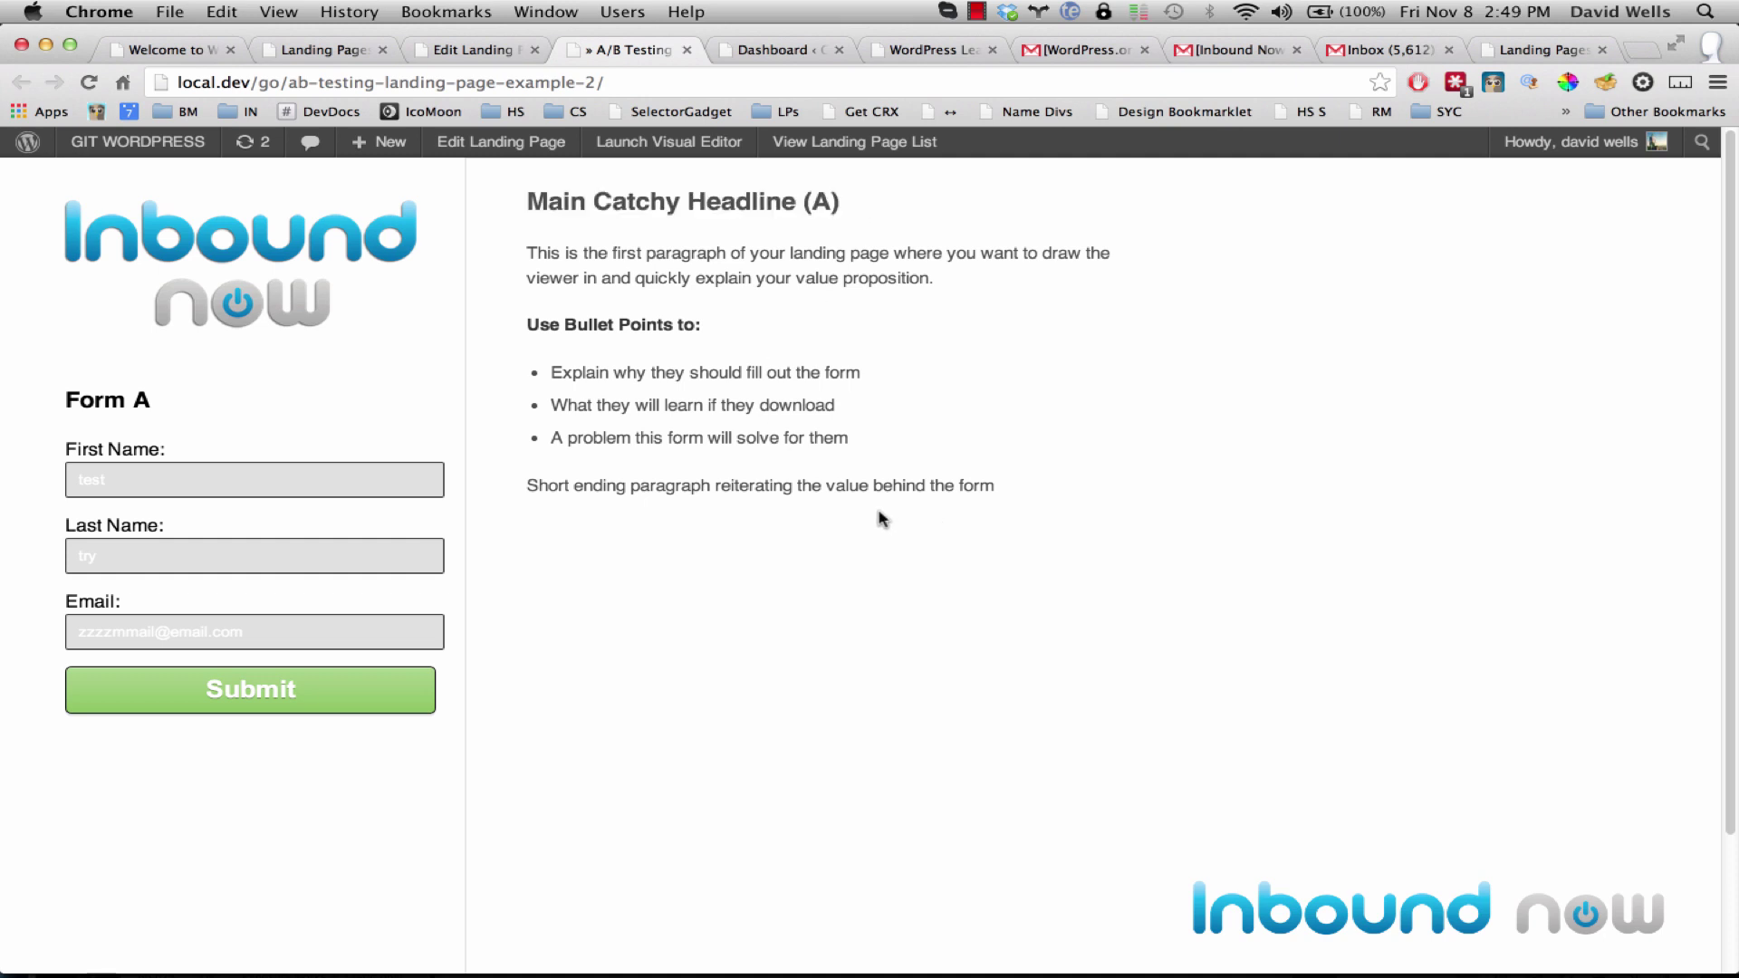
pyautogui.moveTo(540, 230); pyautogui.dragTo(1065, 507)
pyautogui.click(1067, 508)
pyautogui.moveTo(95, 401); pyautogui.dragTo(355, 571)
pyautogui.click(815, 604)
# Return to the landing page editor and review variation A's views, conversions and conversion rate.
pyautogui.click(492, 53)
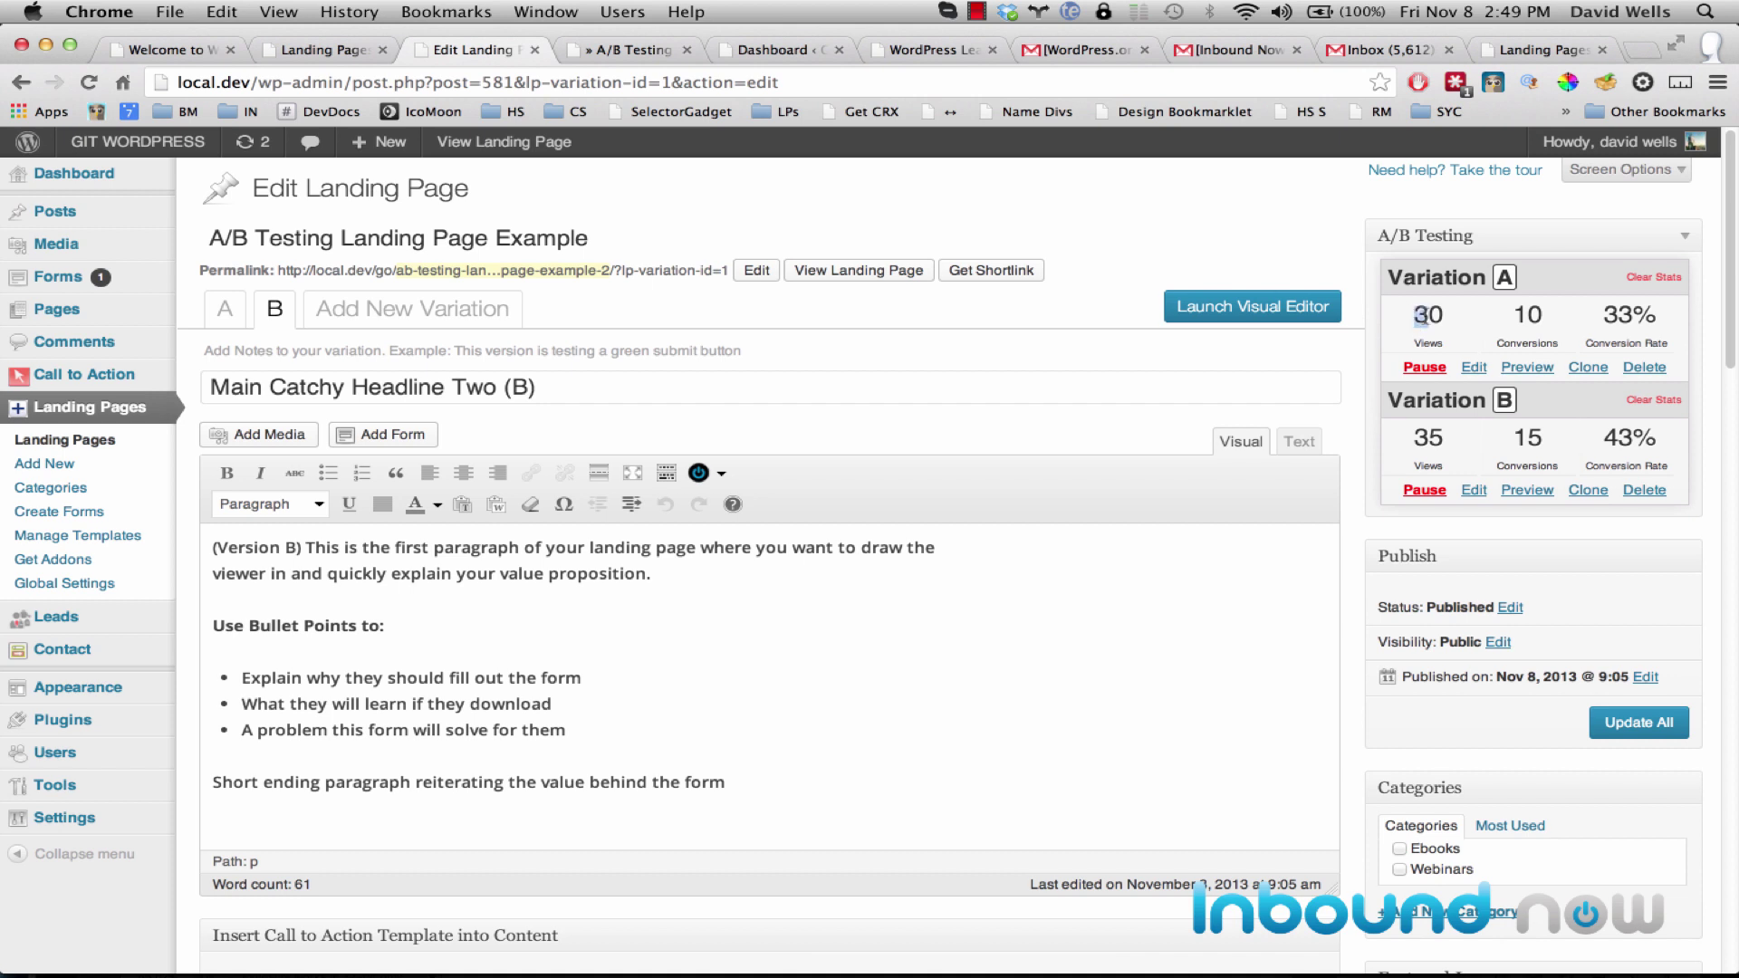
pyautogui.moveTo(1416, 315); pyautogui.dragTo(1663, 328)
pyautogui.click(1242, 230)
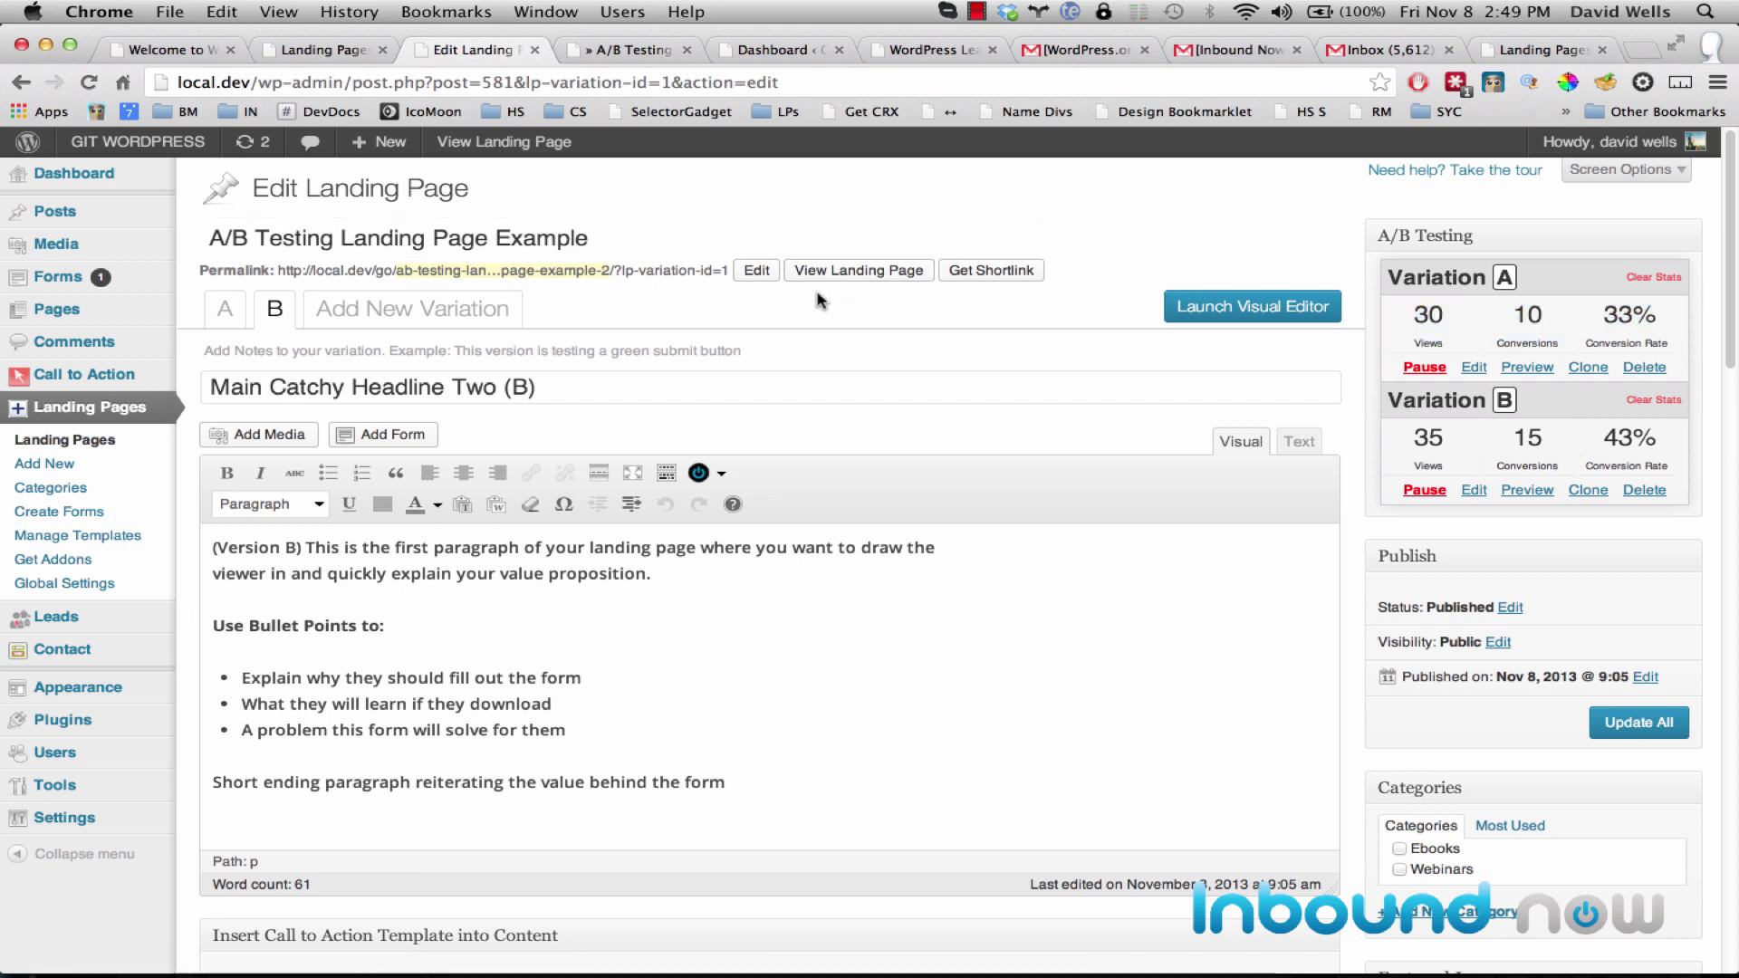
# Start a new landing page from the landing pages section and look through the available templates, including Current Theme Template.
pyautogui.click(71, 444)
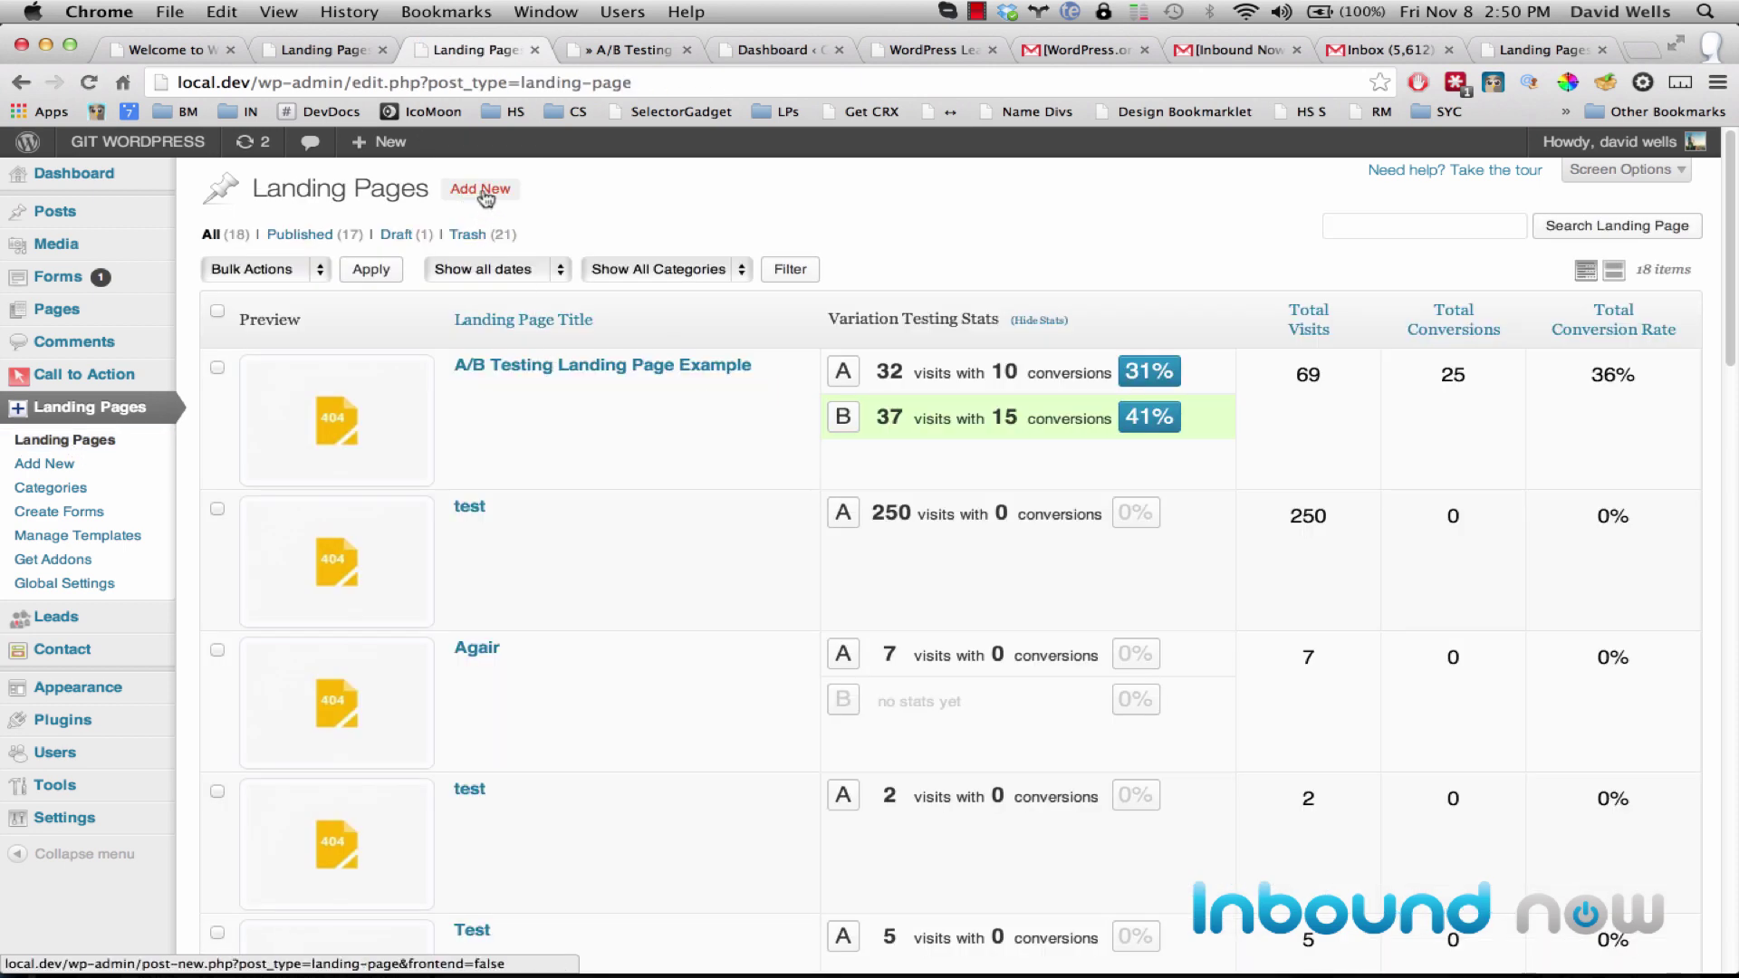
pyautogui.click(45, 465)
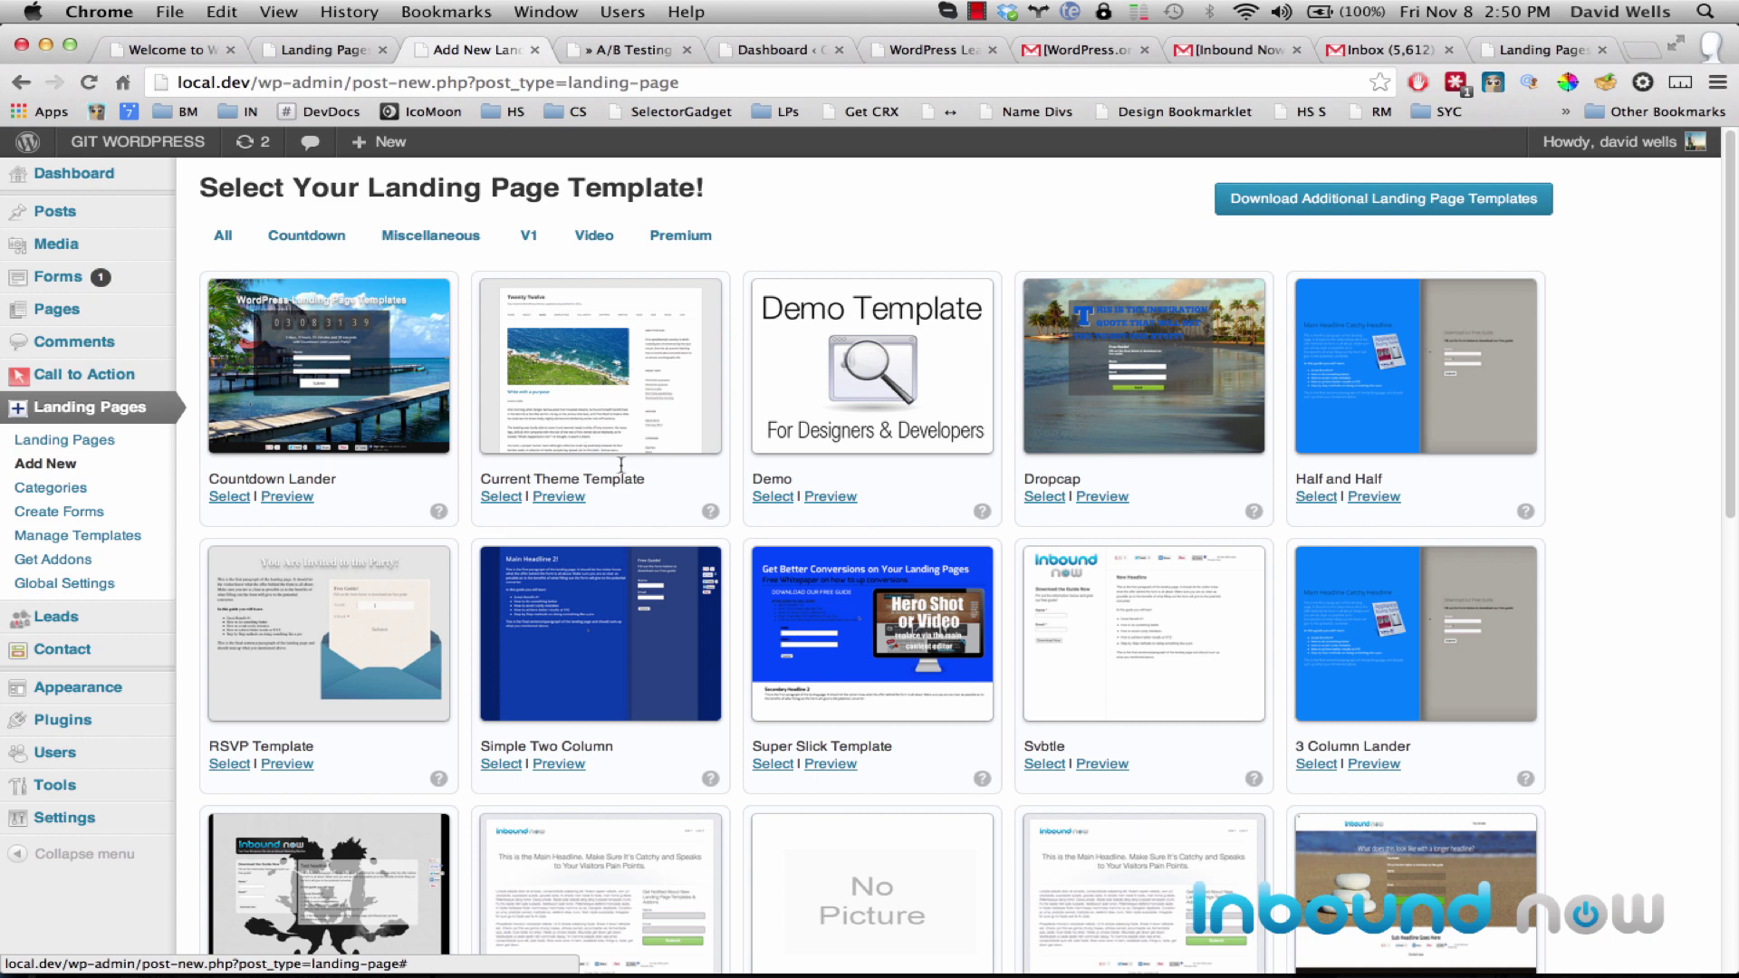
pyautogui.moveTo(482, 479); pyautogui.dragTo(649, 480)
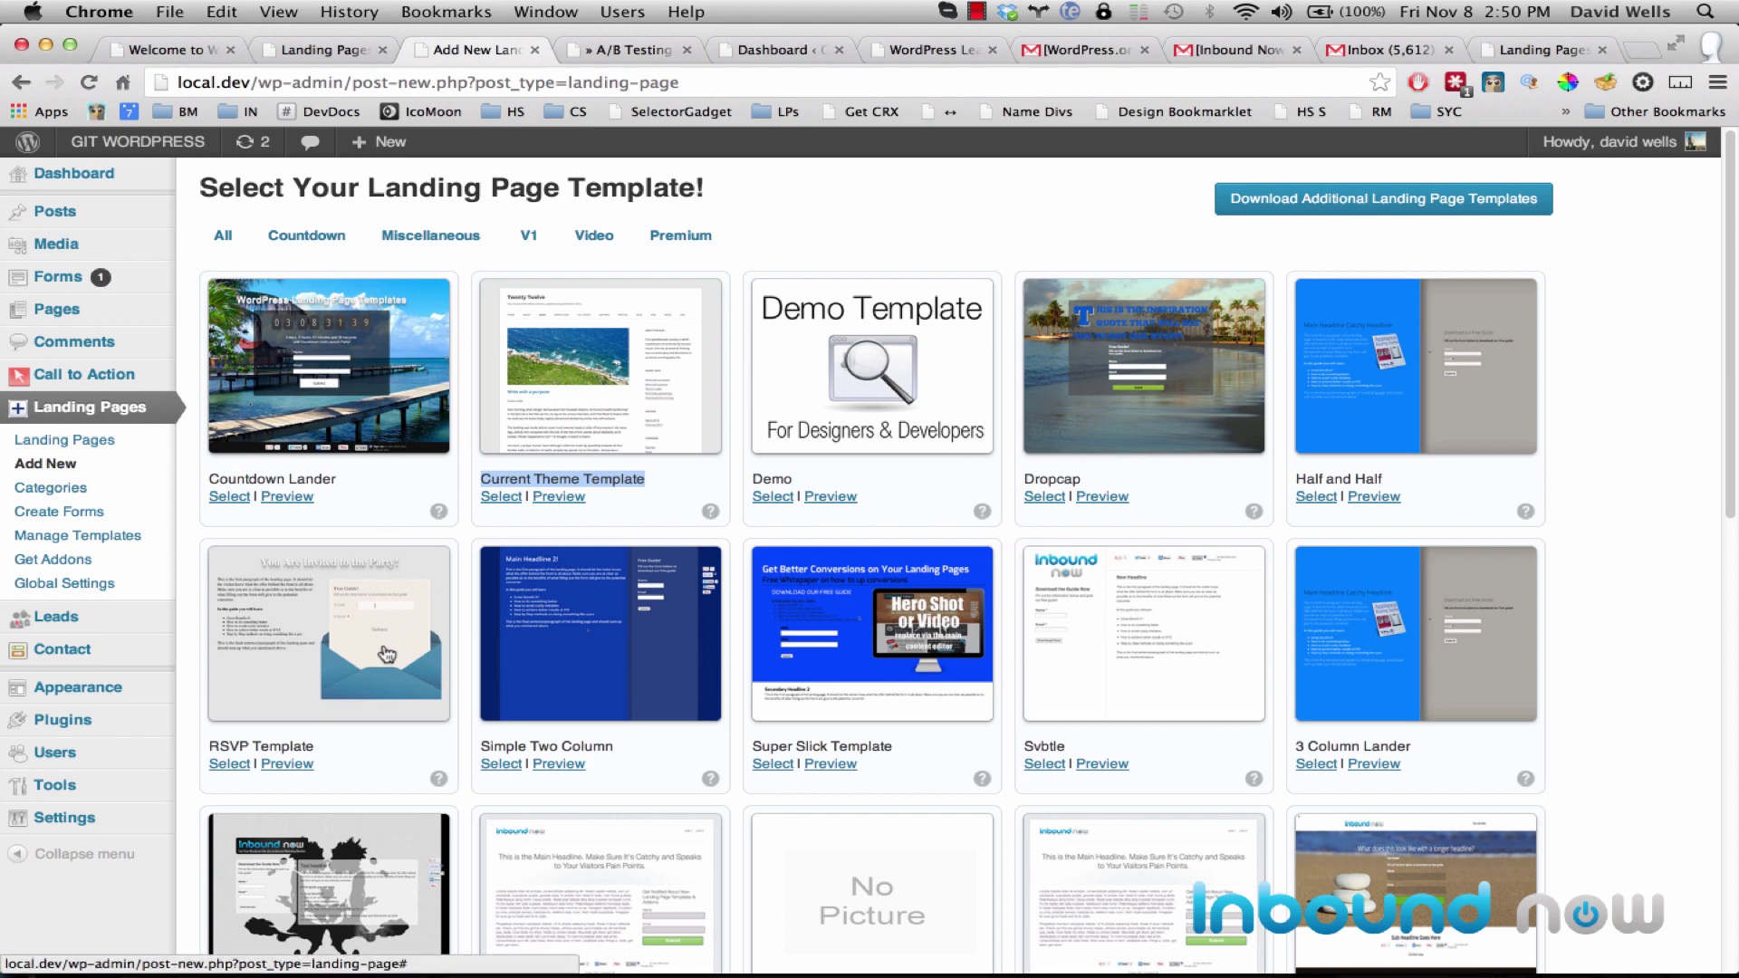
pyautogui.scroll(-10, 412, 588)
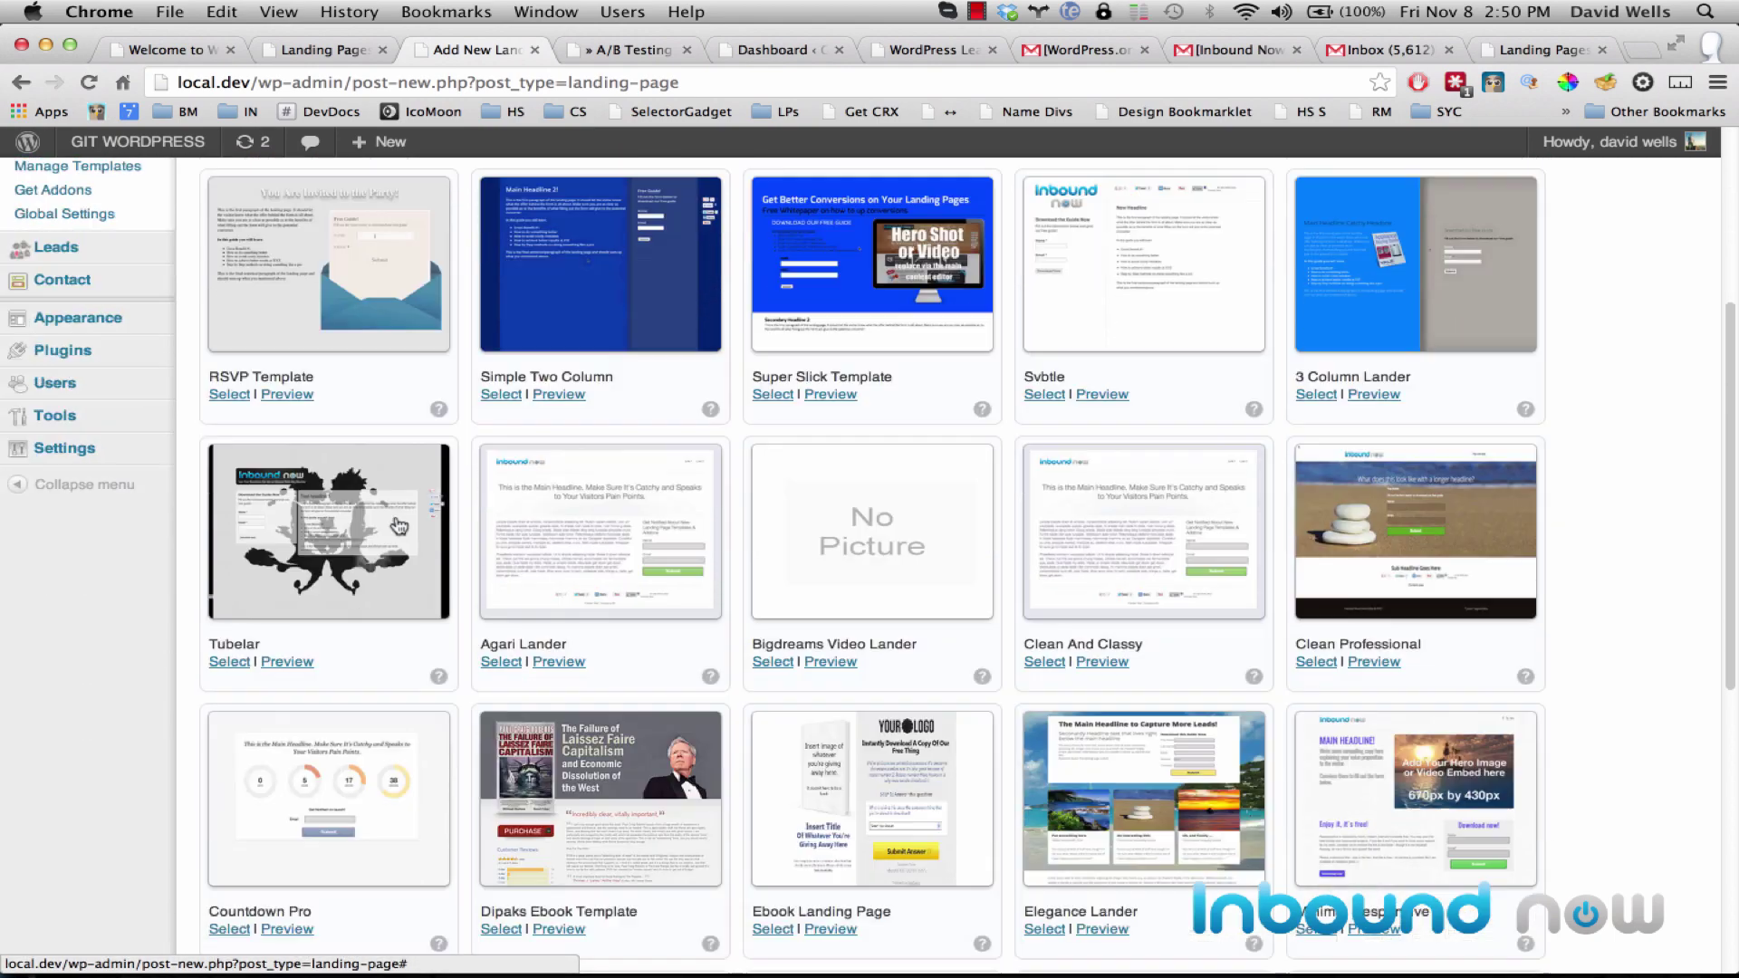
pyautogui.scroll(10, 429, 517)
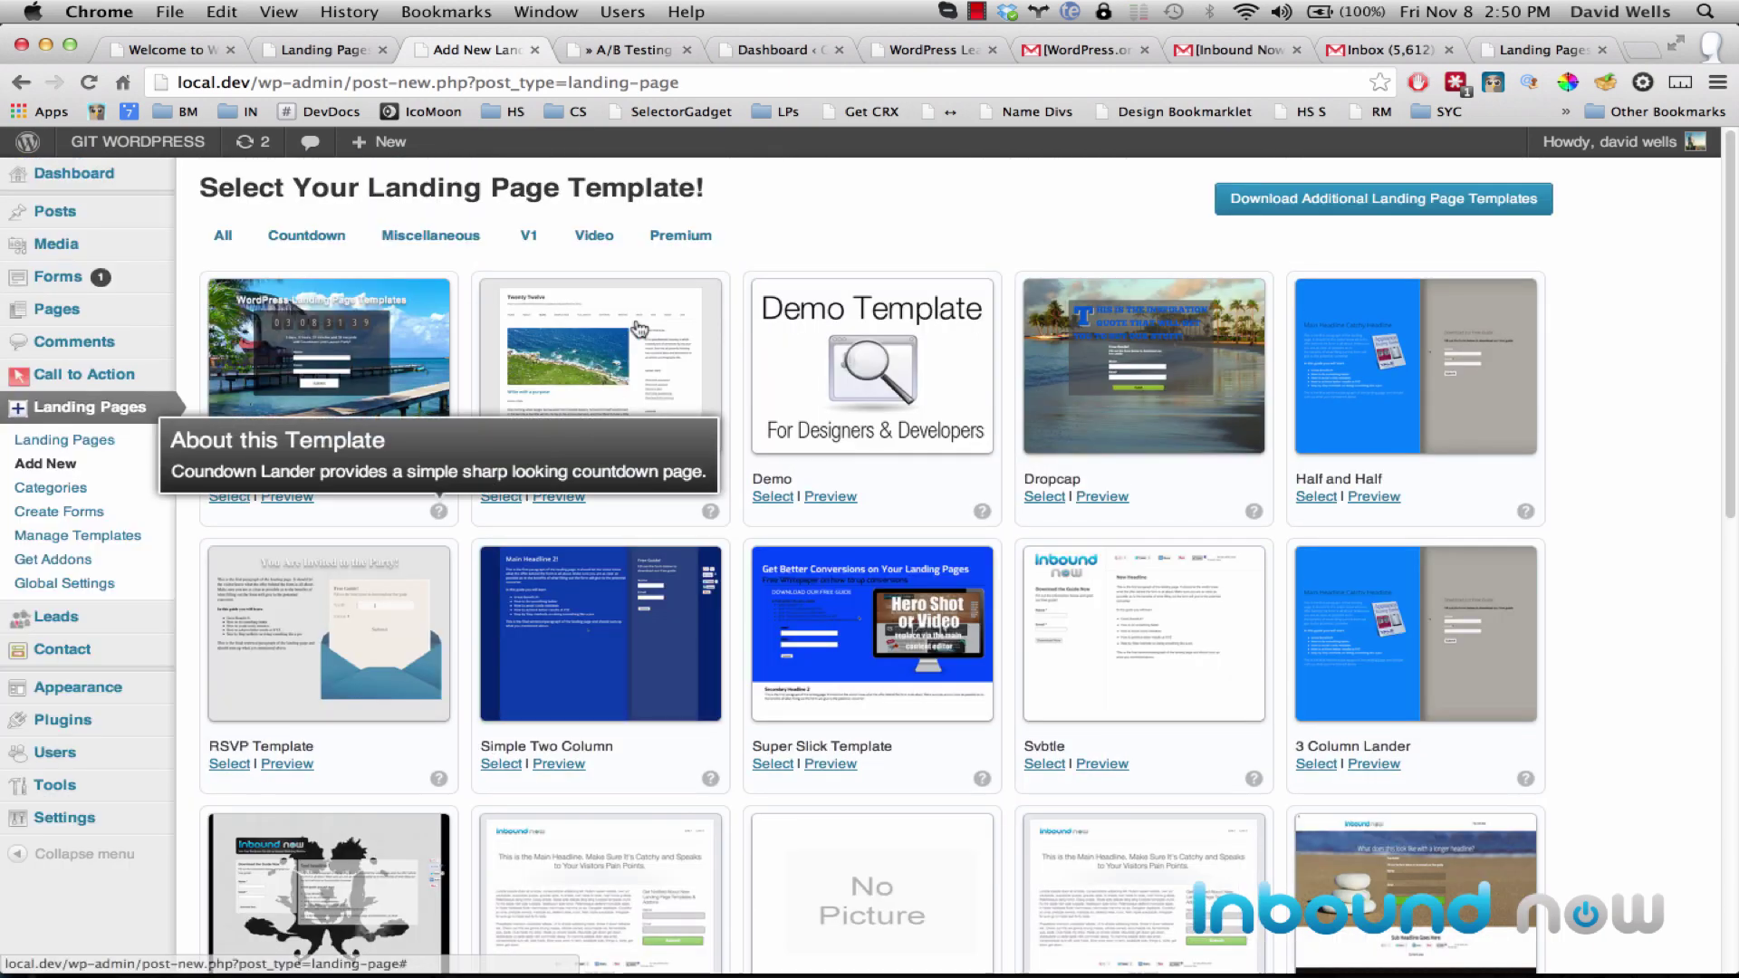
# Filter the template gallery by Premium, Countdown, Miscellaneous and V1, and return to showing all templates.
pyautogui.click(693, 240)
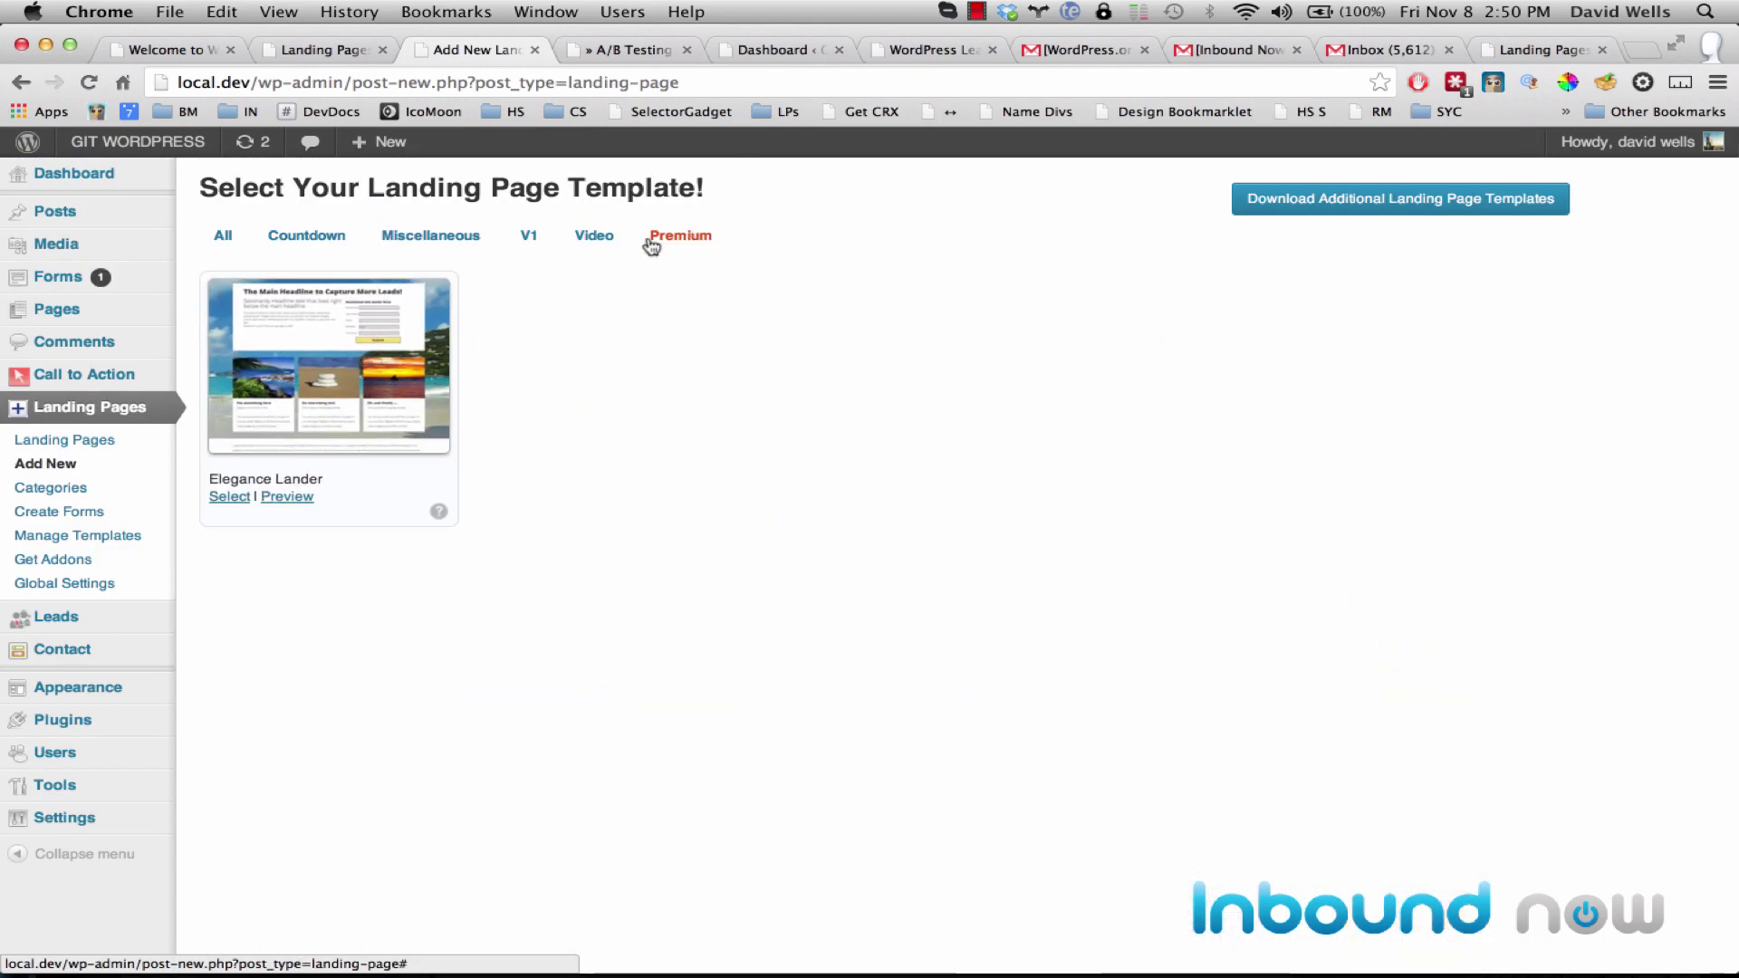
pyautogui.click(321, 236)
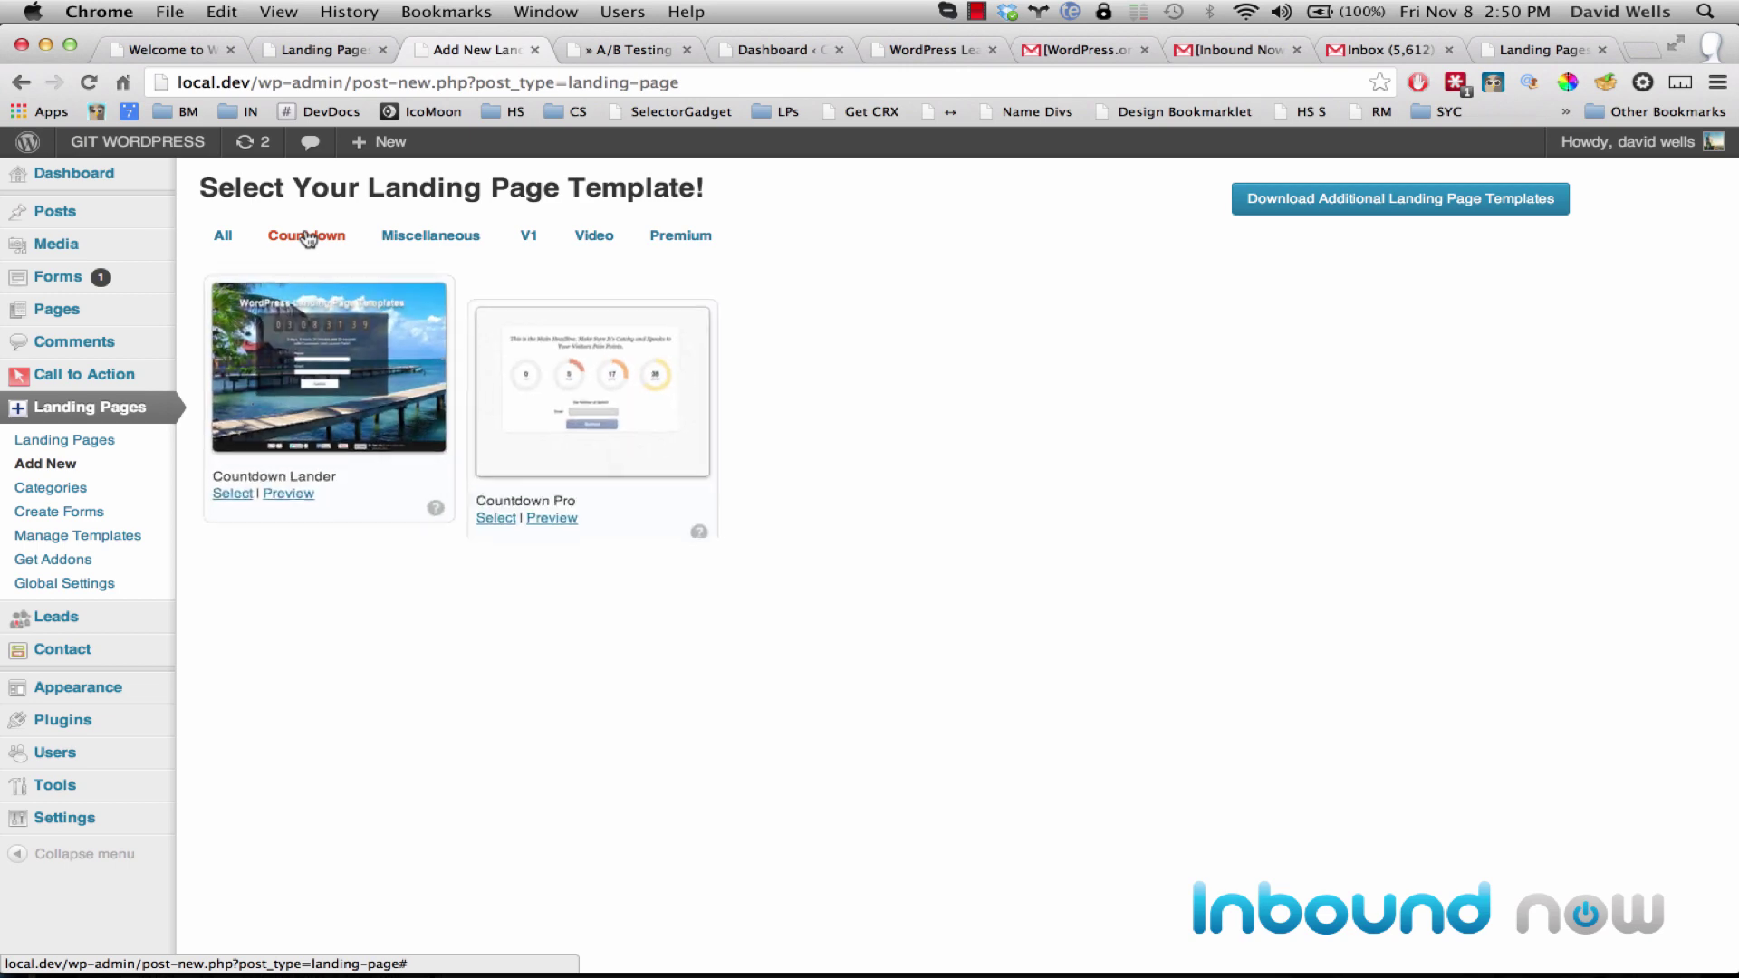
pyautogui.click(396, 238)
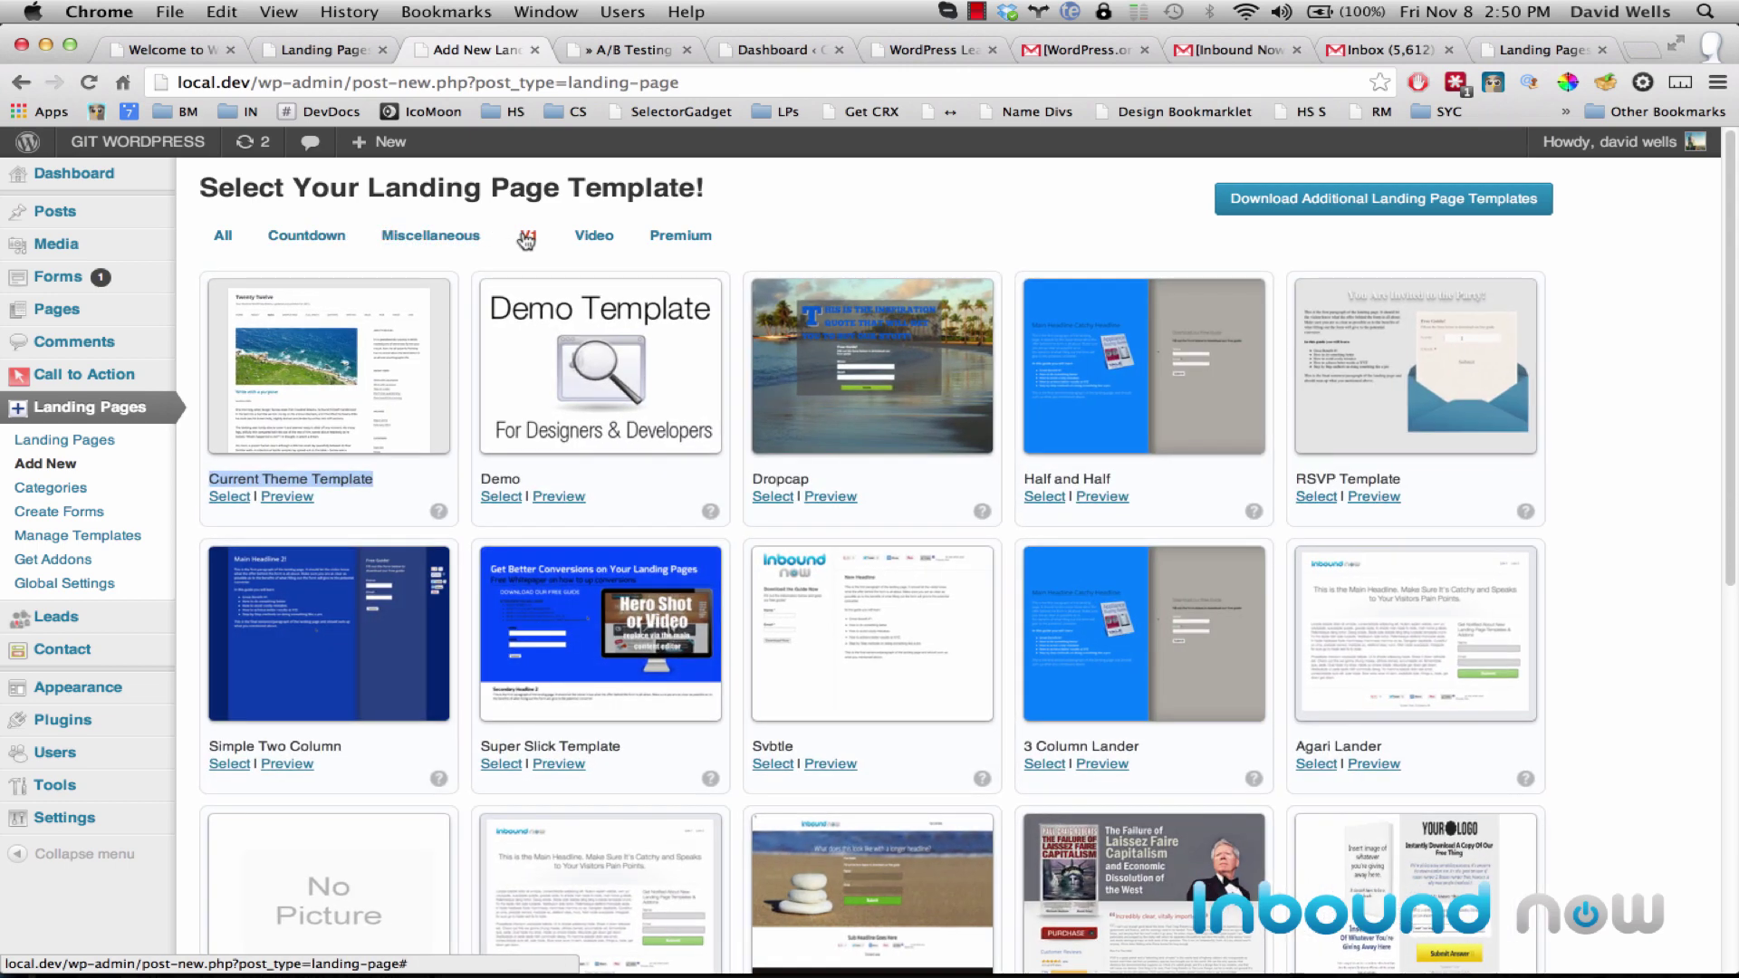
pyautogui.click(527, 239)
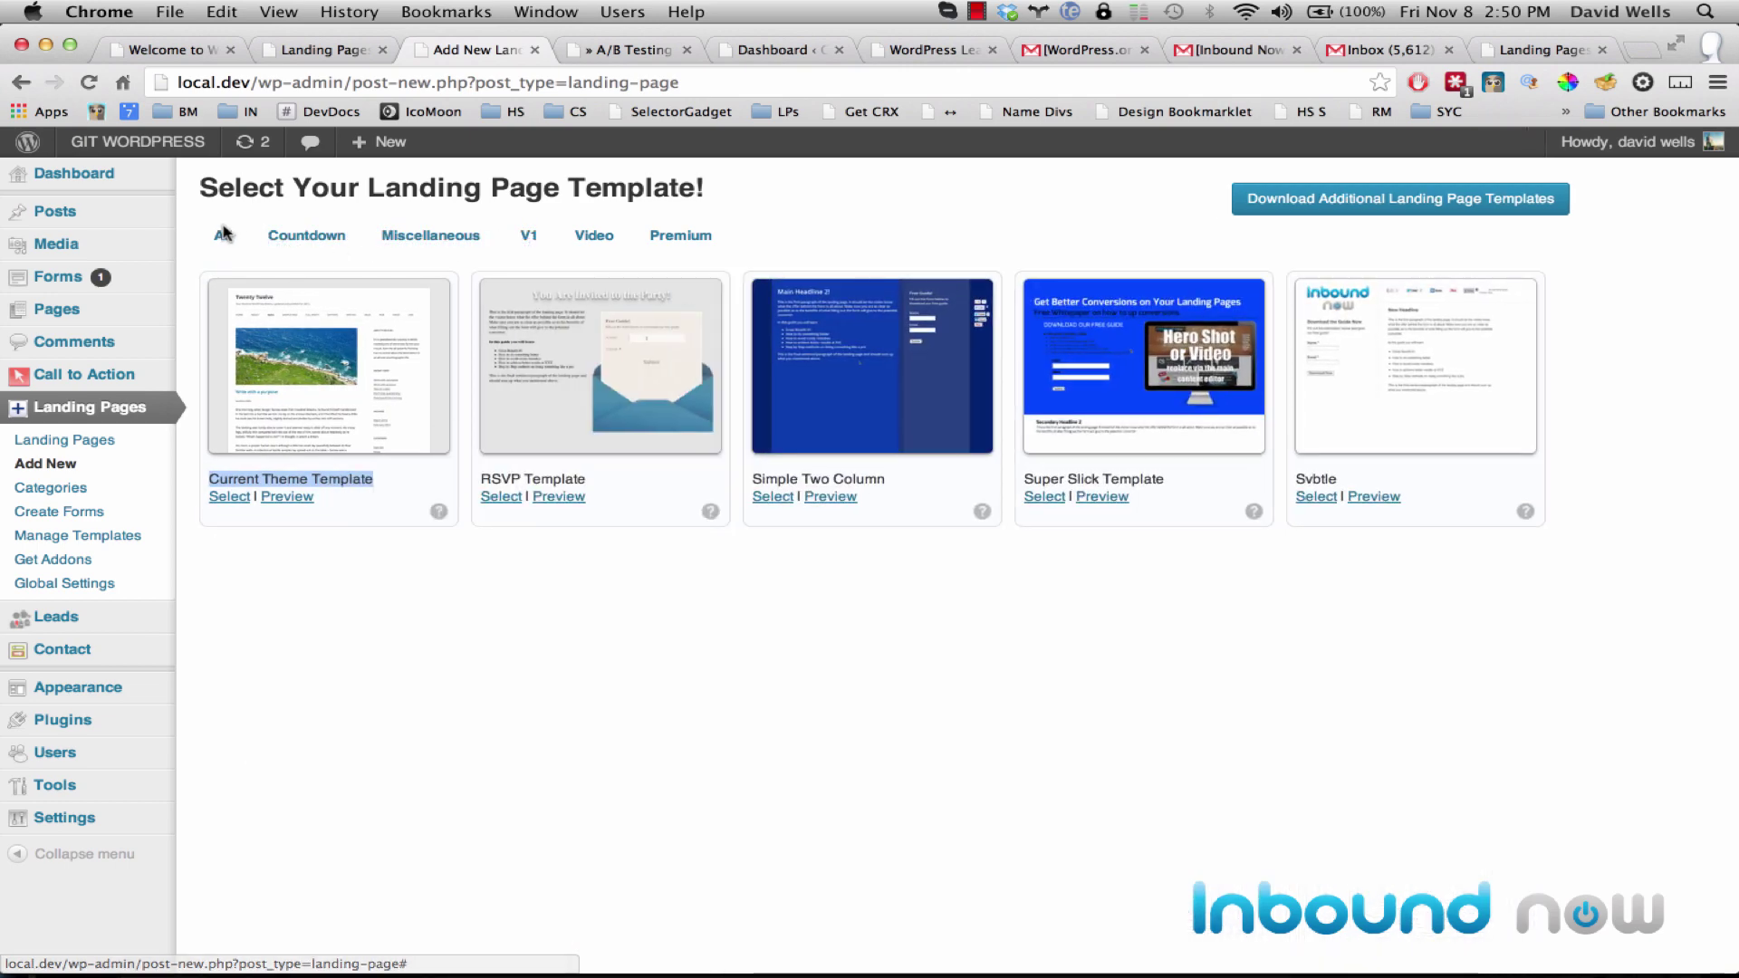
pyautogui.click(224, 238)
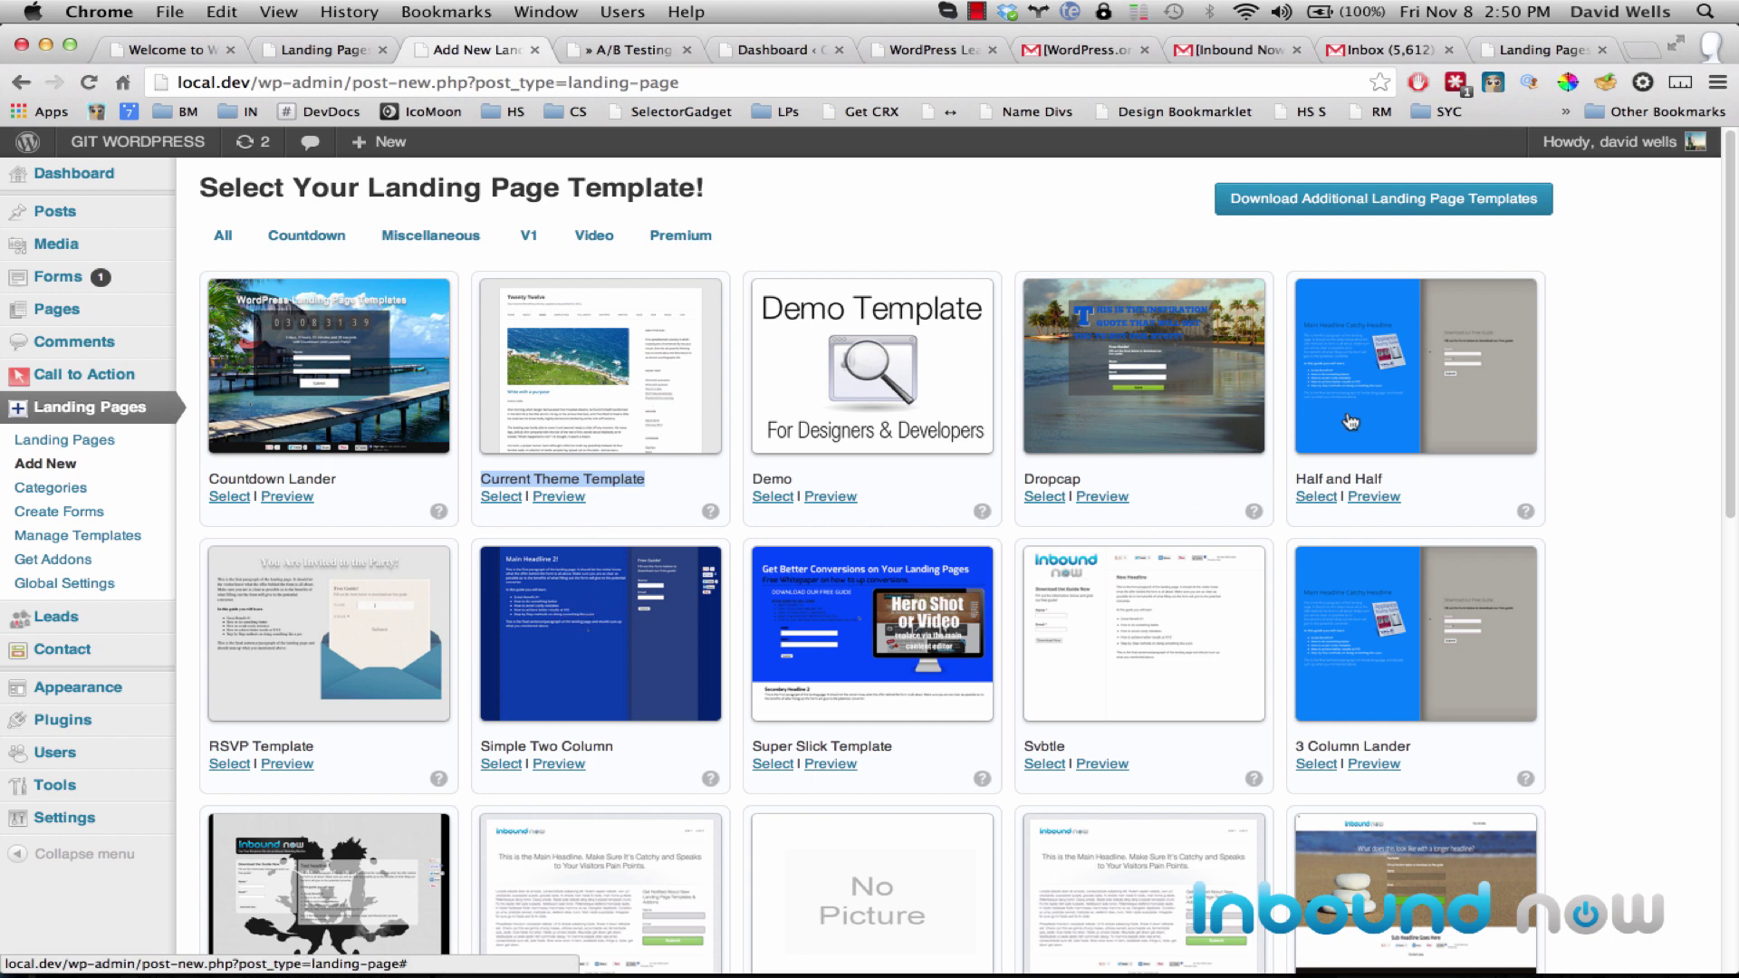
# Select the Half and Half template, name the page "Sample Landing Page" and create it.
pyautogui.click(1376, 404)
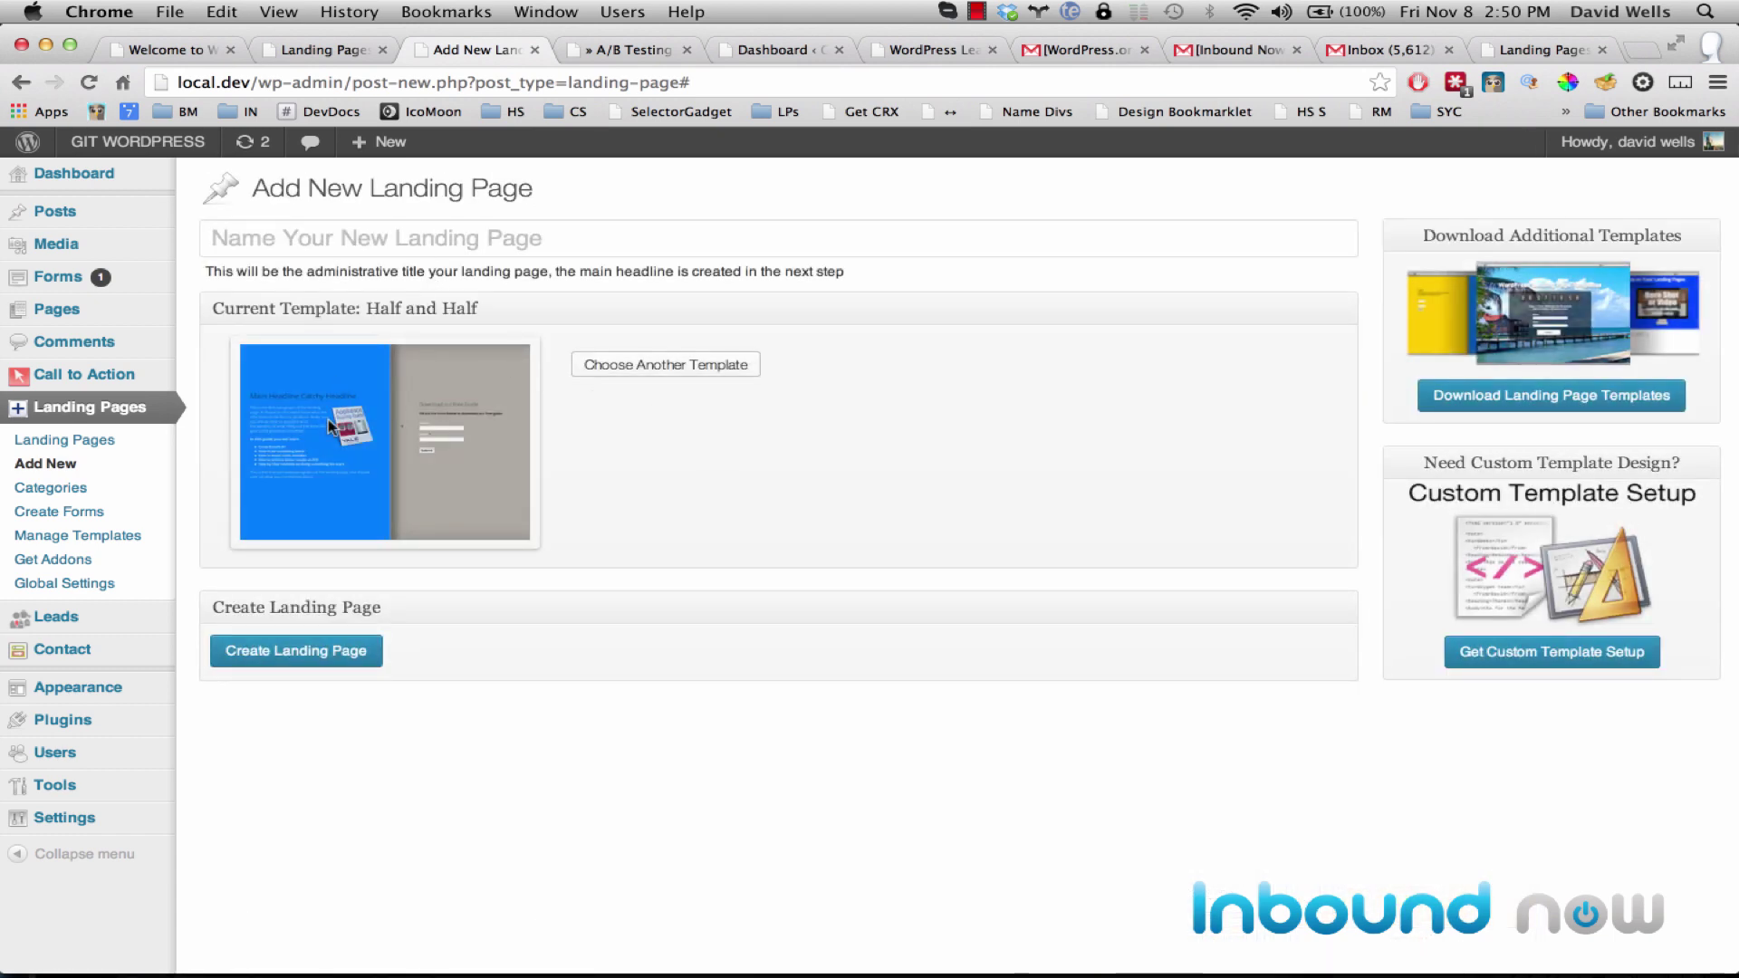
pyautogui.click(471, 231)
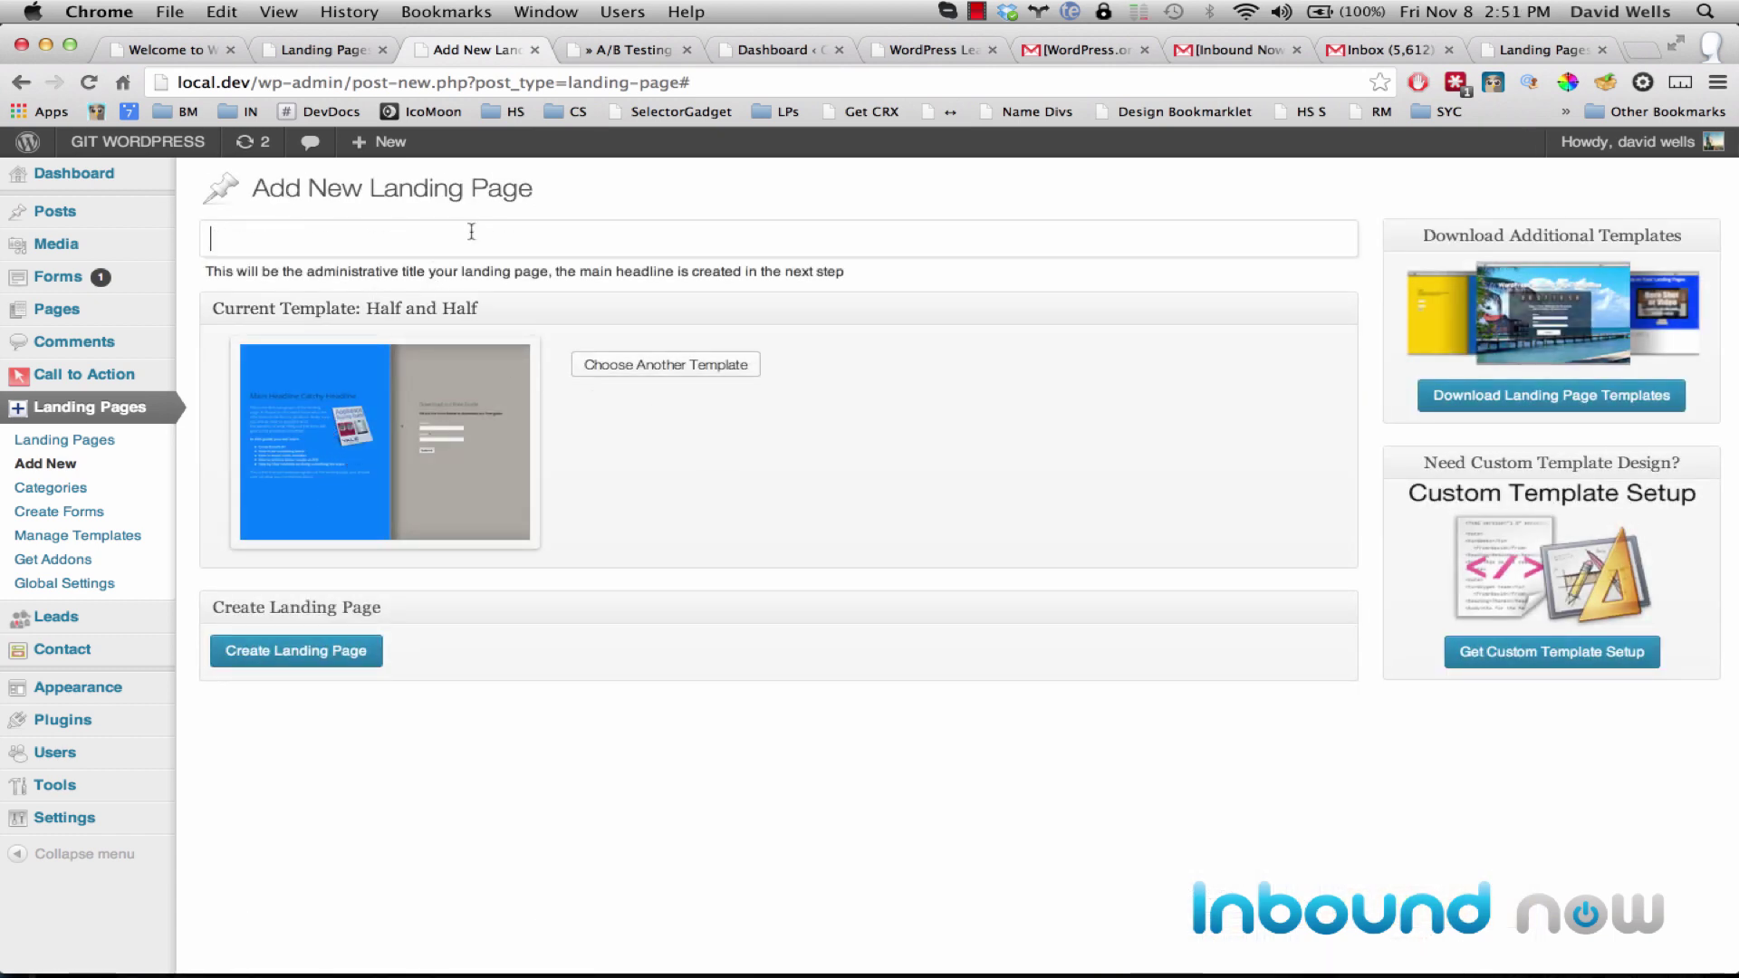
pyautogui.write('Sample Landing ')
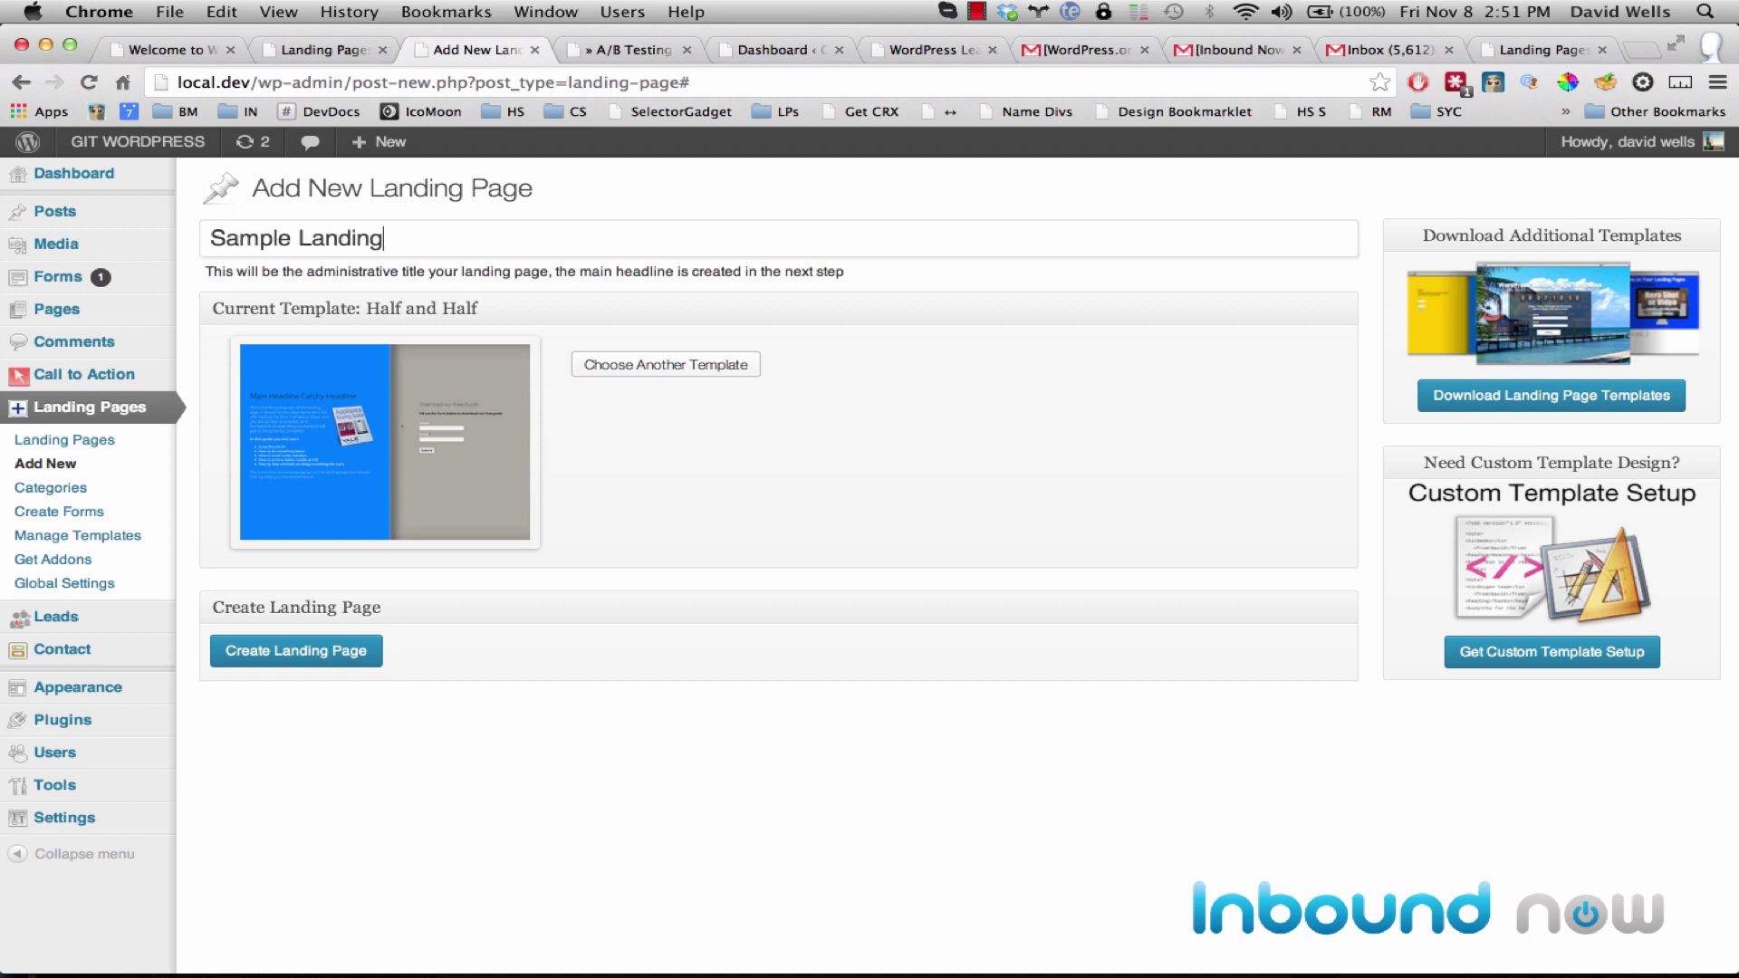
pyautogui.write('Page')
pyautogui.click(303, 664)
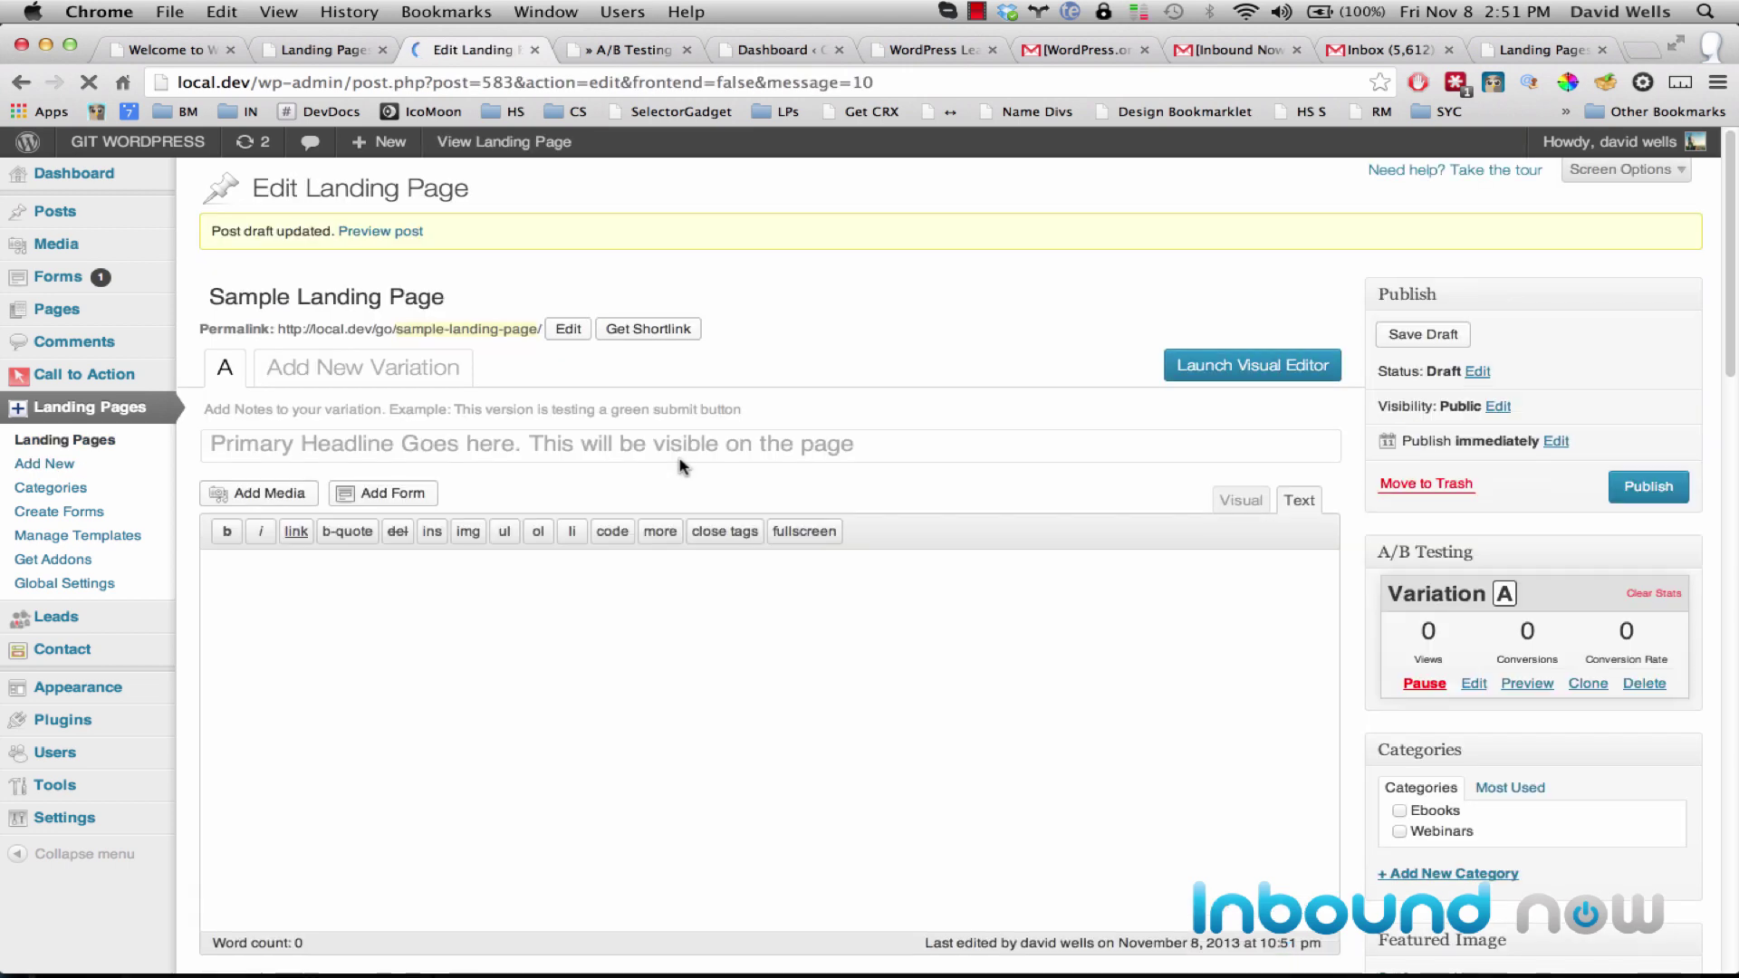
# Enter "Primary Headline" as the main headline of the Sample Landing Page.
pyautogui.click(738, 446)
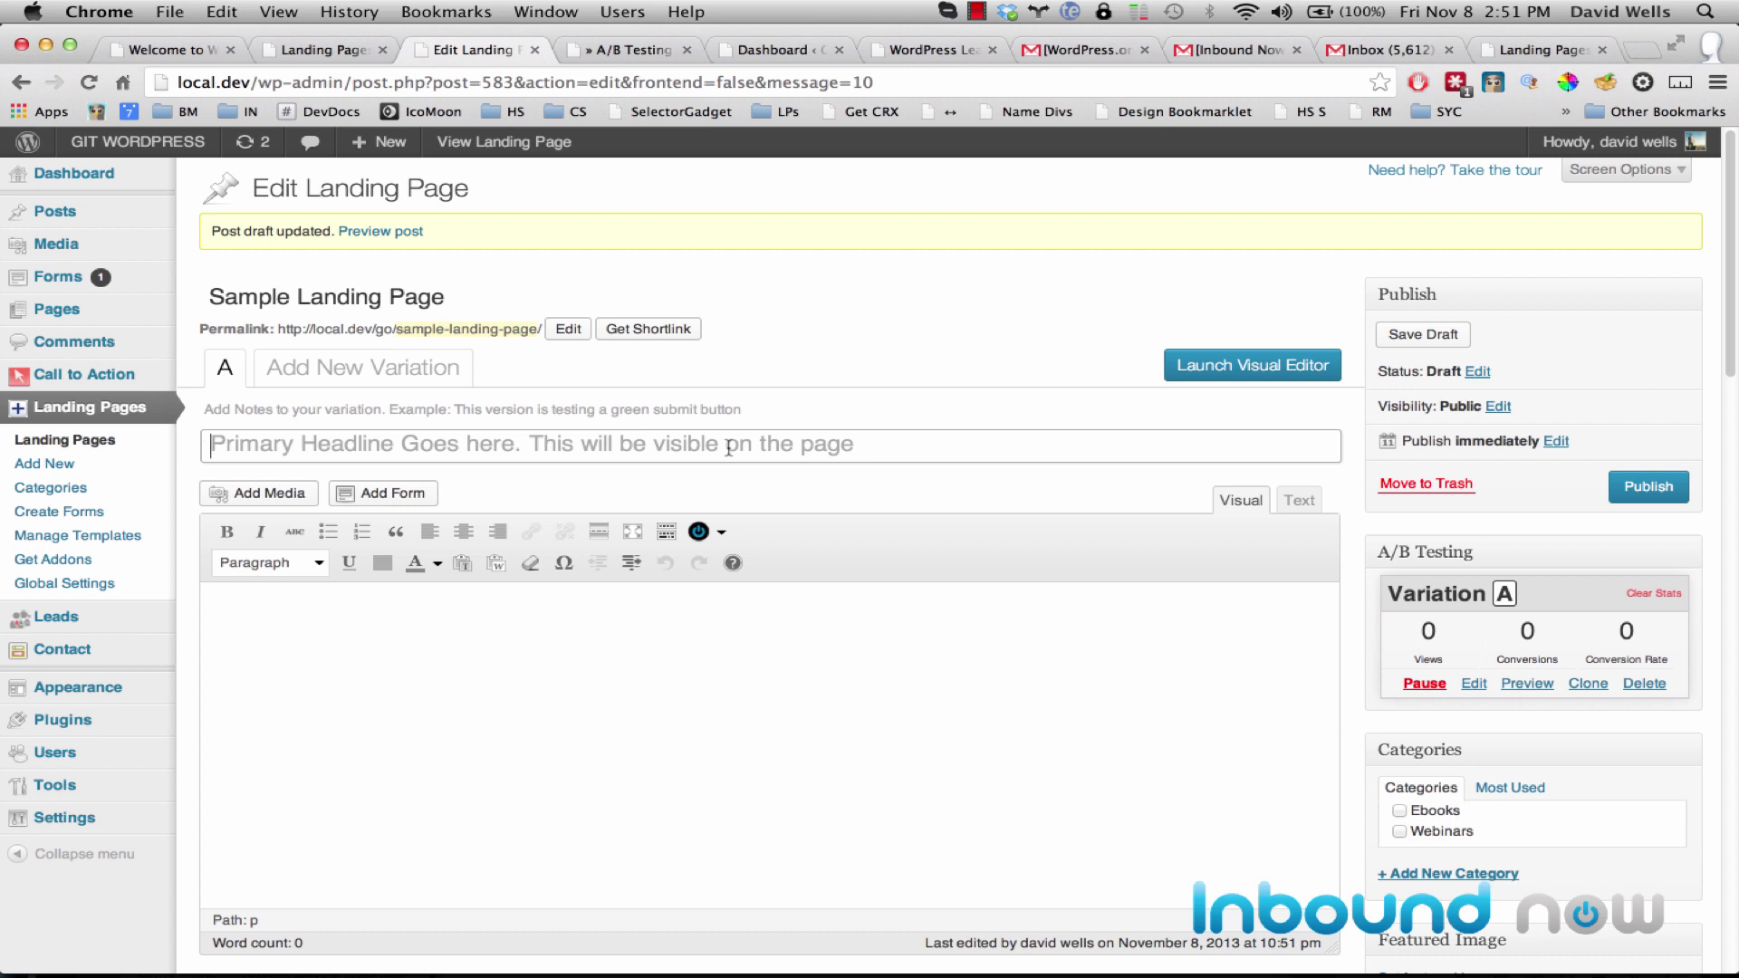
pyautogui.write('Pri')
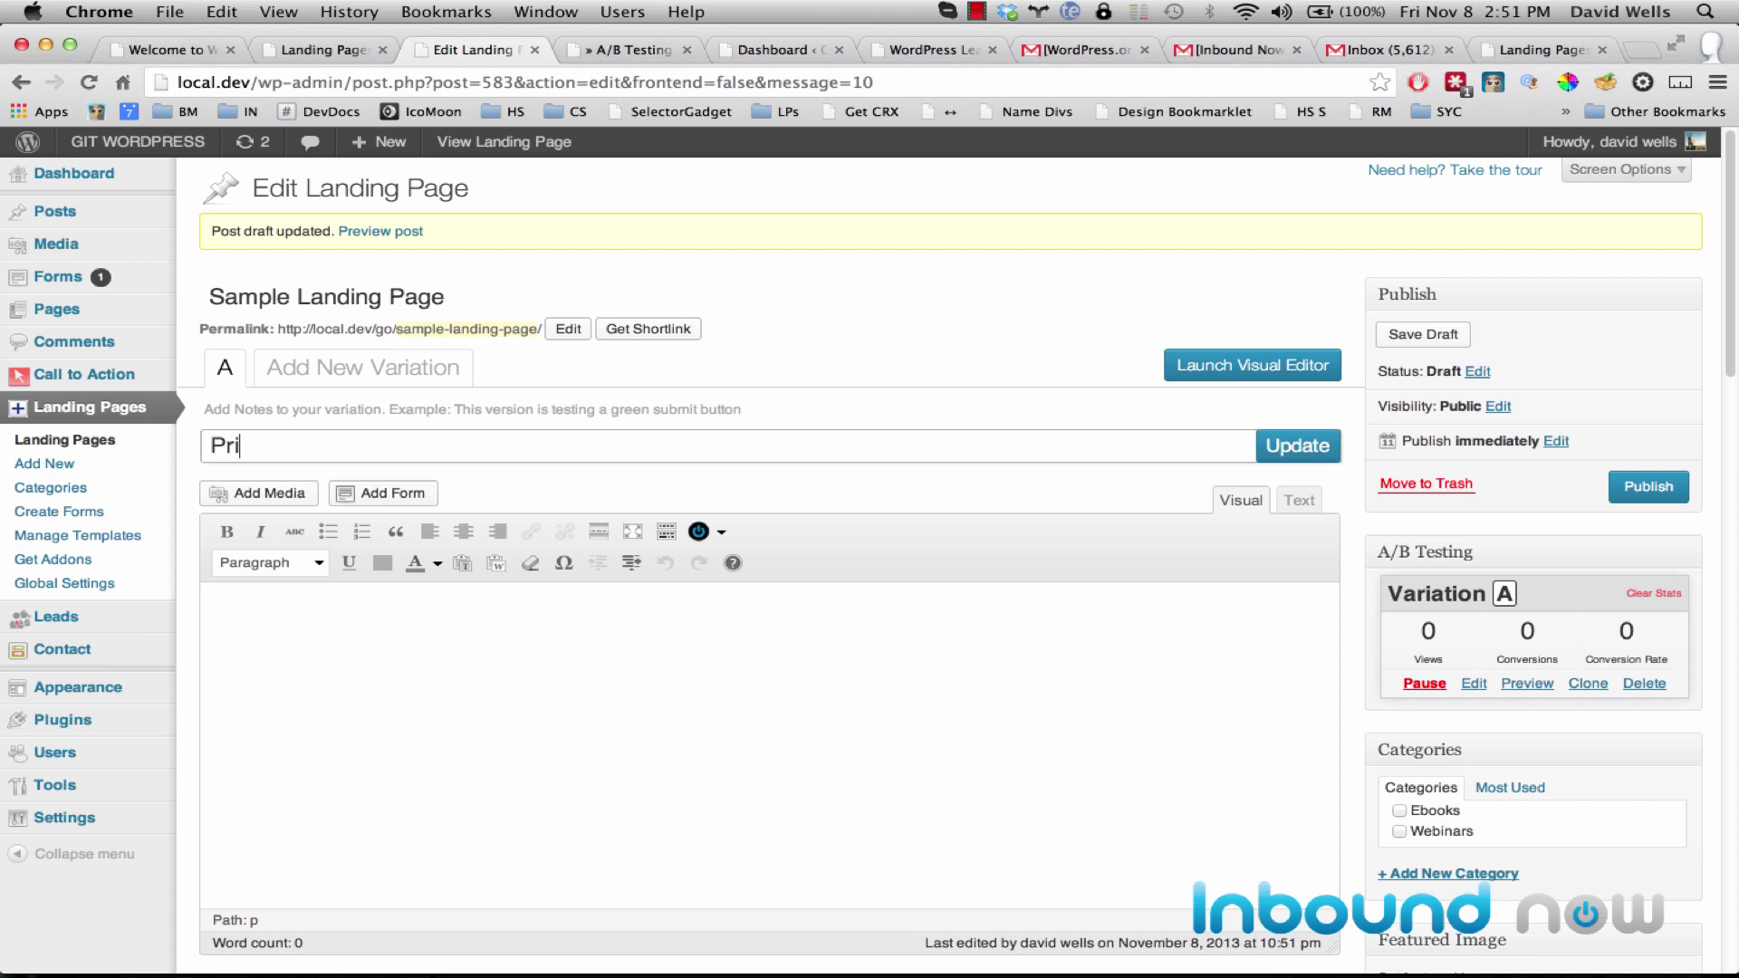
pyautogui.write('mary Headline')
# Fill the landing page's main content area with a lorem ipsum placeholder paragraph.
pyautogui.scroll(-3, 674, 505)
pyautogui.click(610, 494)
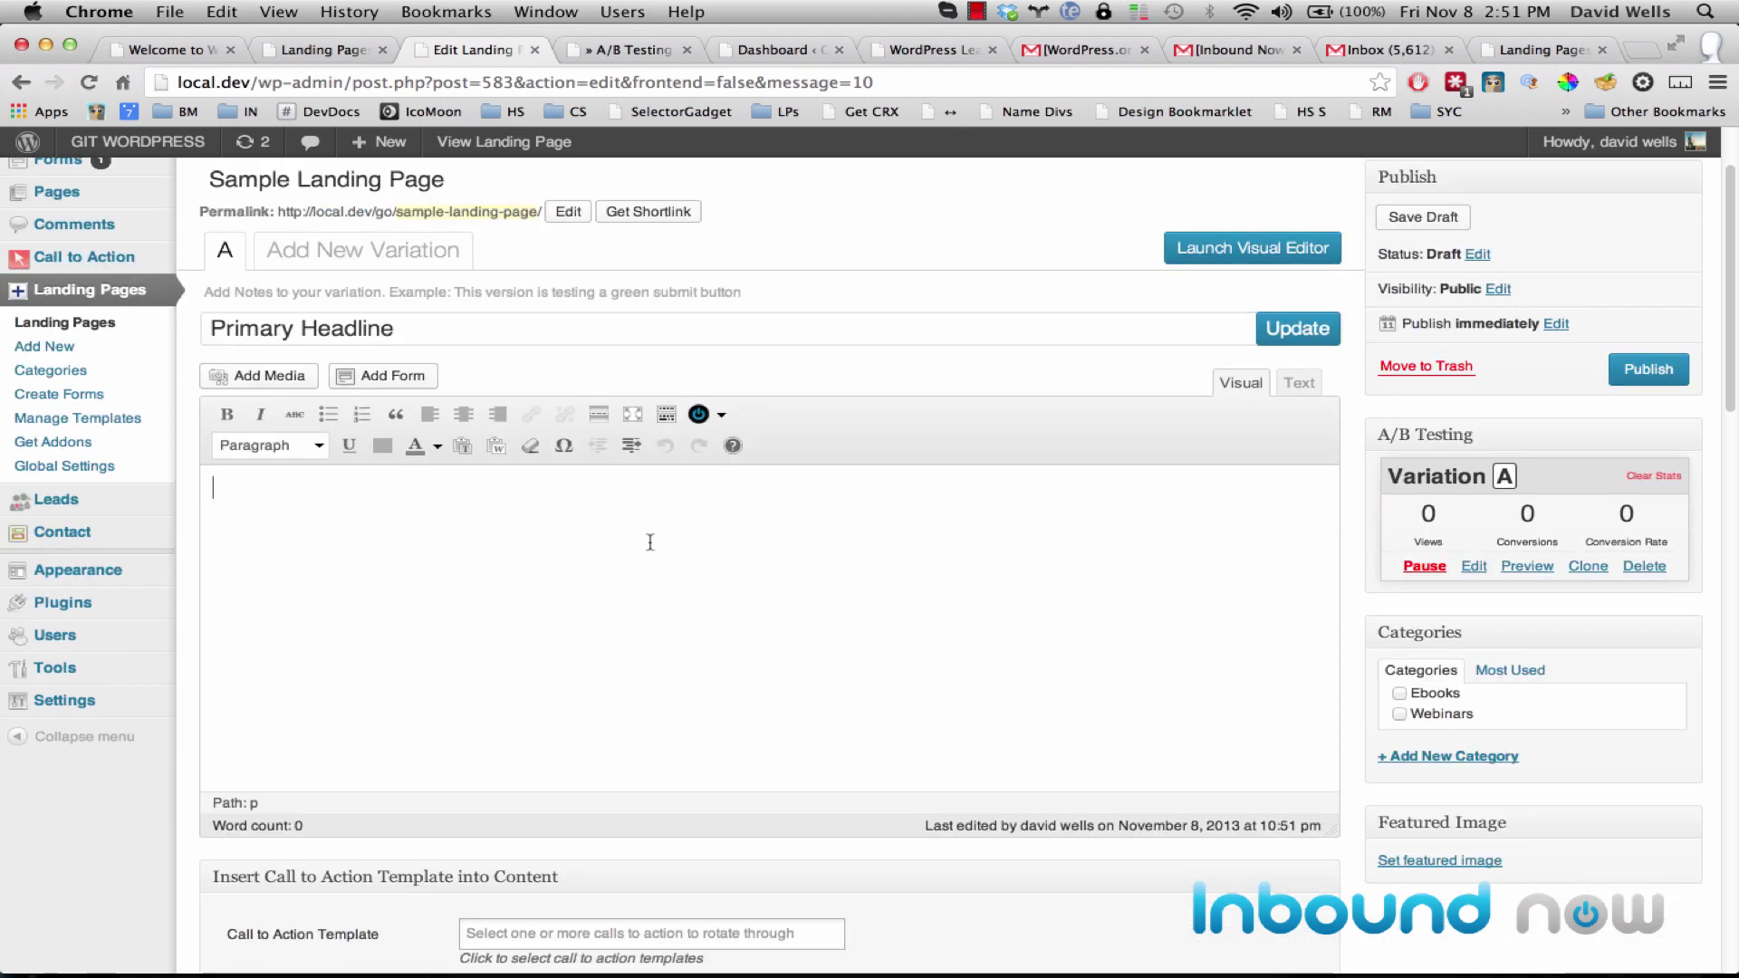
pyautogui.write('lorem')
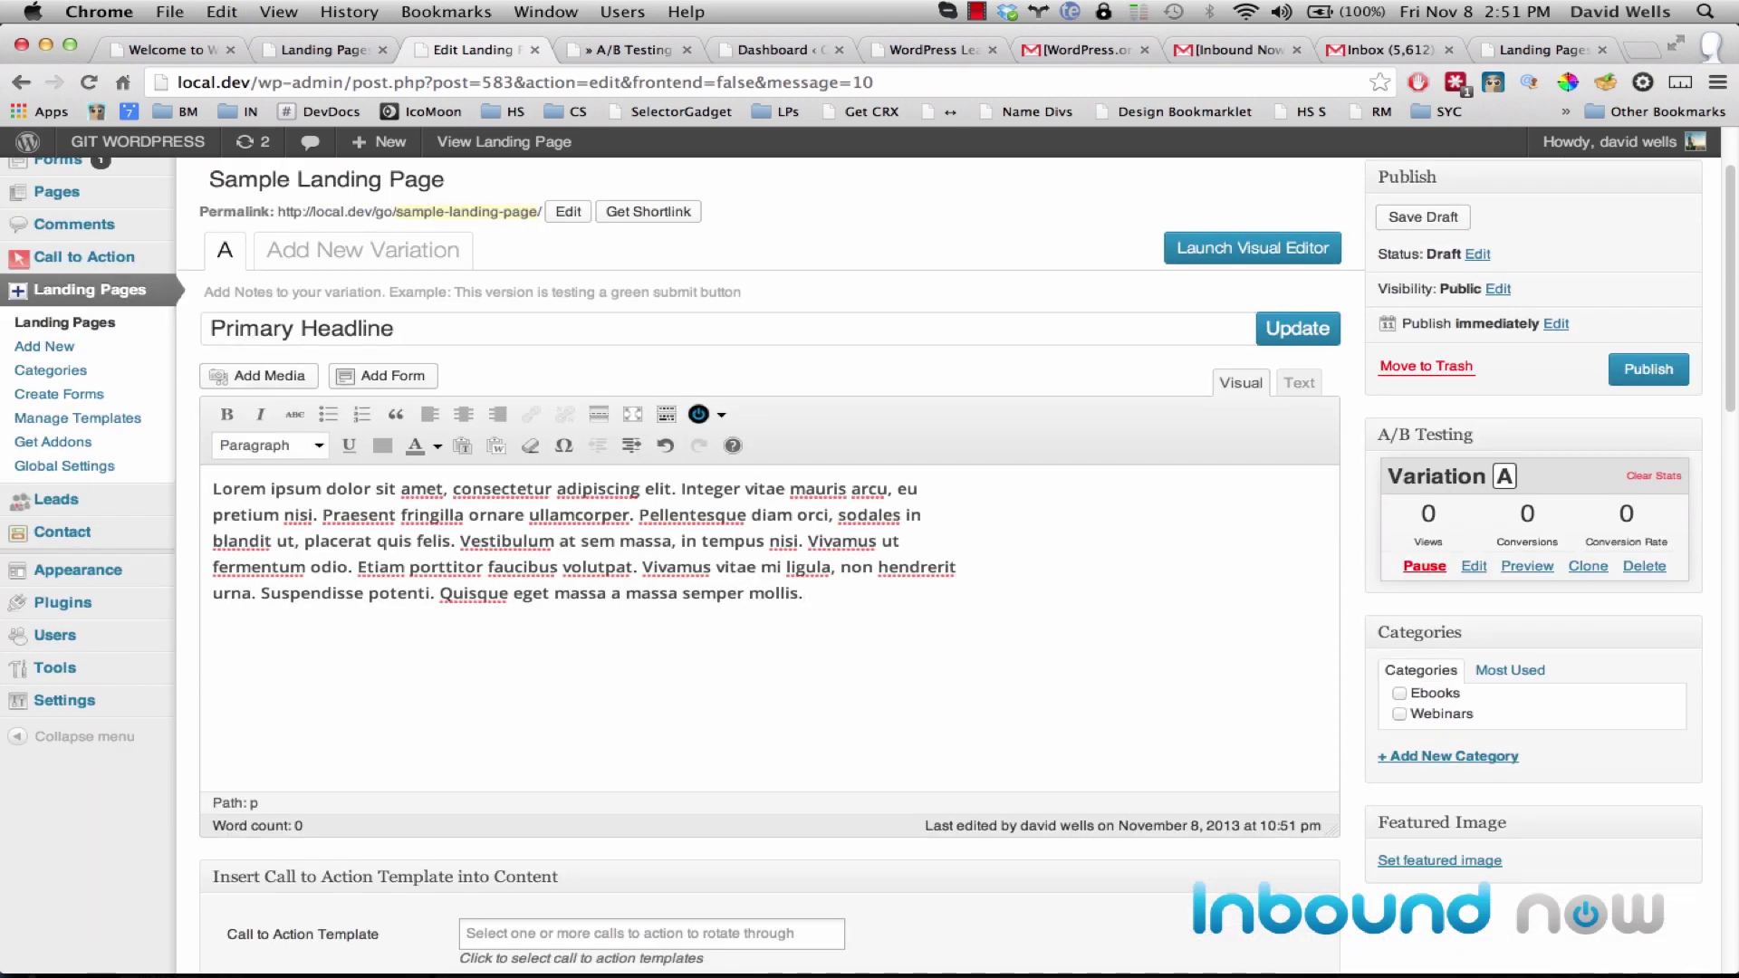
# Add the note "A version (blue)" to variation A of the landing page.
pyautogui.scroll(-2, 725, 607)
pyautogui.scroll(5, 652, 571)
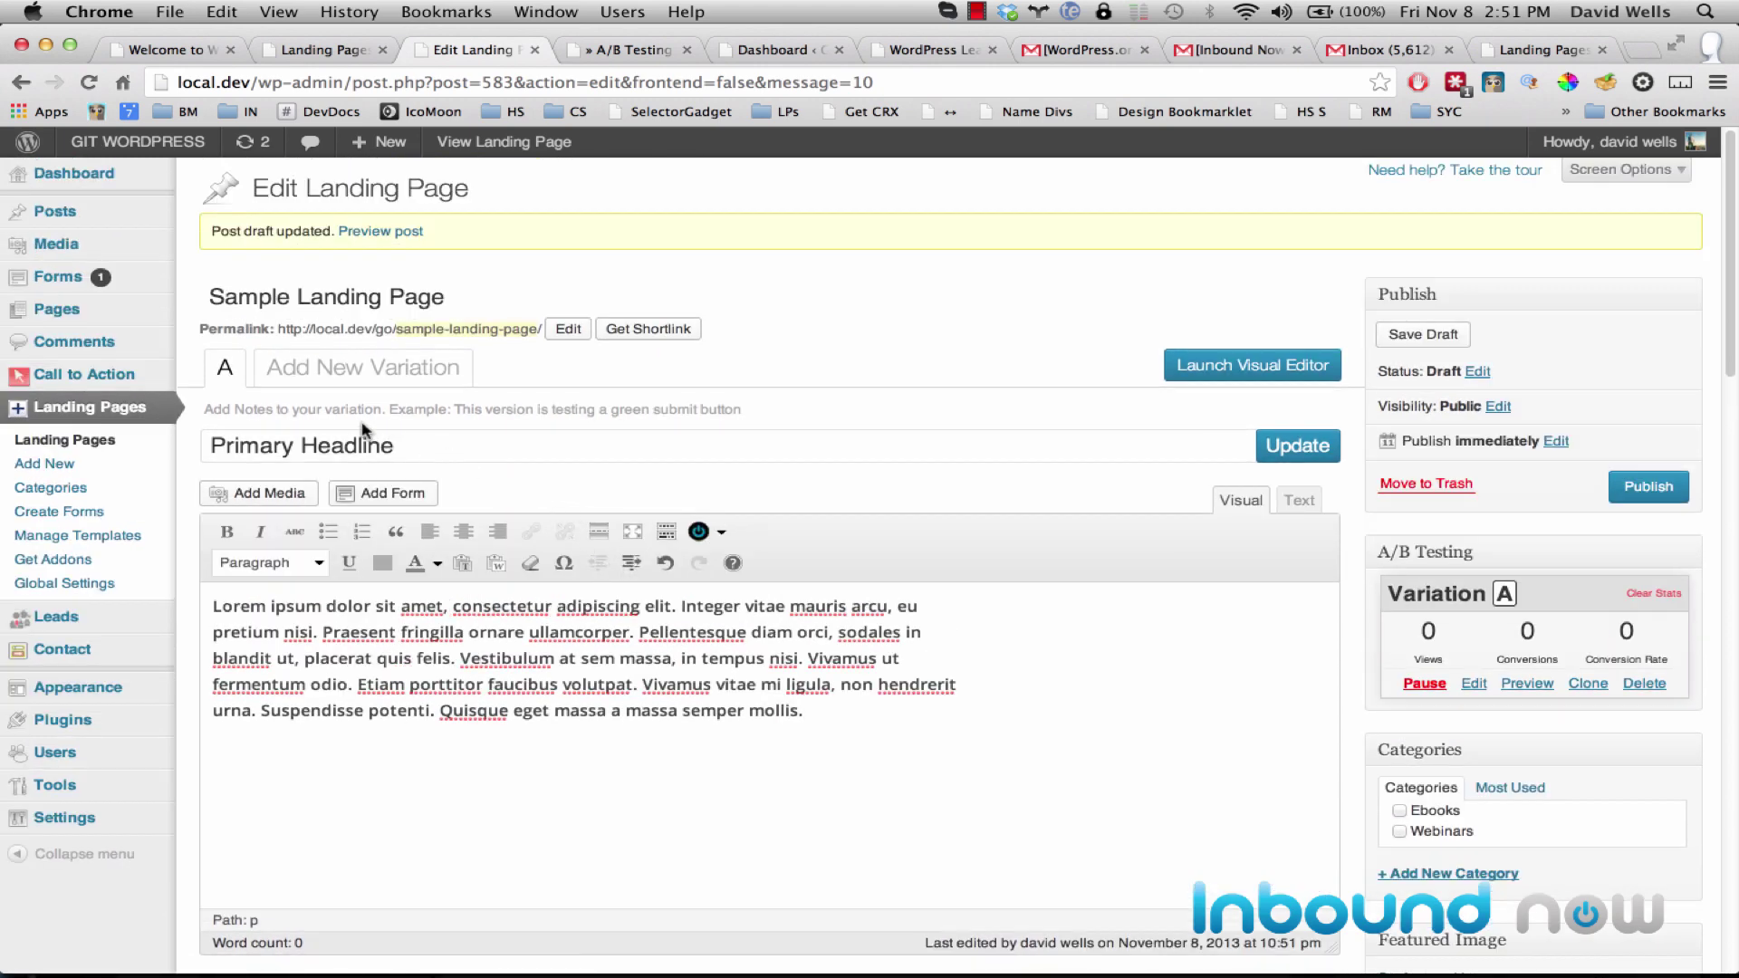
pyautogui.click(487, 413)
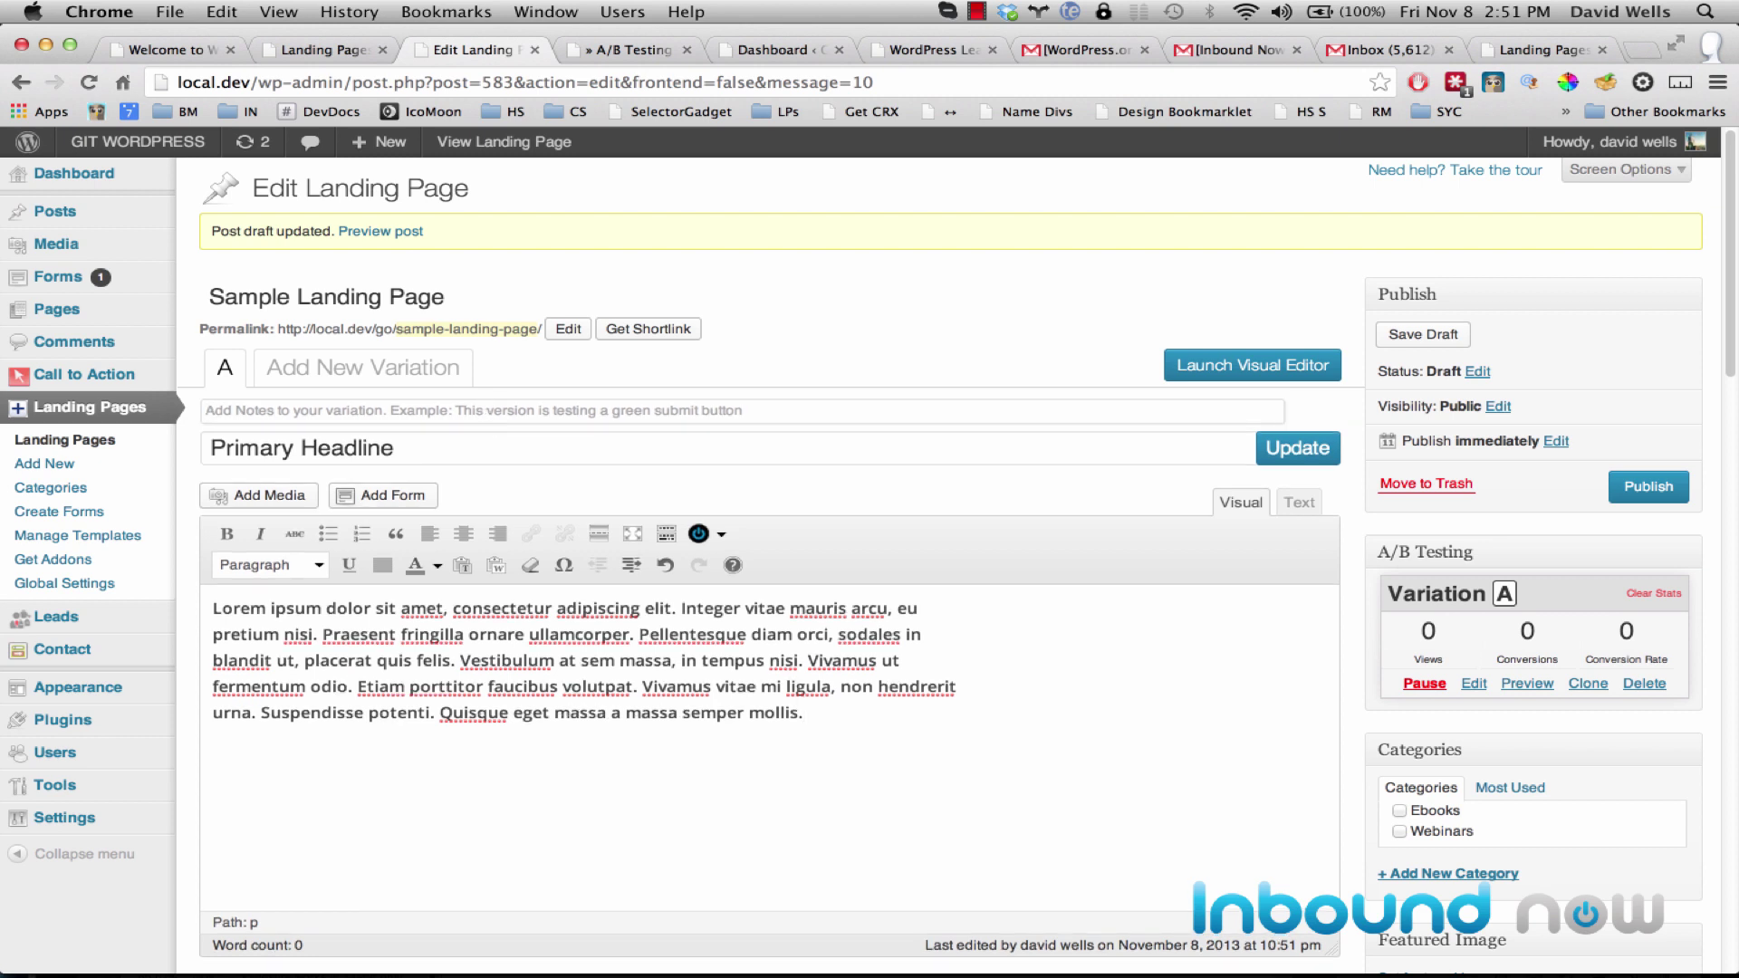
pyautogui.write('A version (blue')
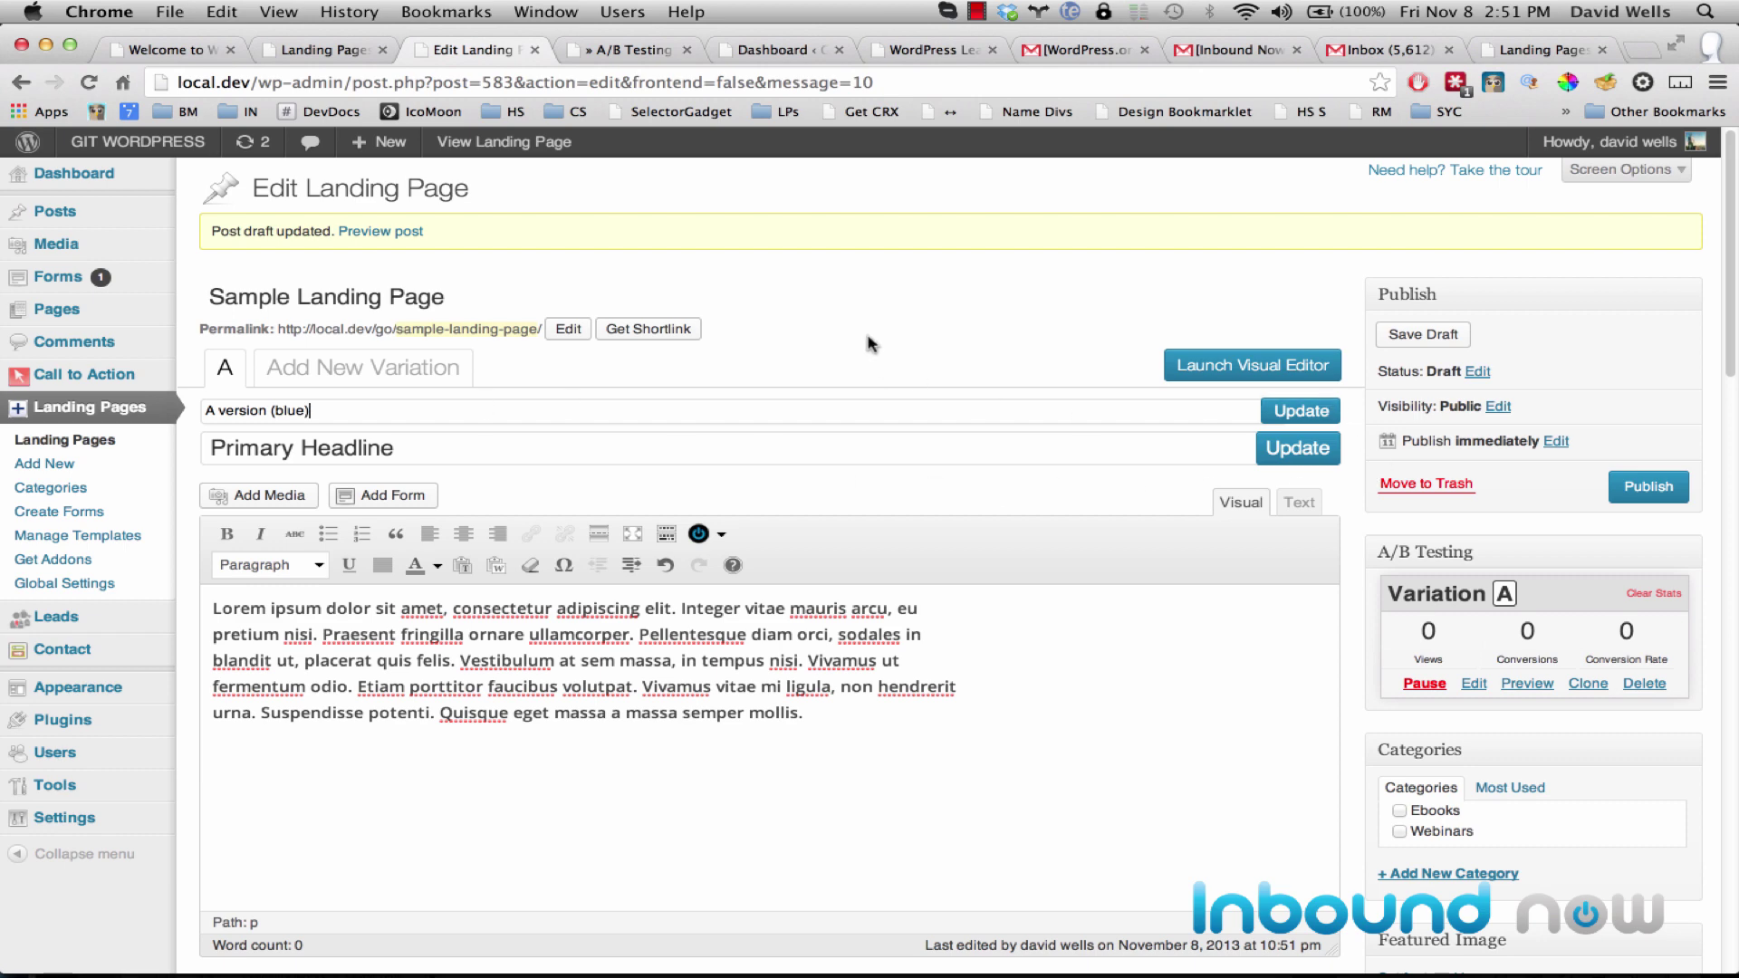
pyautogui.click(928, 306)
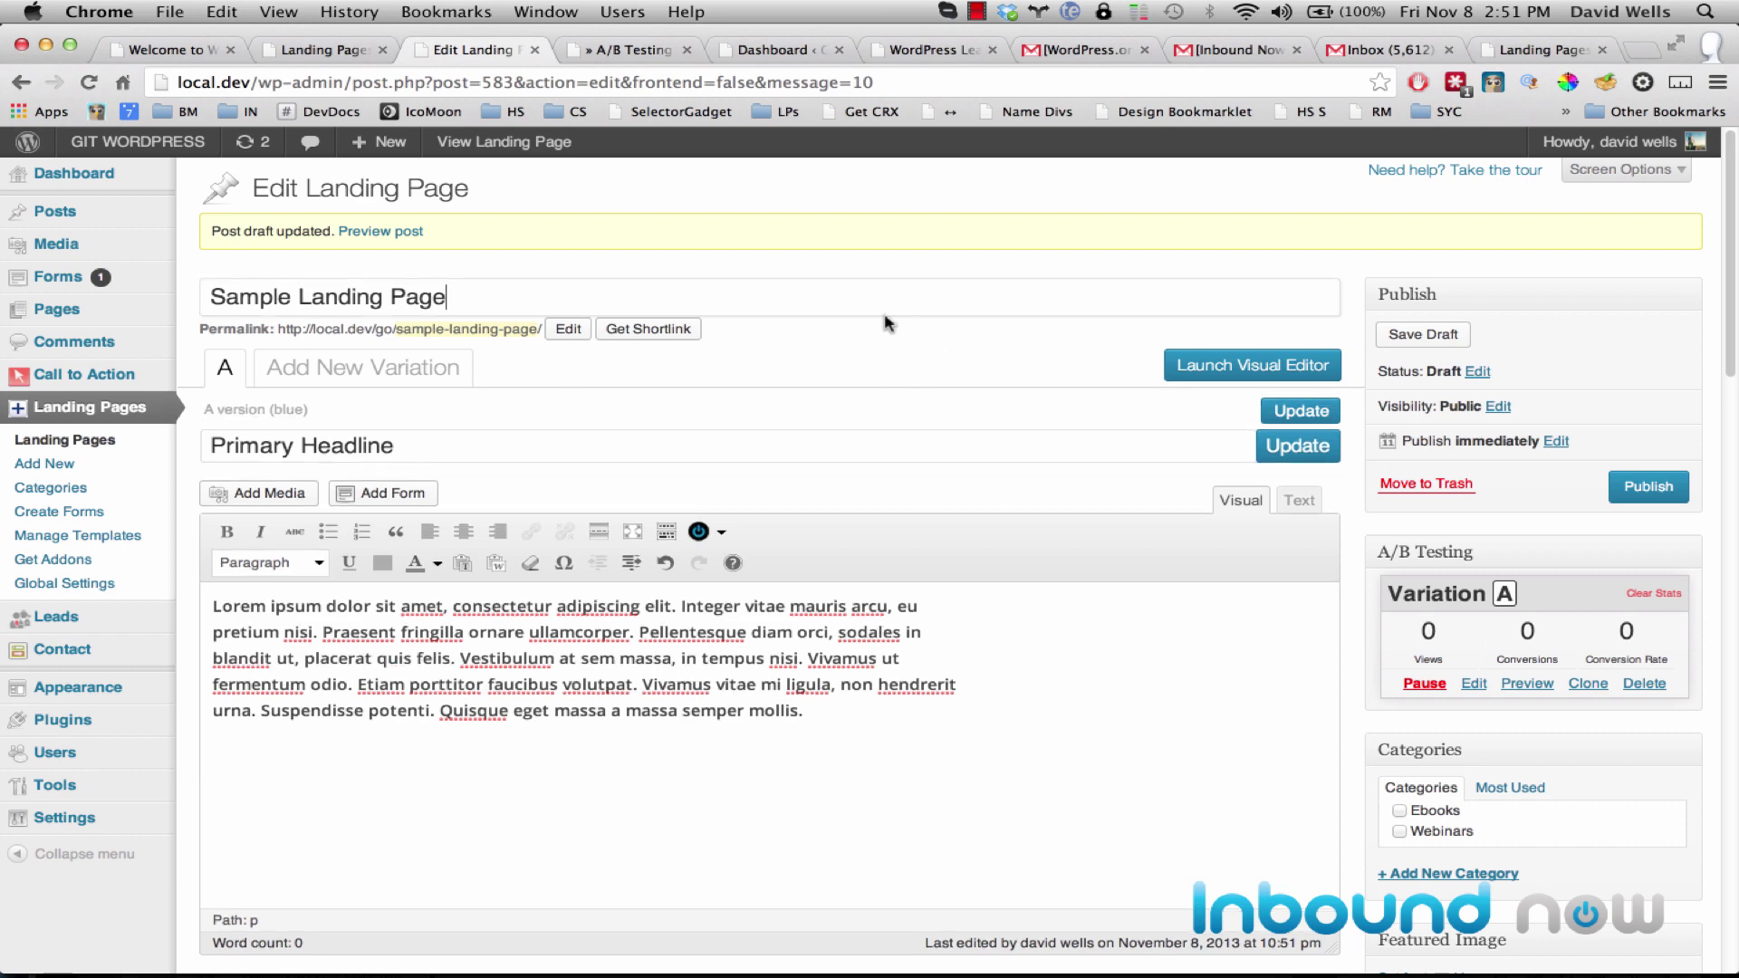
# Add an empty line after the lorem ipsum paragraph in the main content area.
pyautogui.scroll(-2, 435, 401)
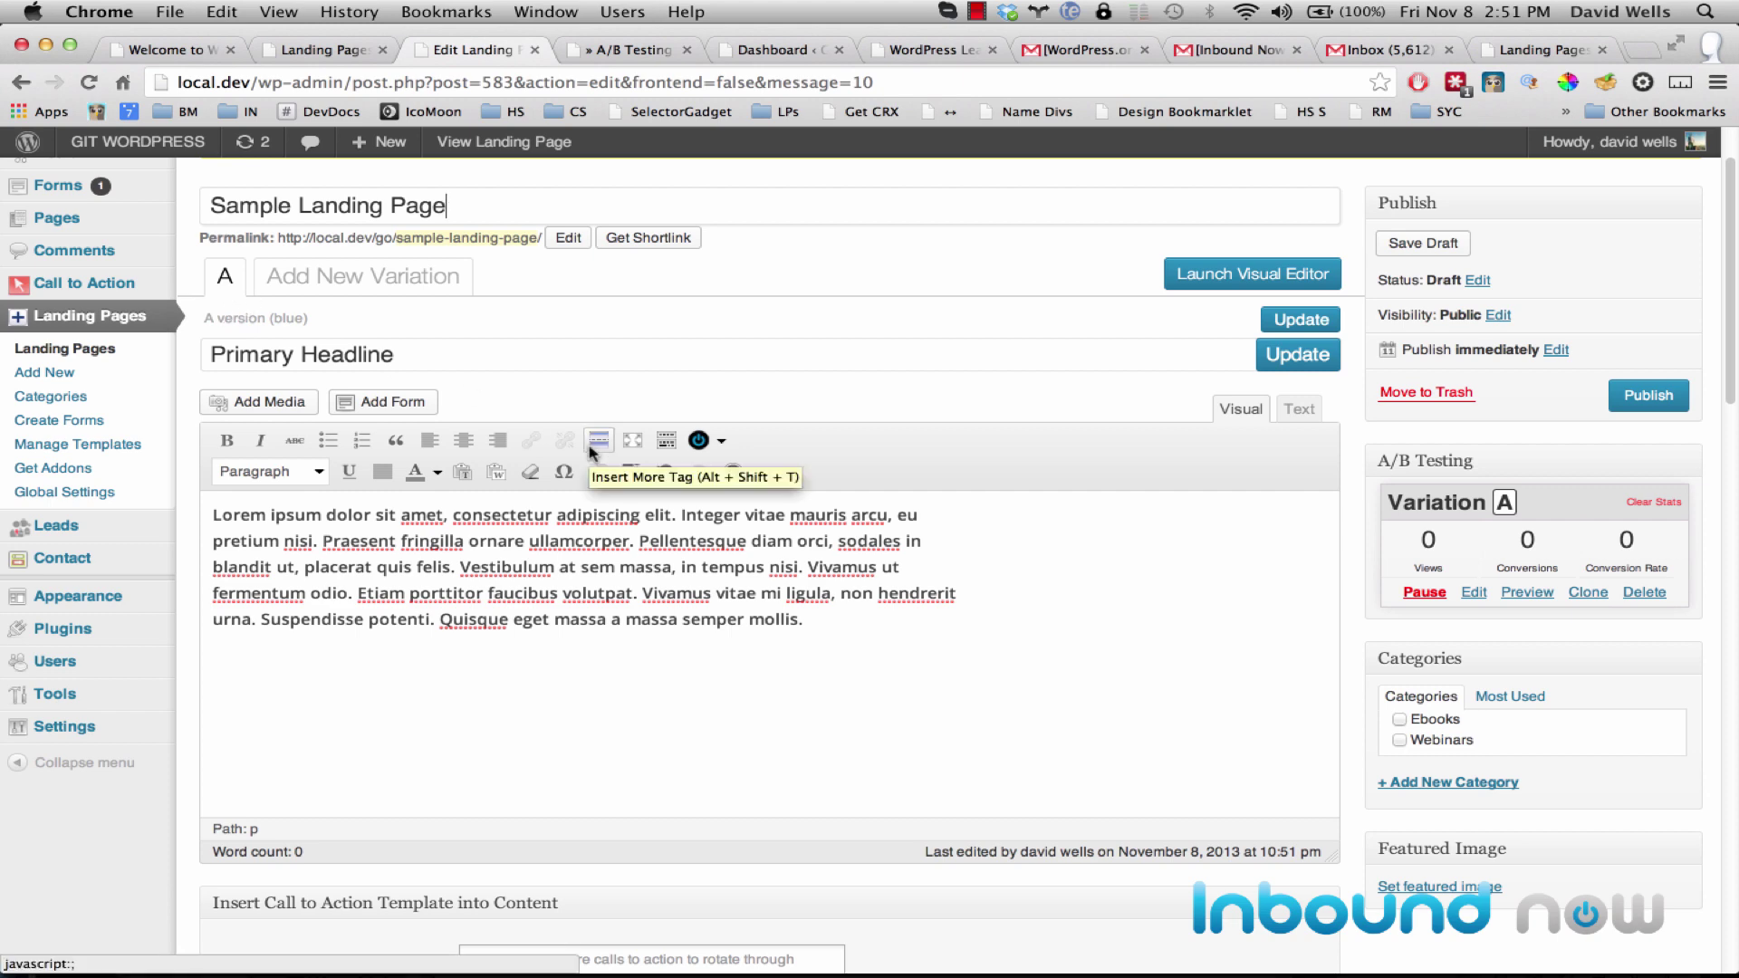
pyautogui.scroll(-5, 590, 451)
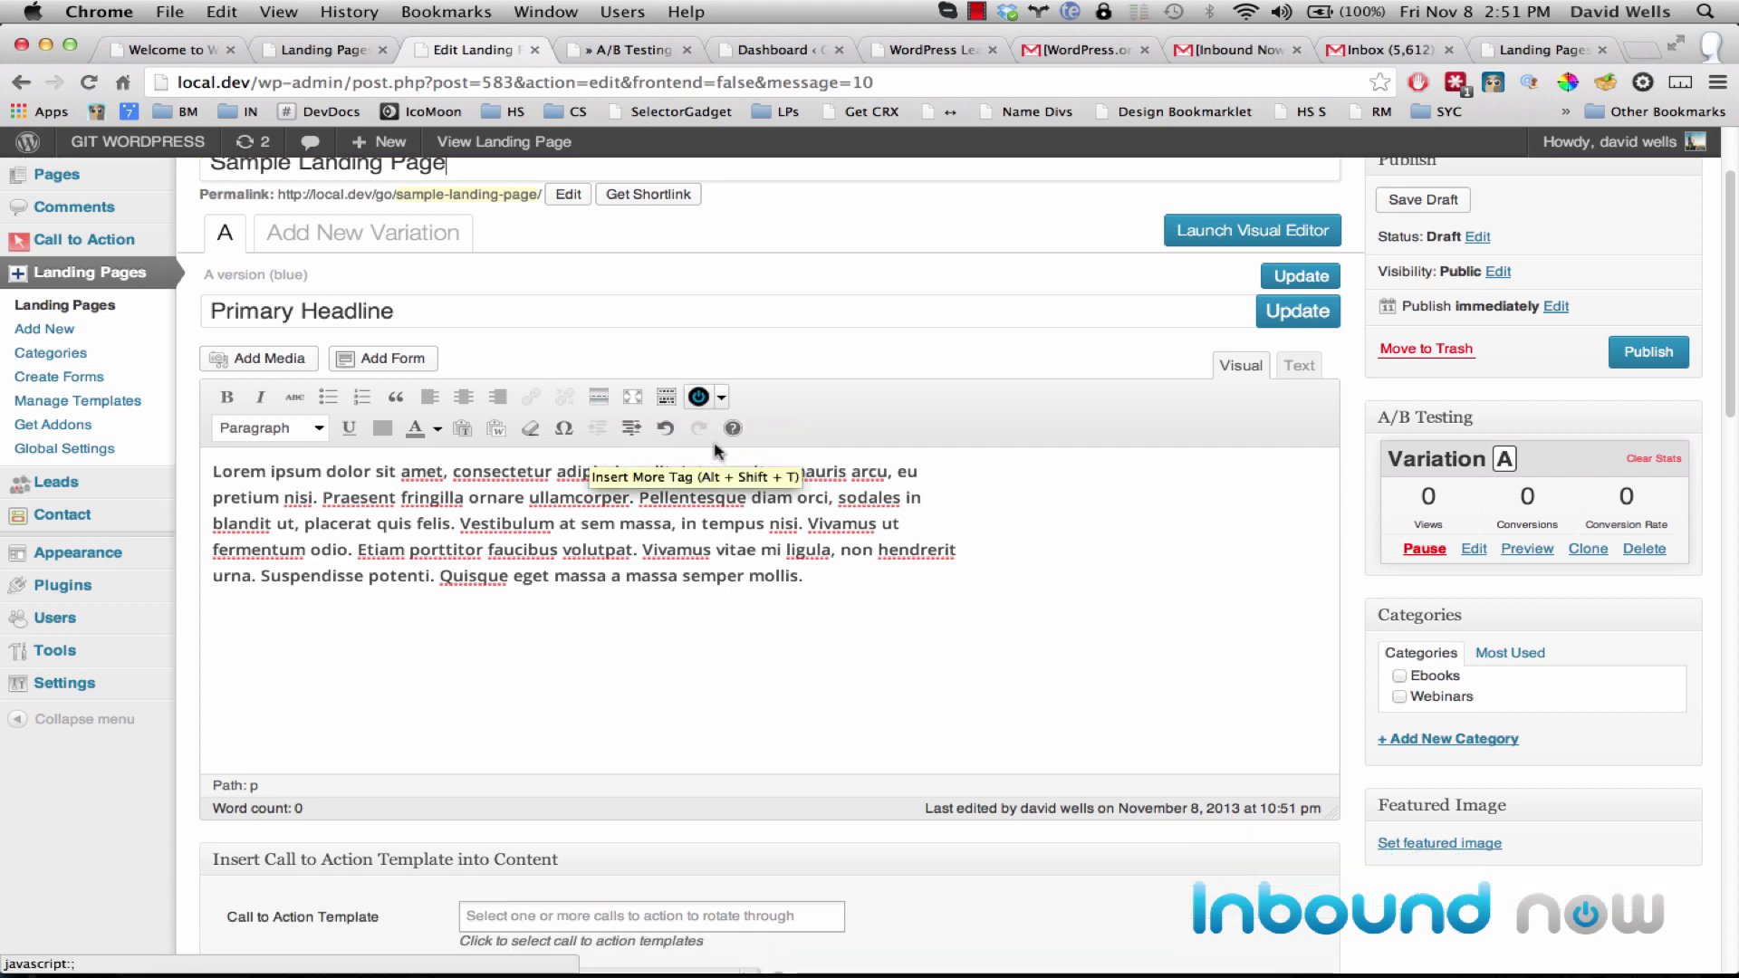
pyautogui.scroll(-4, 494, 610)
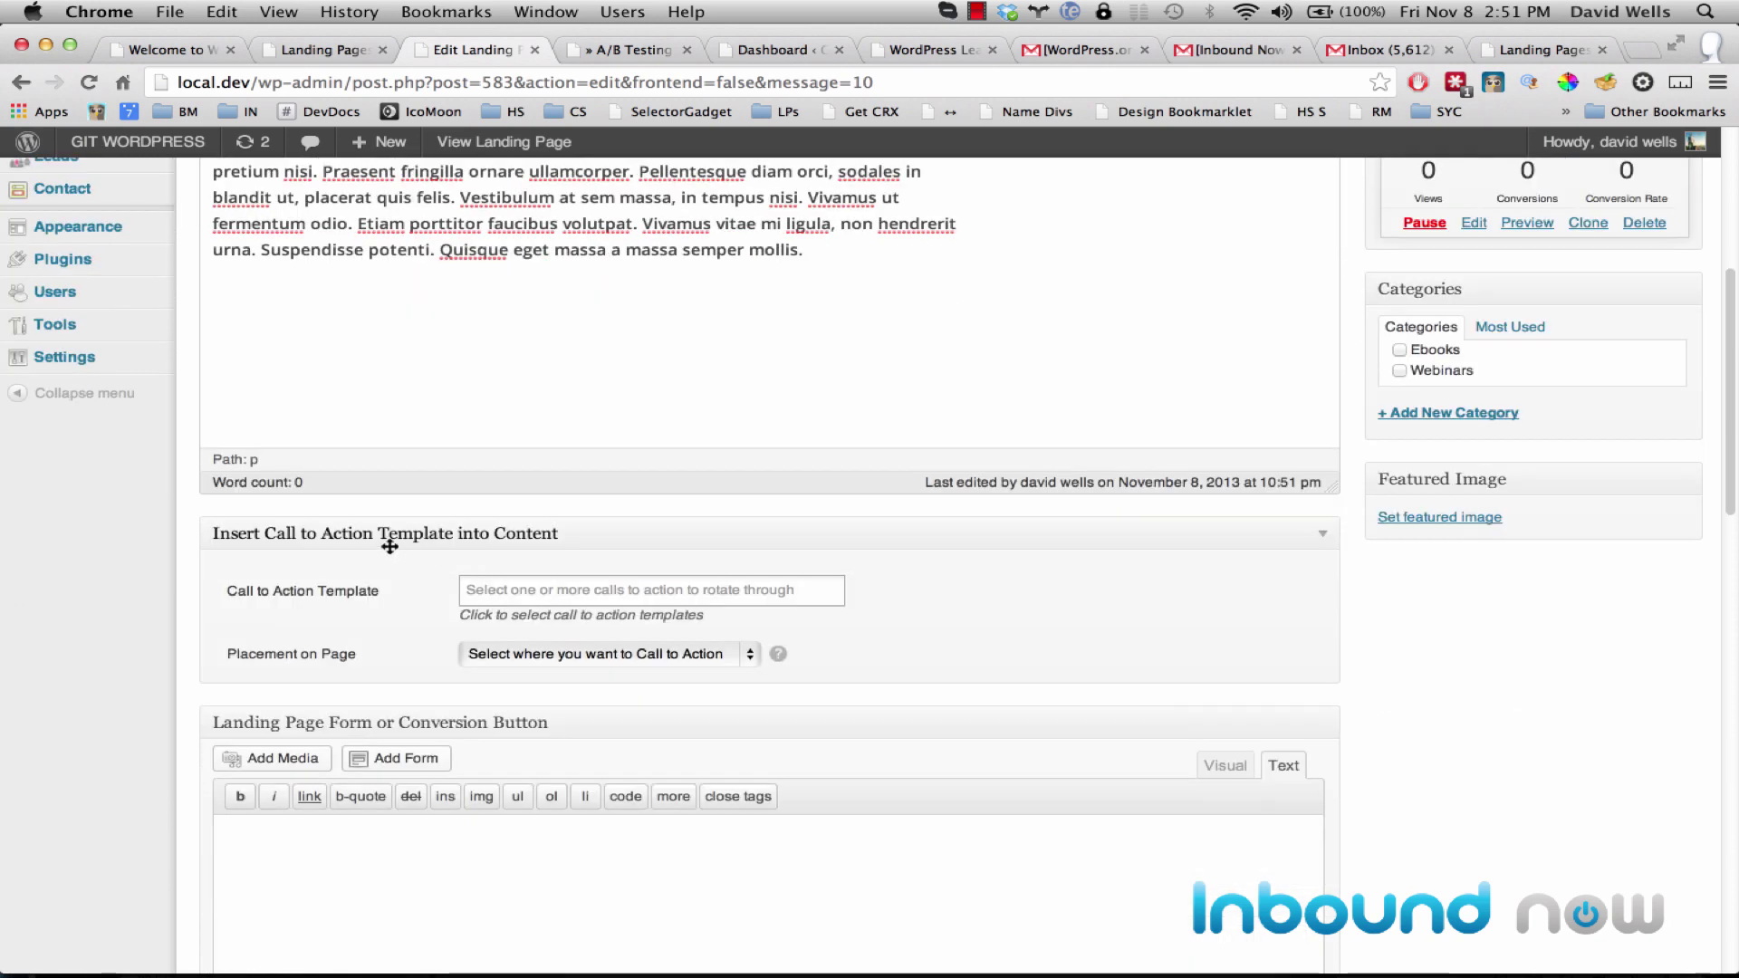
pyautogui.scroll(5, 344, 568)
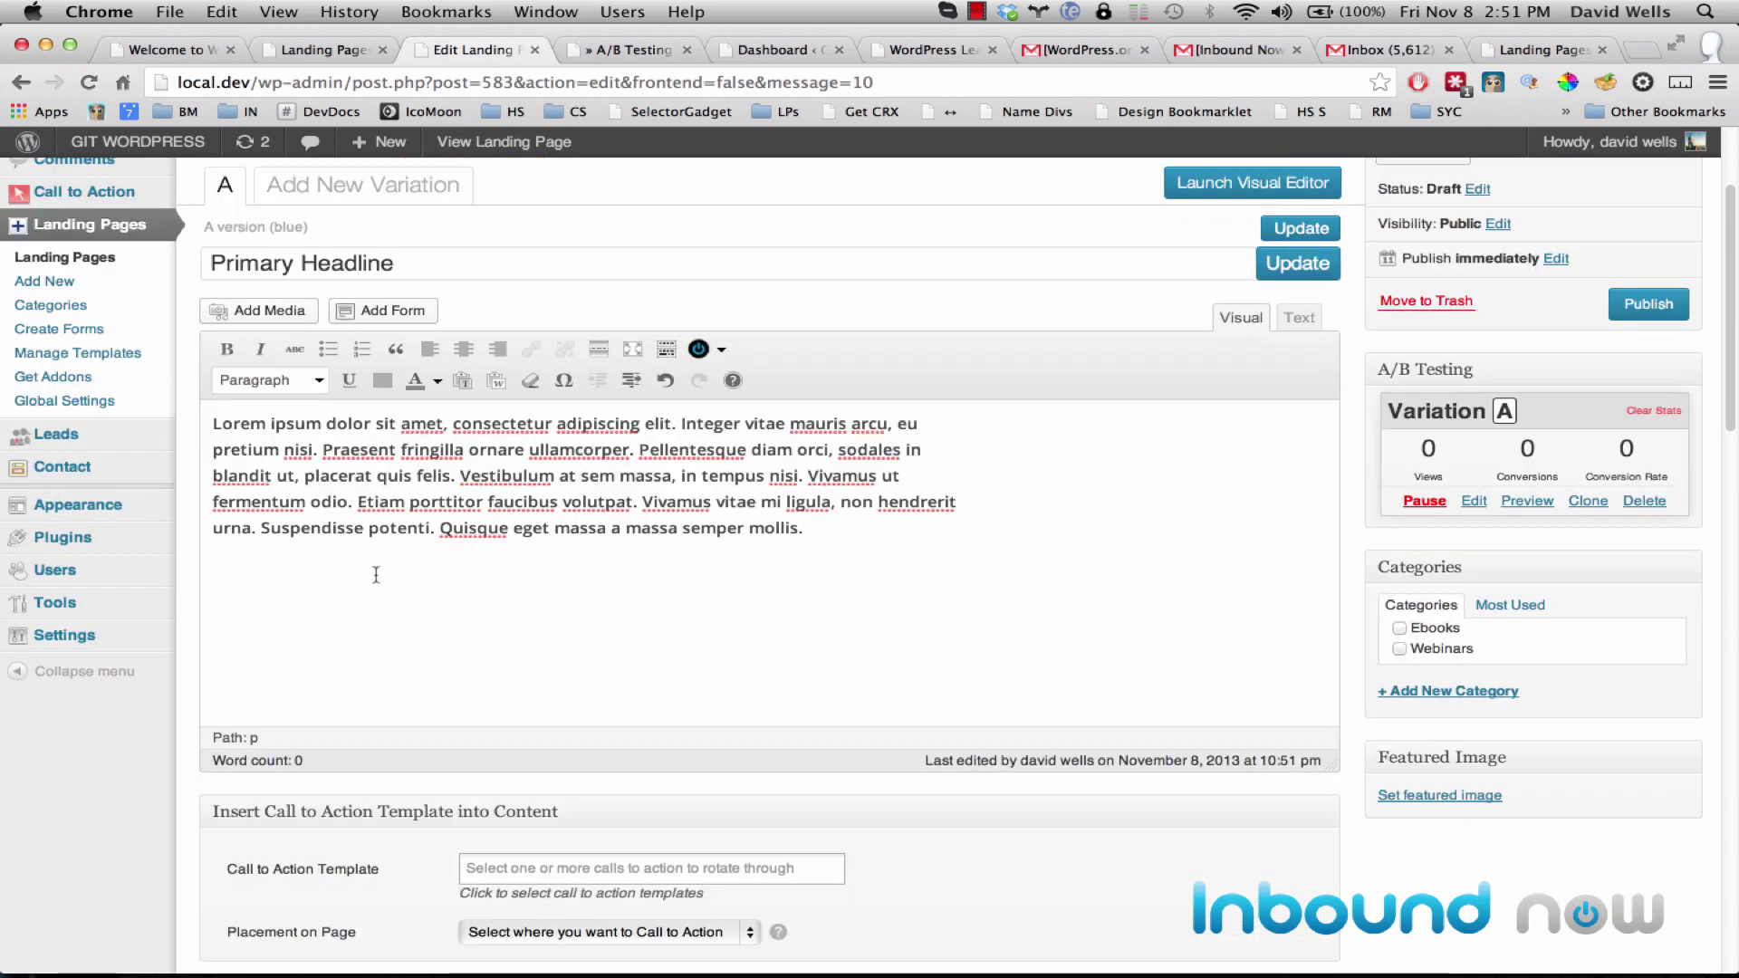
pyautogui.moveTo(850, 575); pyautogui.dragTo(136, 408)
pyautogui.scroll(-5, 415, 485)
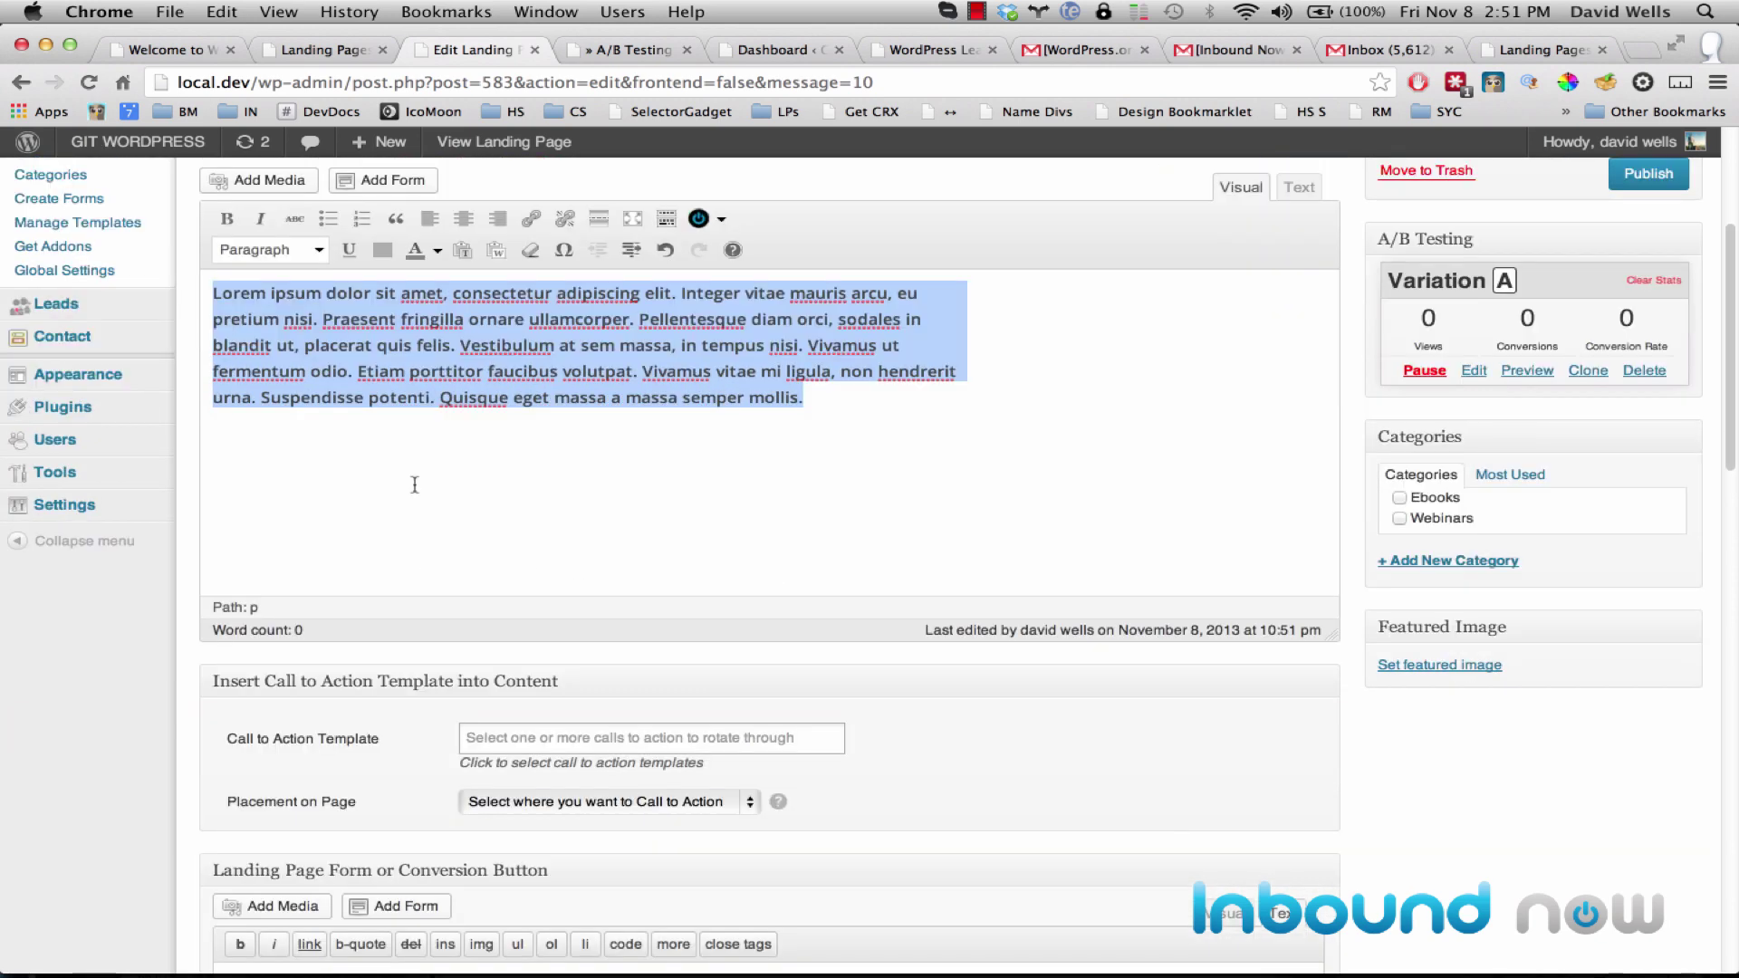
pyautogui.scroll(5, 829, 522)
pyautogui.click(829, 522)
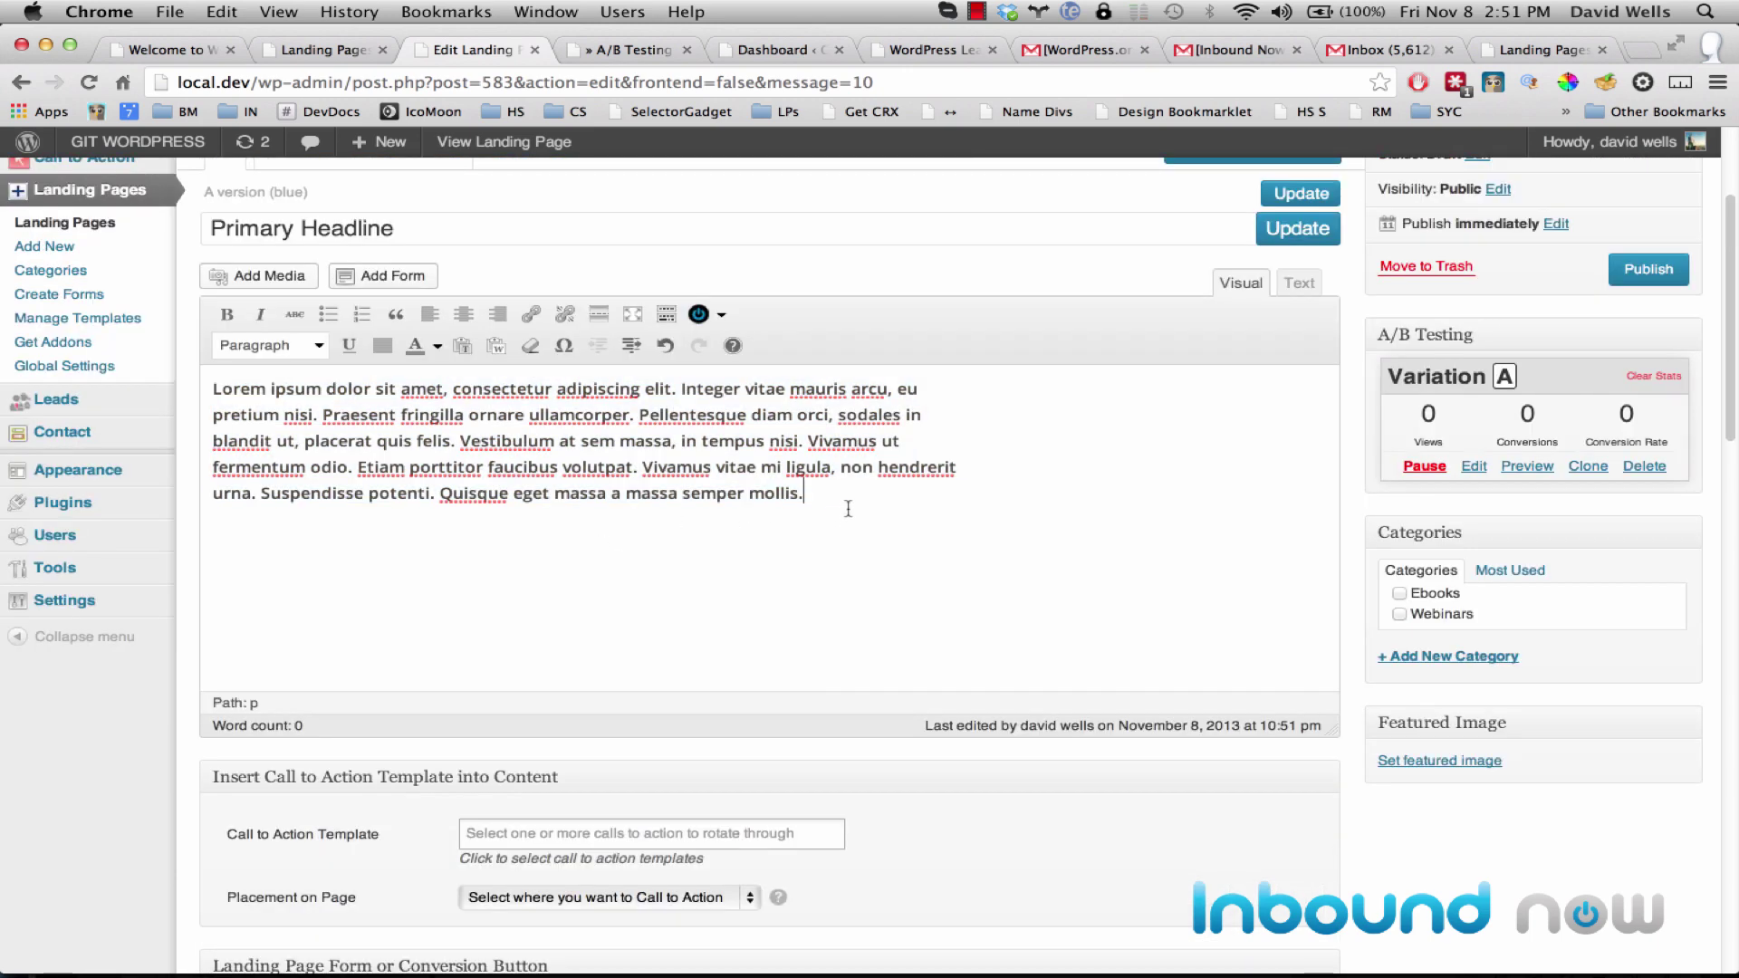
pyautogui.press('Return')
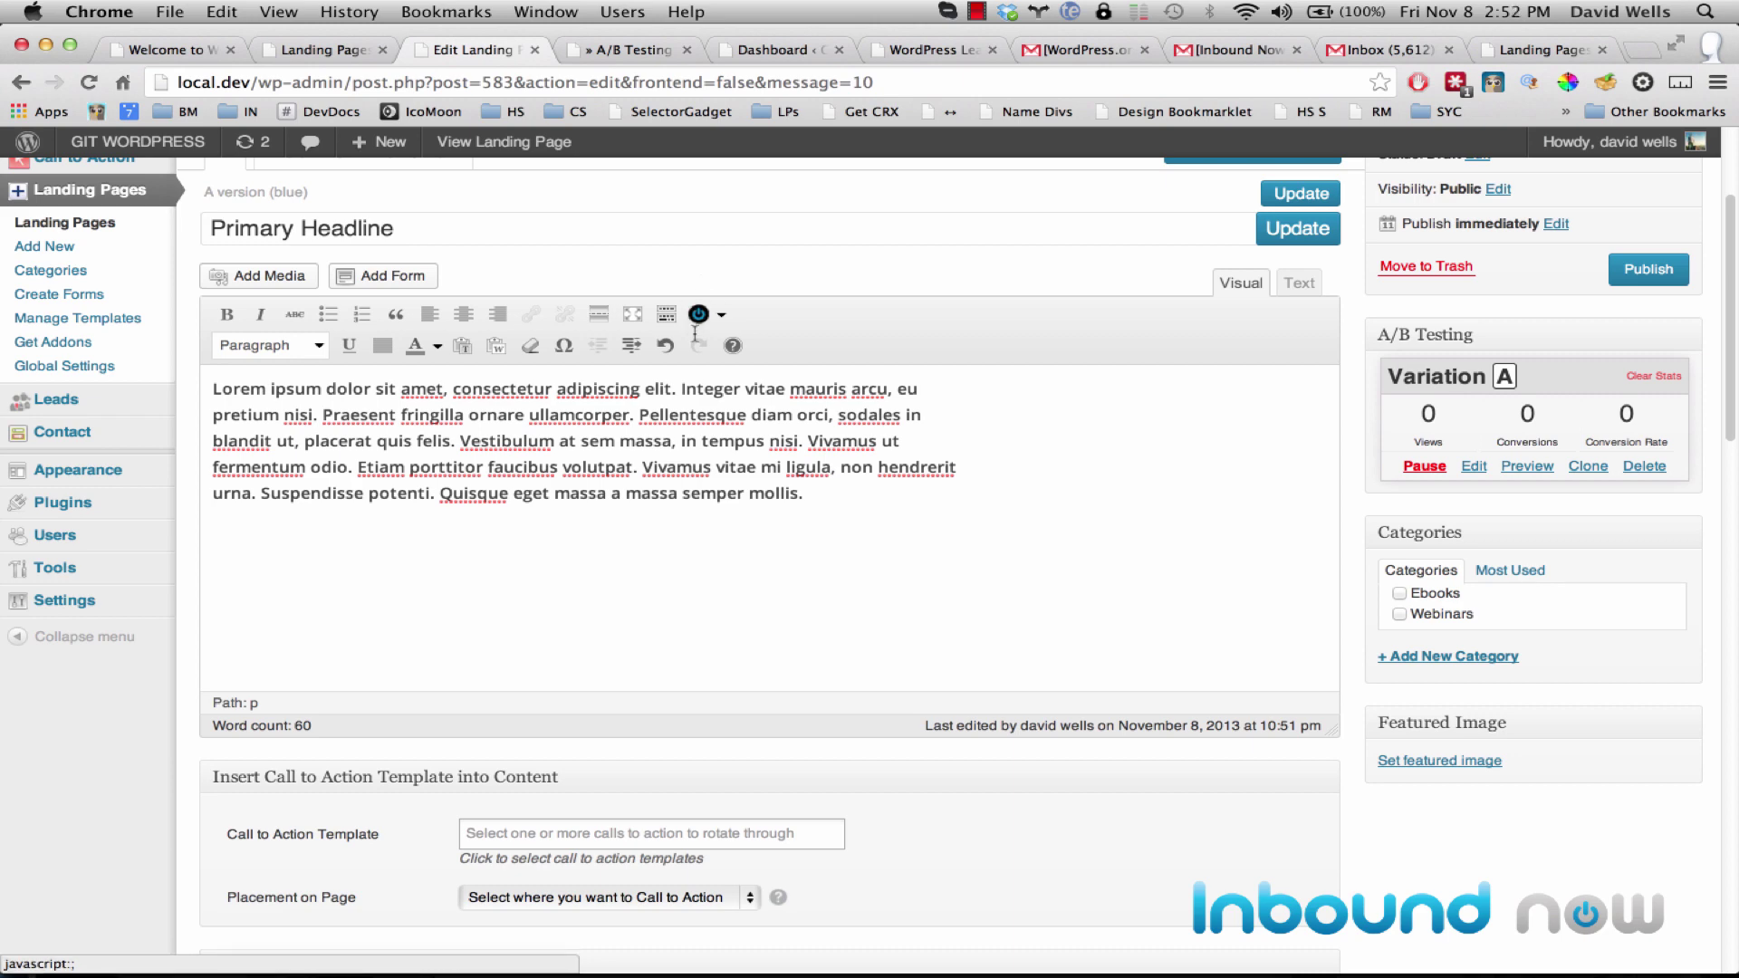
# Open the Inbound Form Builder for the main content area and name the new form "Form Name".
pyautogui.scroll(-5, 626, 505)
pyautogui.scroll(-6, 627, 505)
pyautogui.scroll(15, 398, 416)
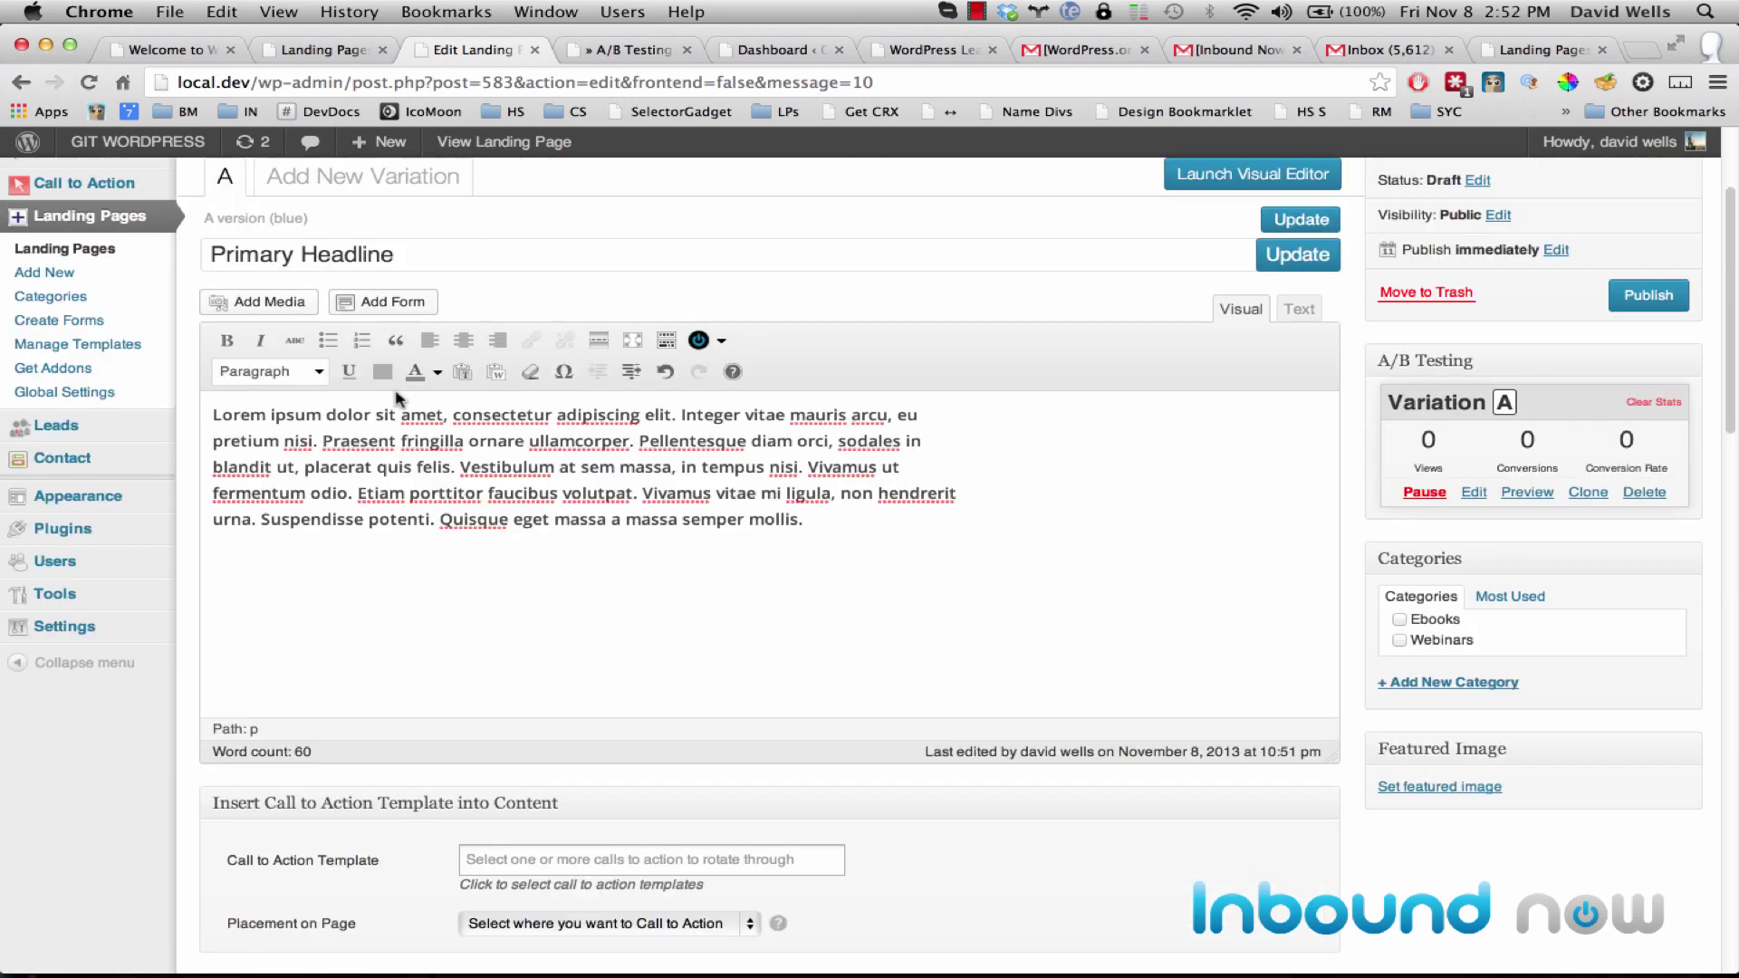
pyautogui.moveTo(124, 274)
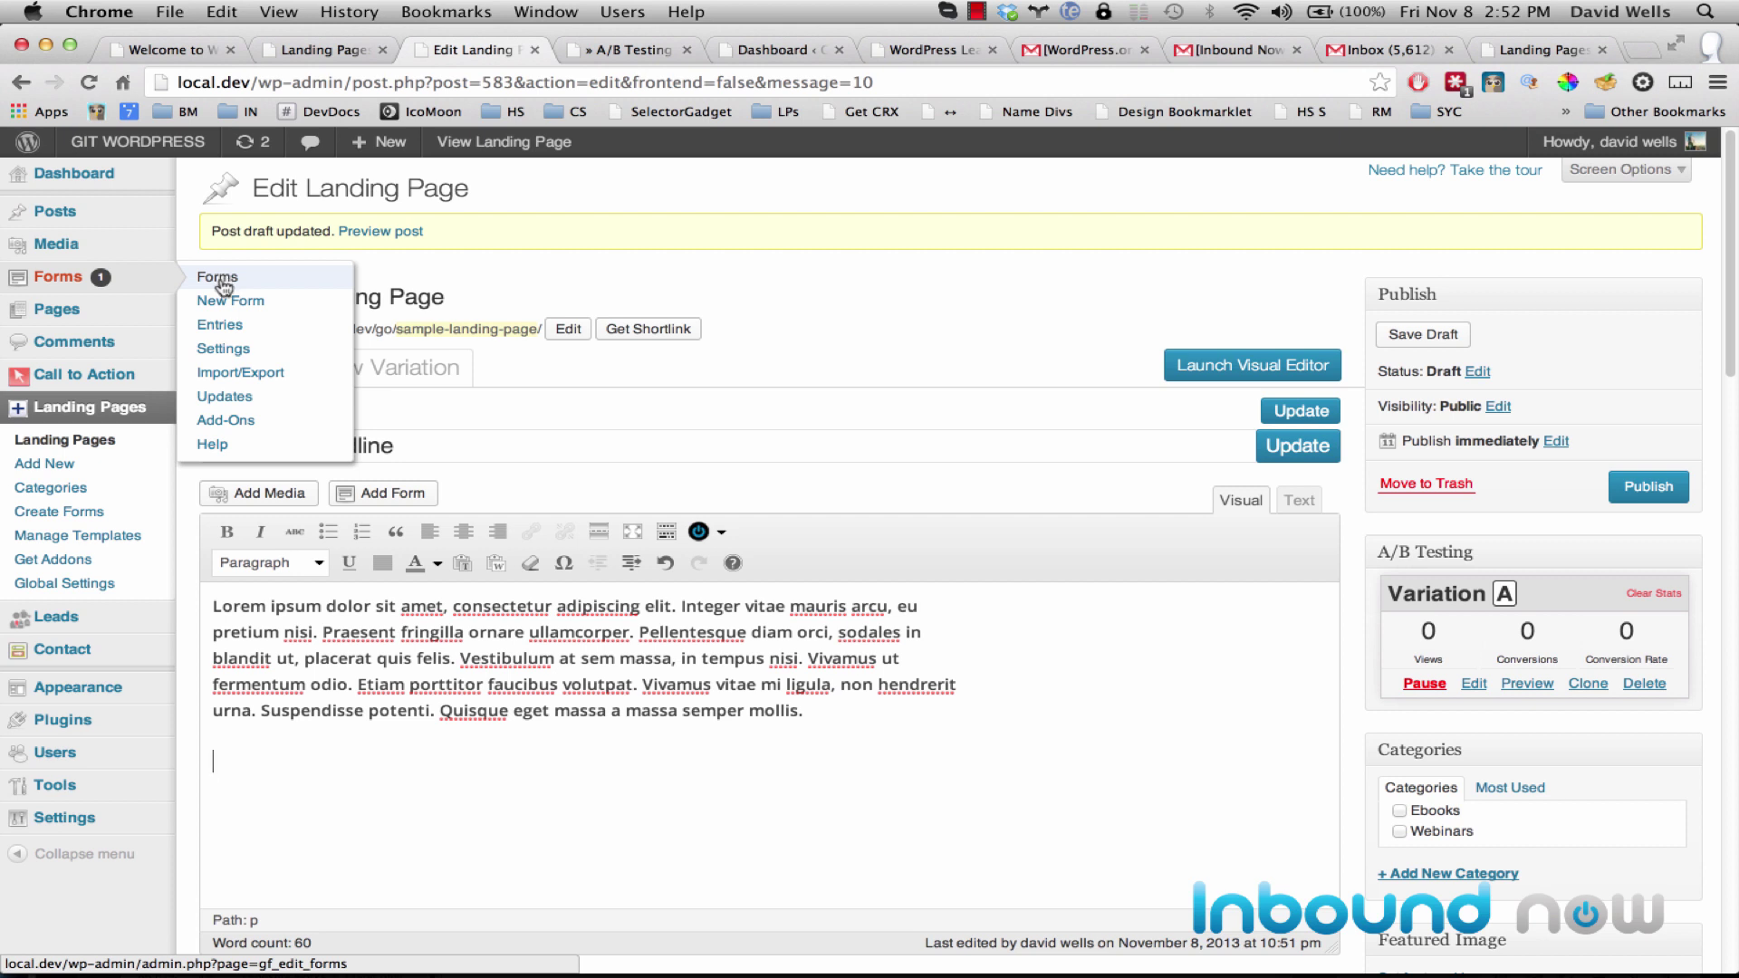
pyautogui.click(699, 533)
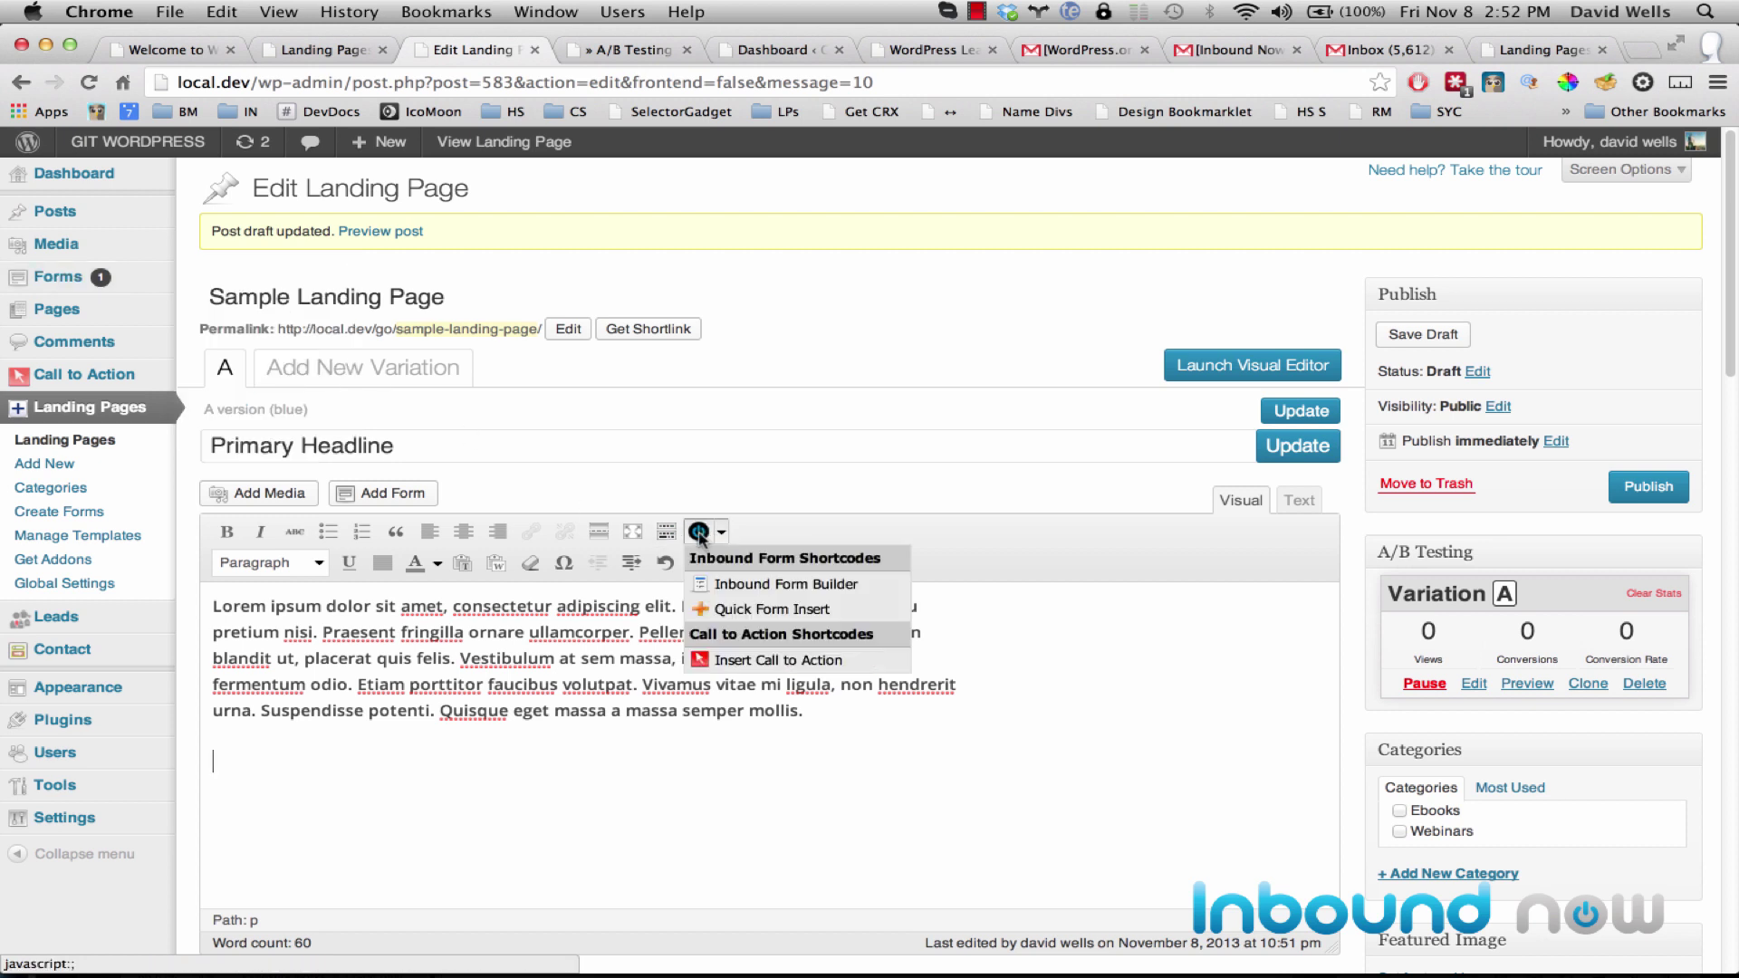
pyautogui.scroll(-1, 703, 505)
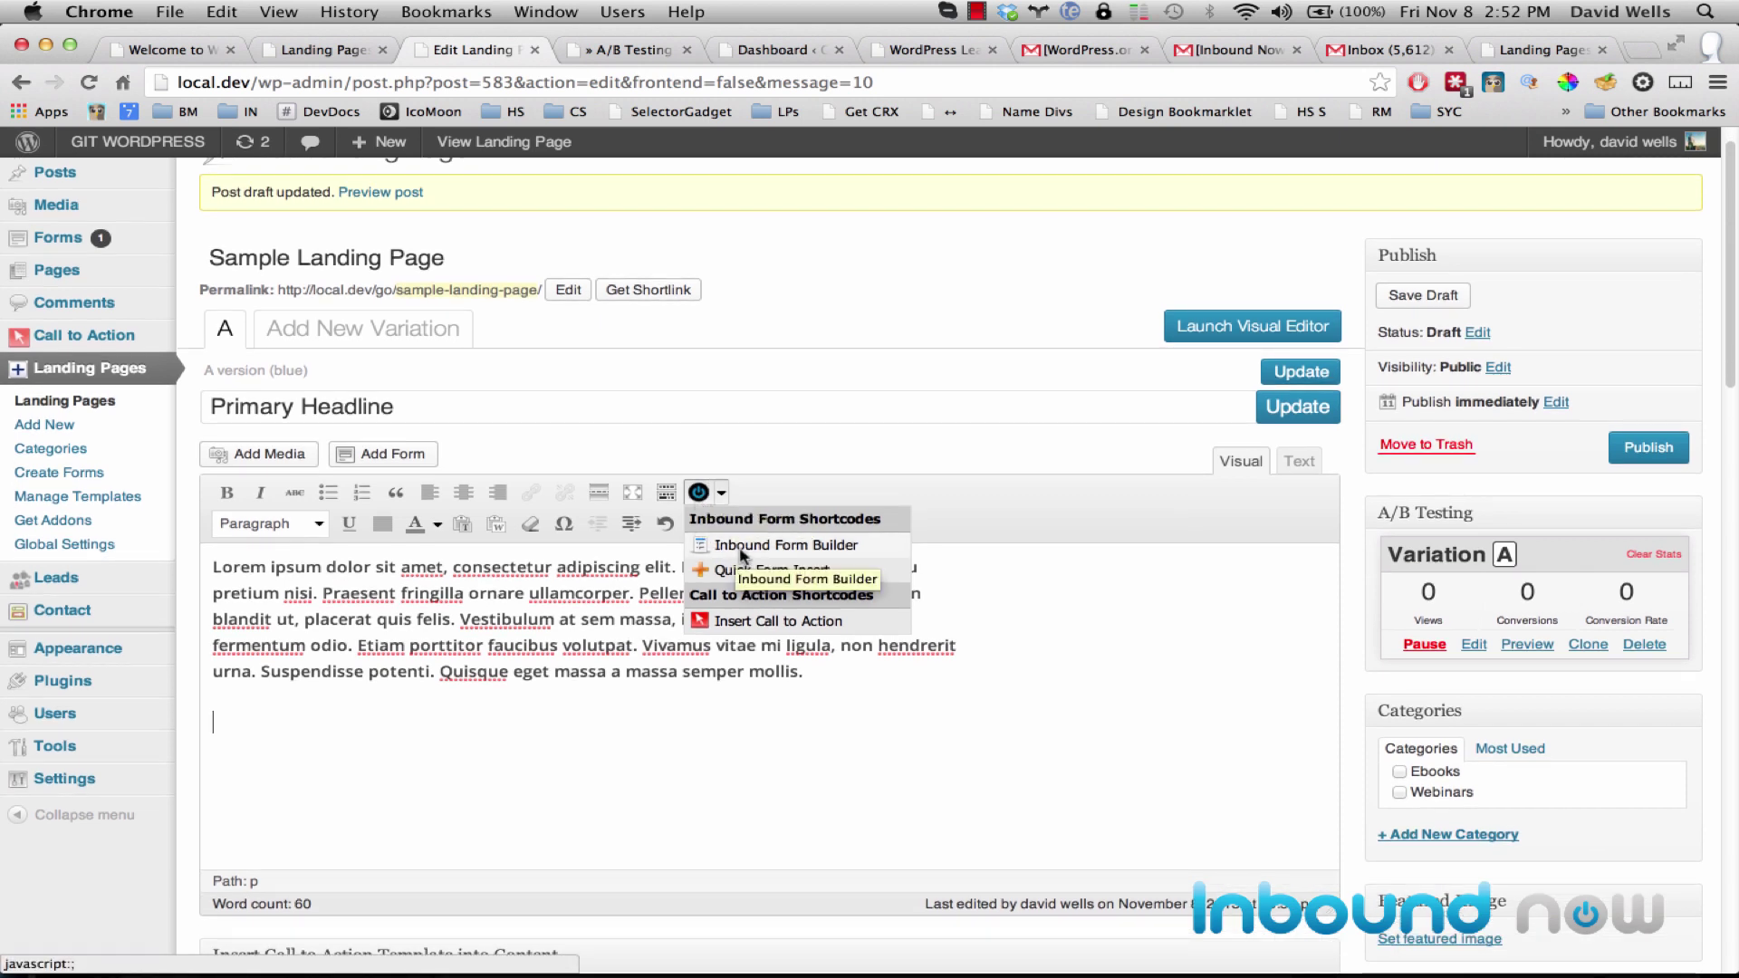
pyautogui.click(811, 547)
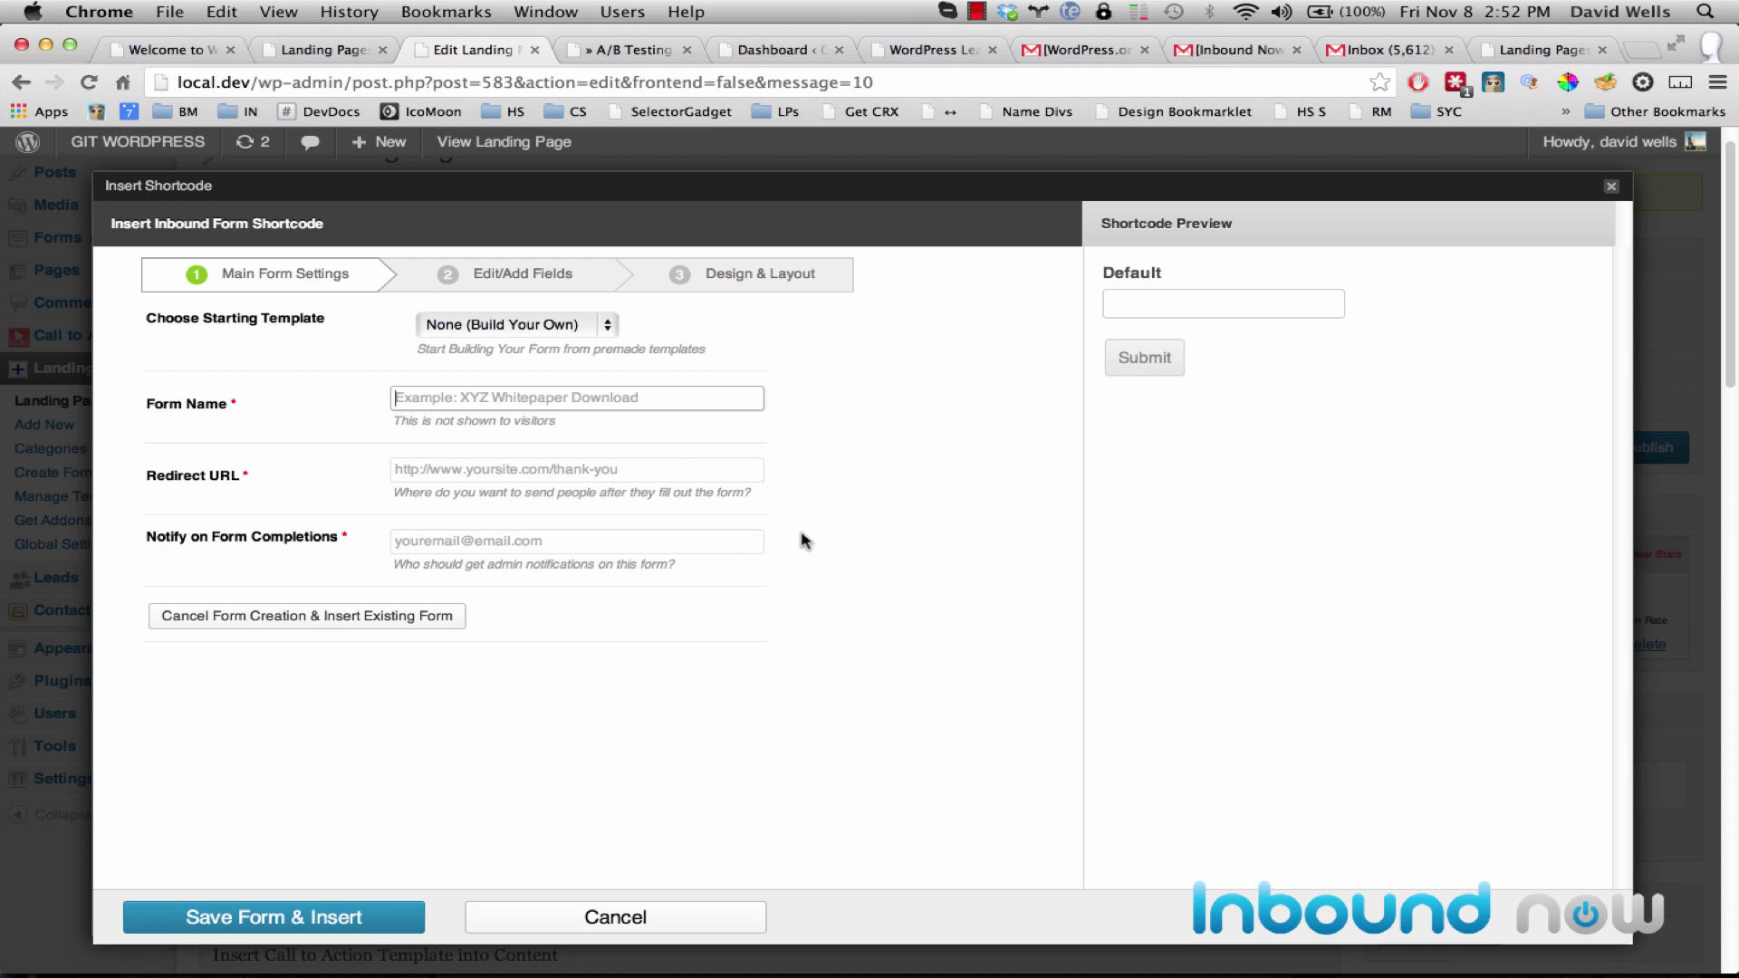
pyautogui.write('Form ')
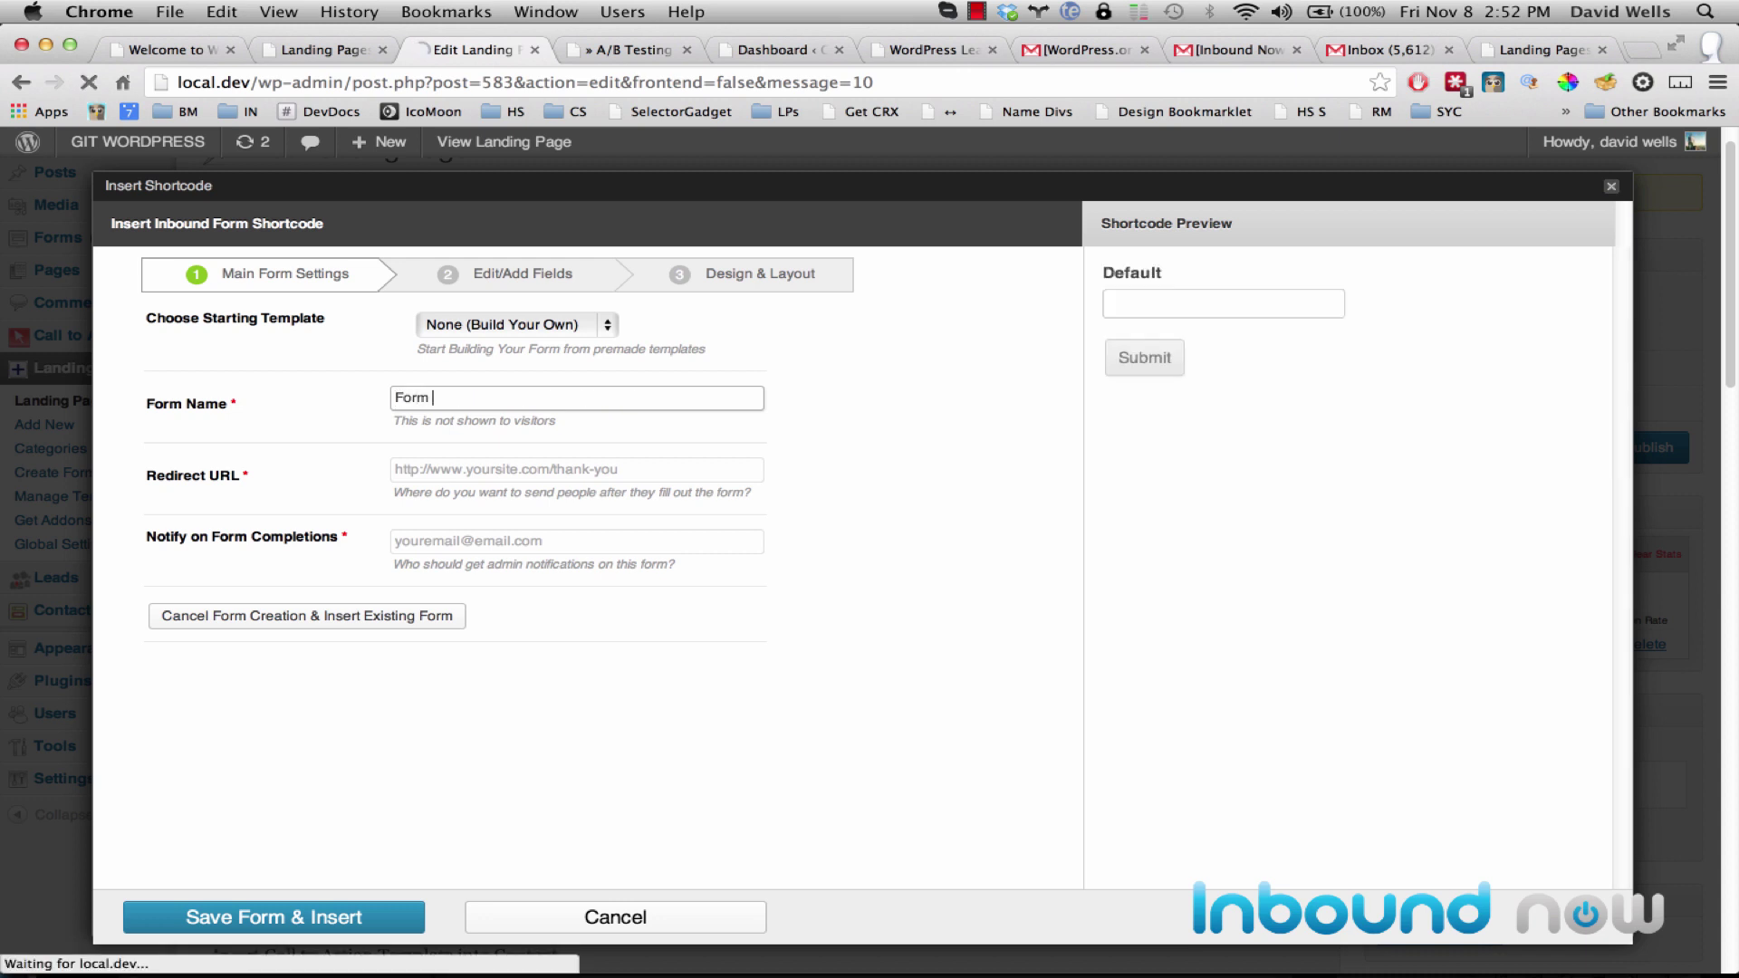
pyautogui.write('Name')
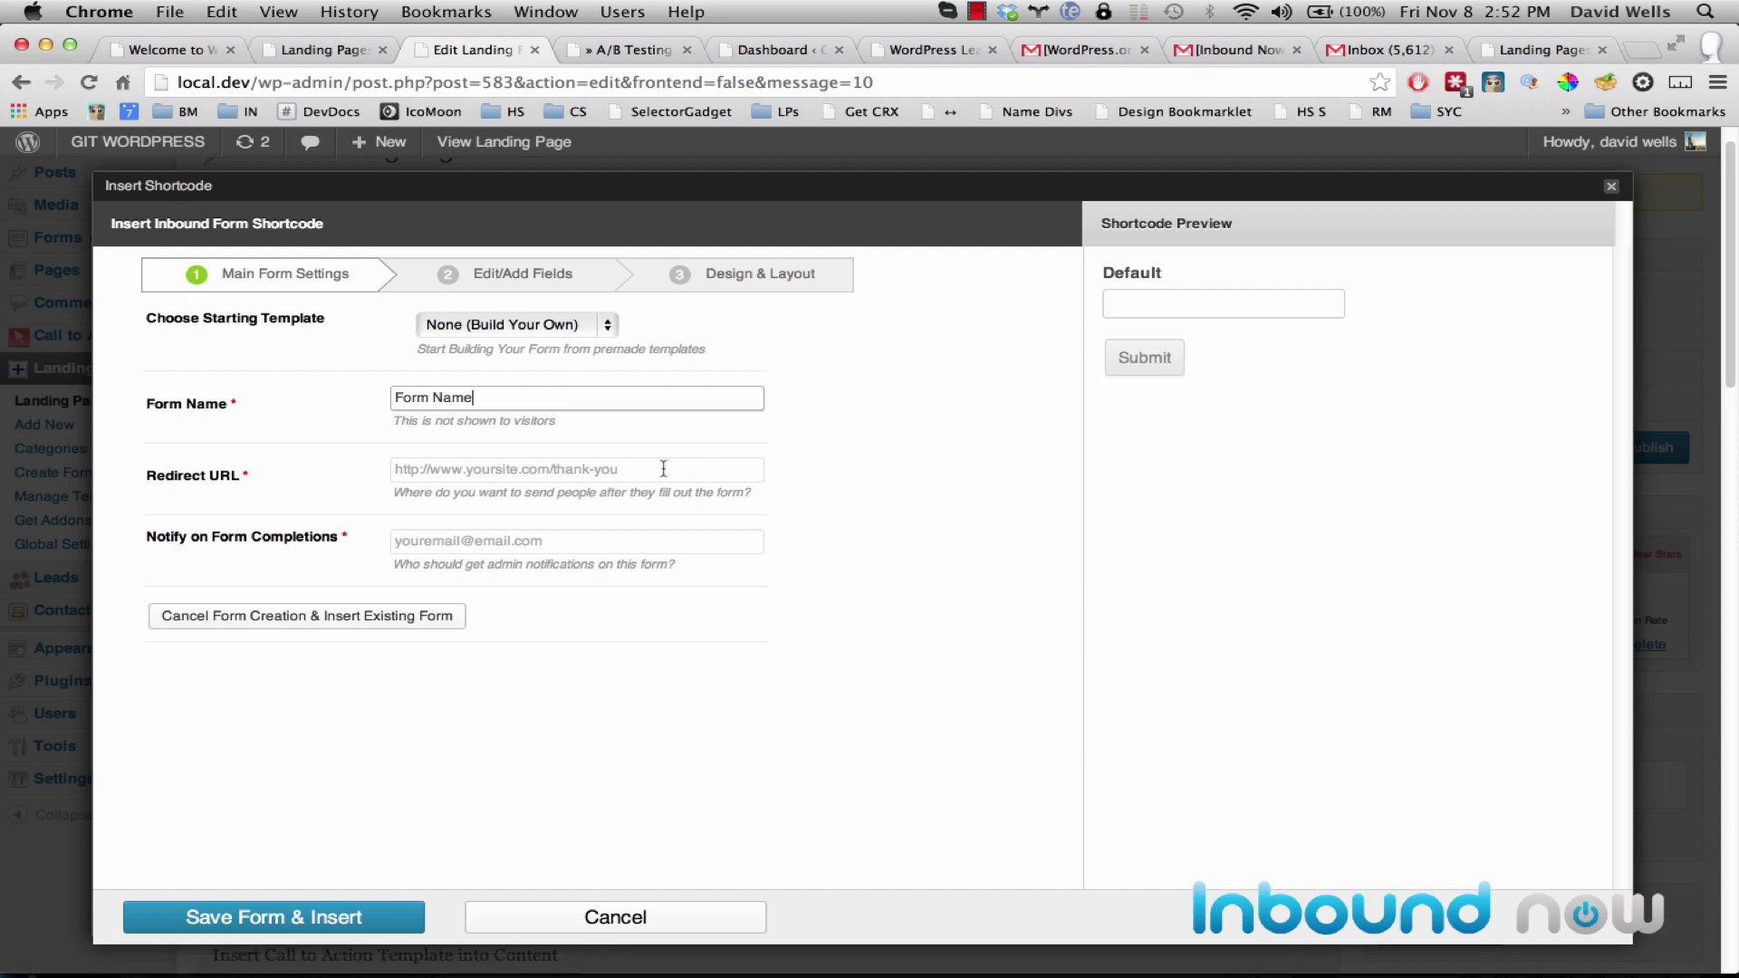
pyautogui.click(663, 468)
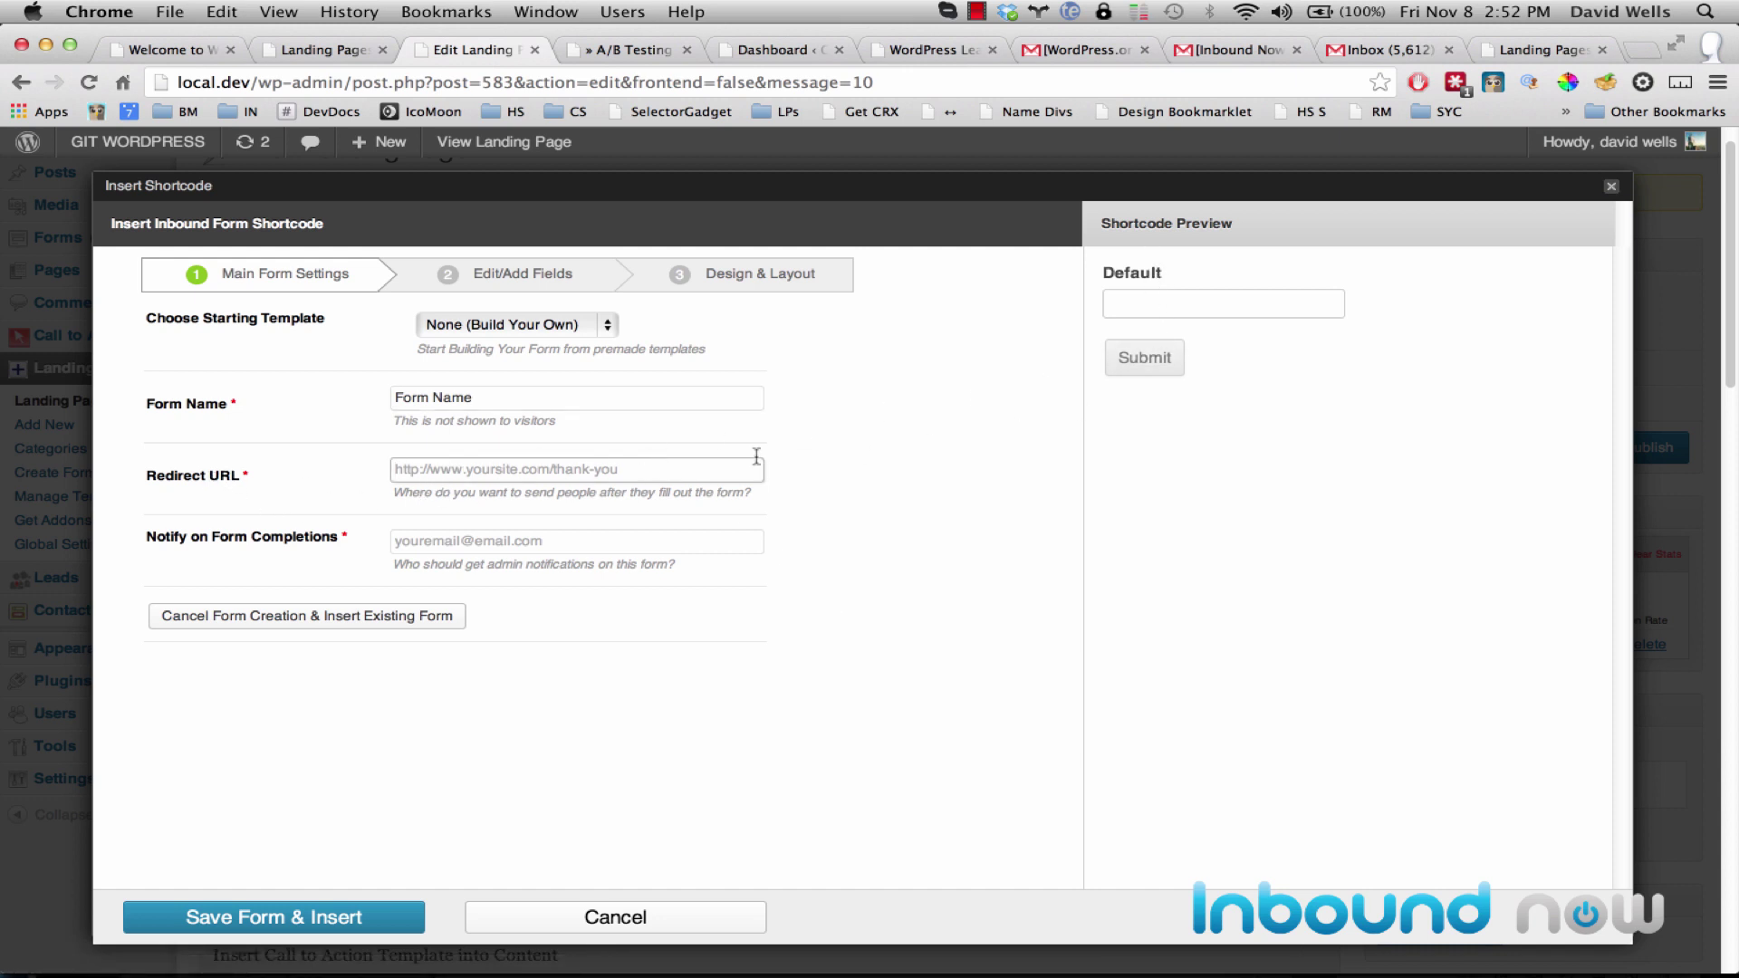
pyautogui.write('http')
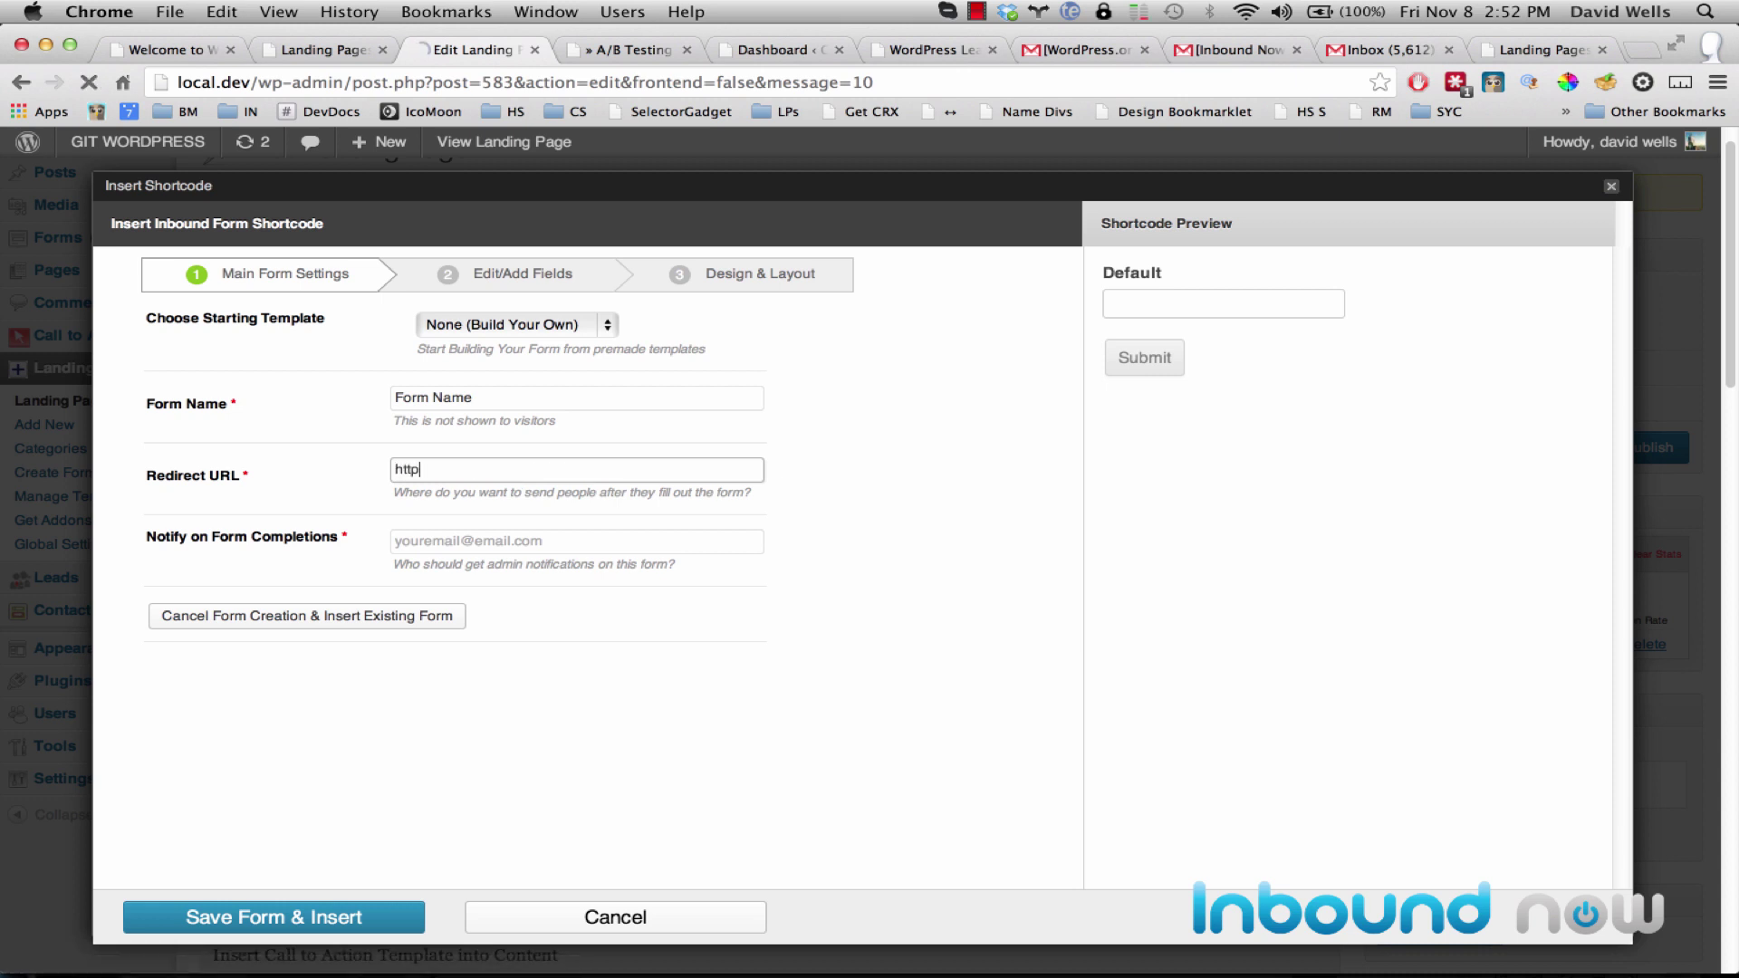
pyautogui.write('://ww.')
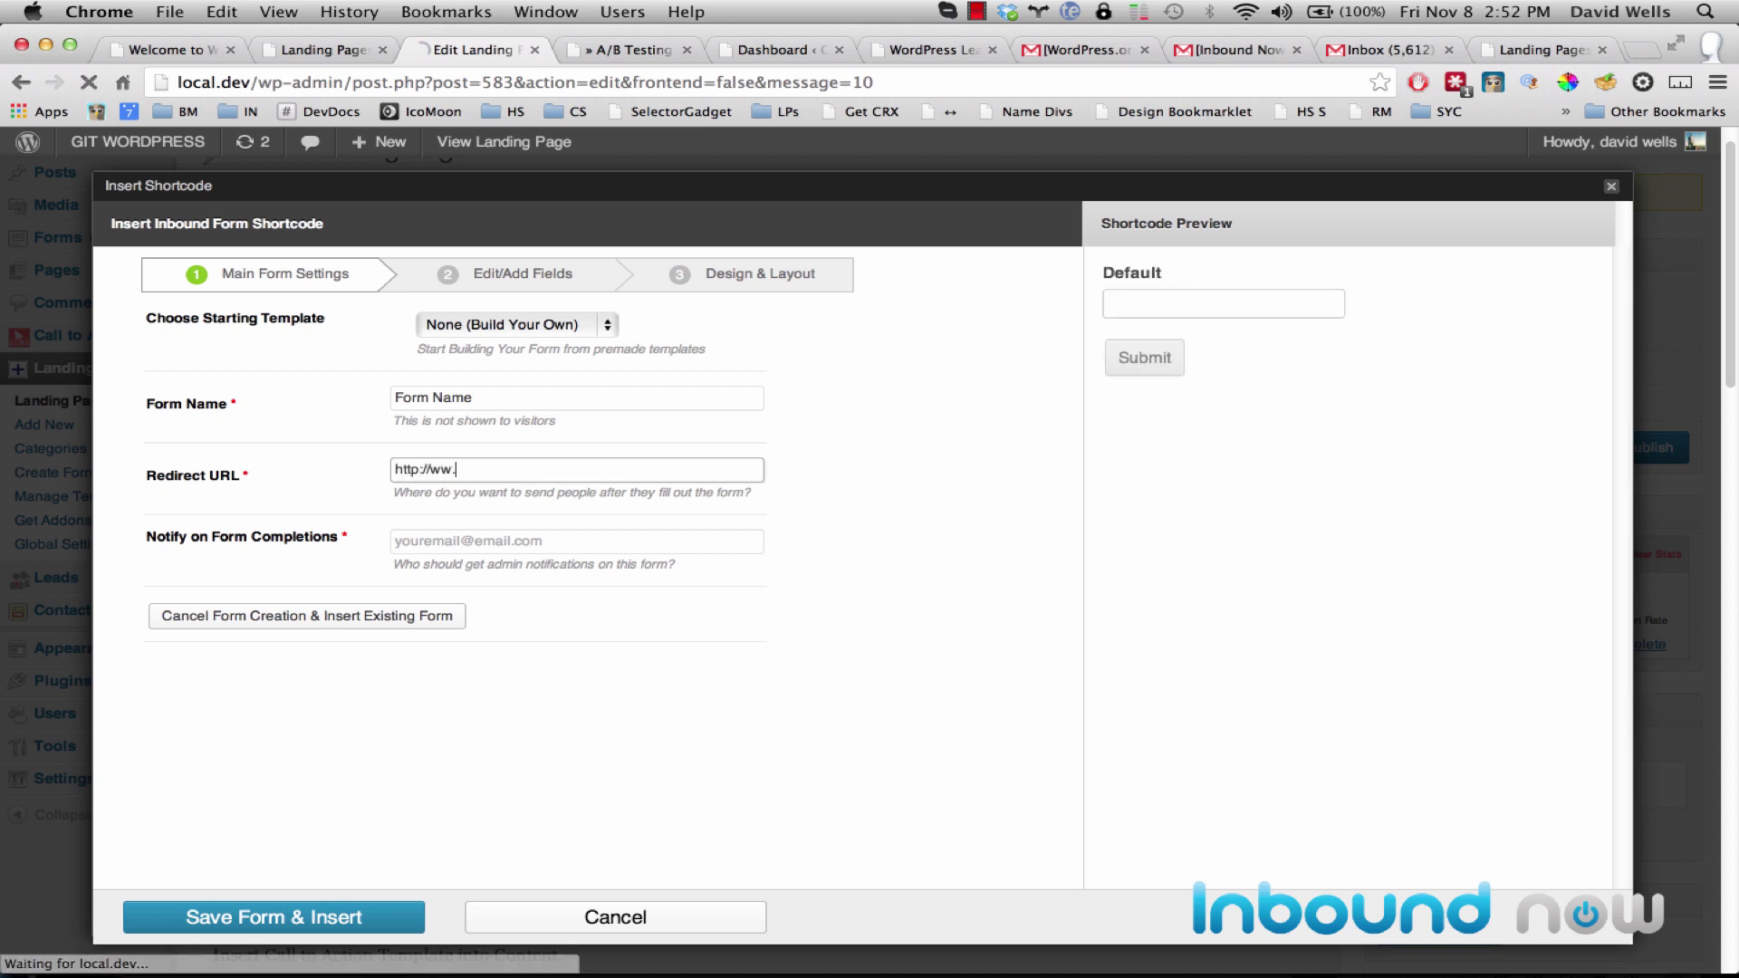
pyautogui.write('.ggo')
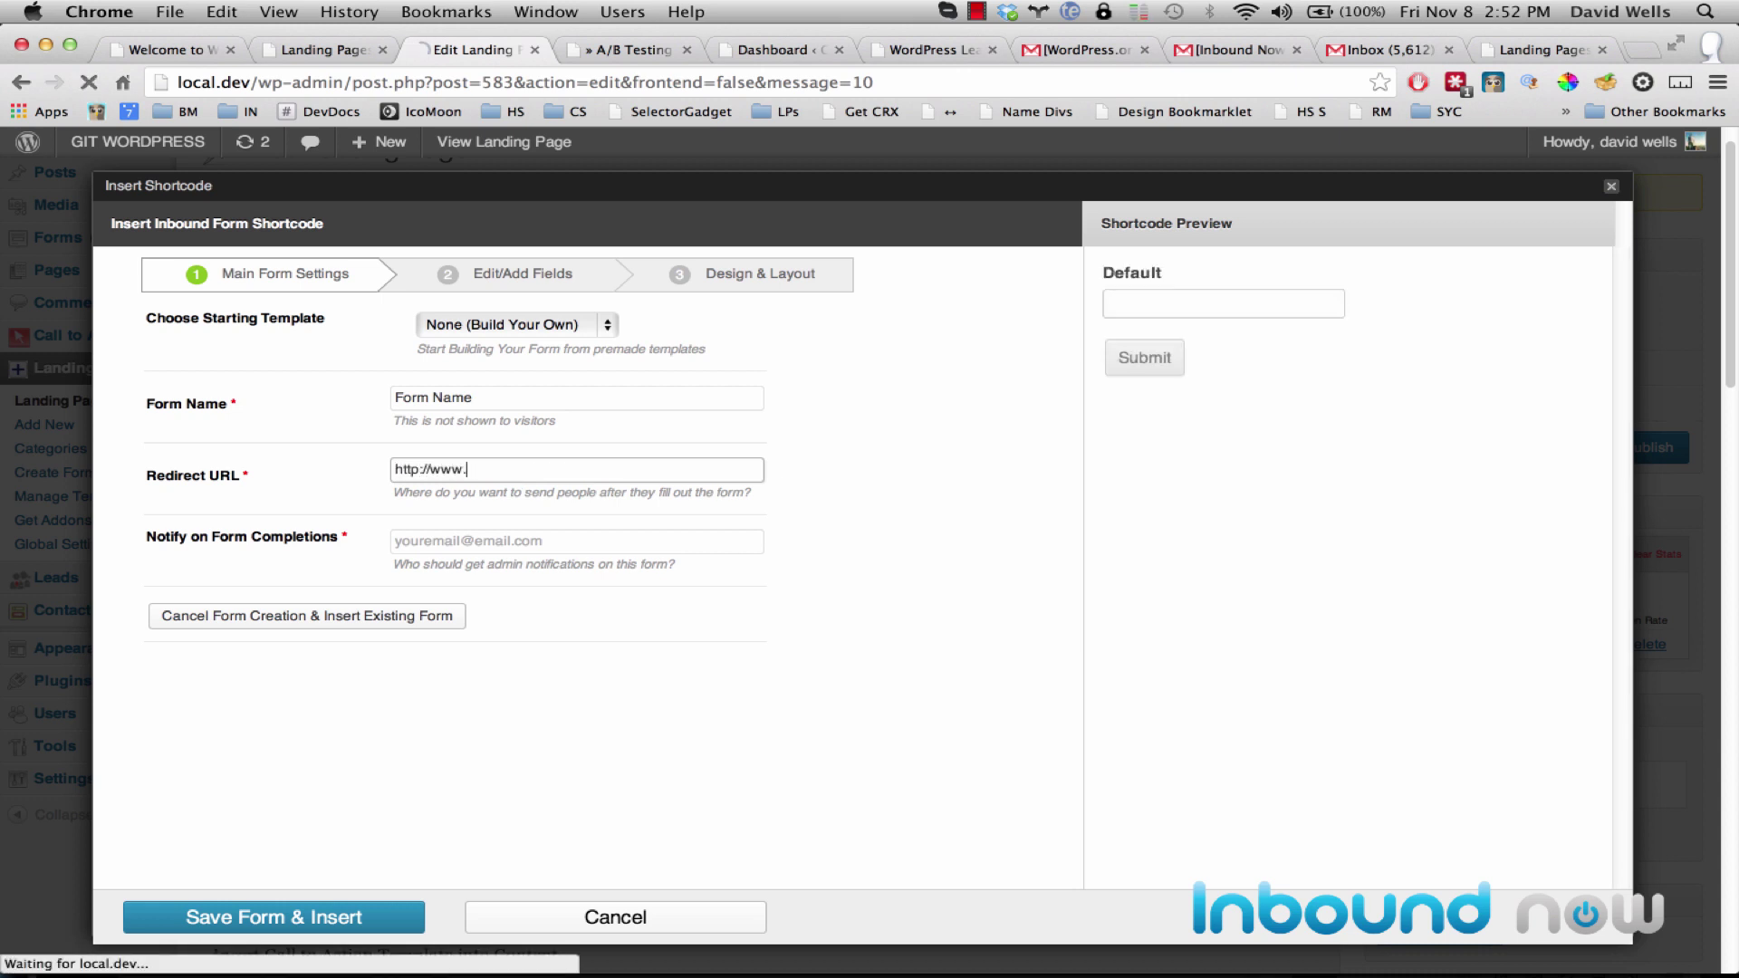
pyautogui.press('BackSpace')
pyautogui.press('BackSpace')
pyautogui.write('oogle.com')
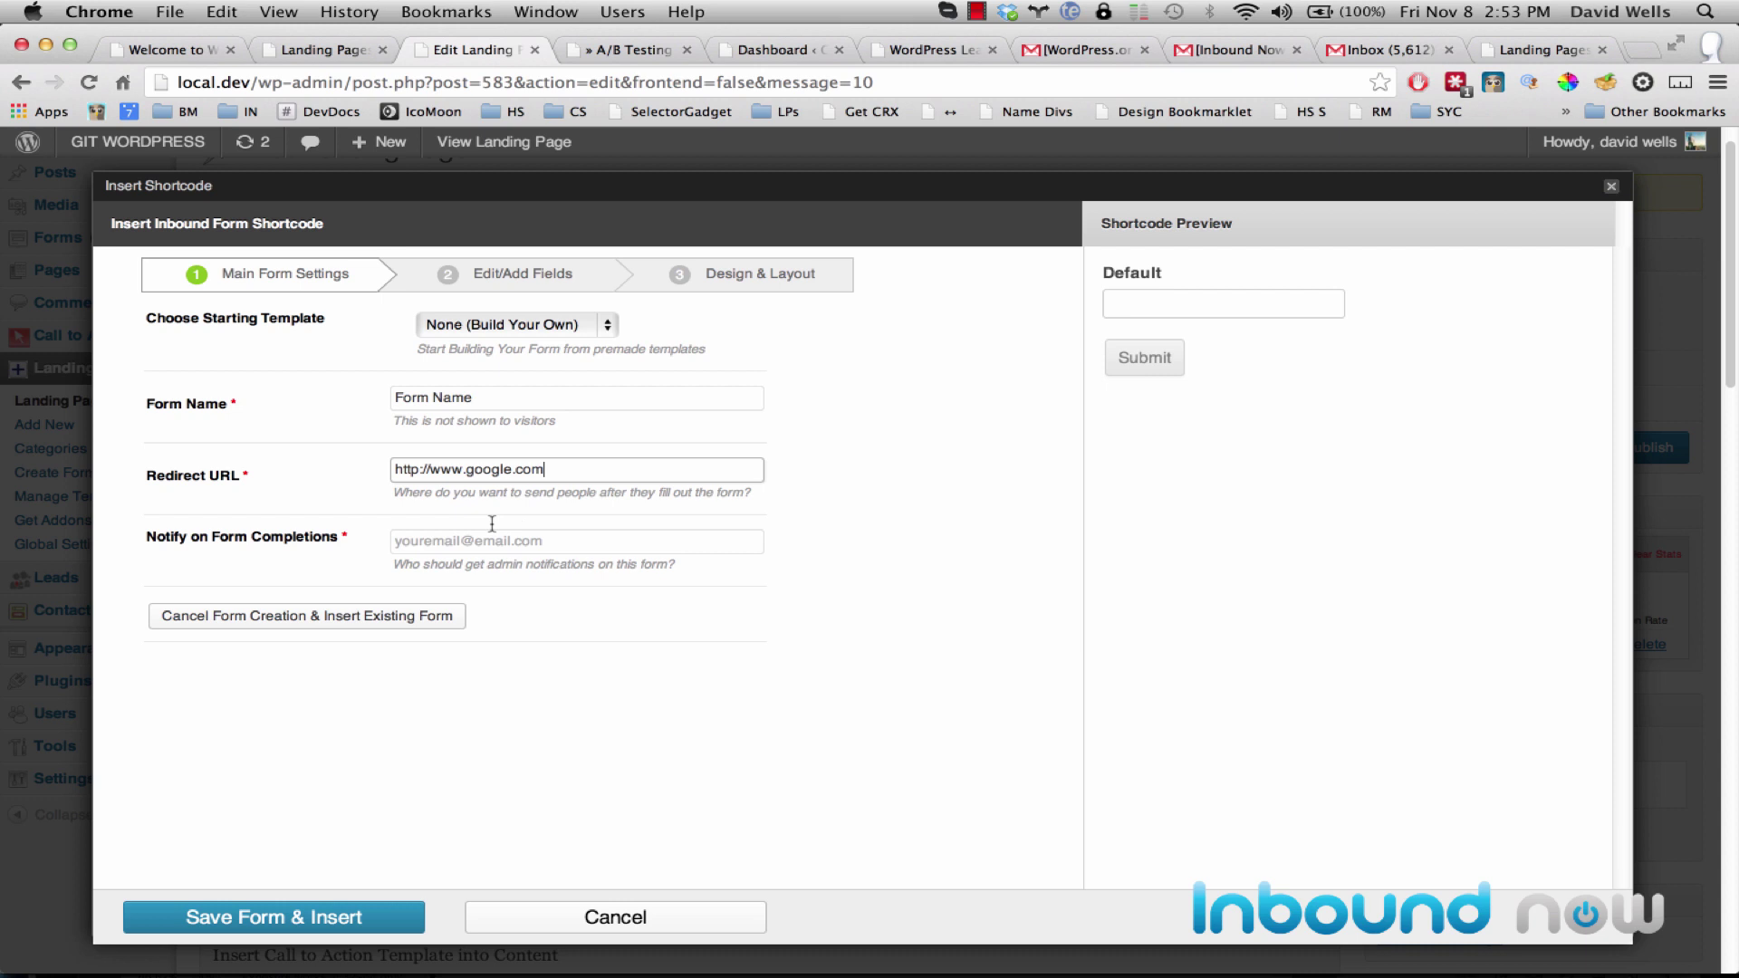
# Fill in the e-mail address that gets notified on form completions.
pyautogui.click(486, 542)
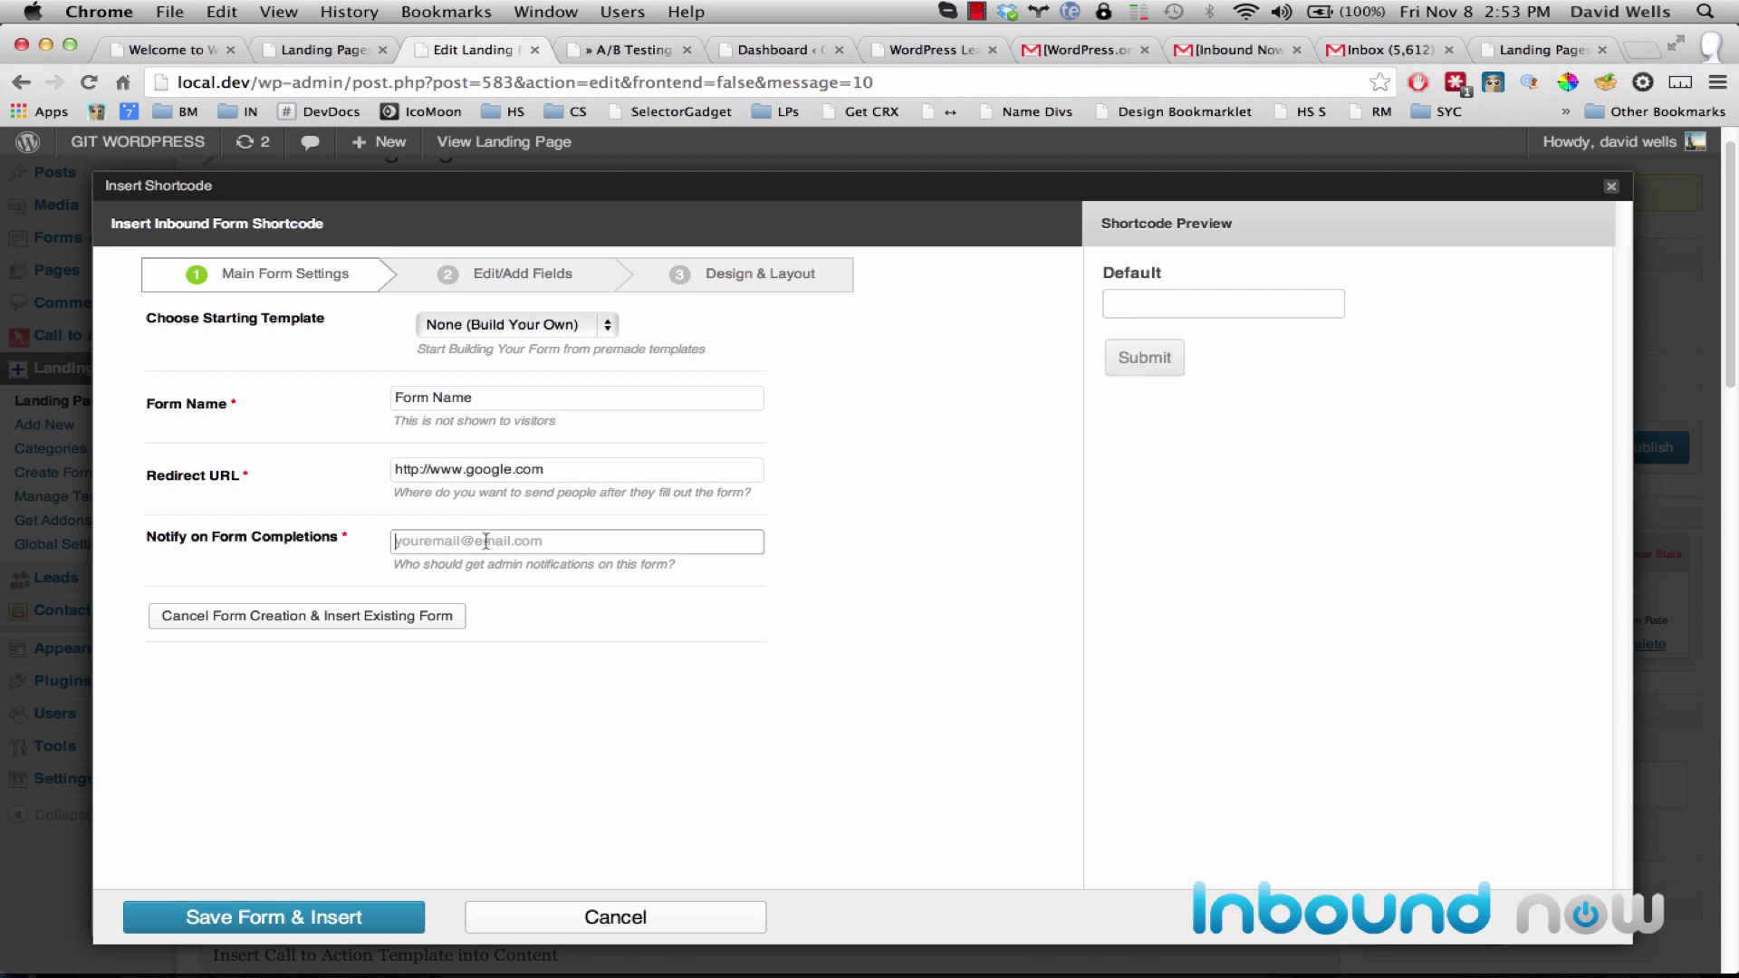
pyautogui.moveTo(153, 536); pyautogui.dragTo(371, 551)
pyautogui.click(521, 541)
pyautogui.write('email@')
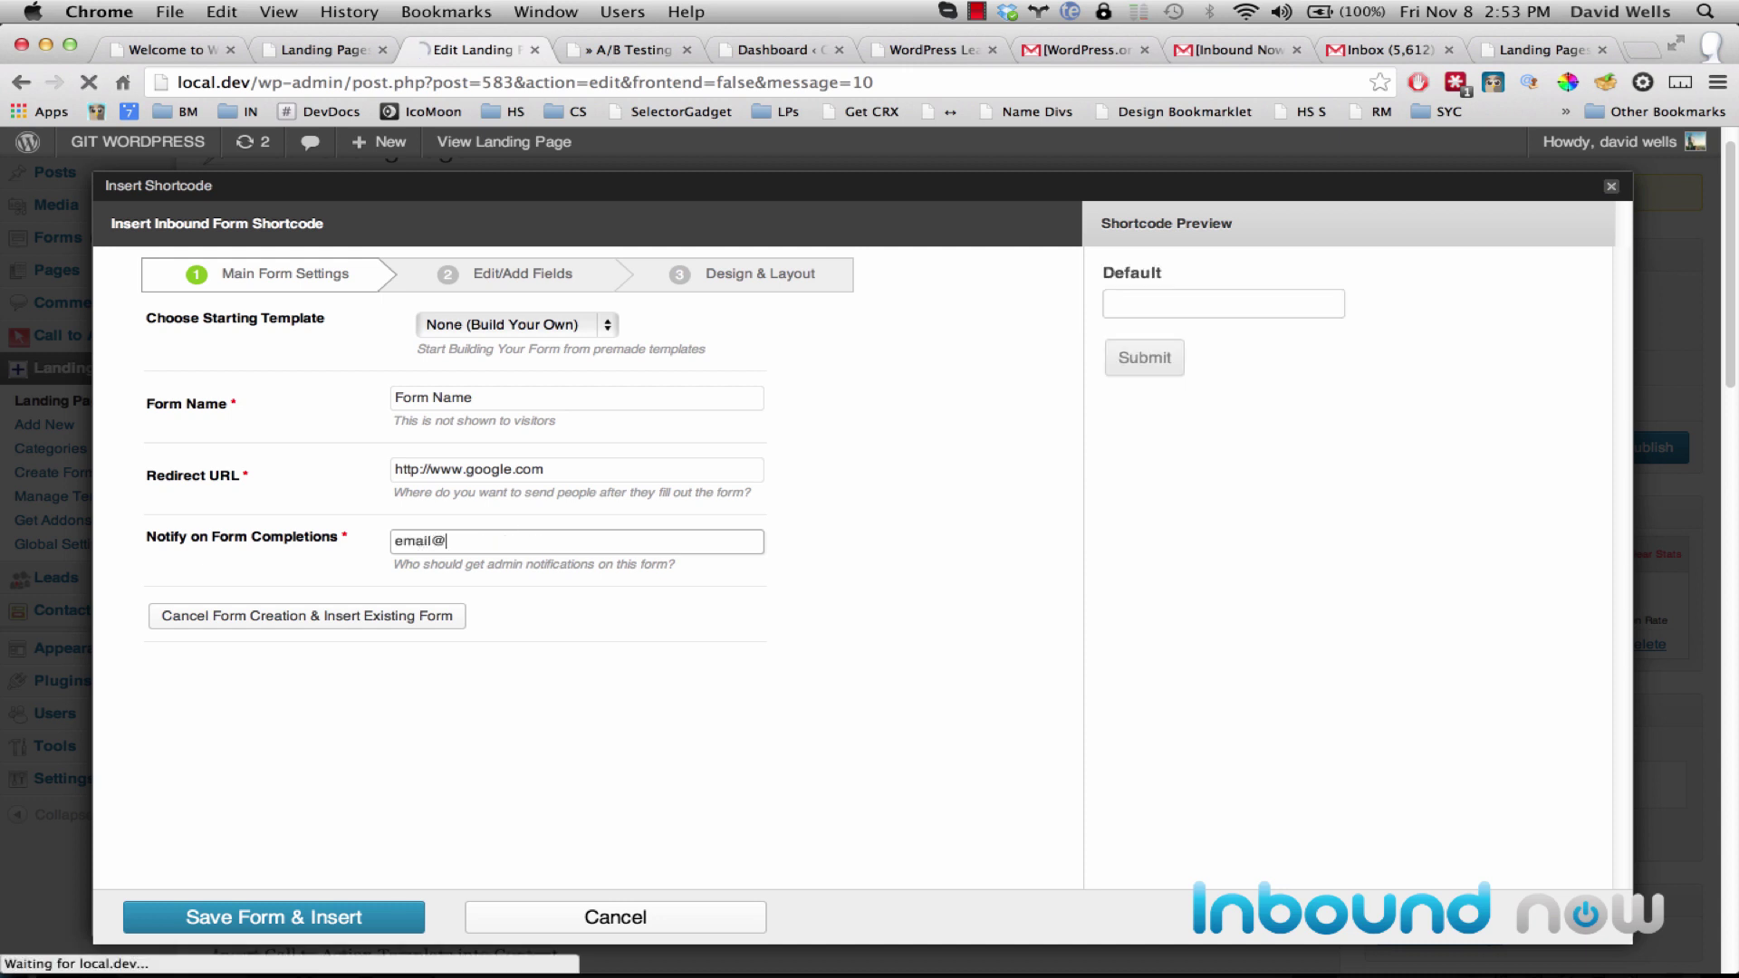
pyautogui.write('email.com')
# Apply the First, Last, Email Form starting template and remove its Last Name field.
pyautogui.click(498, 326)
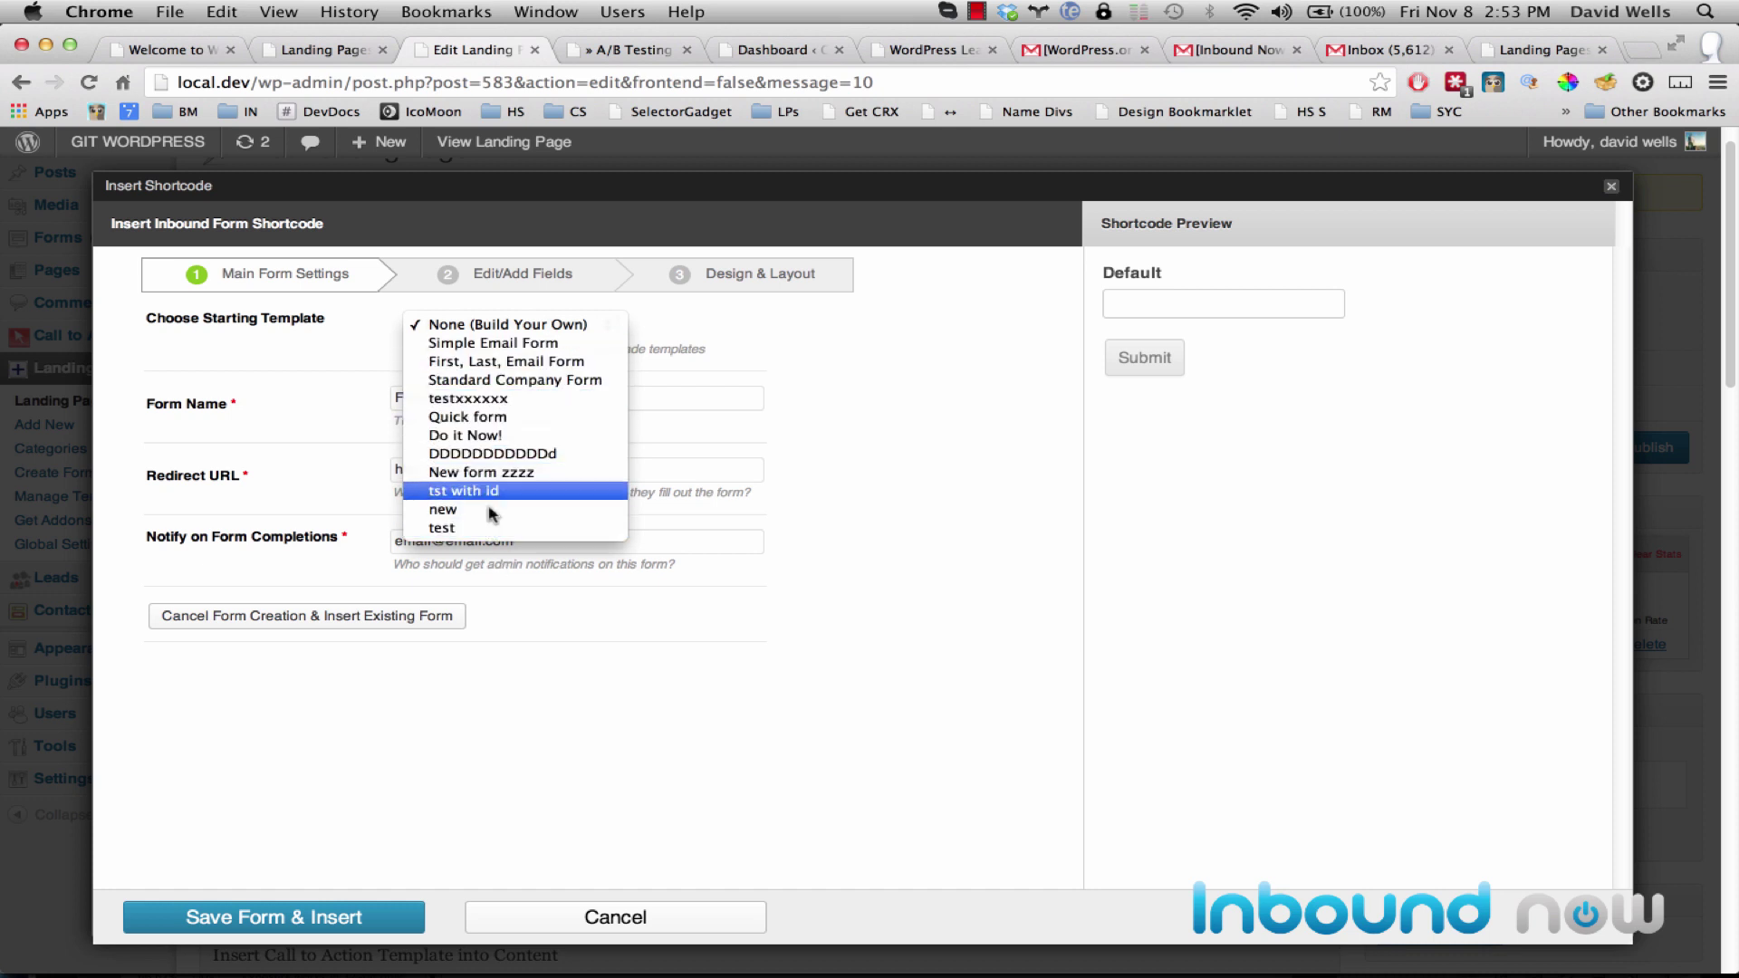
pyautogui.click(511, 363)
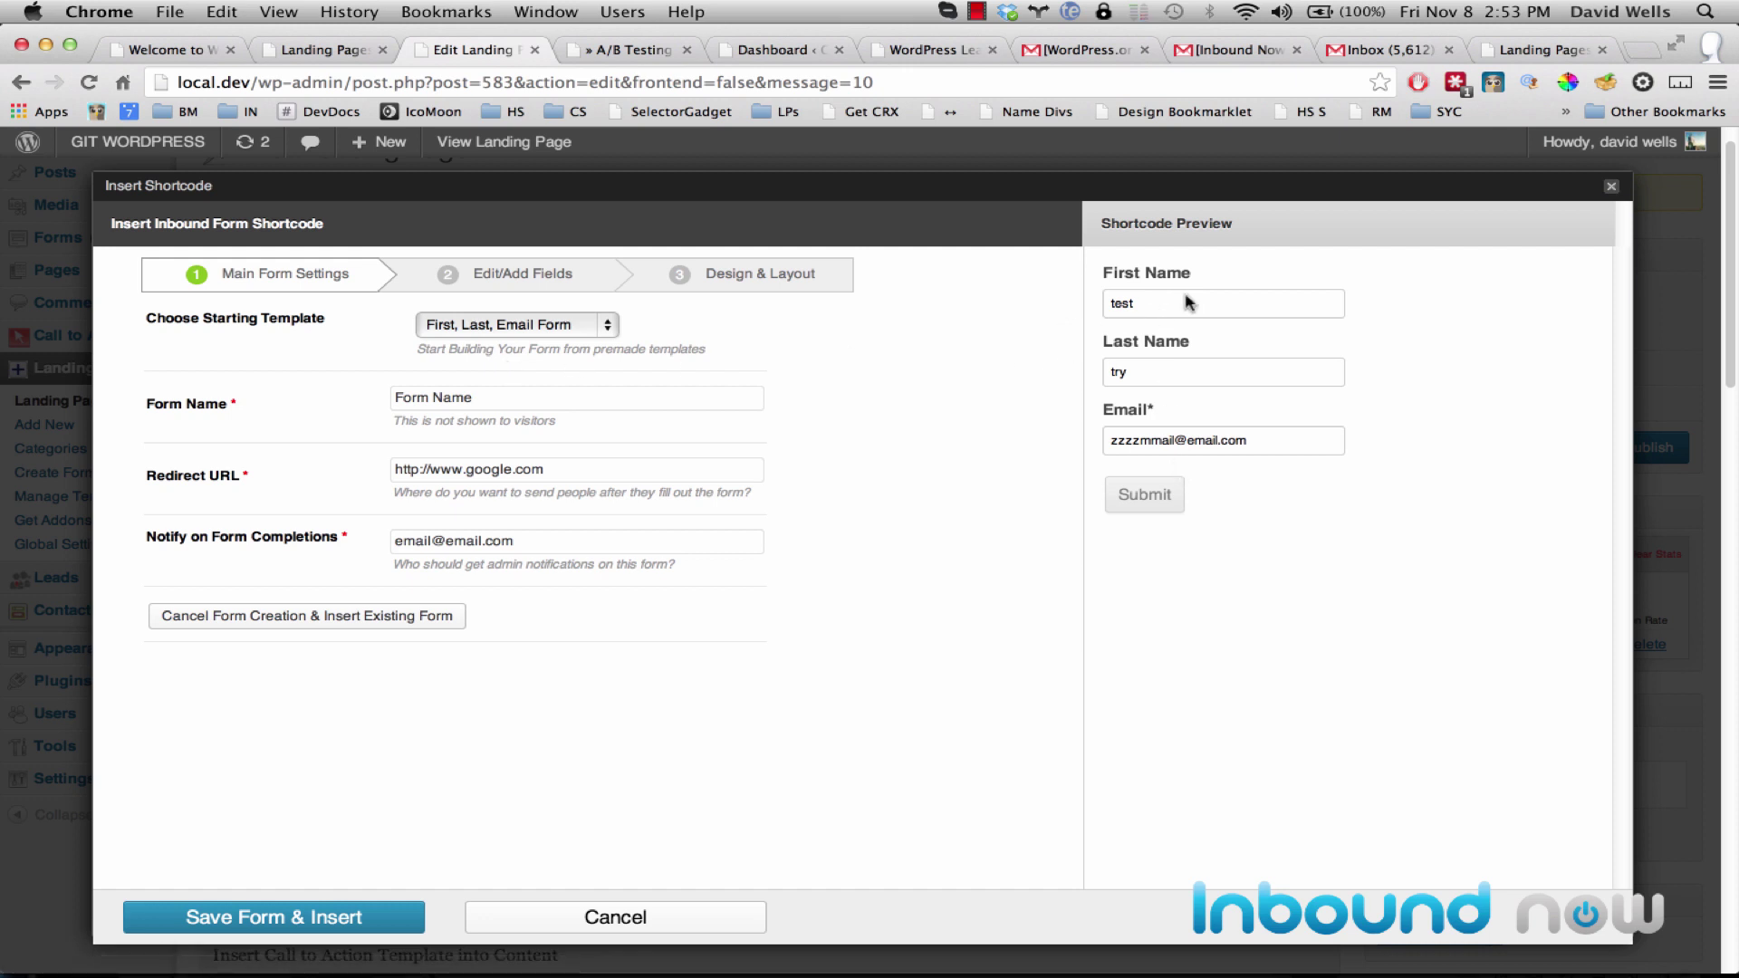
pyautogui.moveTo(1125, 272); pyautogui.dragTo(1238, 427)
pyautogui.click(1165, 379)
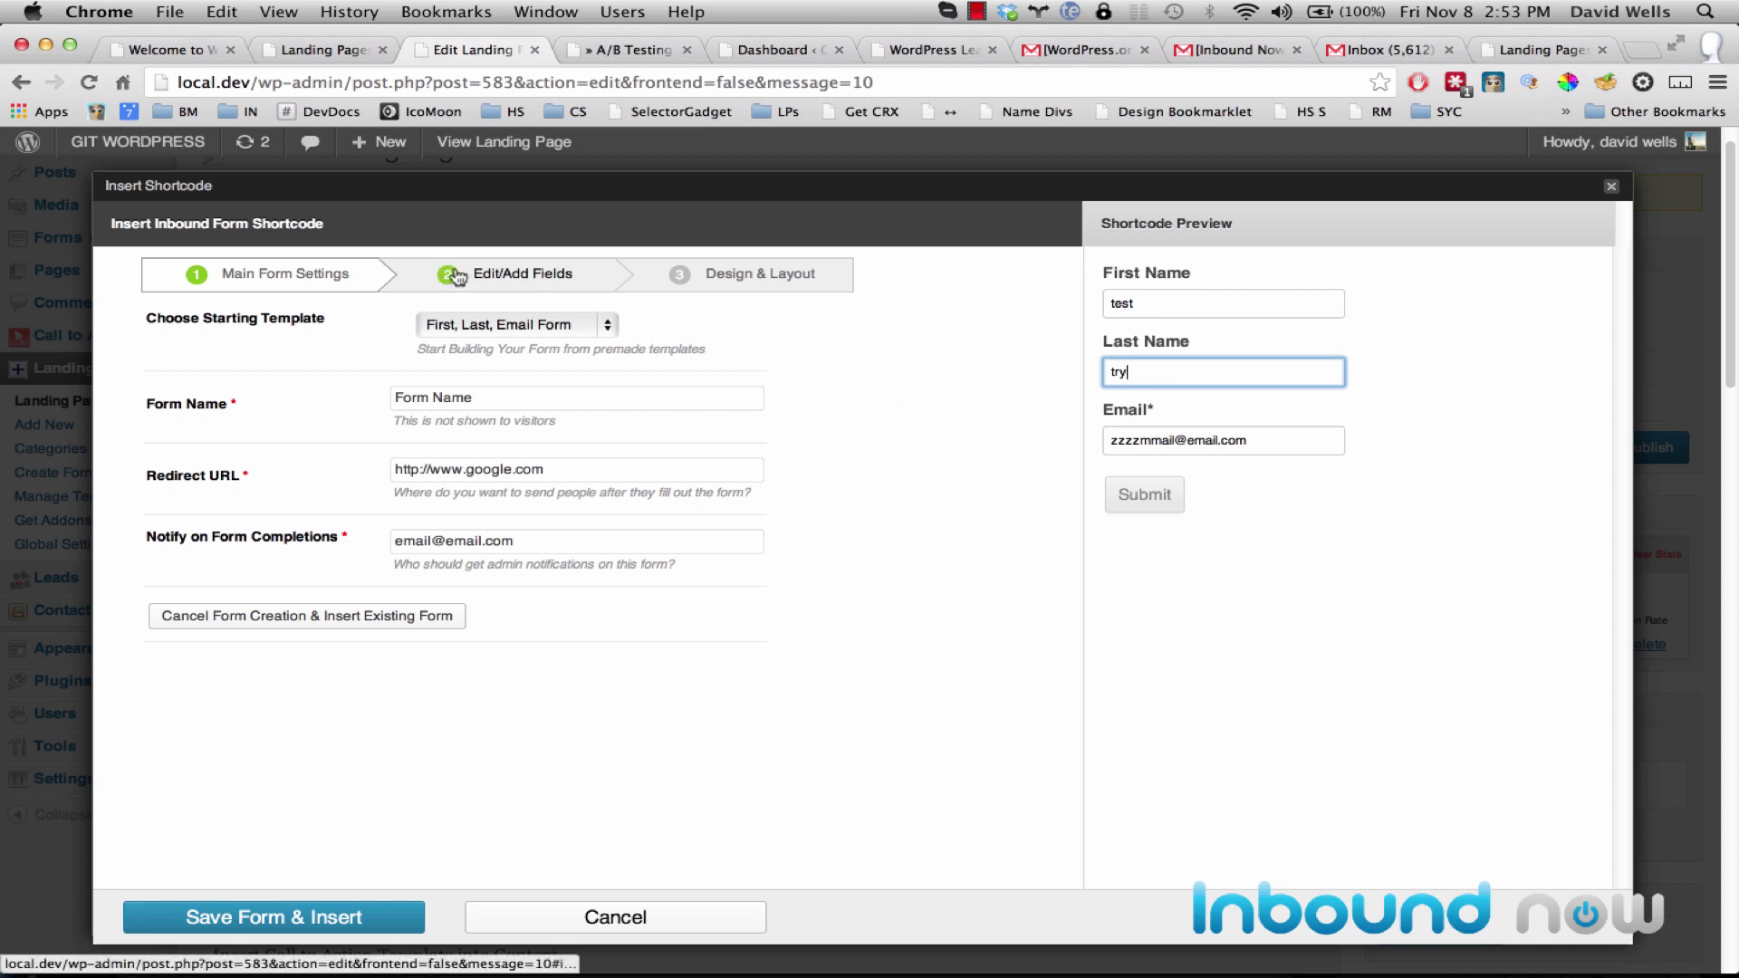
pyautogui.click(524, 281)
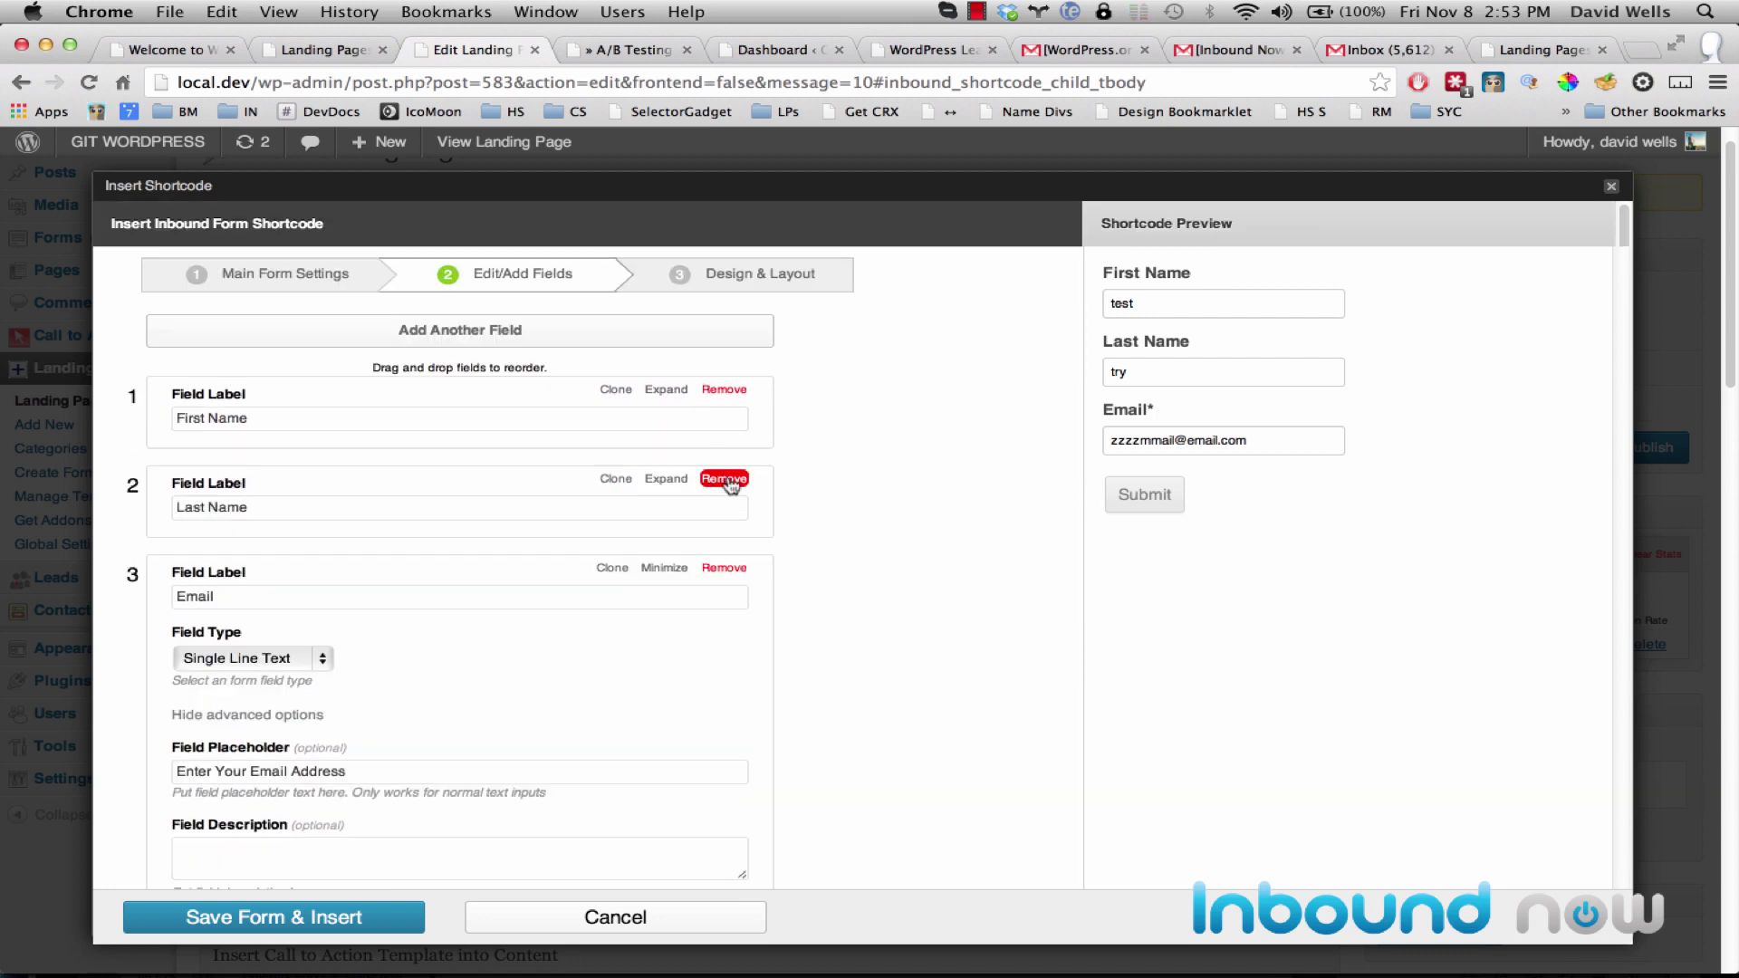
pyautogui.click(724, 479)
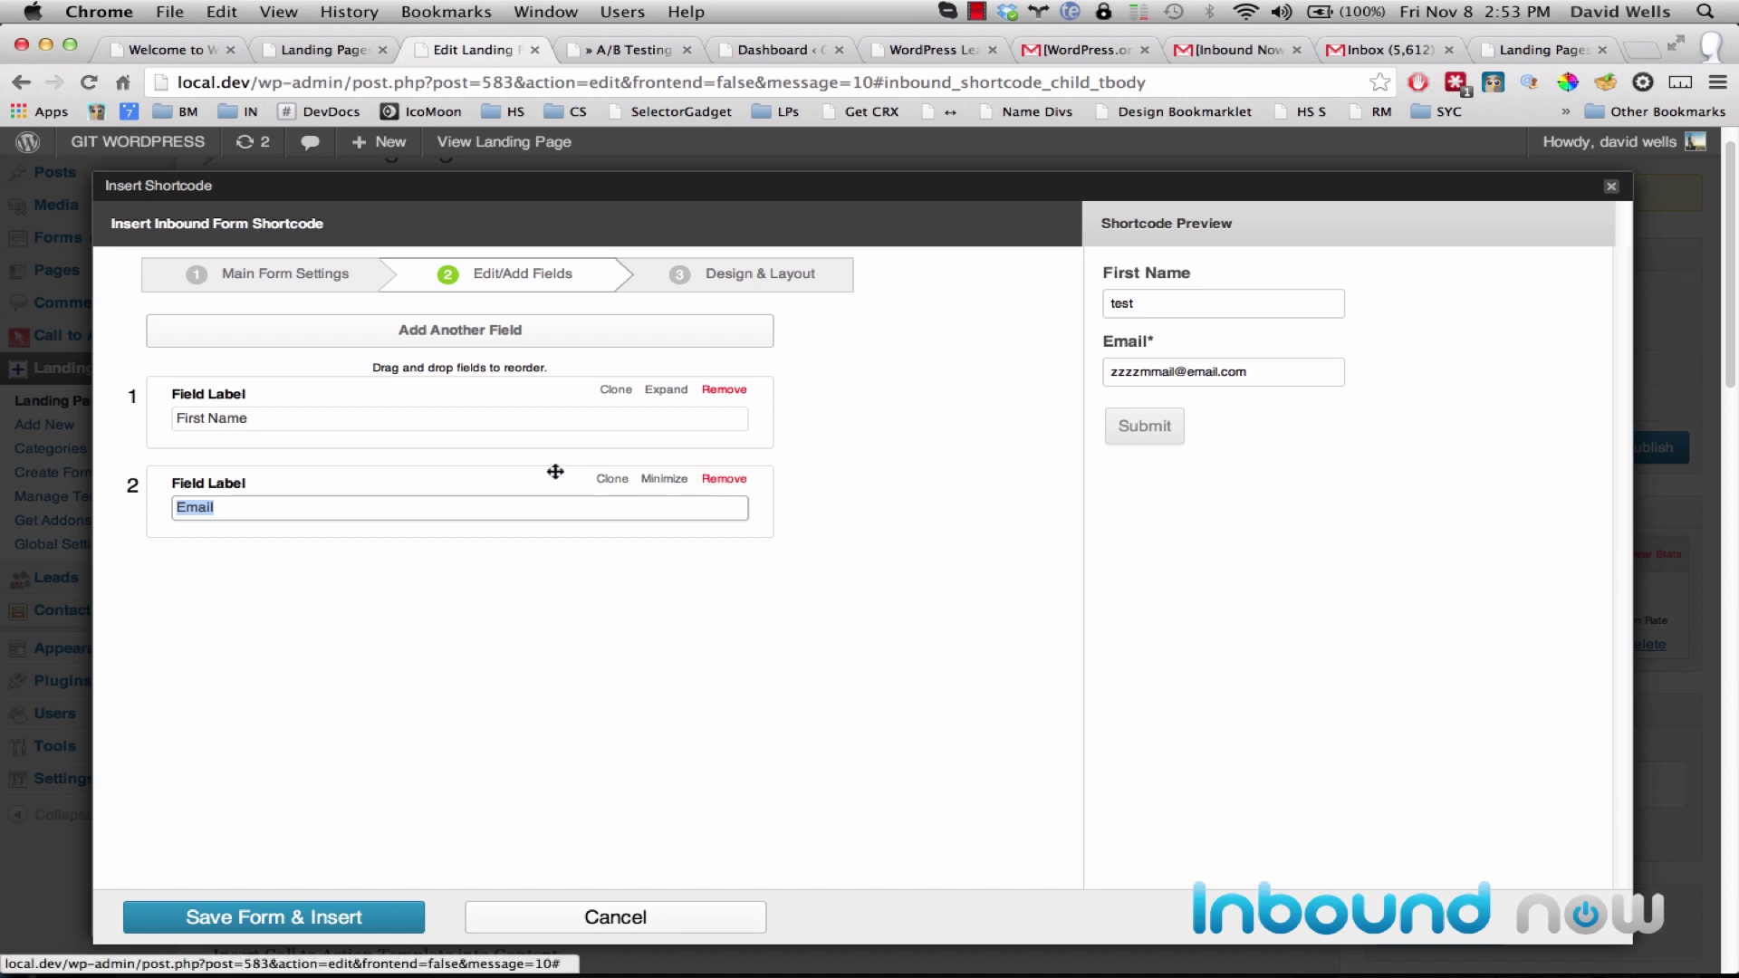
# Expand the settings of the First Name and Email fields and change the First Name field's type to Paragraph Text.
pyautogui.click(417, 389)
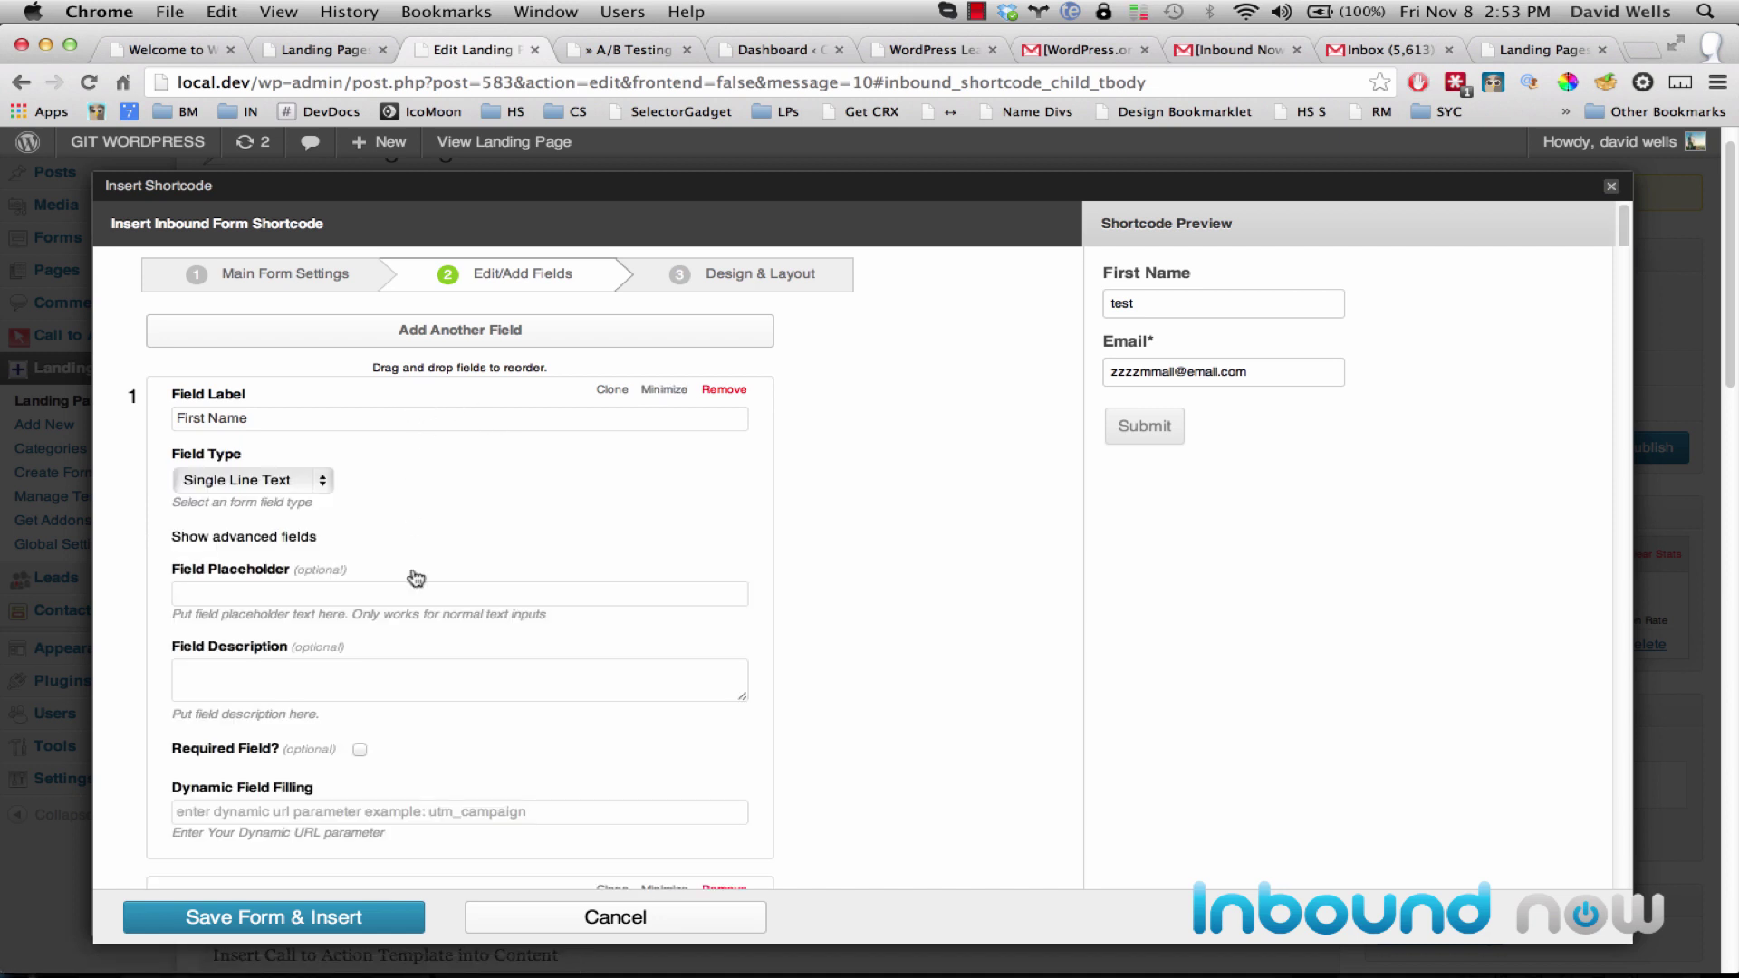
pyautogui.scroll(-2, 440, 402)
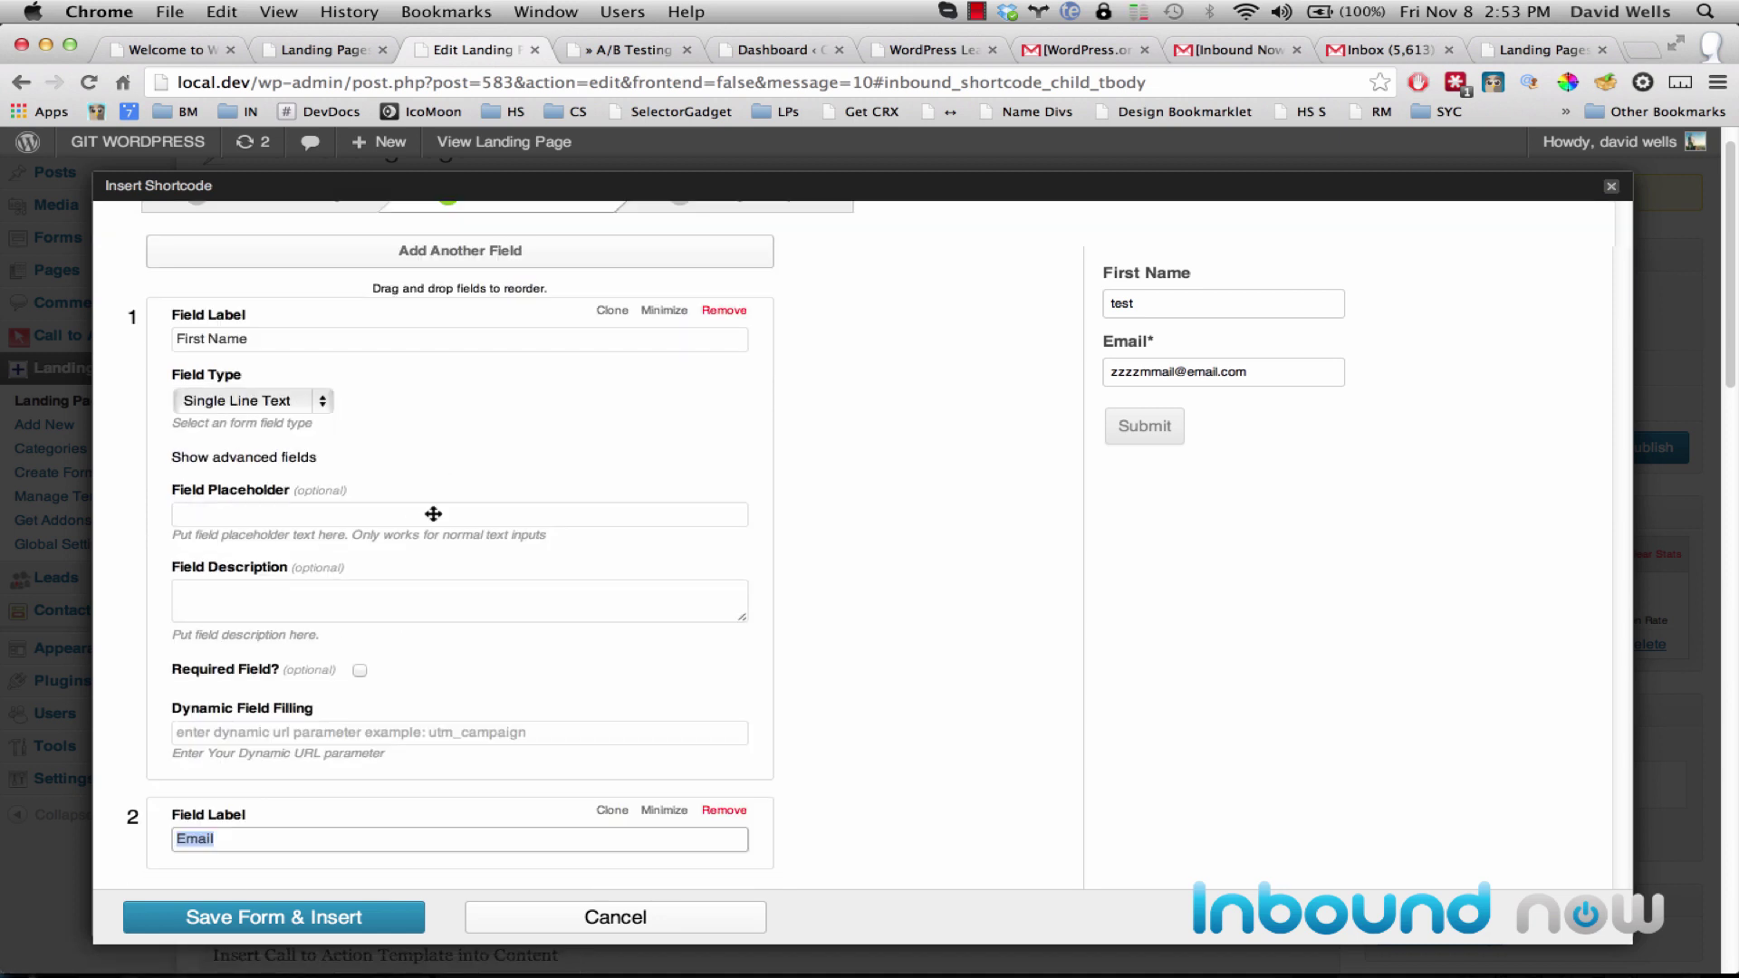
pyautogui.click(392, 814)
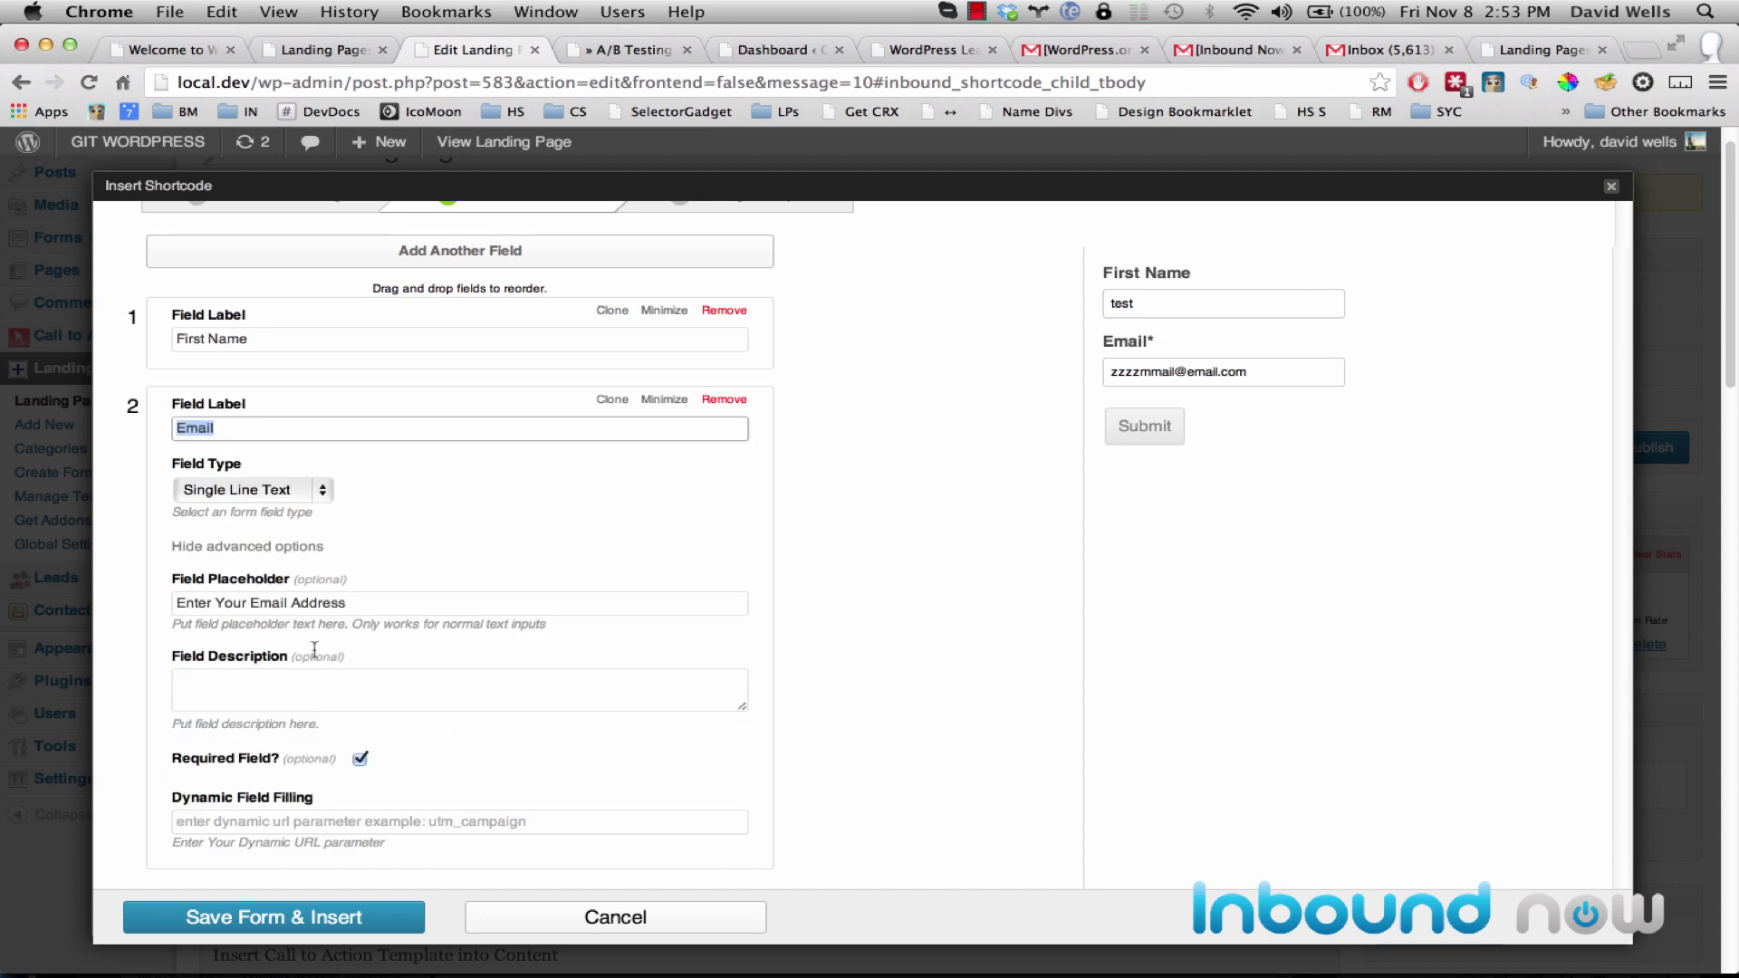
pyautogui.click(462, 318)
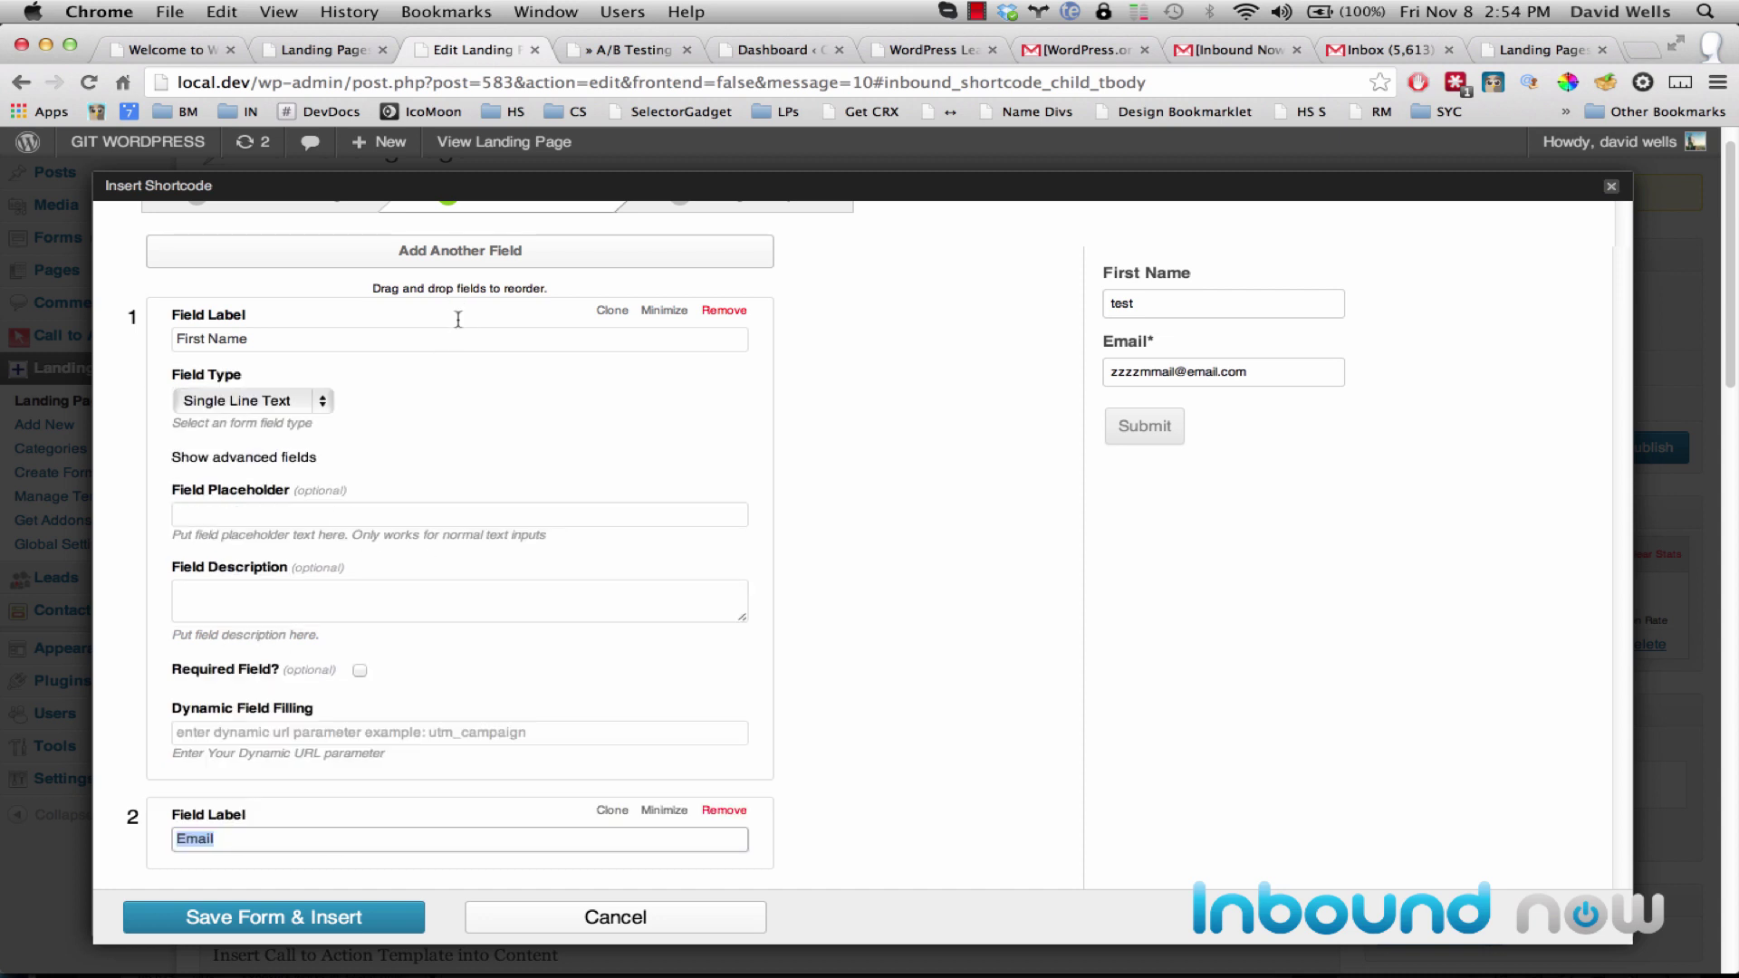
pyautogui.click(316, 405)
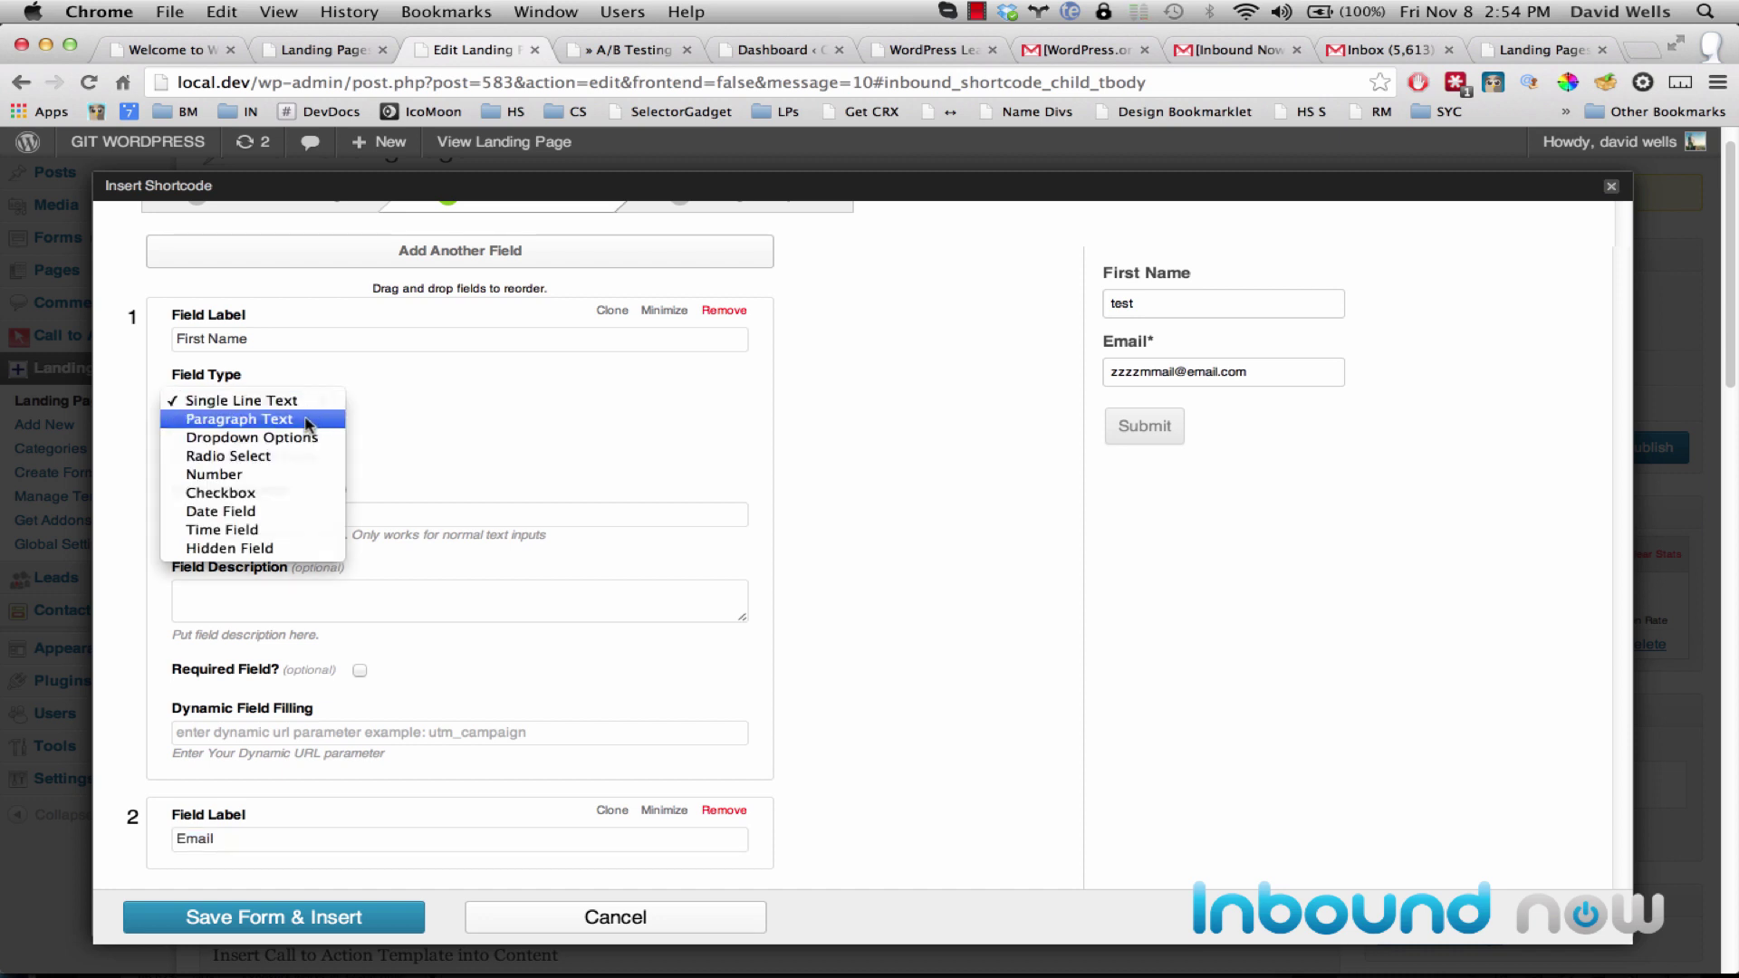
pyautogui.click(307, 421)
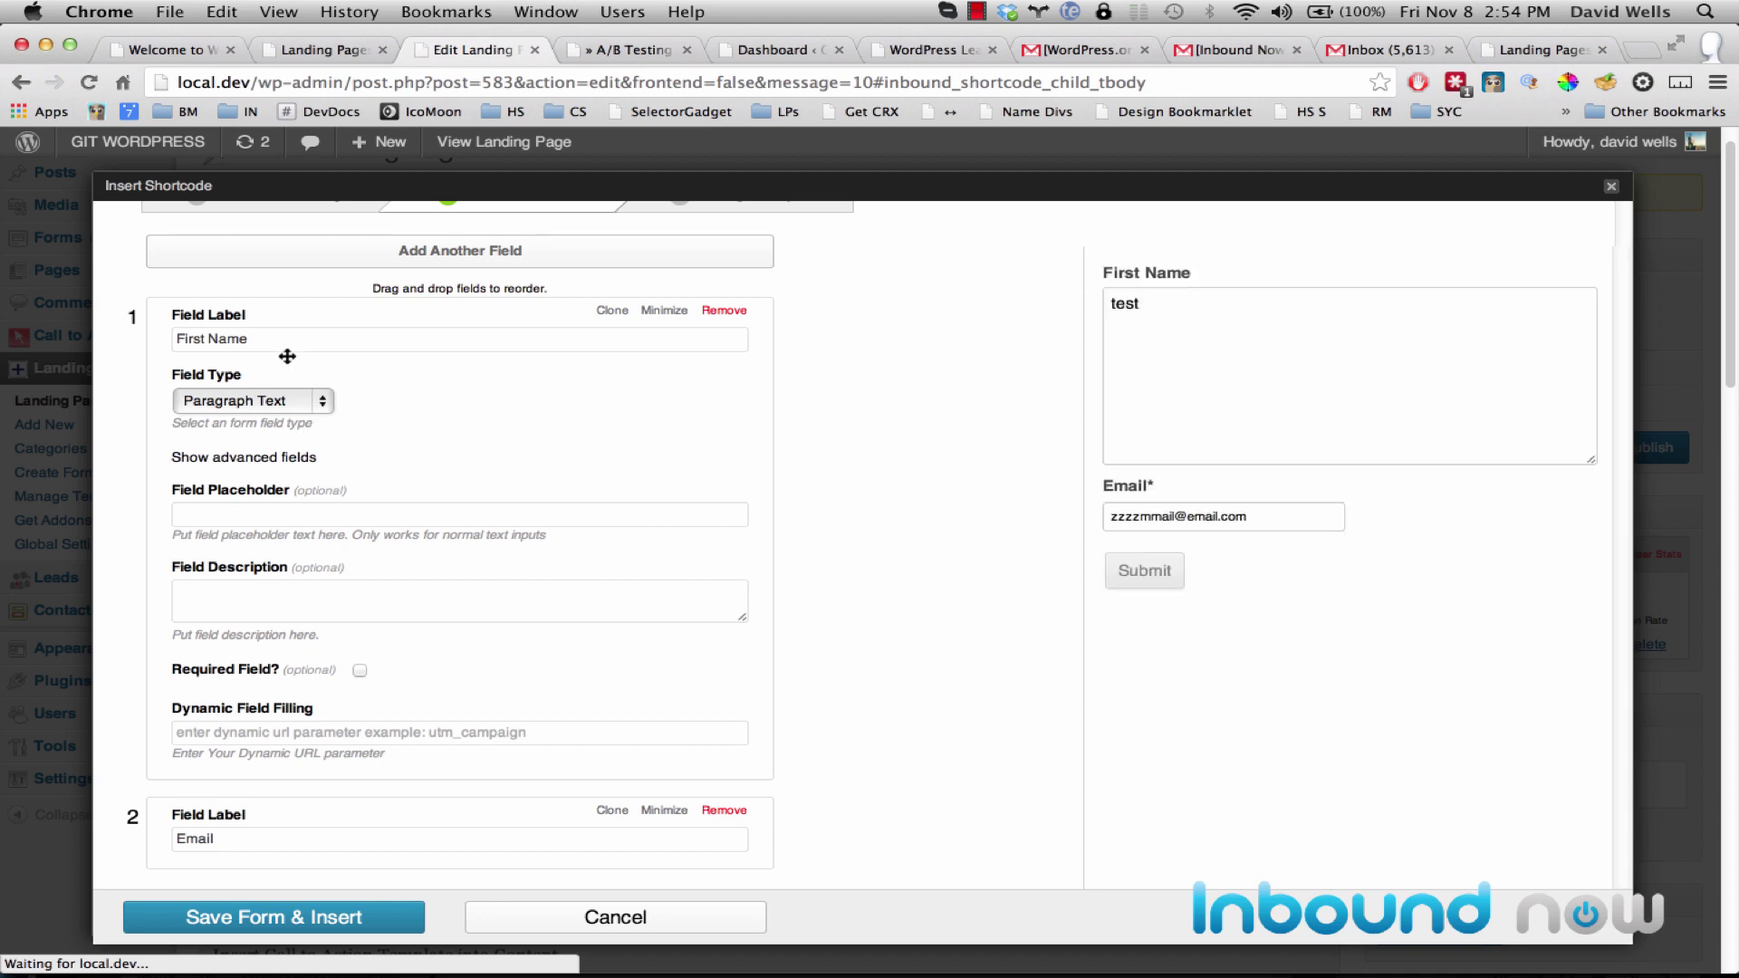
# Relabel the first form field "What is your Favorite color" and make it a required field.
pyautogui.moveTo(296, 333); pyautogui.dragTo(163, 339)
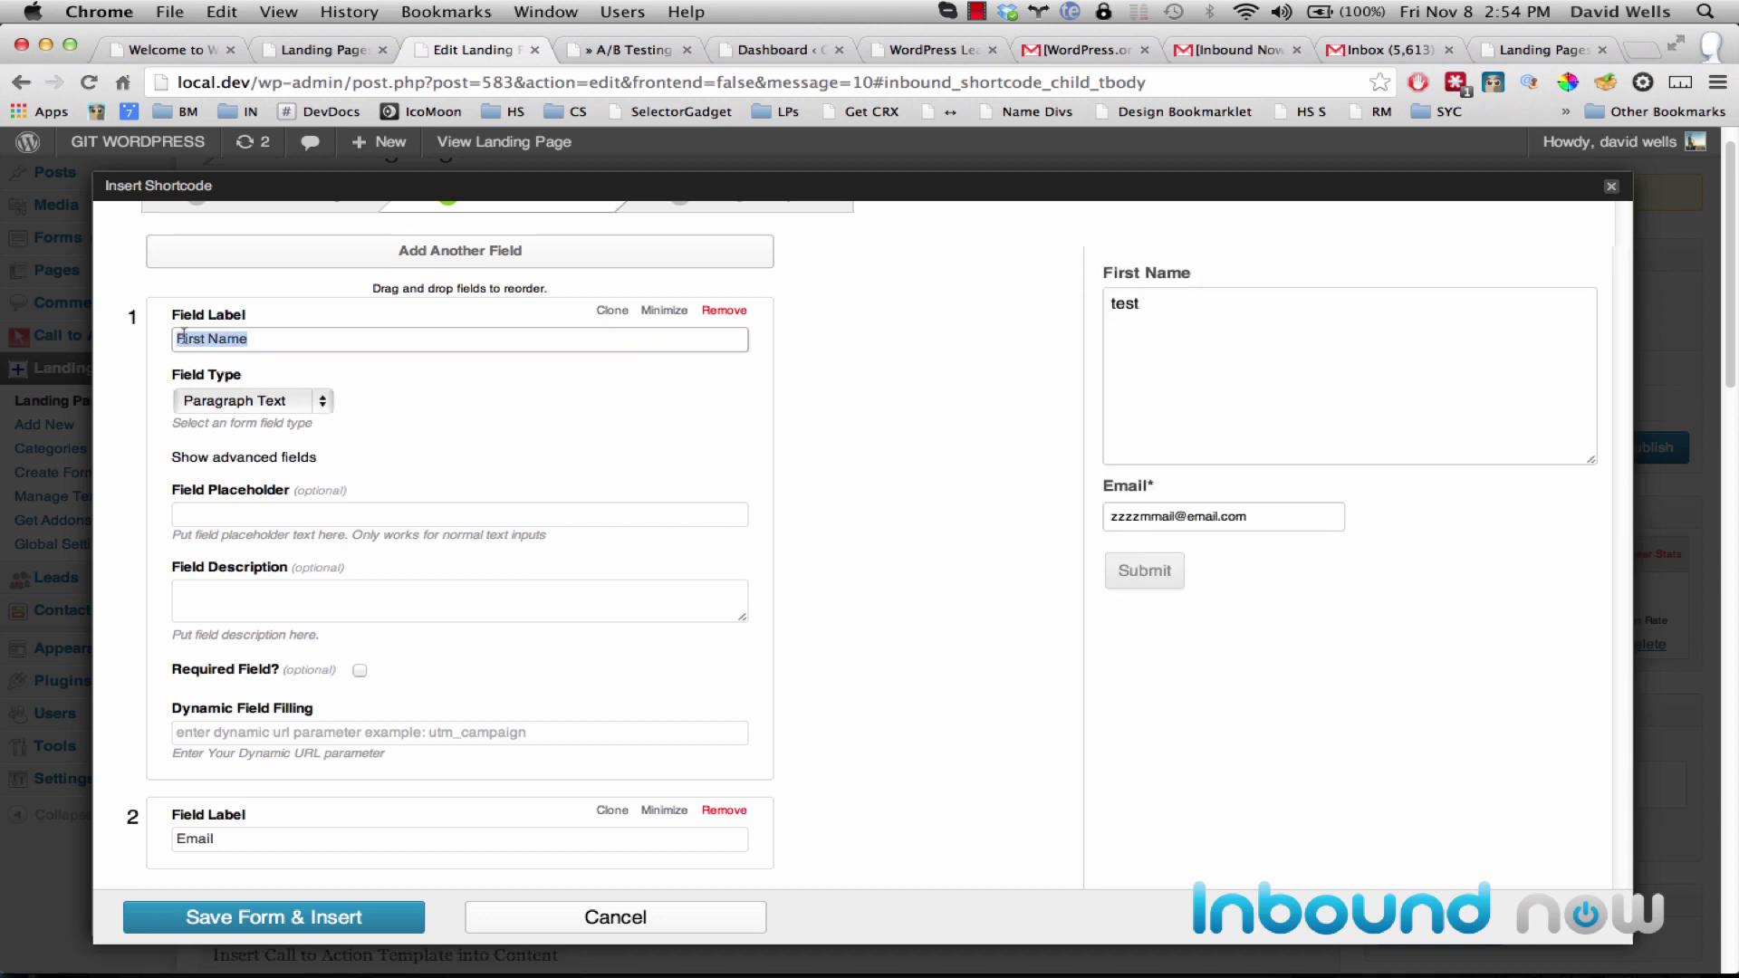
pyautogui.write('What ')
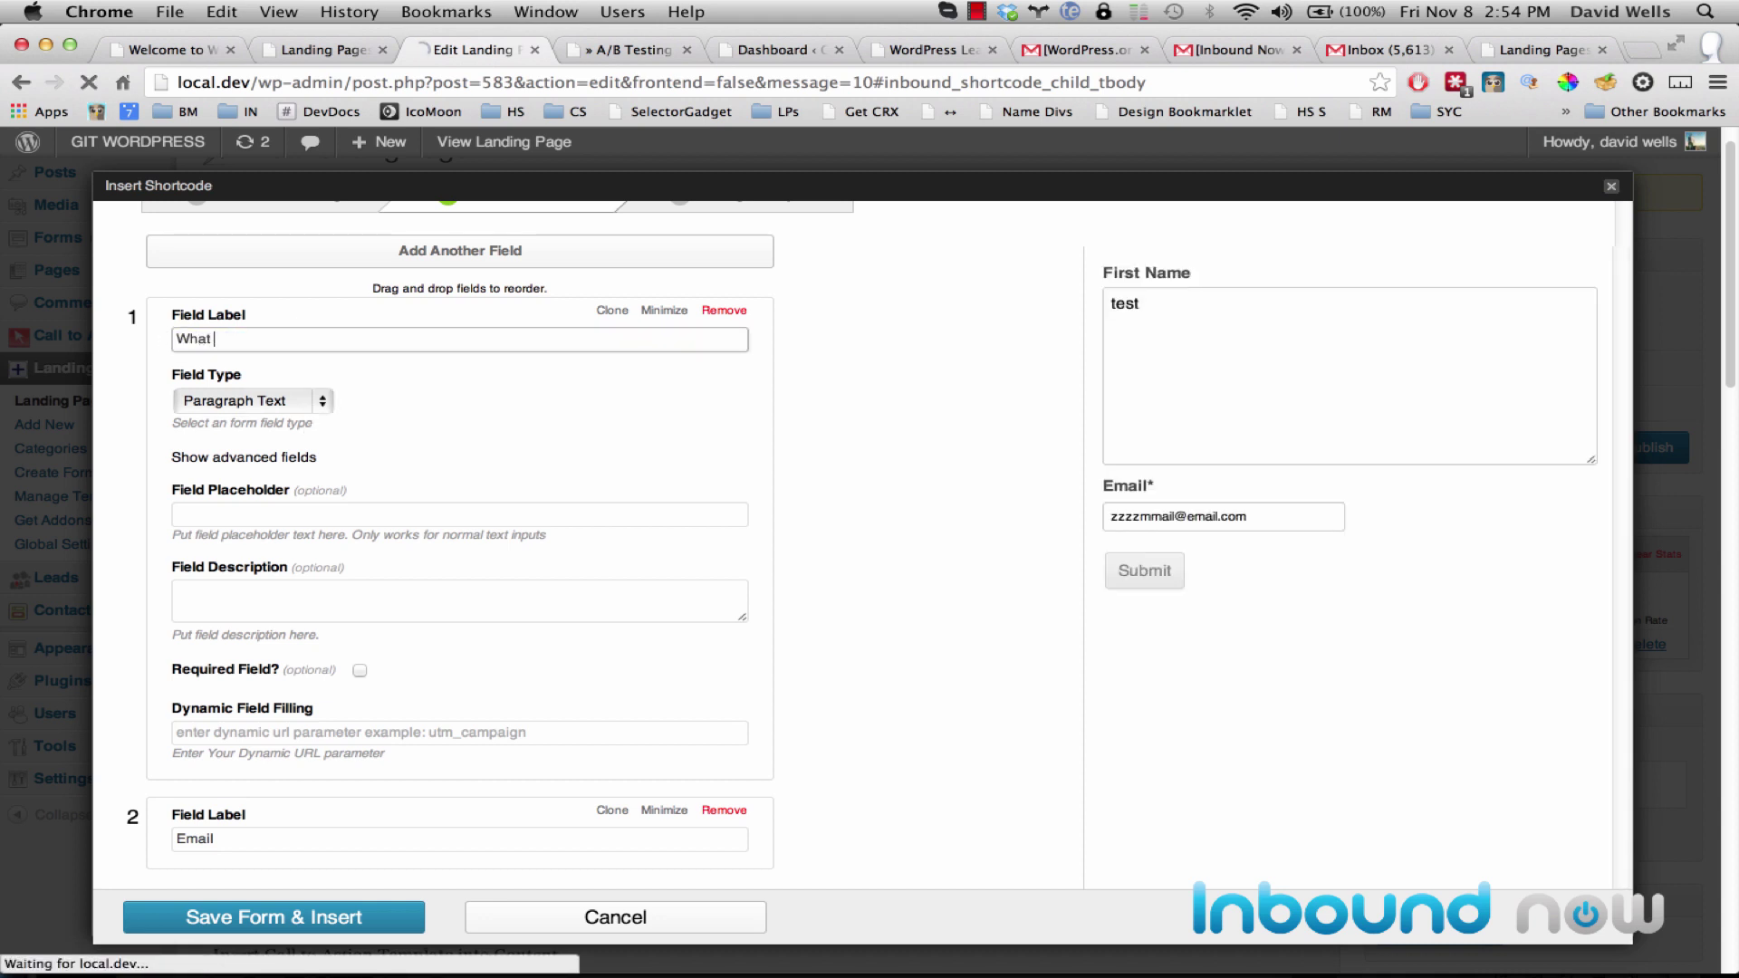
pyautogui.write('is your Favoite')
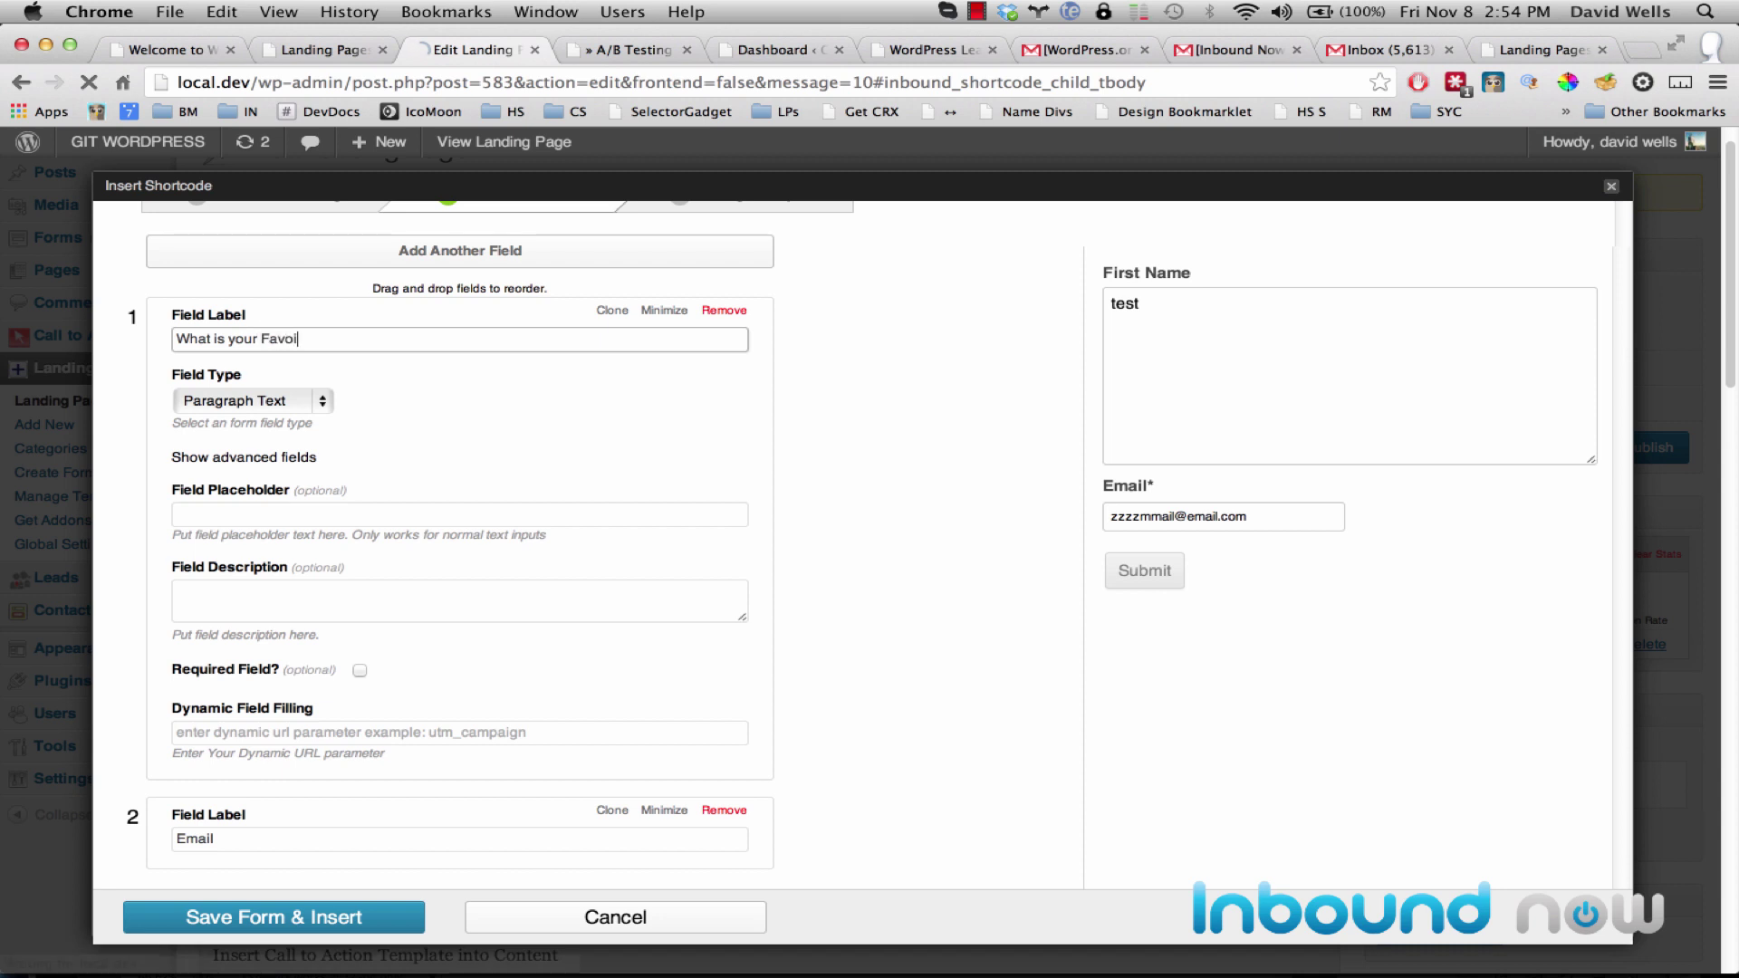
pyautogui.press('BackSpace')
pyautogui.press('BackSpace')
pyautogui.press('BackSpace')
pyautogui.press('BackSpace')
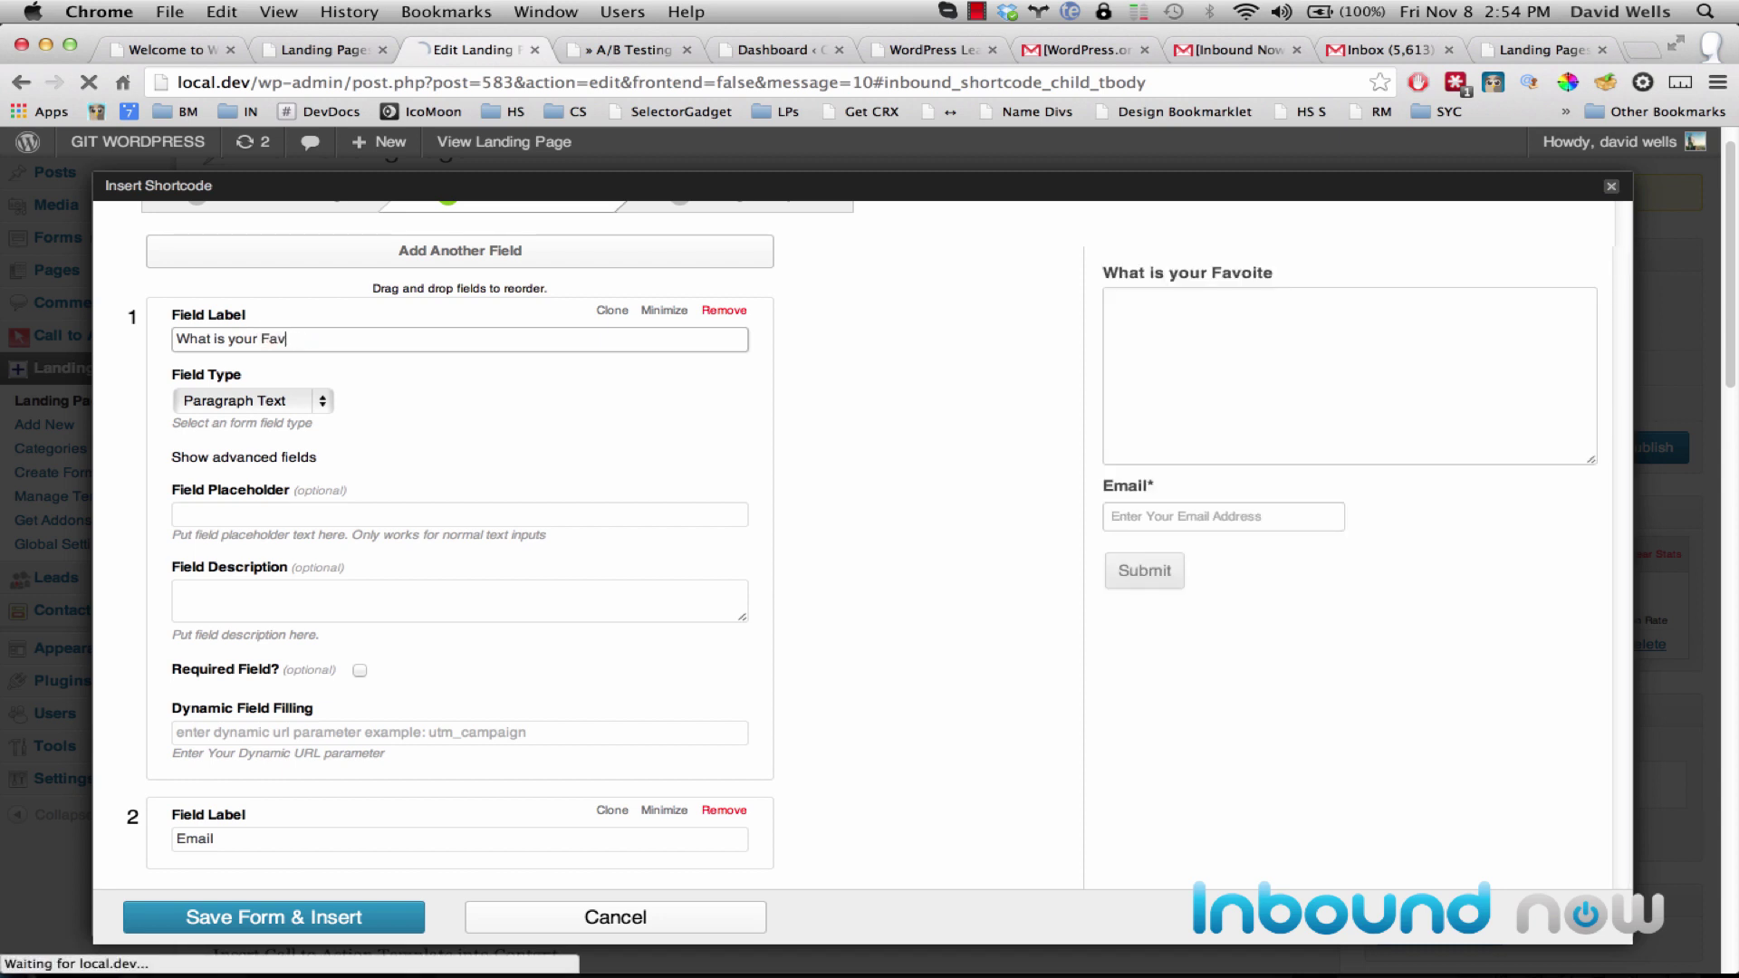
pyautogui.write('orite color')
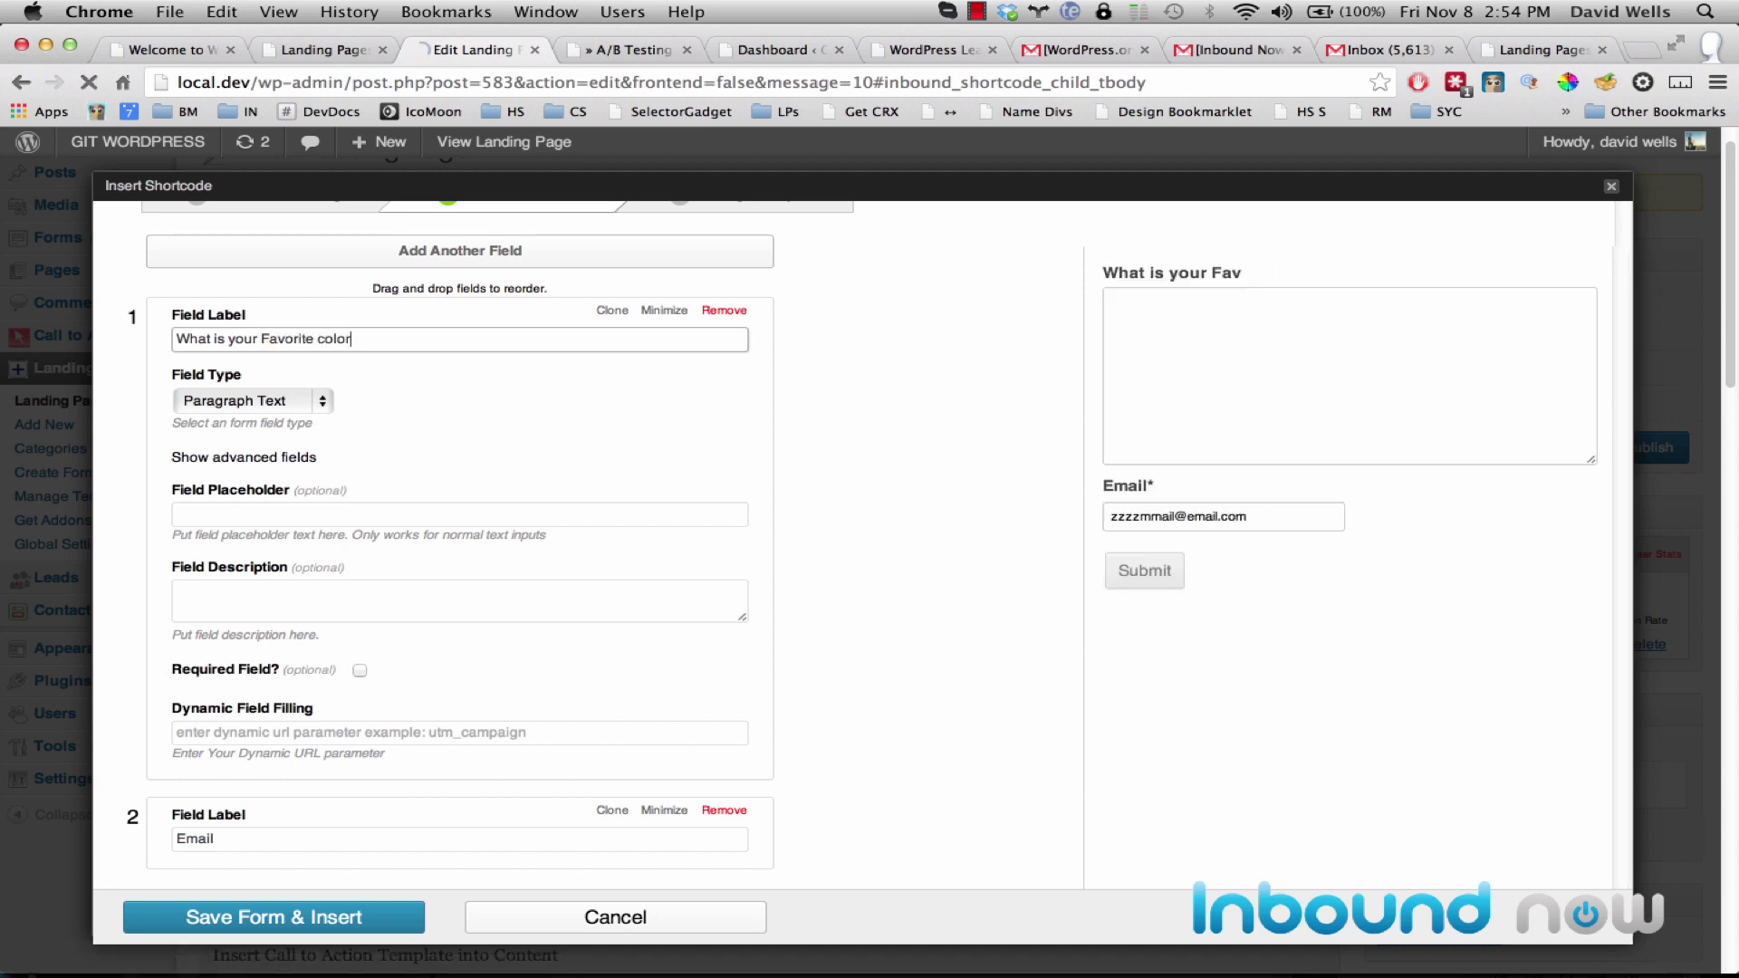
pyautogui.click(328, 515)
pyautogui.click(360, 671)
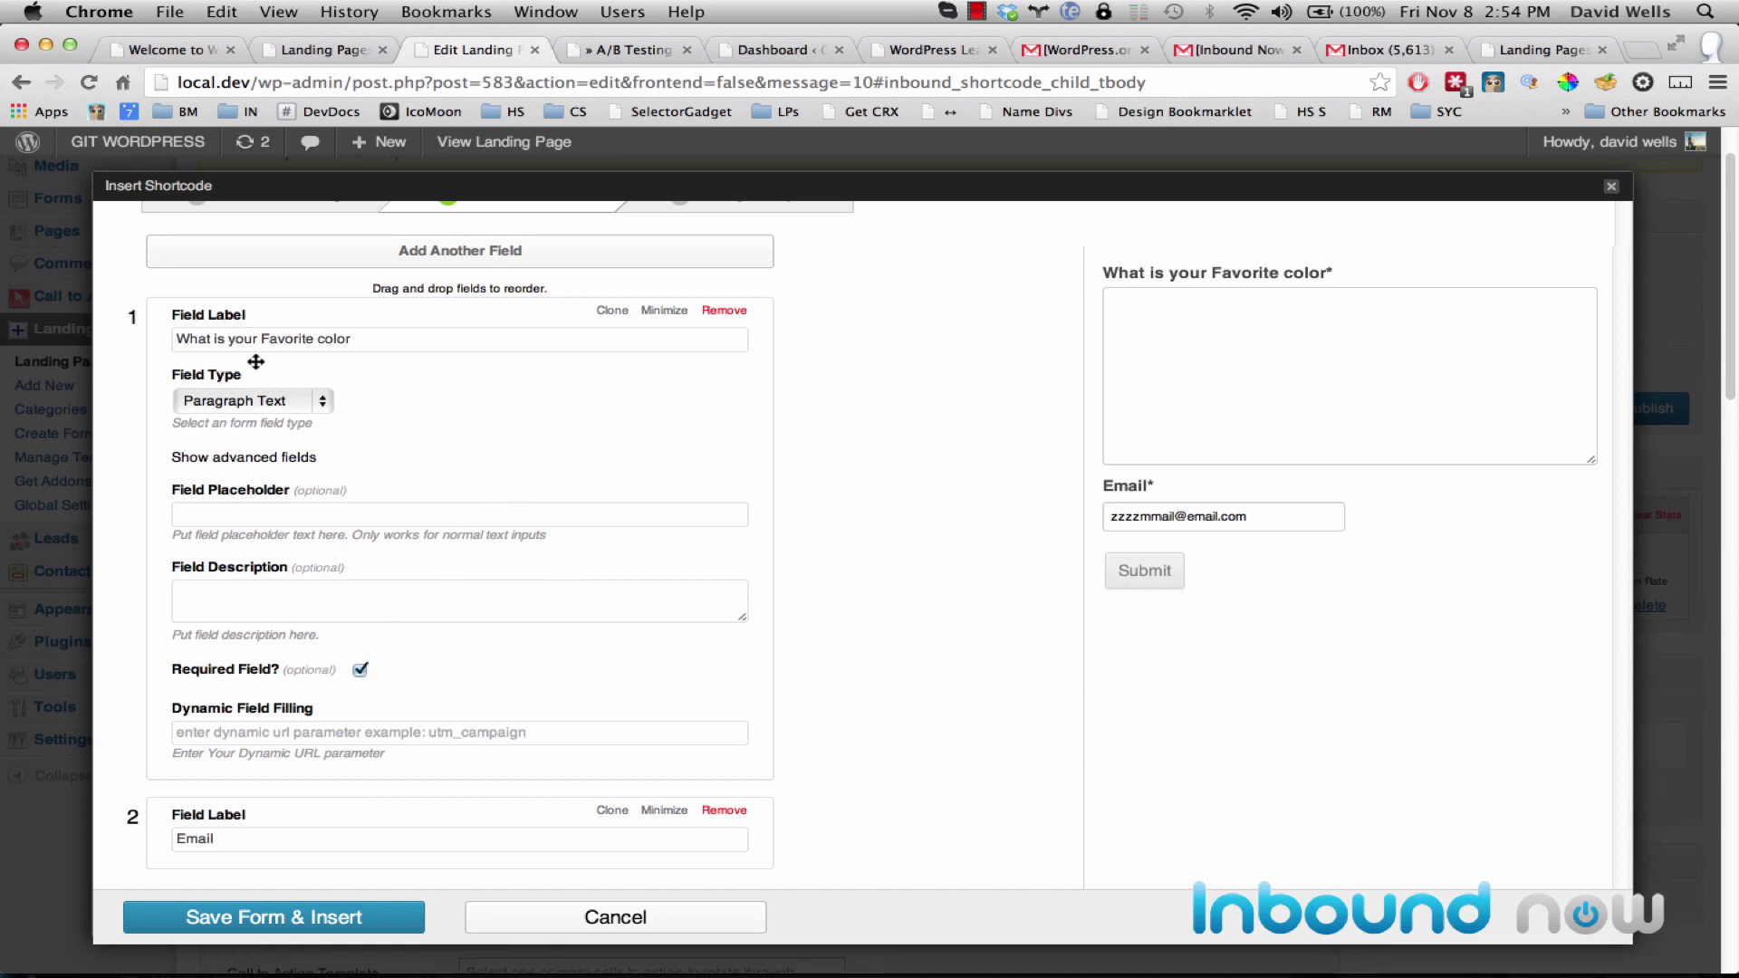
# Change the favorite color field to Dropdown Options with the choices blue, red, yellow, and check the list in the preview.
pyautogui.click(253, 400)
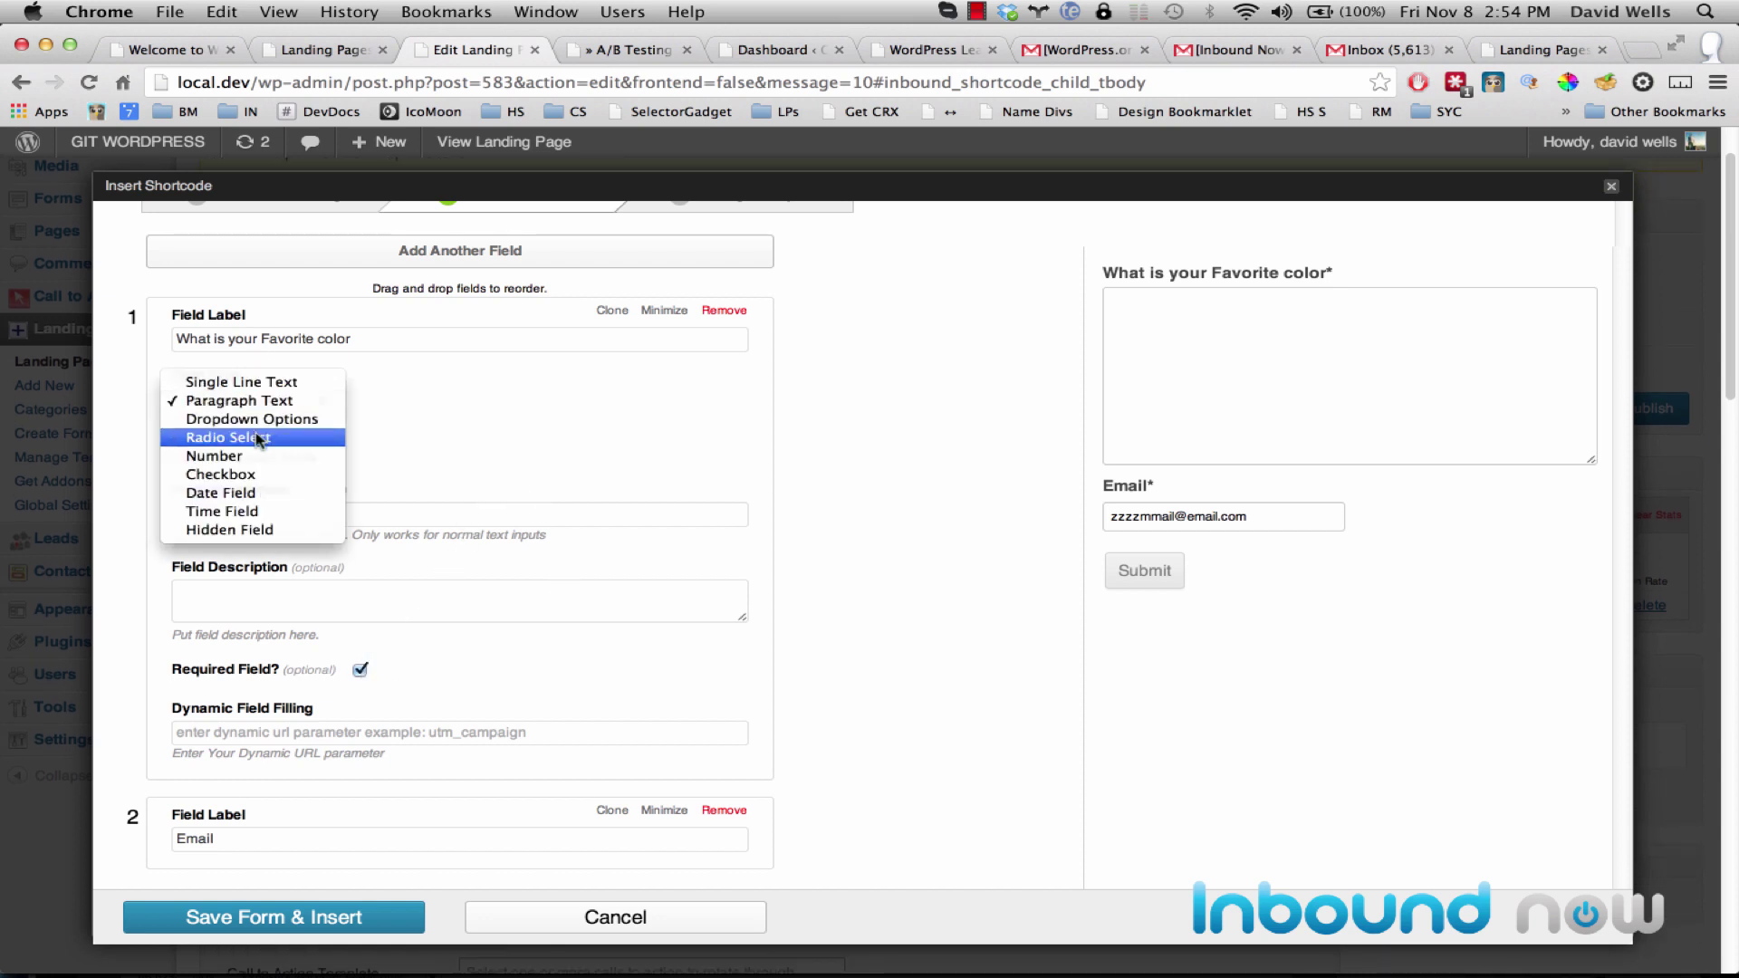
pyautogui.click(253, 418)
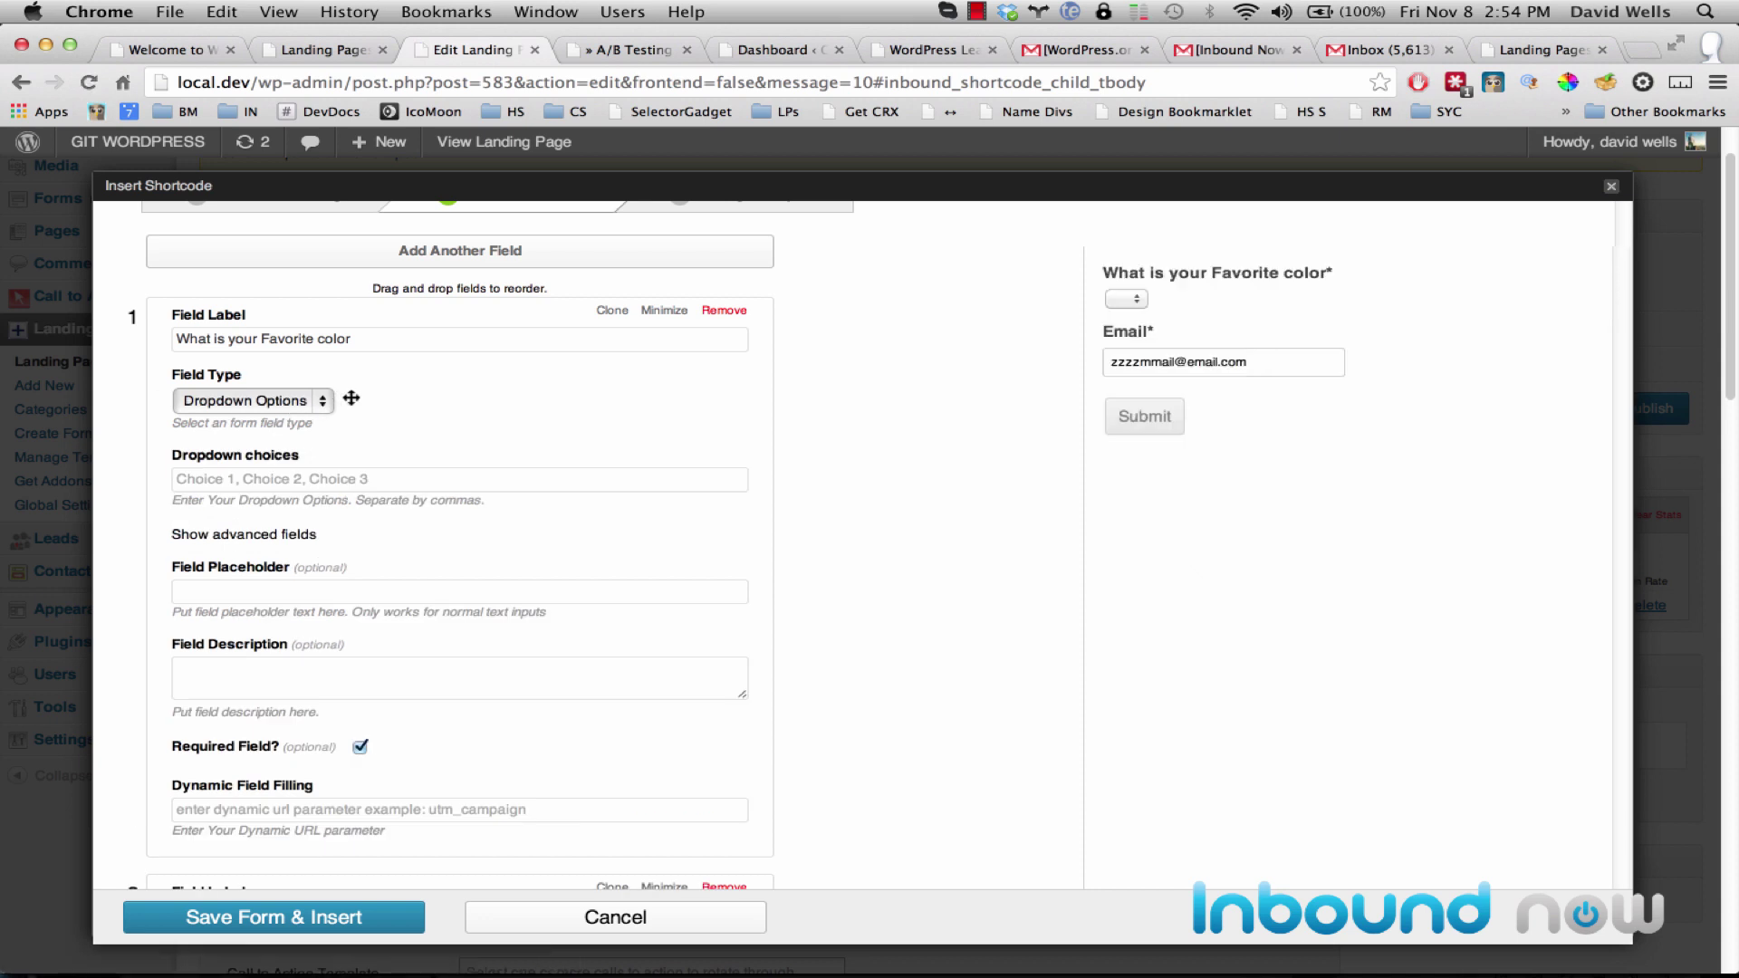
pyautogui.click(258, 476)
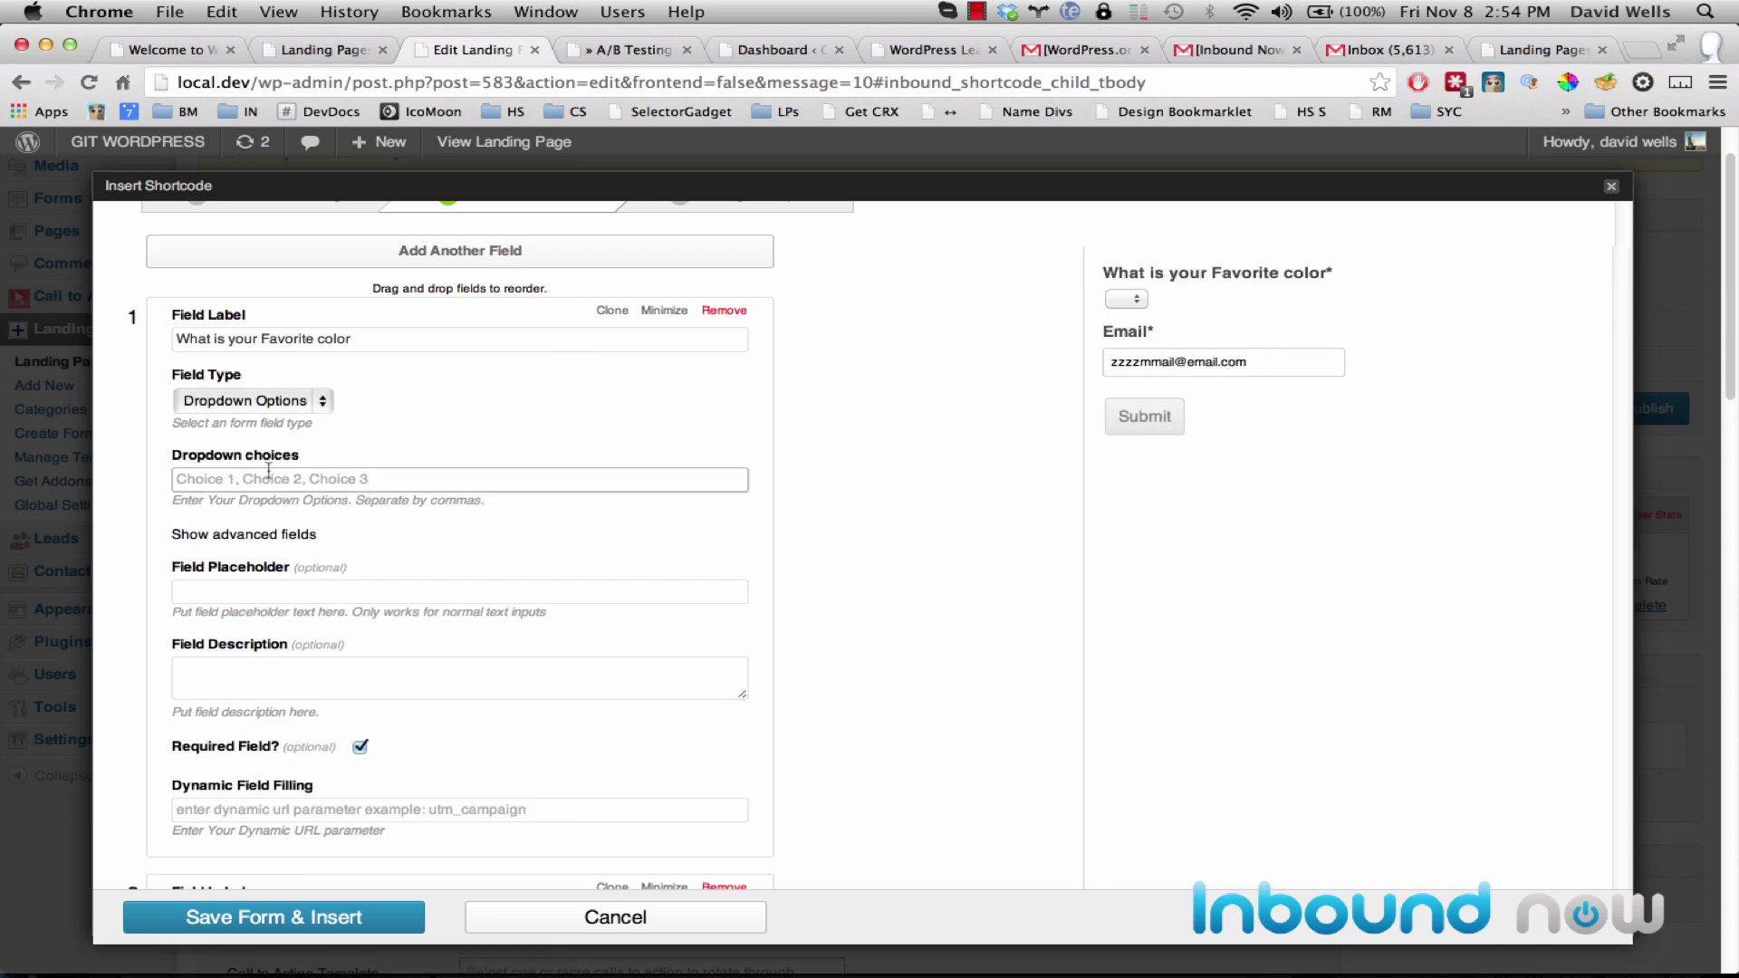
pyautogui.write('blue, r')
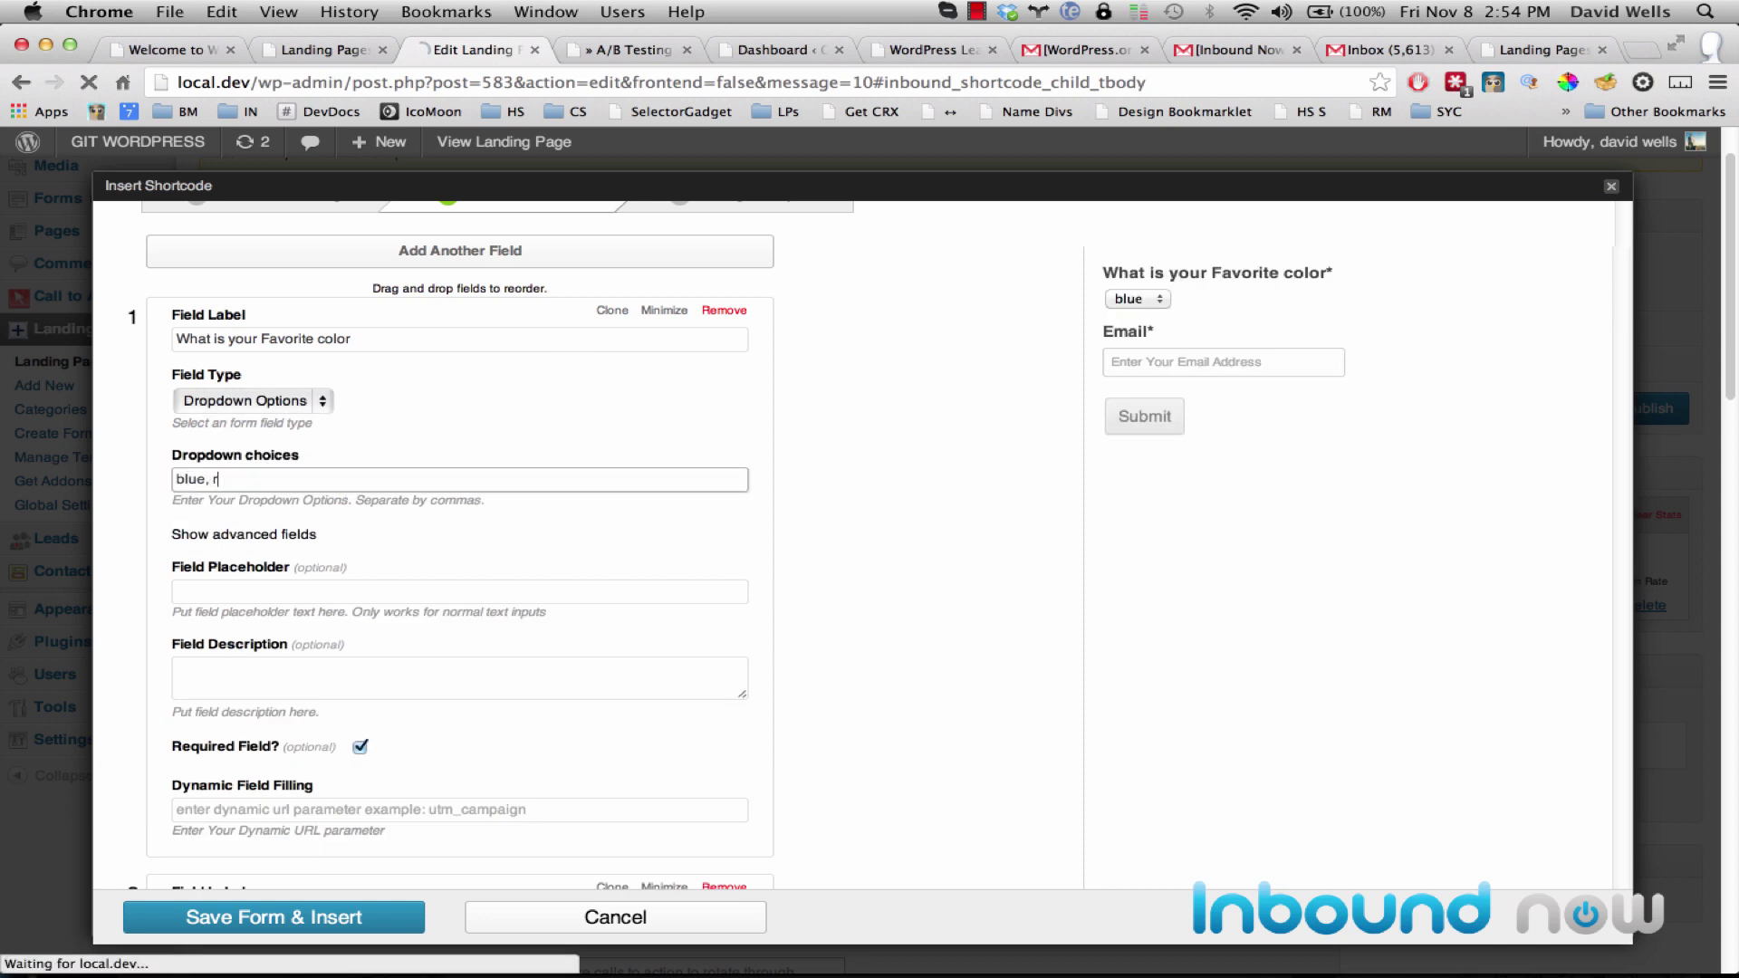
pyautogui.write('ed, yello')
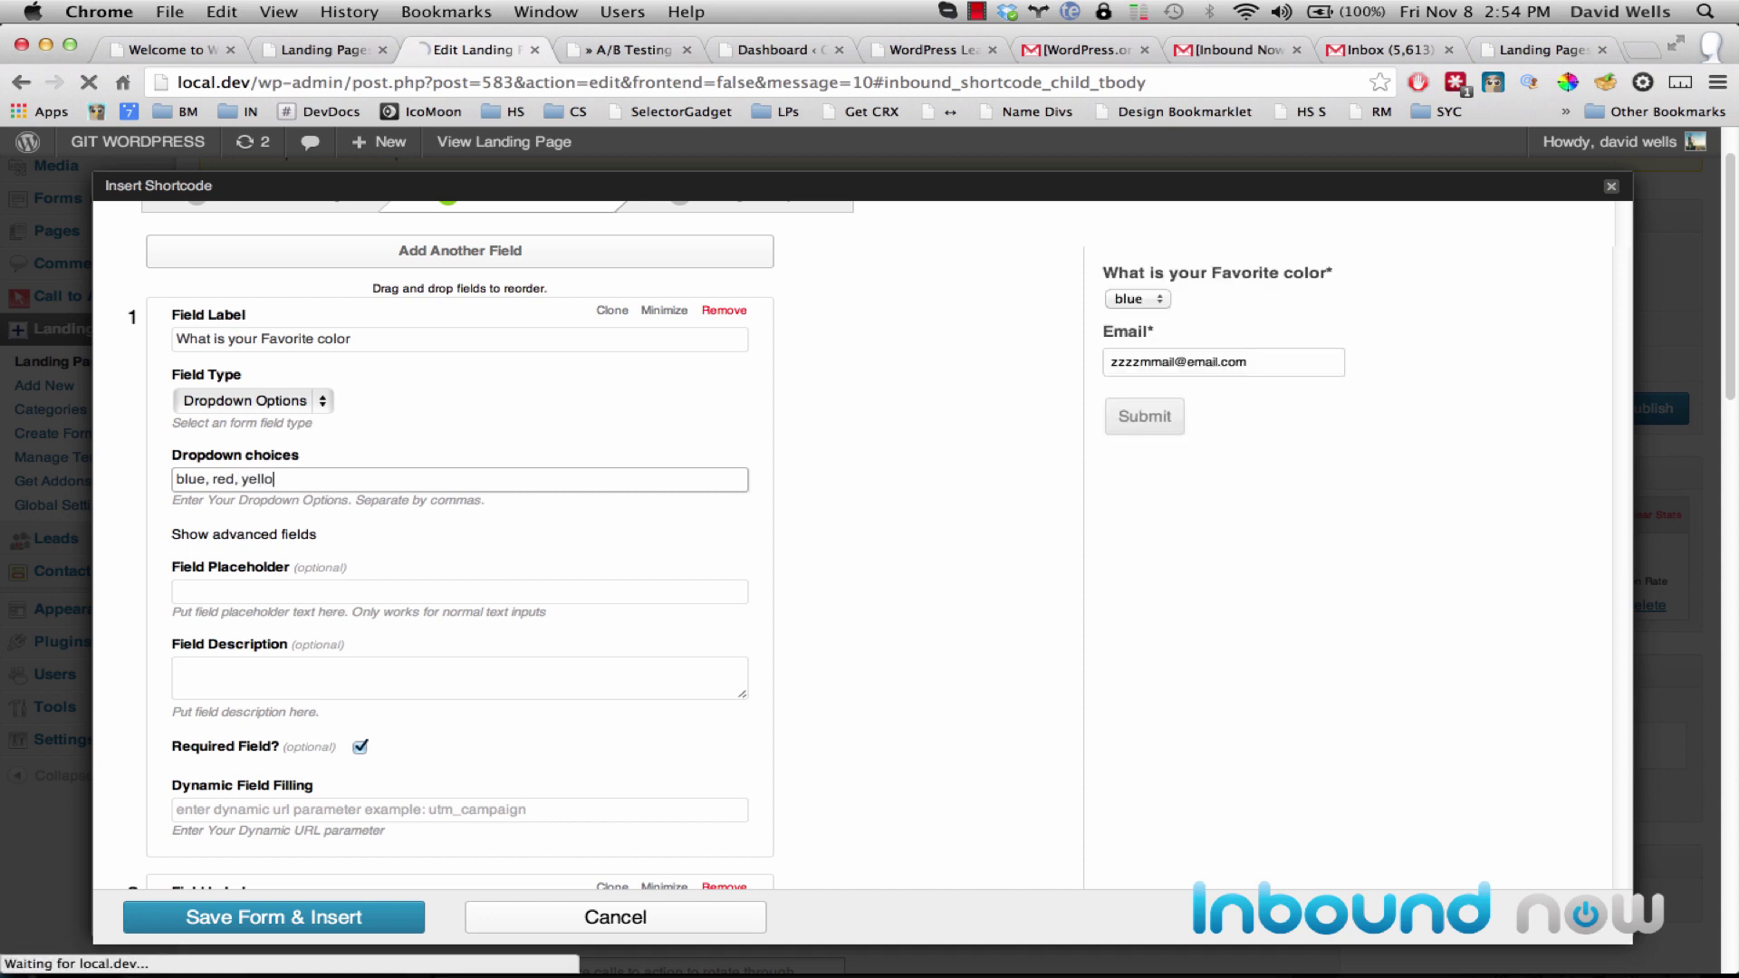
pyautogui.write('w')
pyautogui.click(1169, 302)
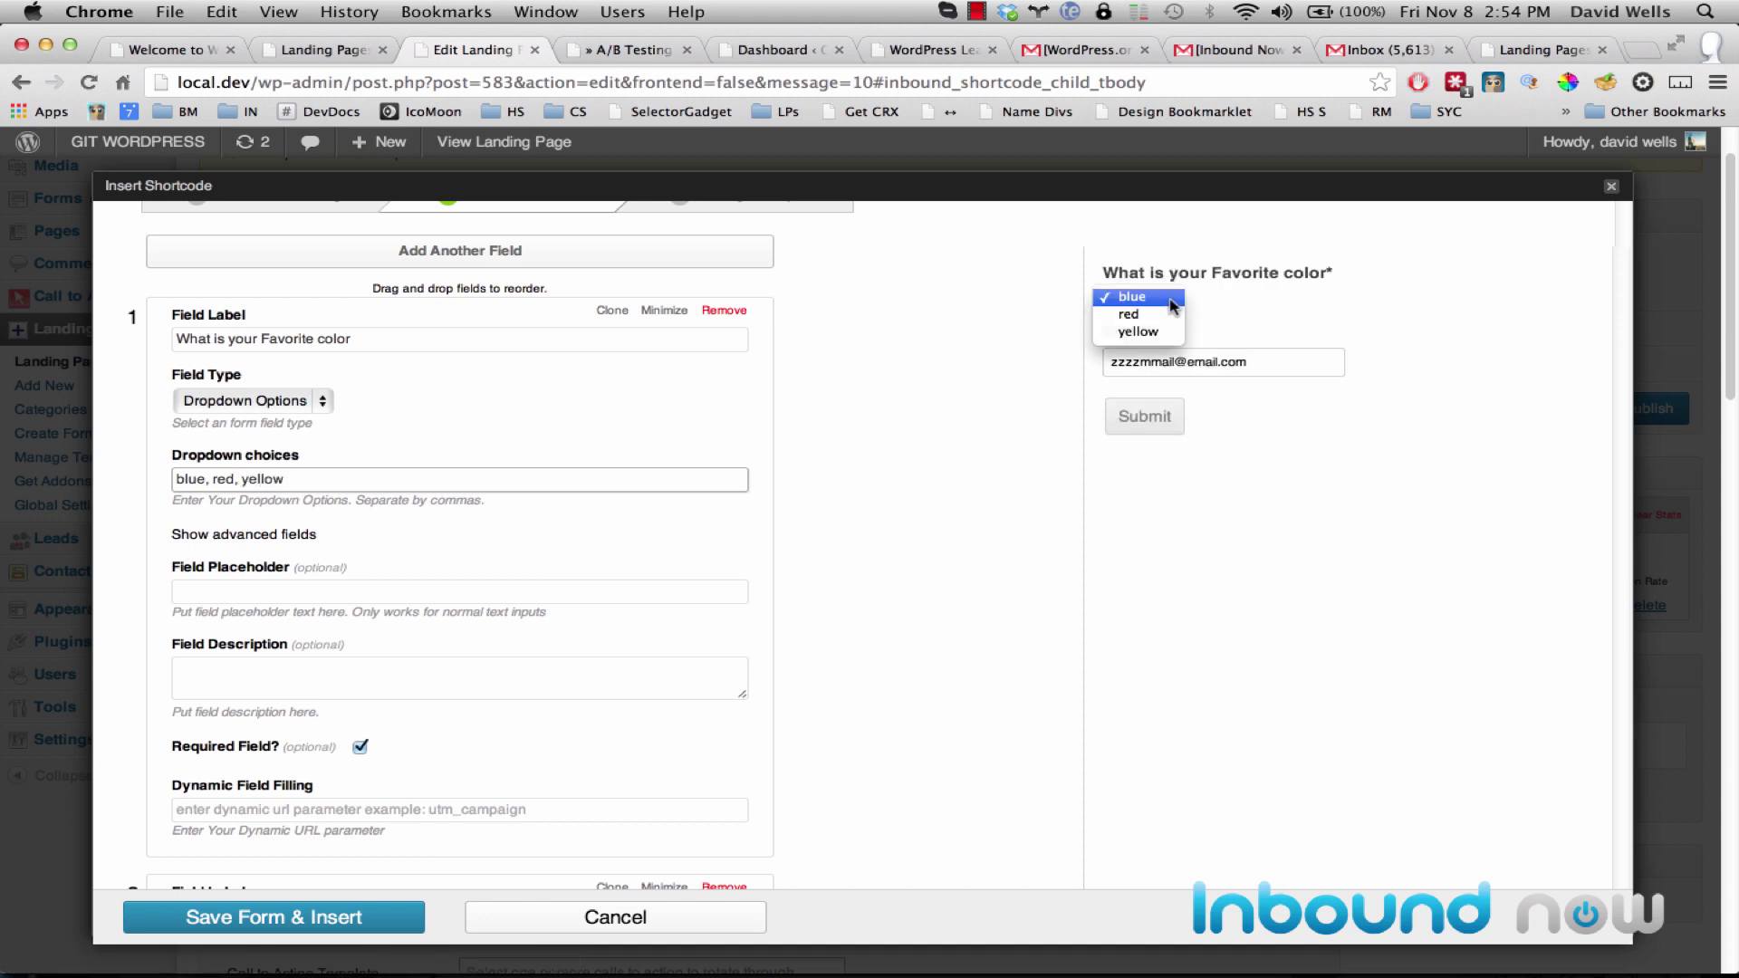
pyautogui.click(972, 324)
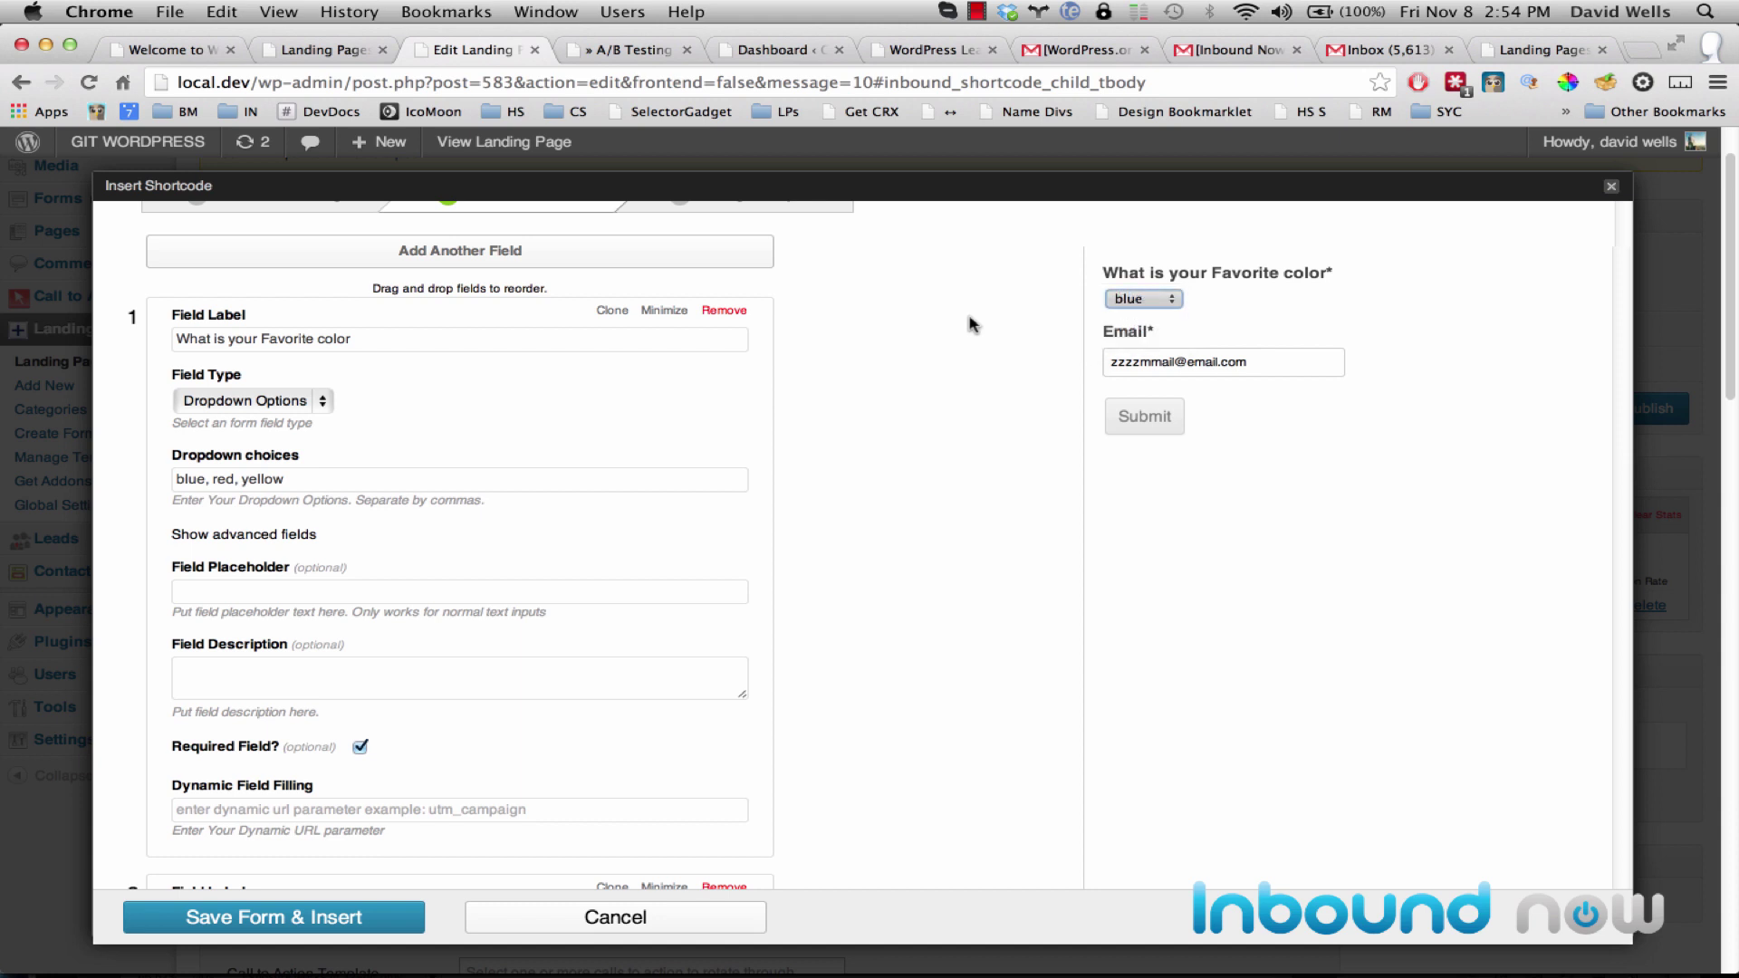
pyautogui.scroll(2, 915, 467)
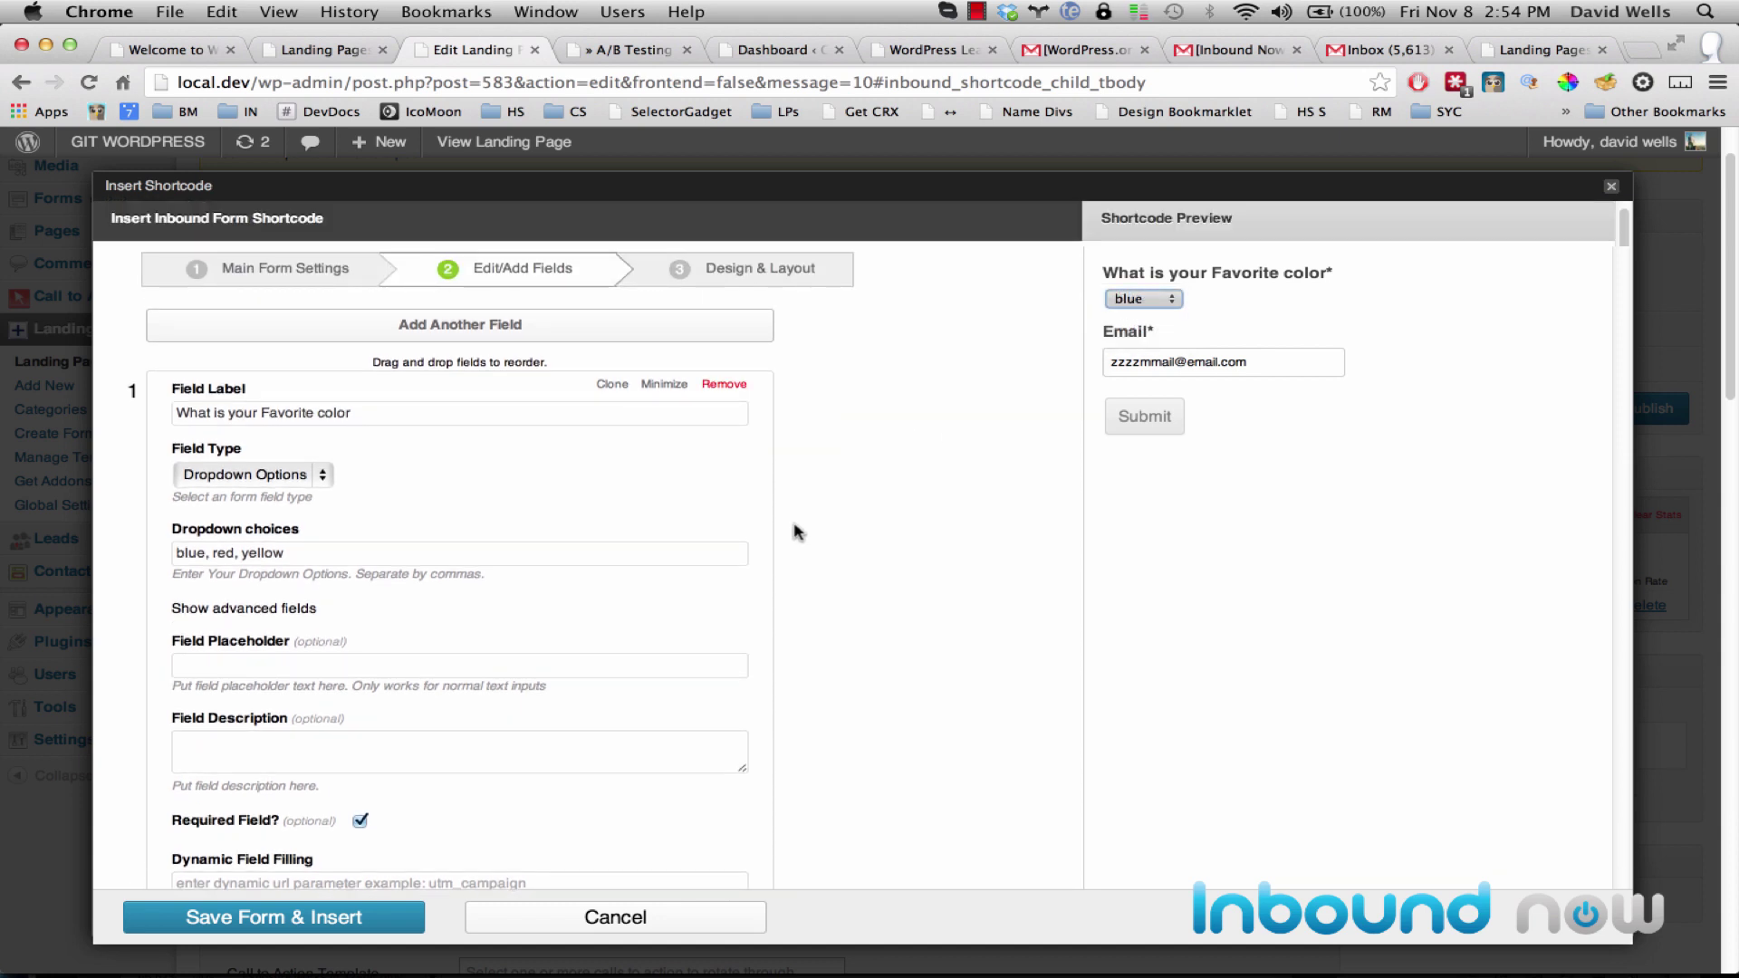
# Switch the form's starting template to Standard Company Form, overwriting the current fields.
pyautogui.click(308, 281)
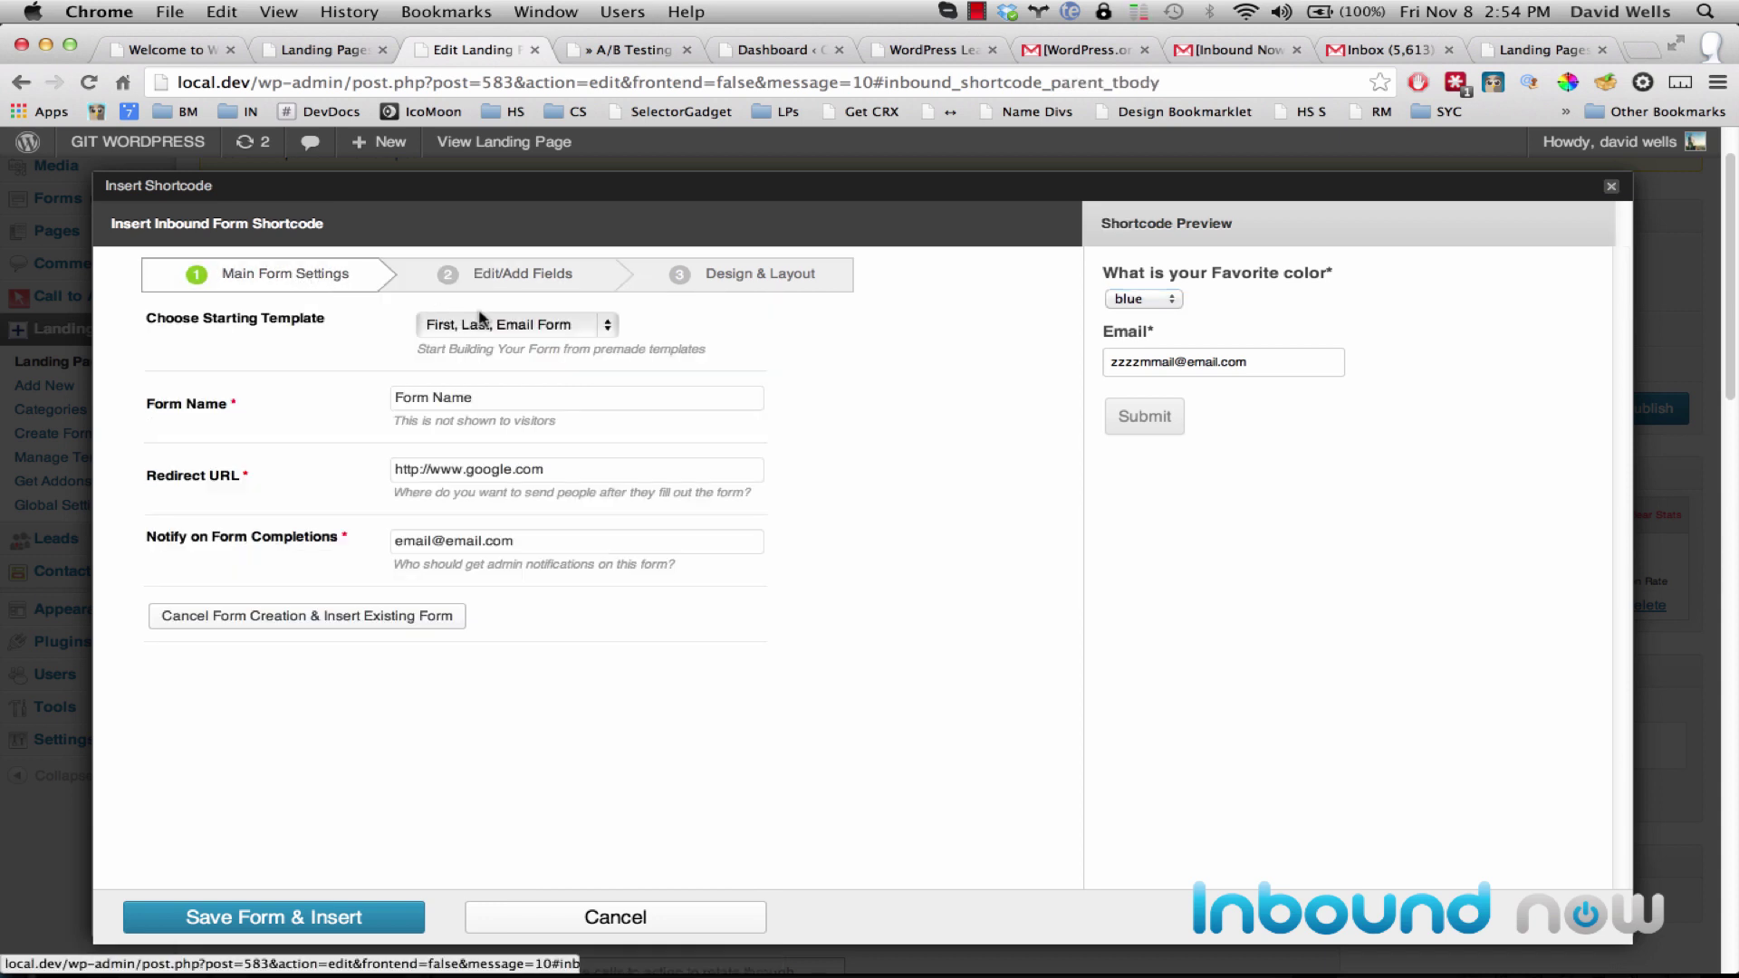
pyautogui.click(507, 325)
pyautogui.click(520, 342)
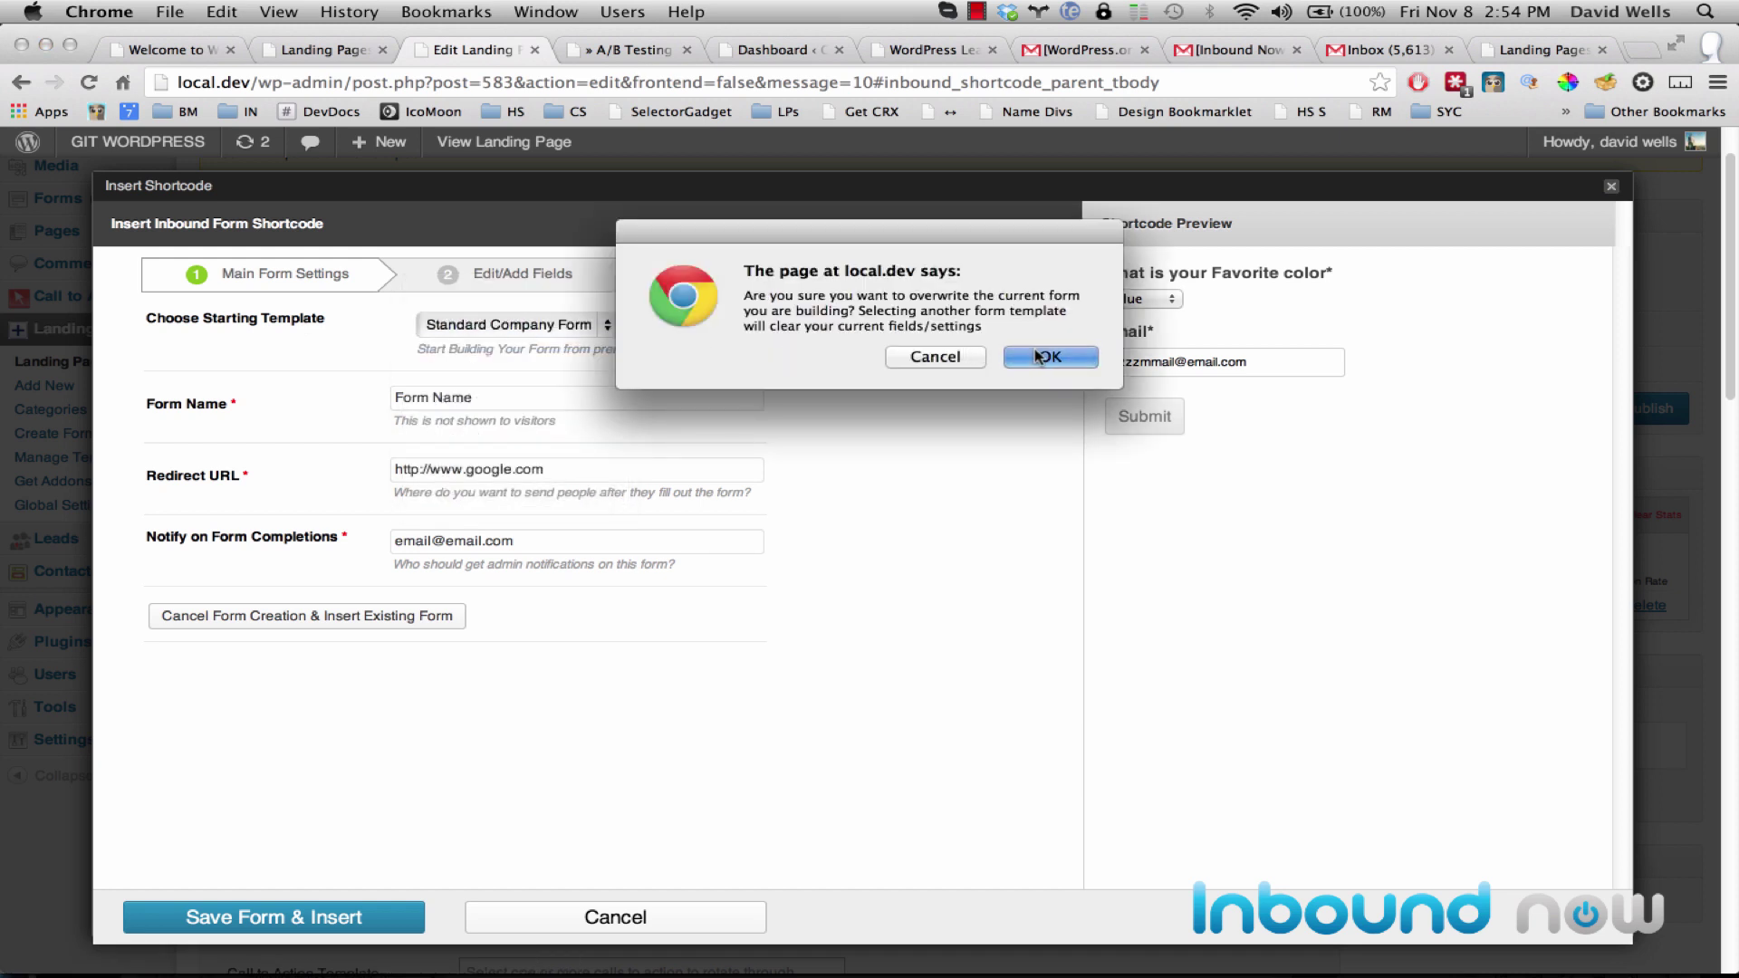
pyautogui.click(1040, 356)
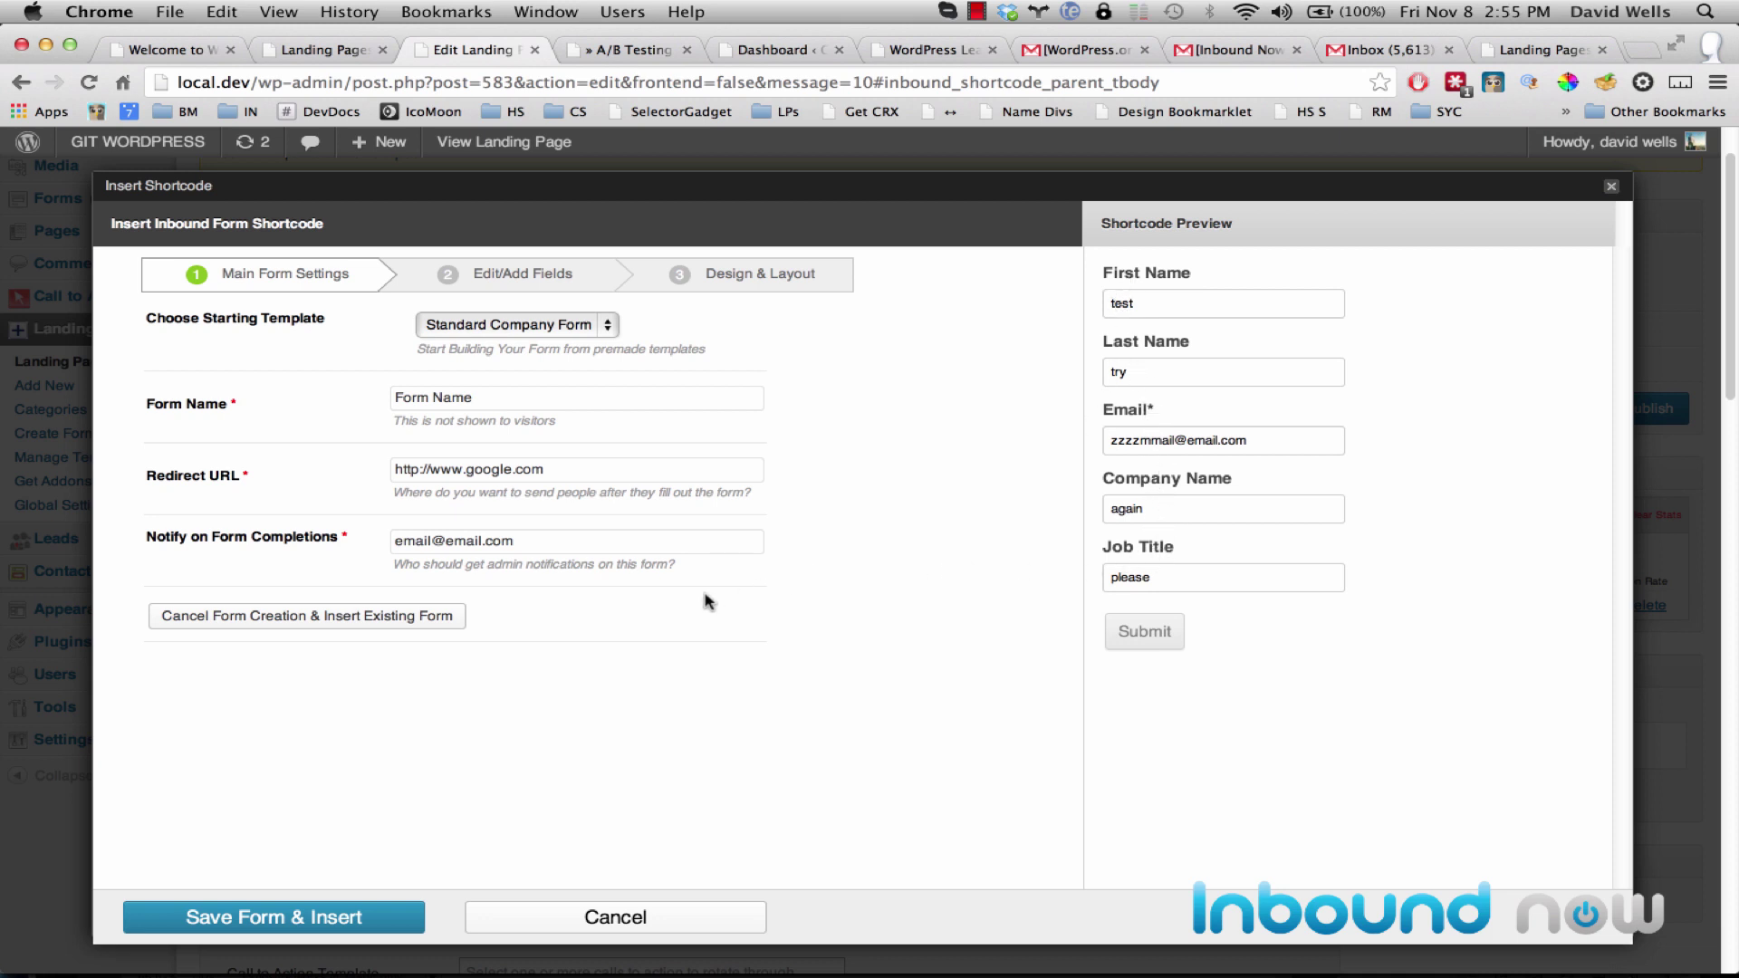
# Rename the form "Form Name XYZ", then save it and insert it into the main content.
pyautogui.click(539, 401)
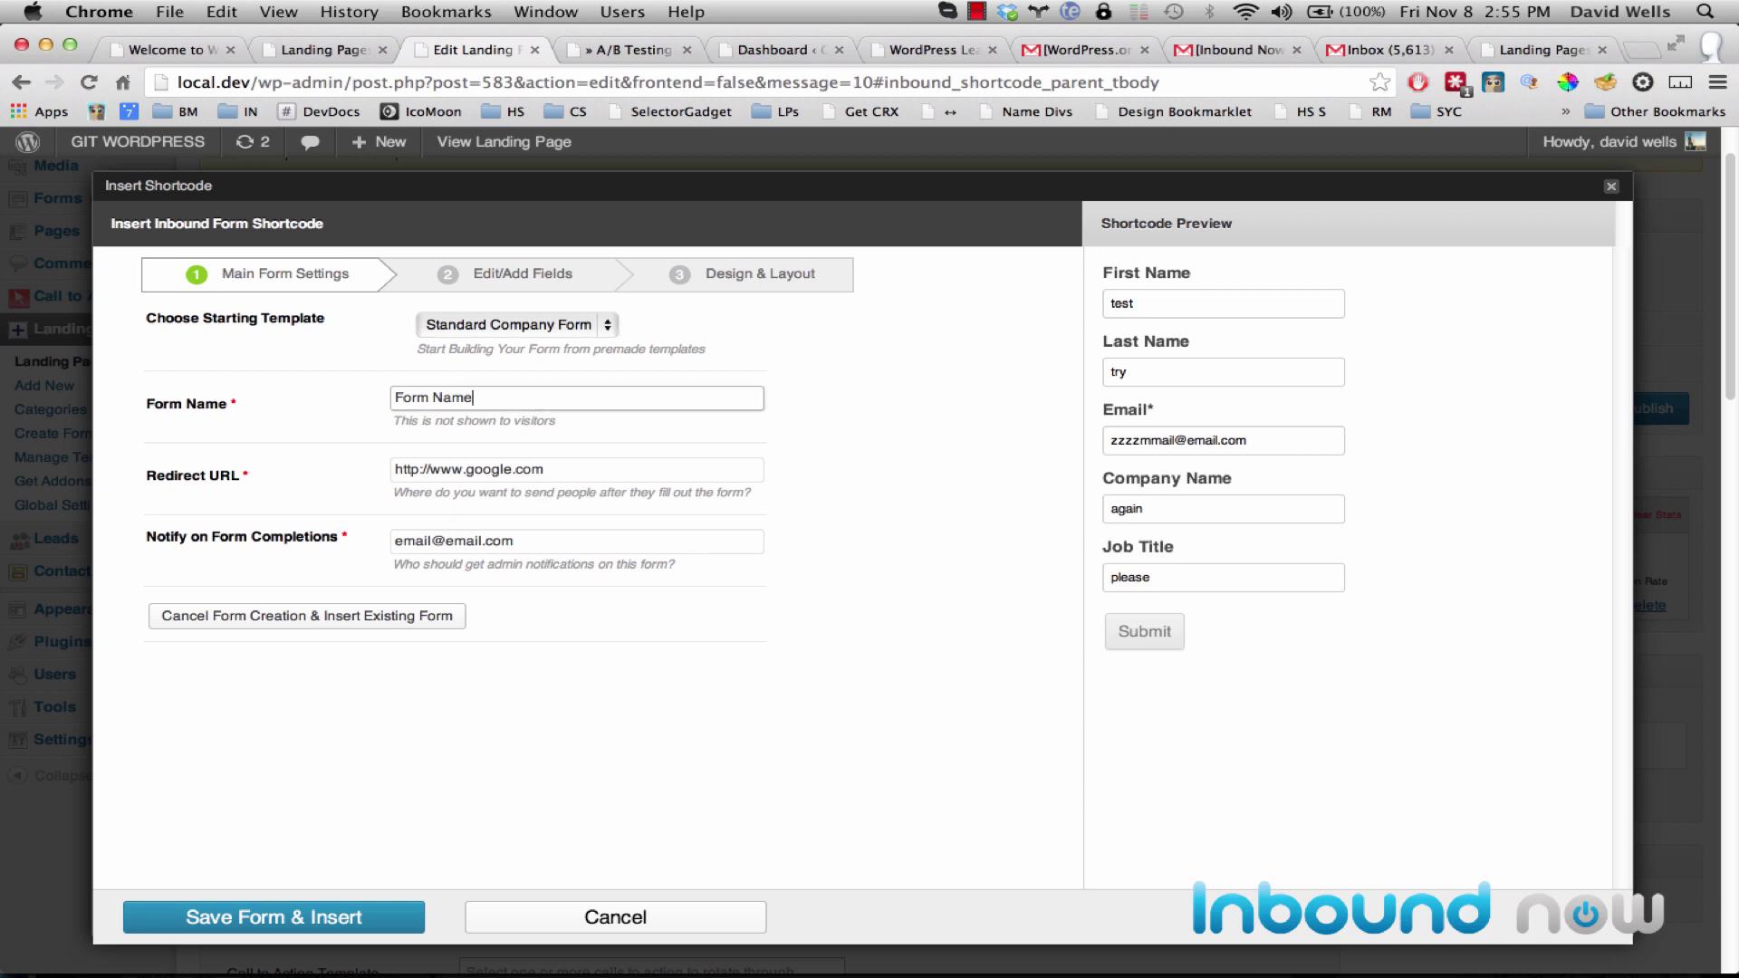
pyautogui.write('XYZ')
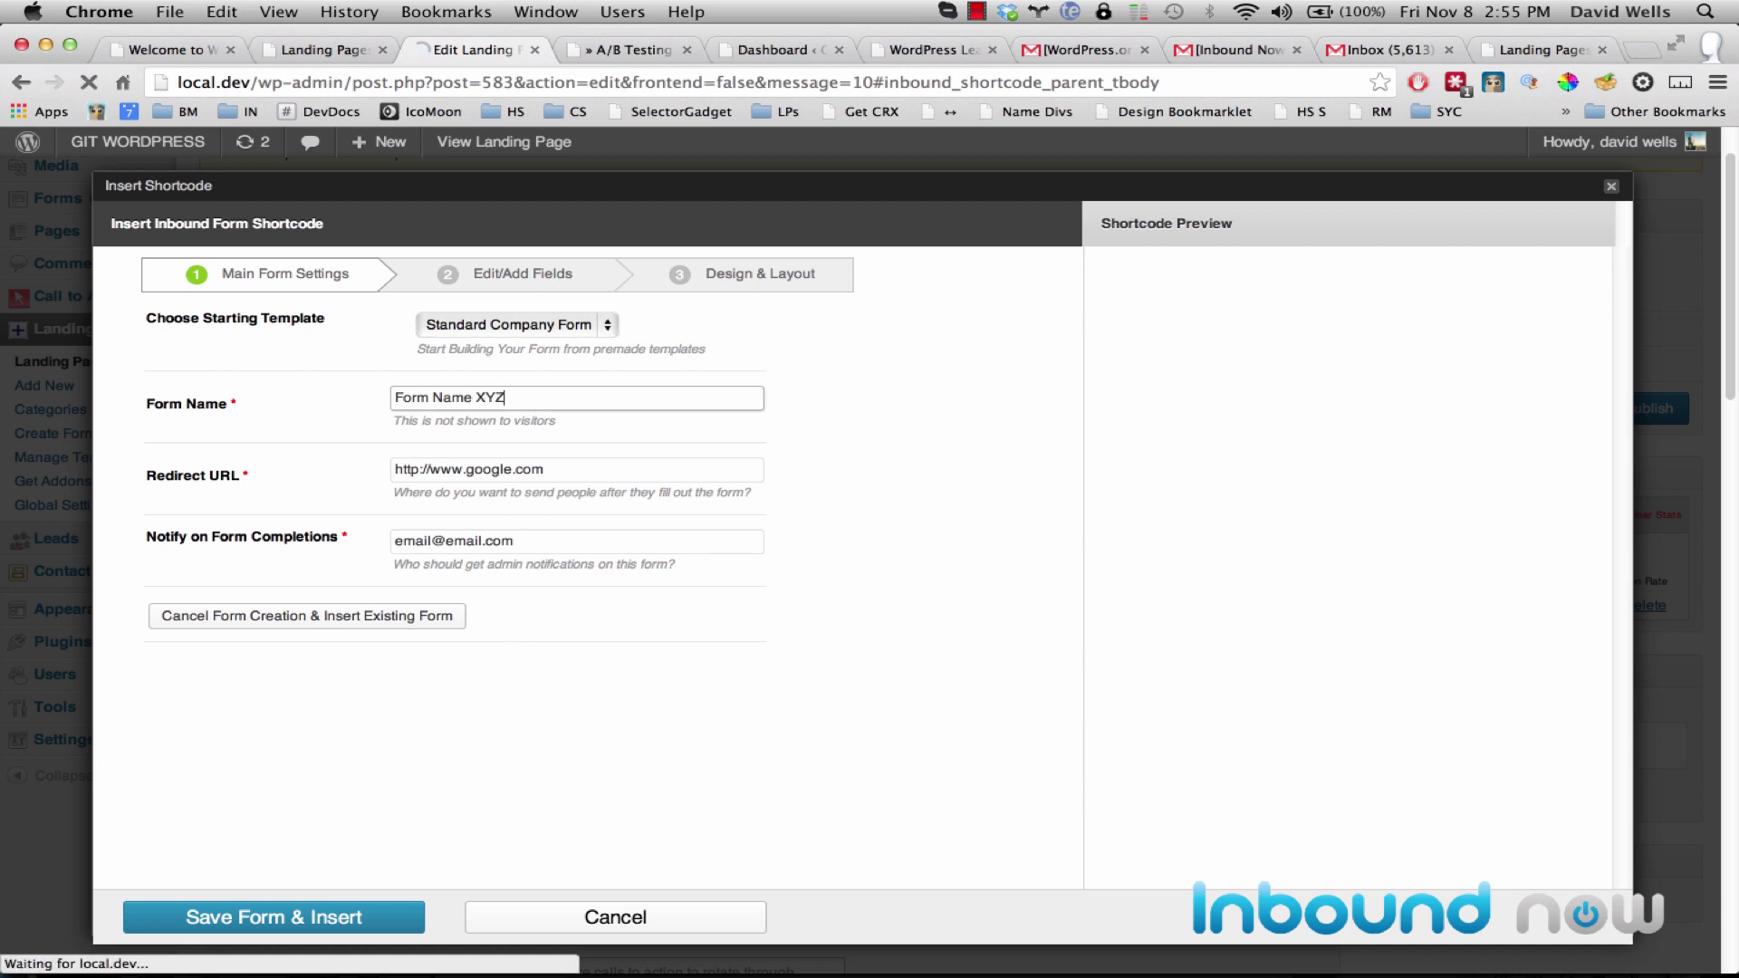
pyautogui.click(310, 918)
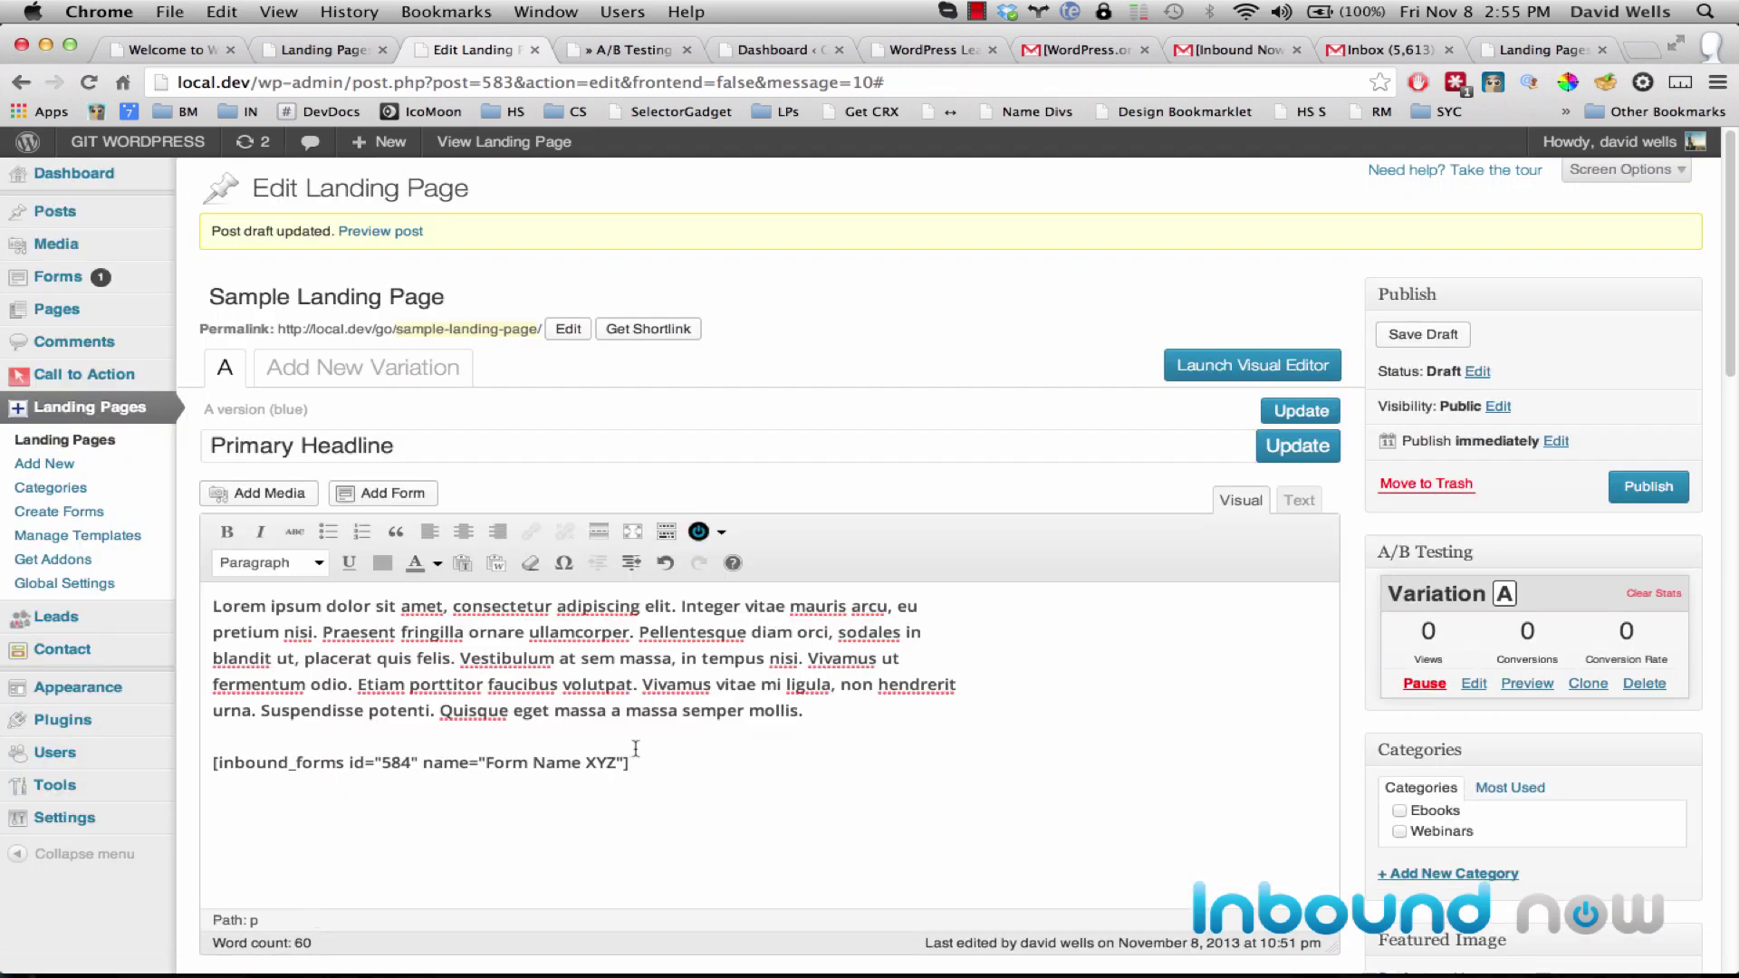
# Move the inbound form shortcode from the main content into the Landing Page Form or Conversion Button area.
pyautogui.moveTo(660, 764); pyautogui.dragTo(203, 765)
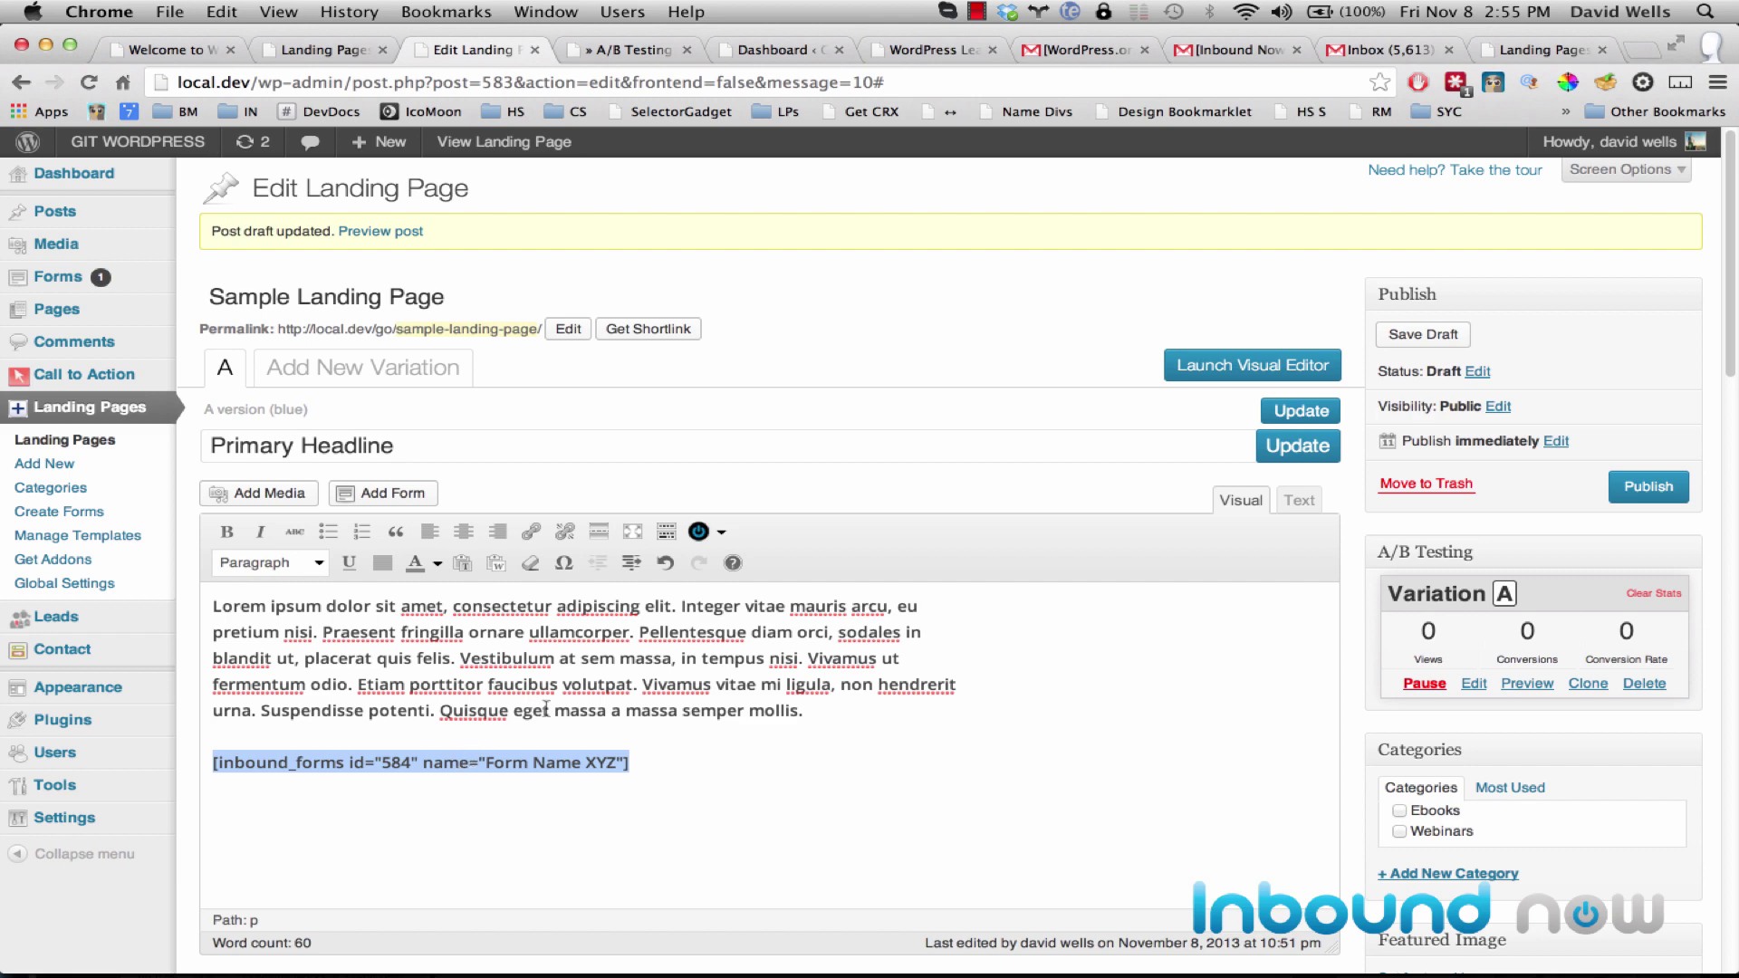
pyautogui.hotkey('ctrl', 'x')
pyautogui.scroll(-10, 458, 724)
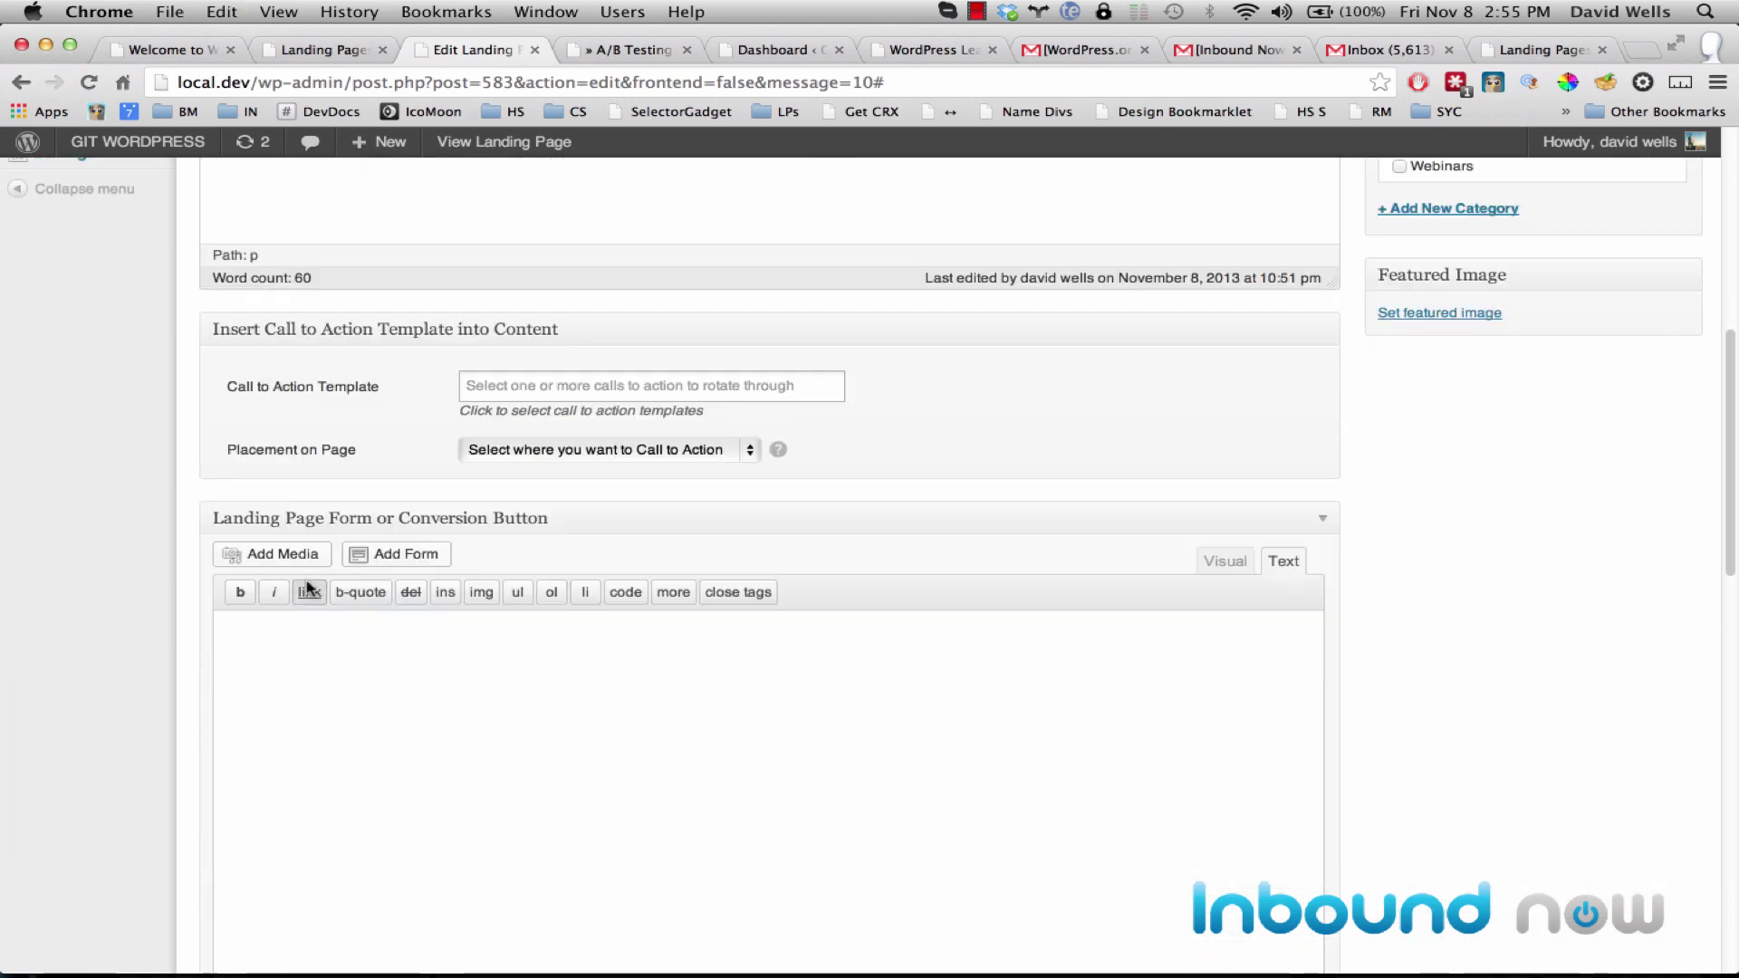
pyautogui.scroll(-5, 1218, 566)
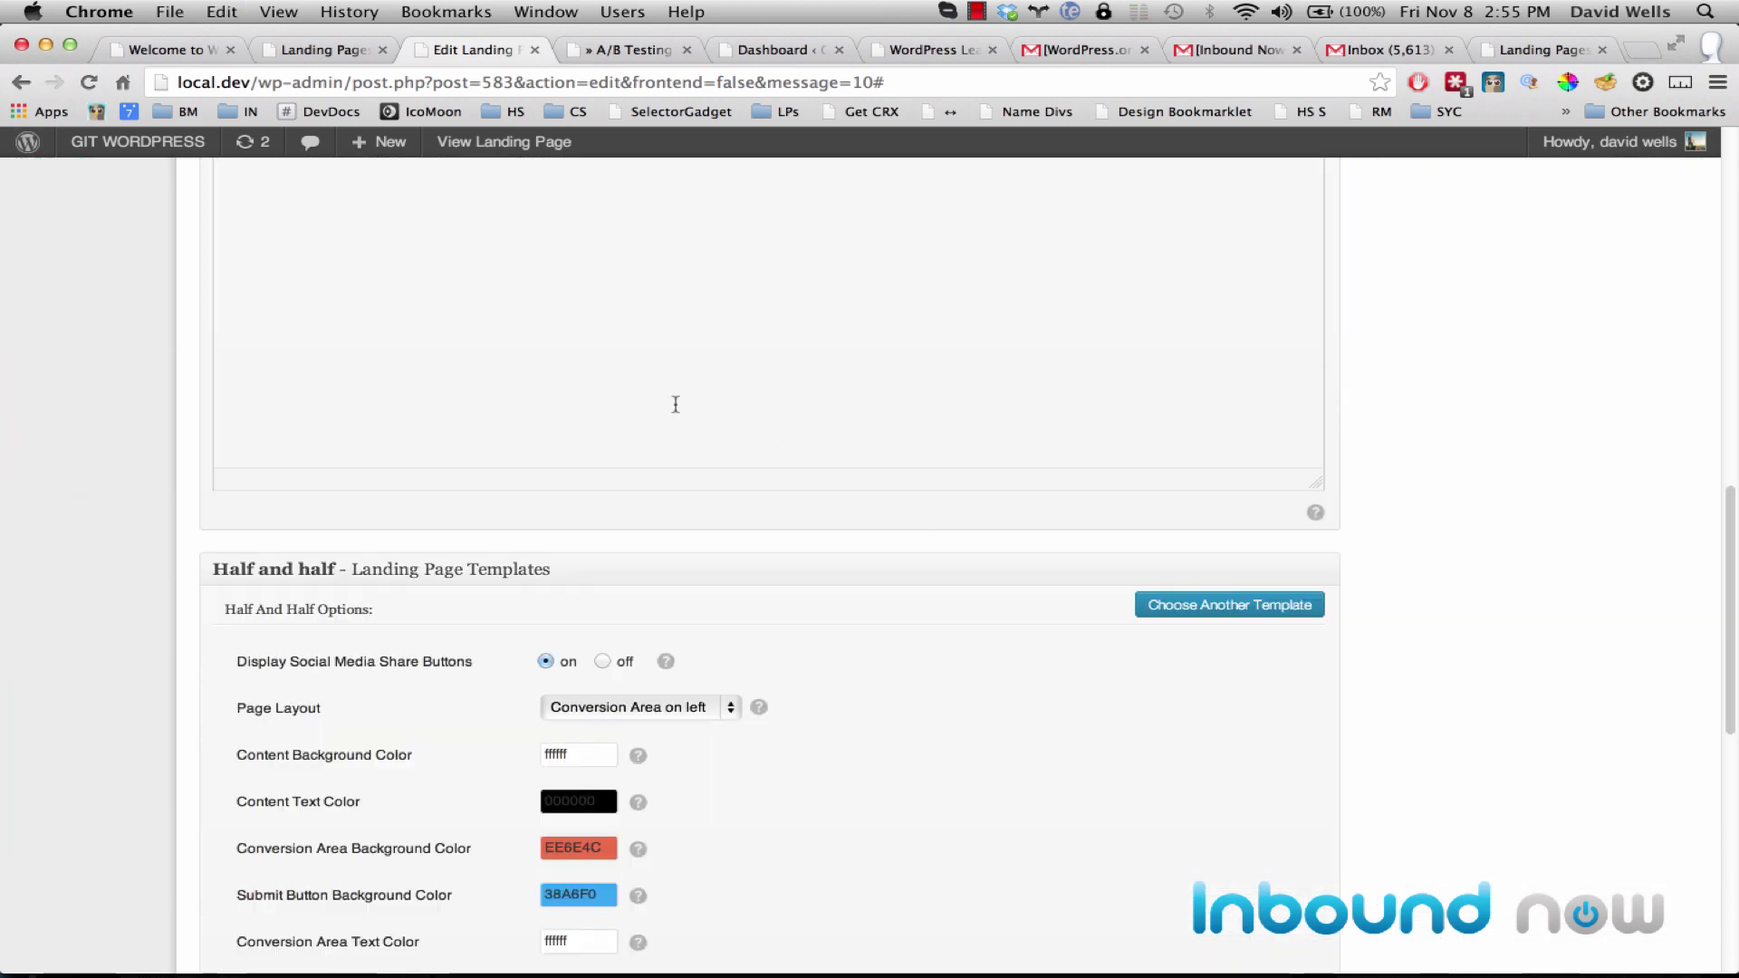
pyautogui.scroll(4, 676, 404)
pyautogui.scroll(2, 752, 552)
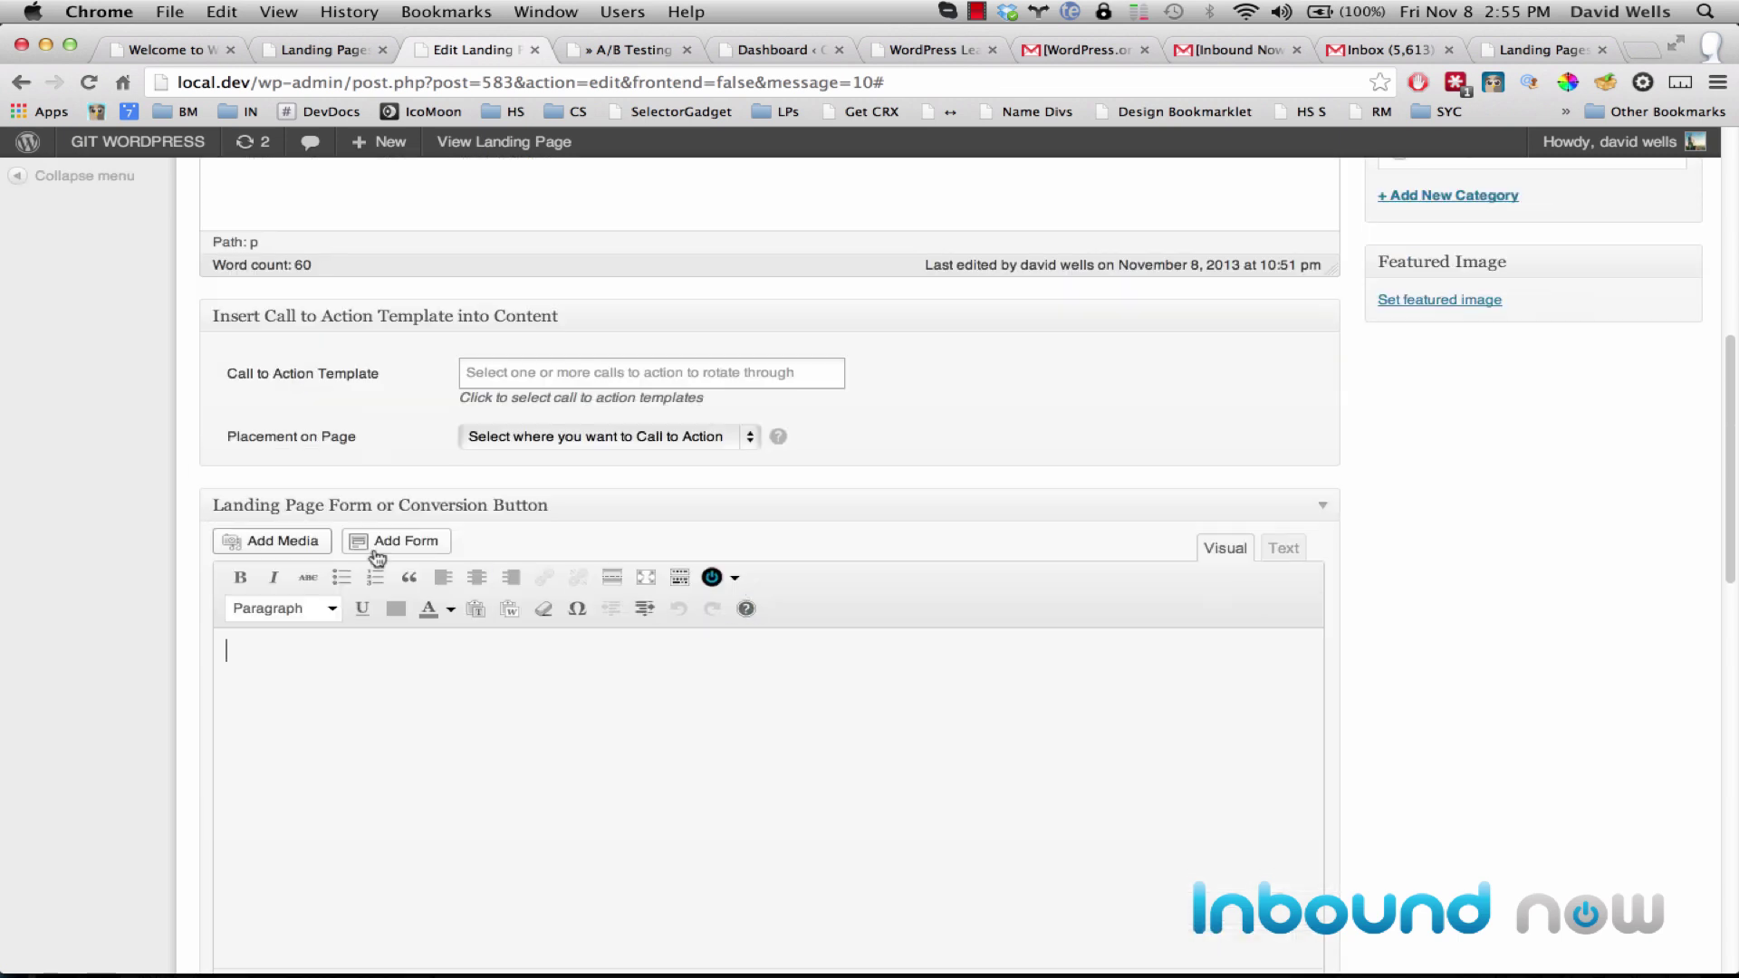
pyautogui.hotkey('ctrl', 'v')
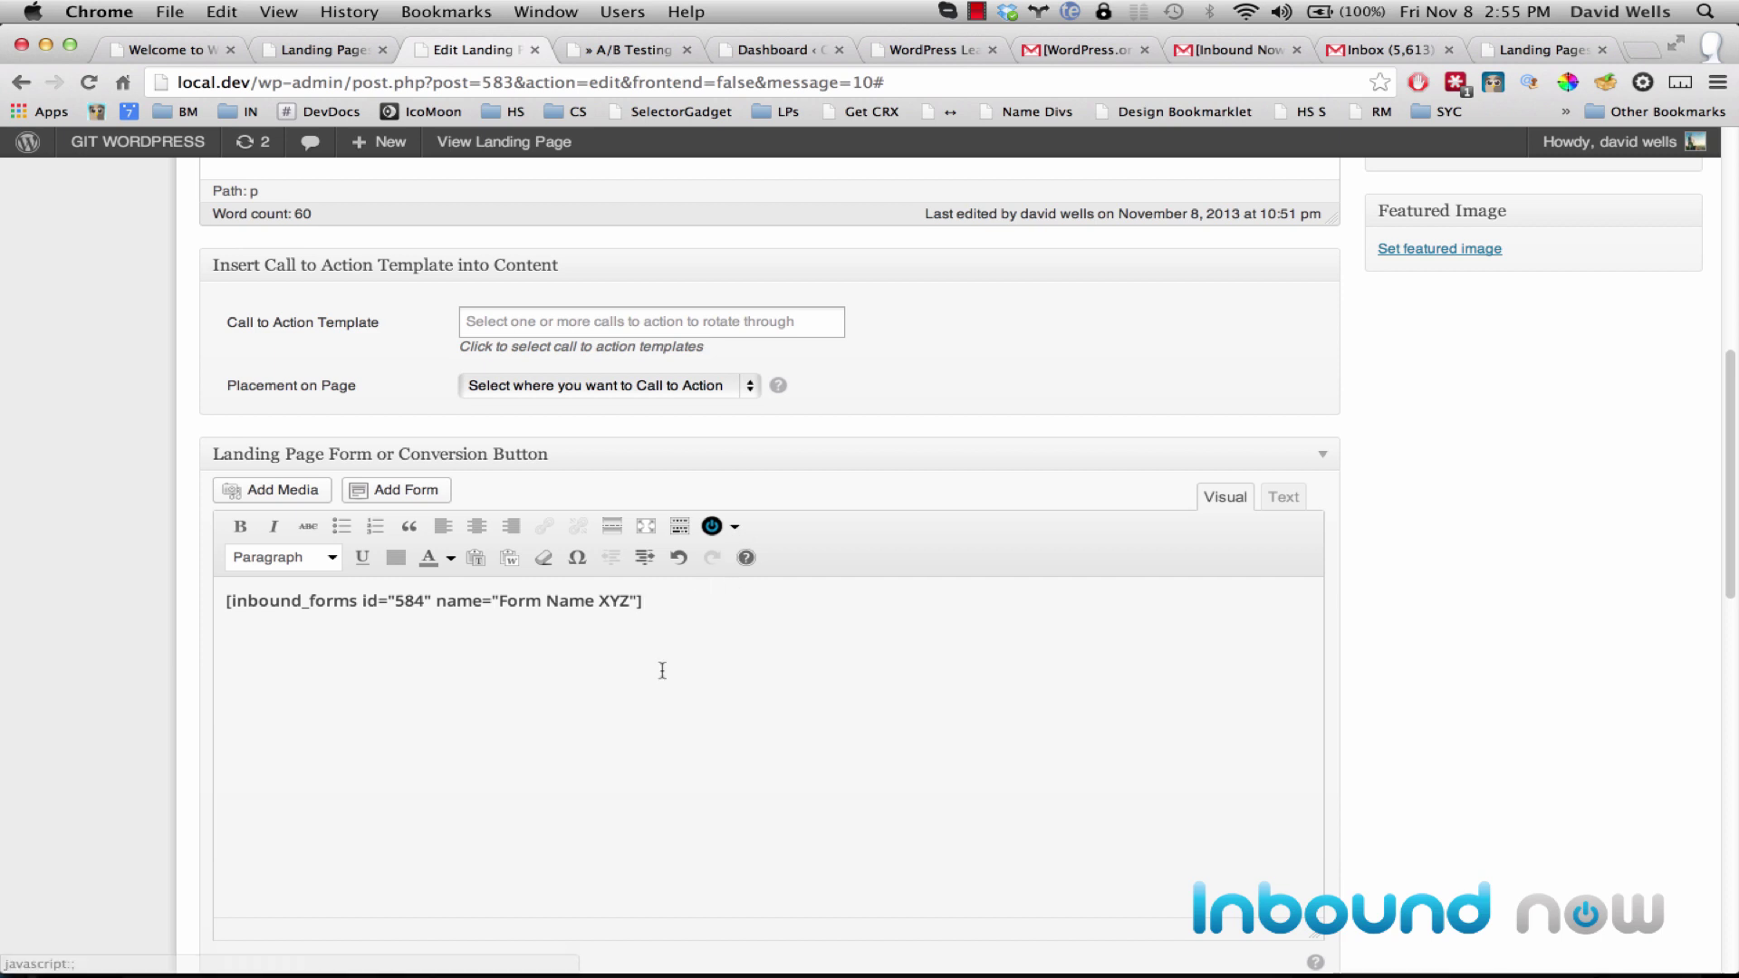
pyautogui.moveTo(645, 600); pyautogui.dragTo(219, 603)
pyautogui.click(405, 716)
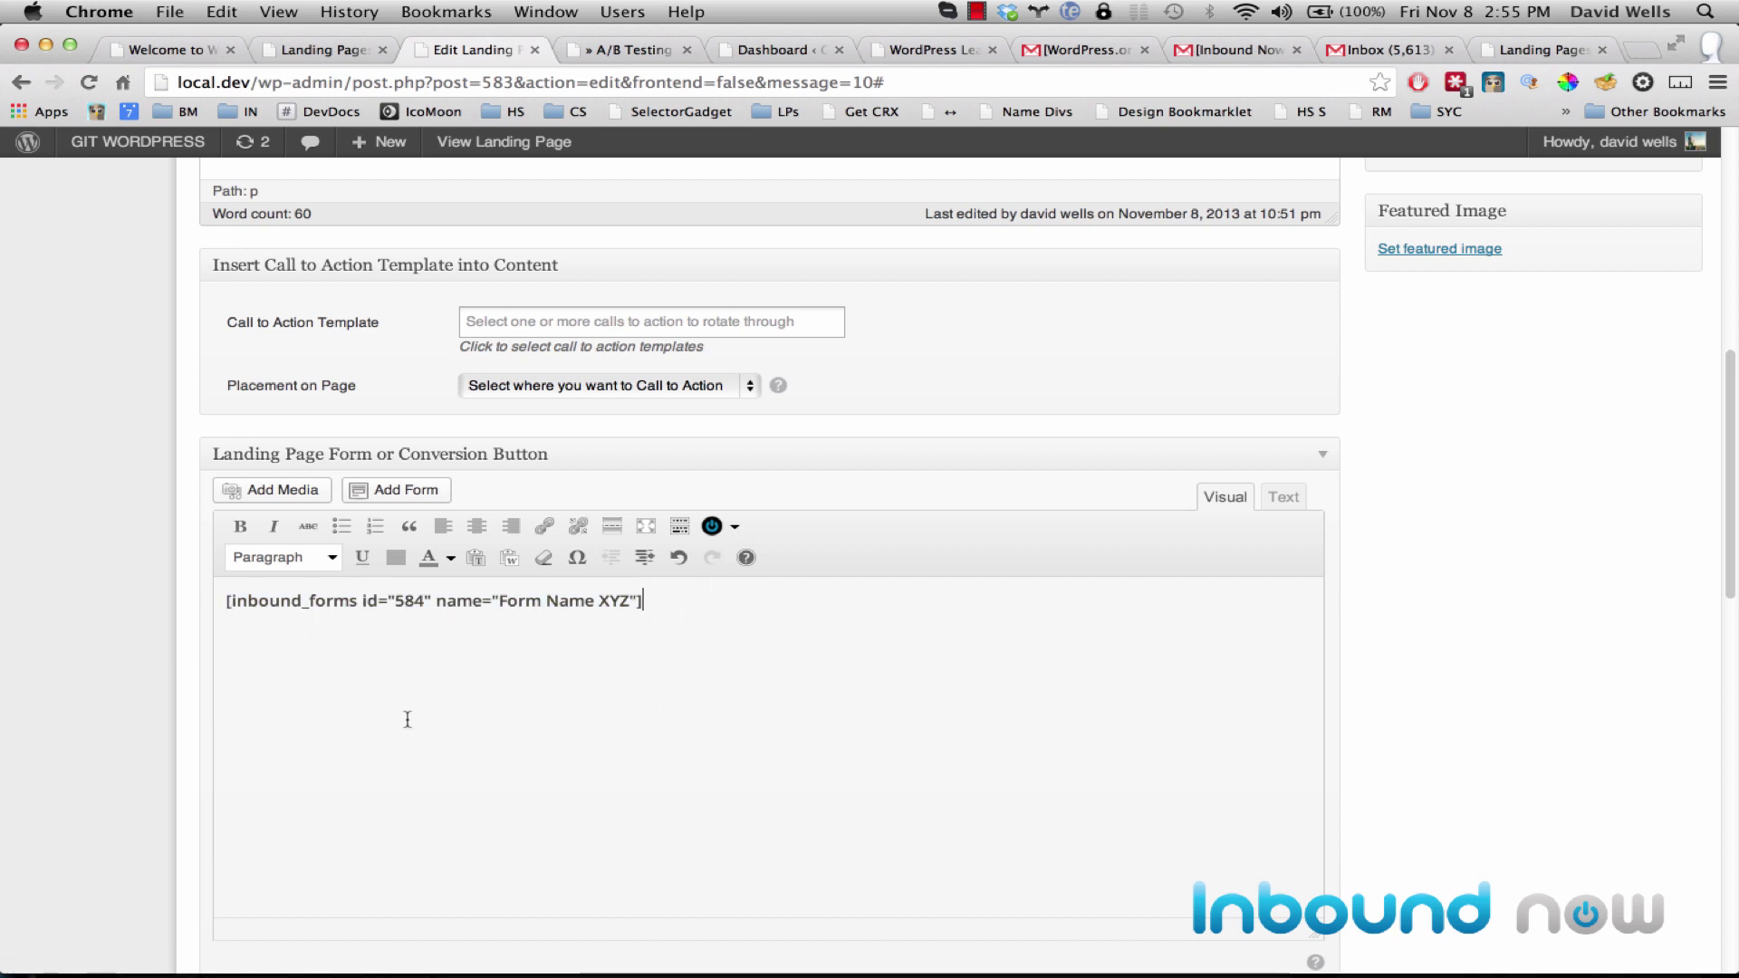
pyautogui.scroll(4, 861, 687)
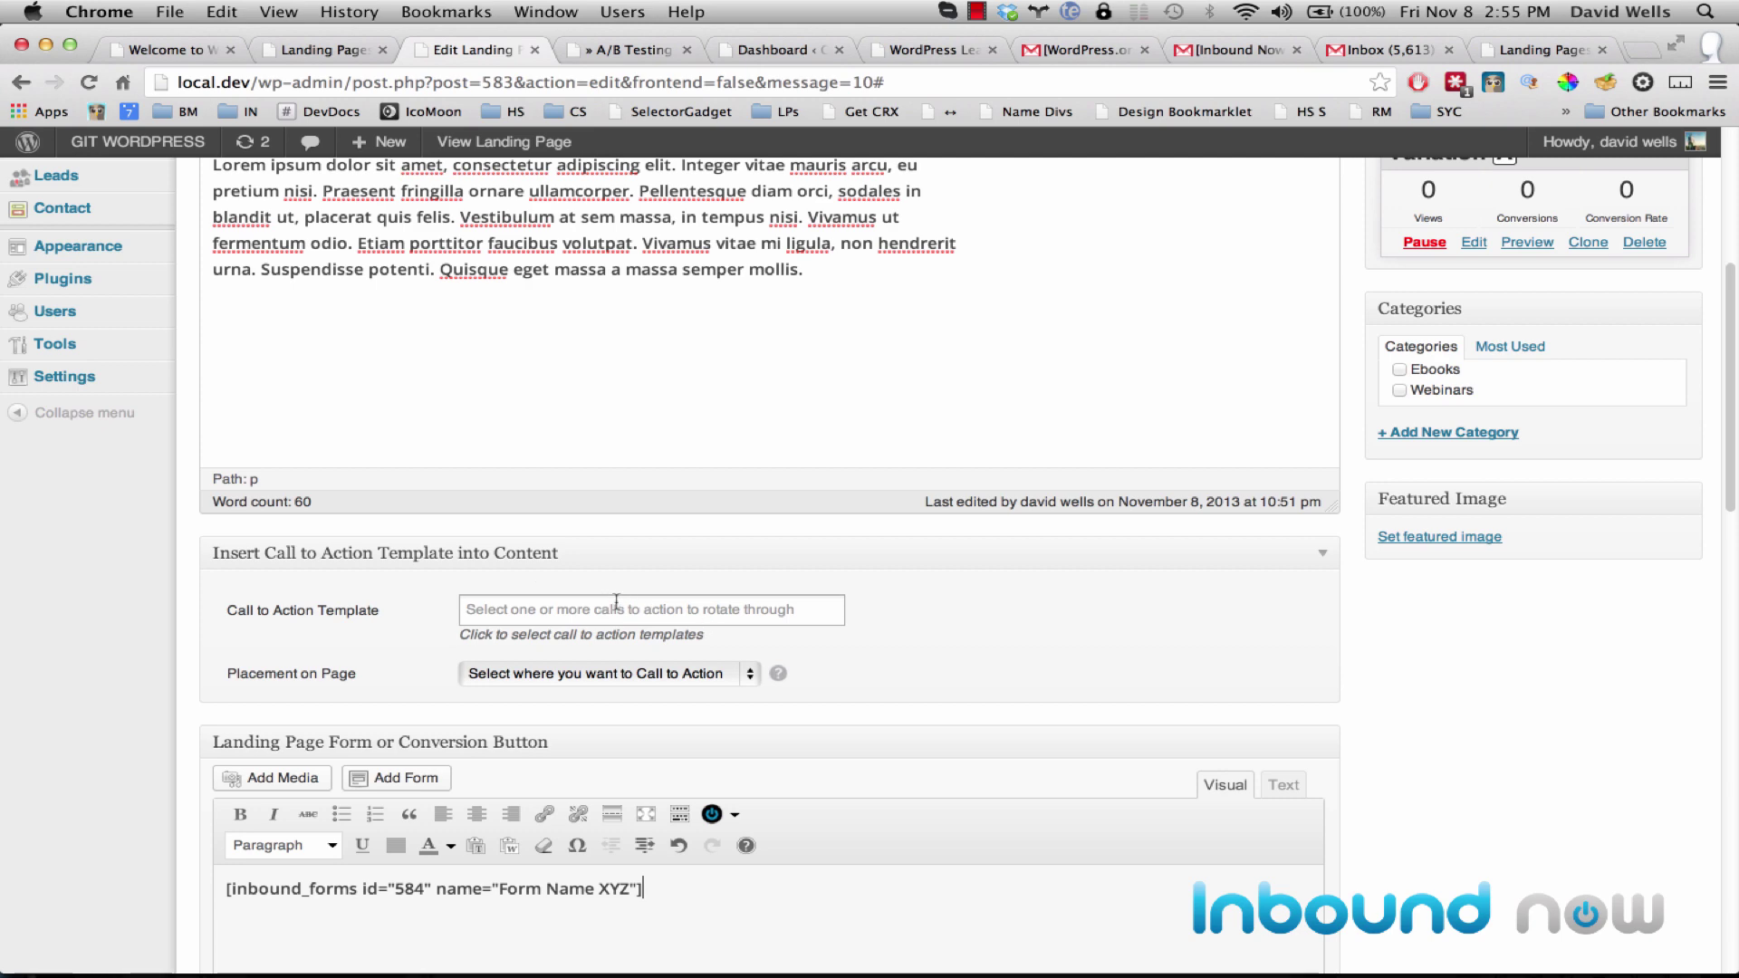
pyautogui.scroll(5, 381, 557)
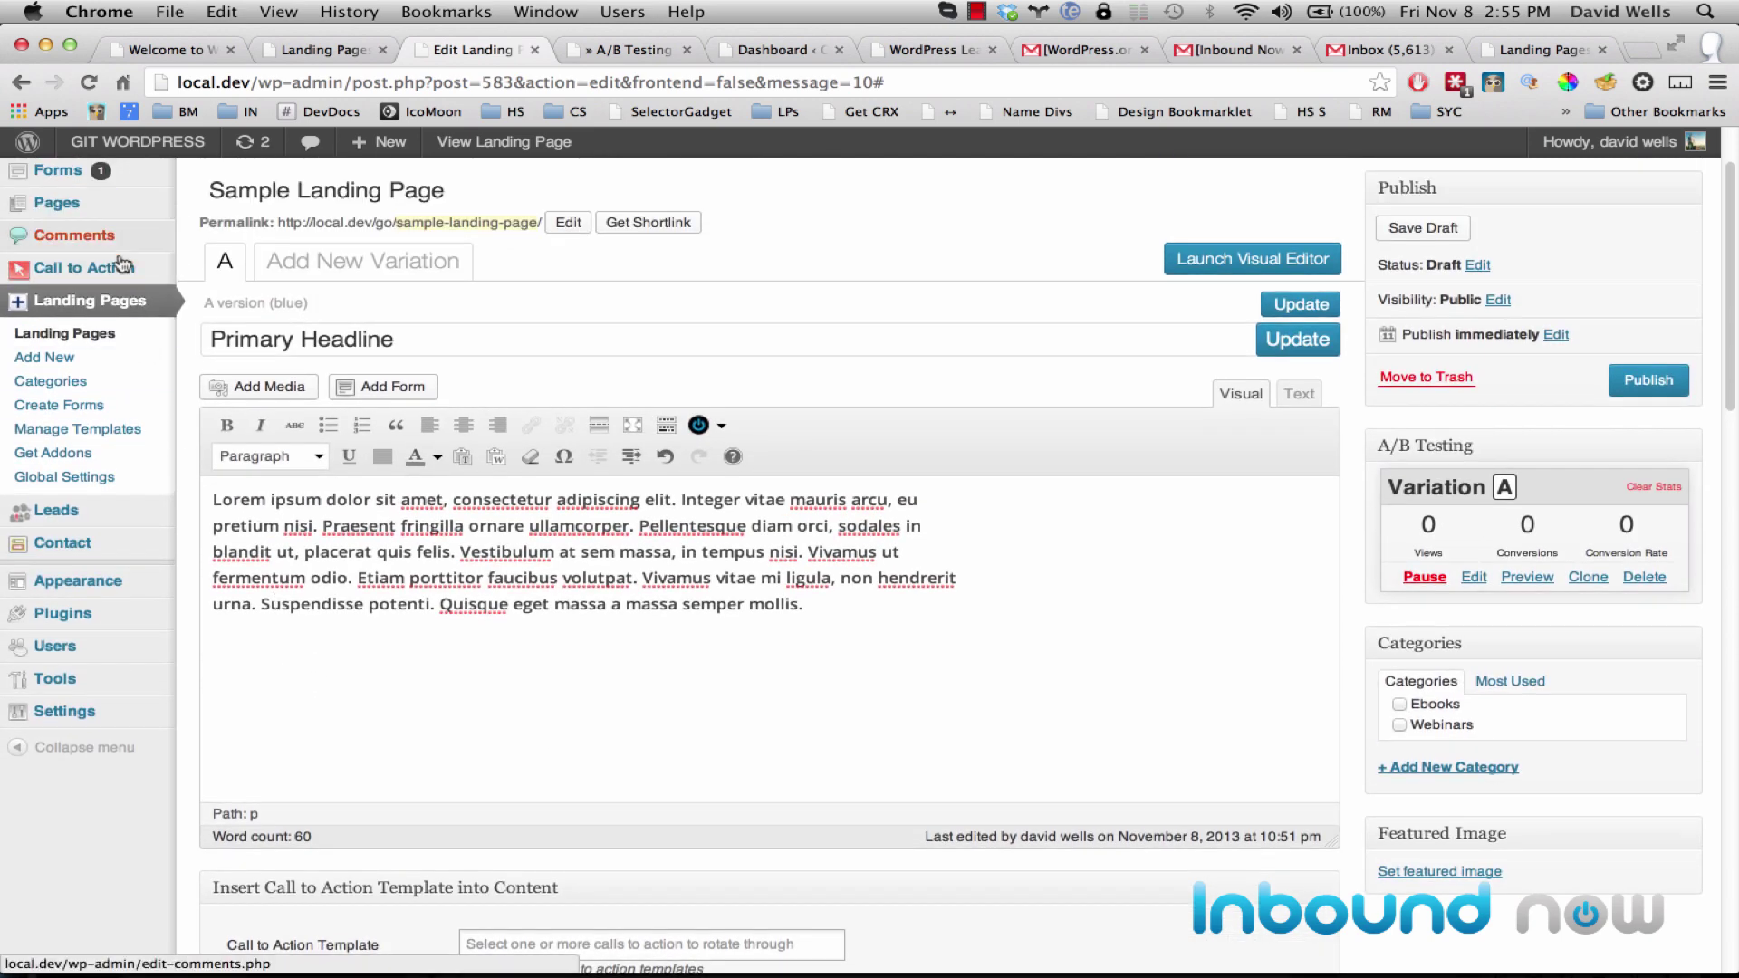
pyautogui.moveTo(122, 269)
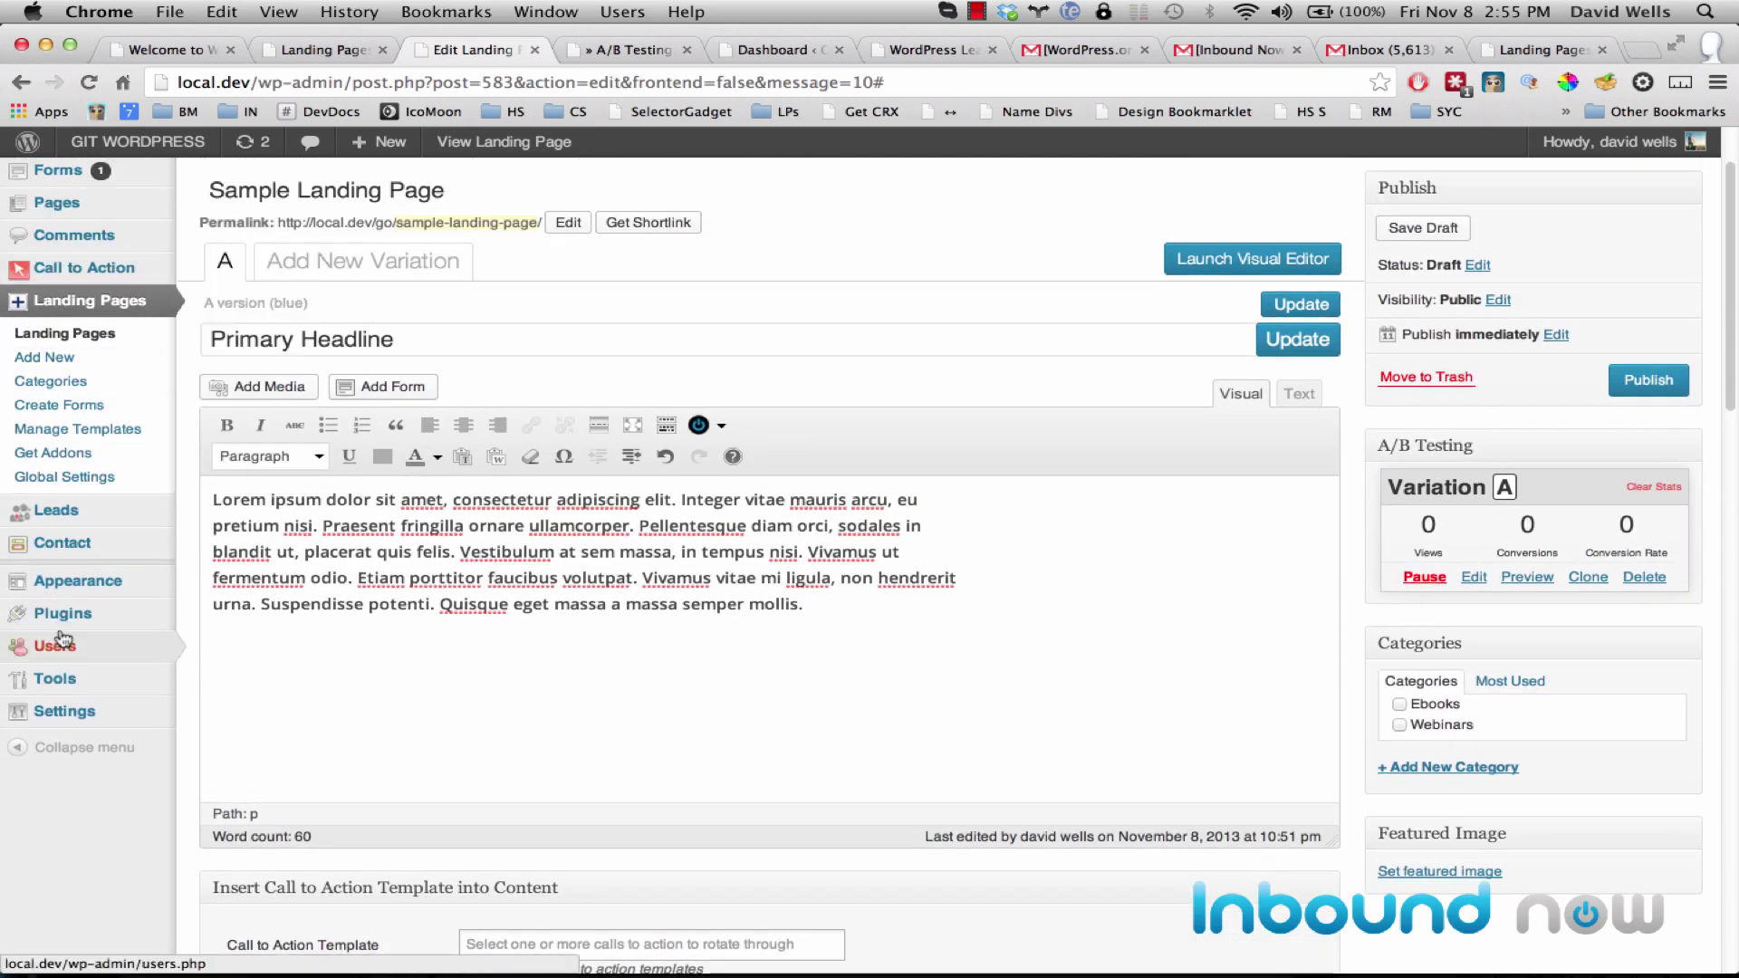
# Check the form shortcode in the conversion area, then publish the landing page and open the live page in a new tab.
pyautogui.scroll(-8, 192, 646)
pyautogui.scroll(-3, 187, 621)
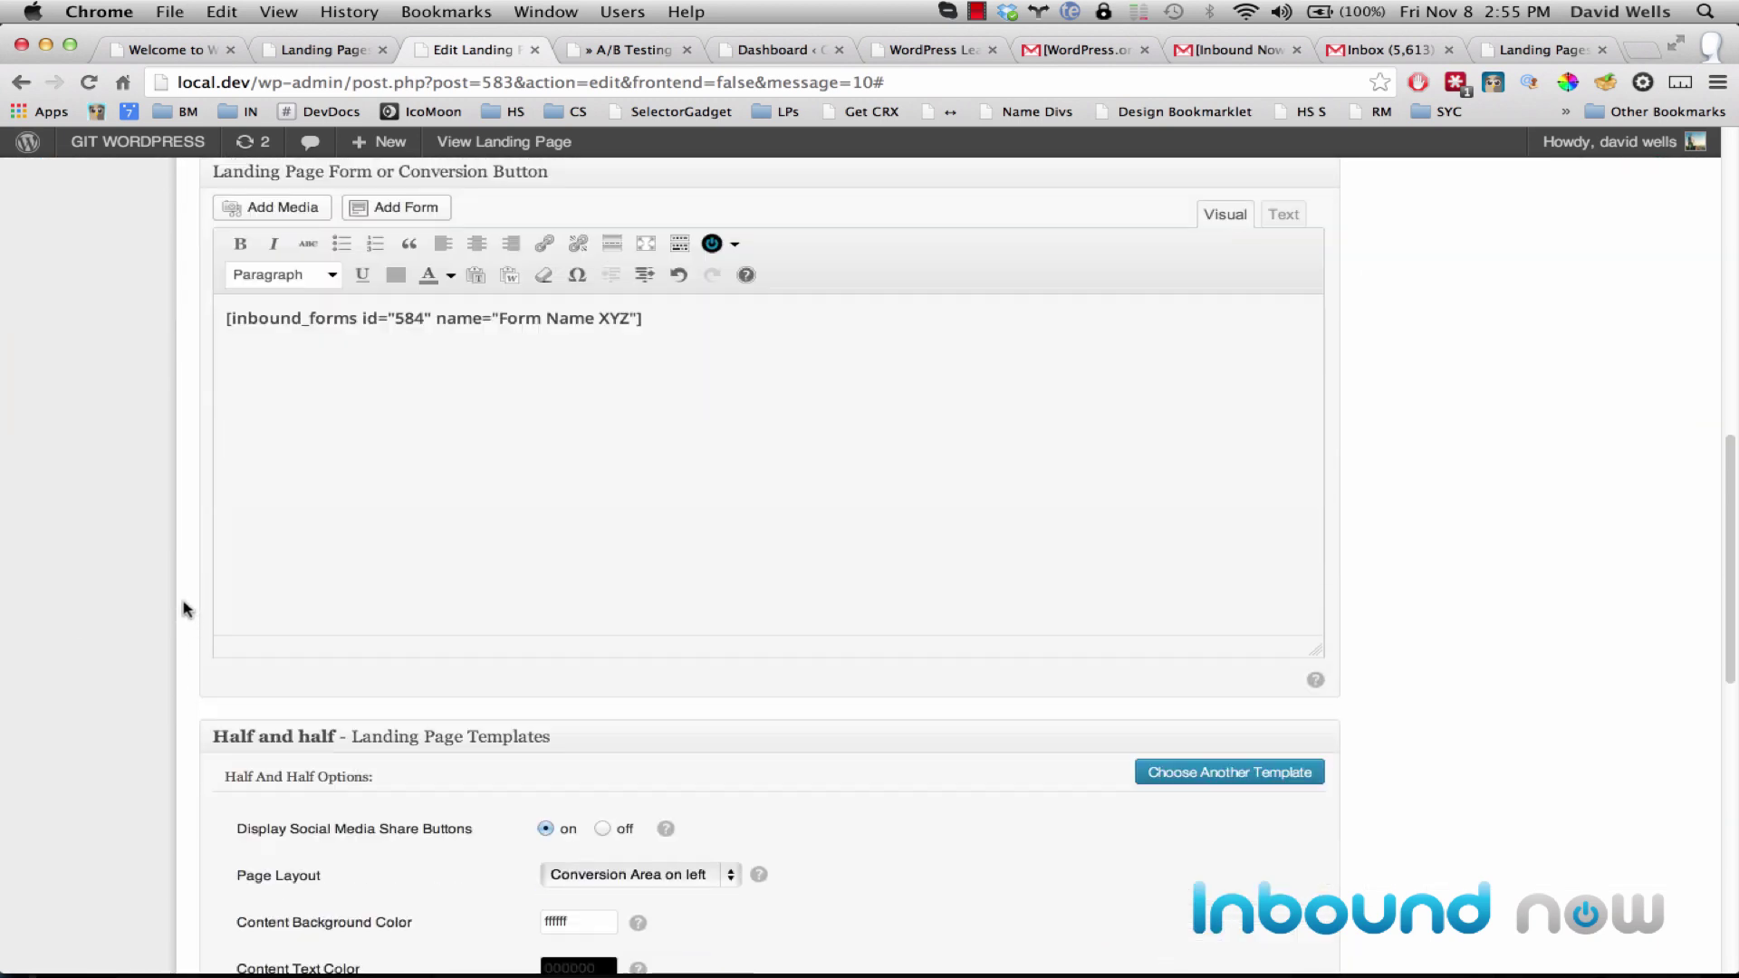
pyautogui.scroll(4, 183, 575)
pyautogui.scroll(6, 223, 569)
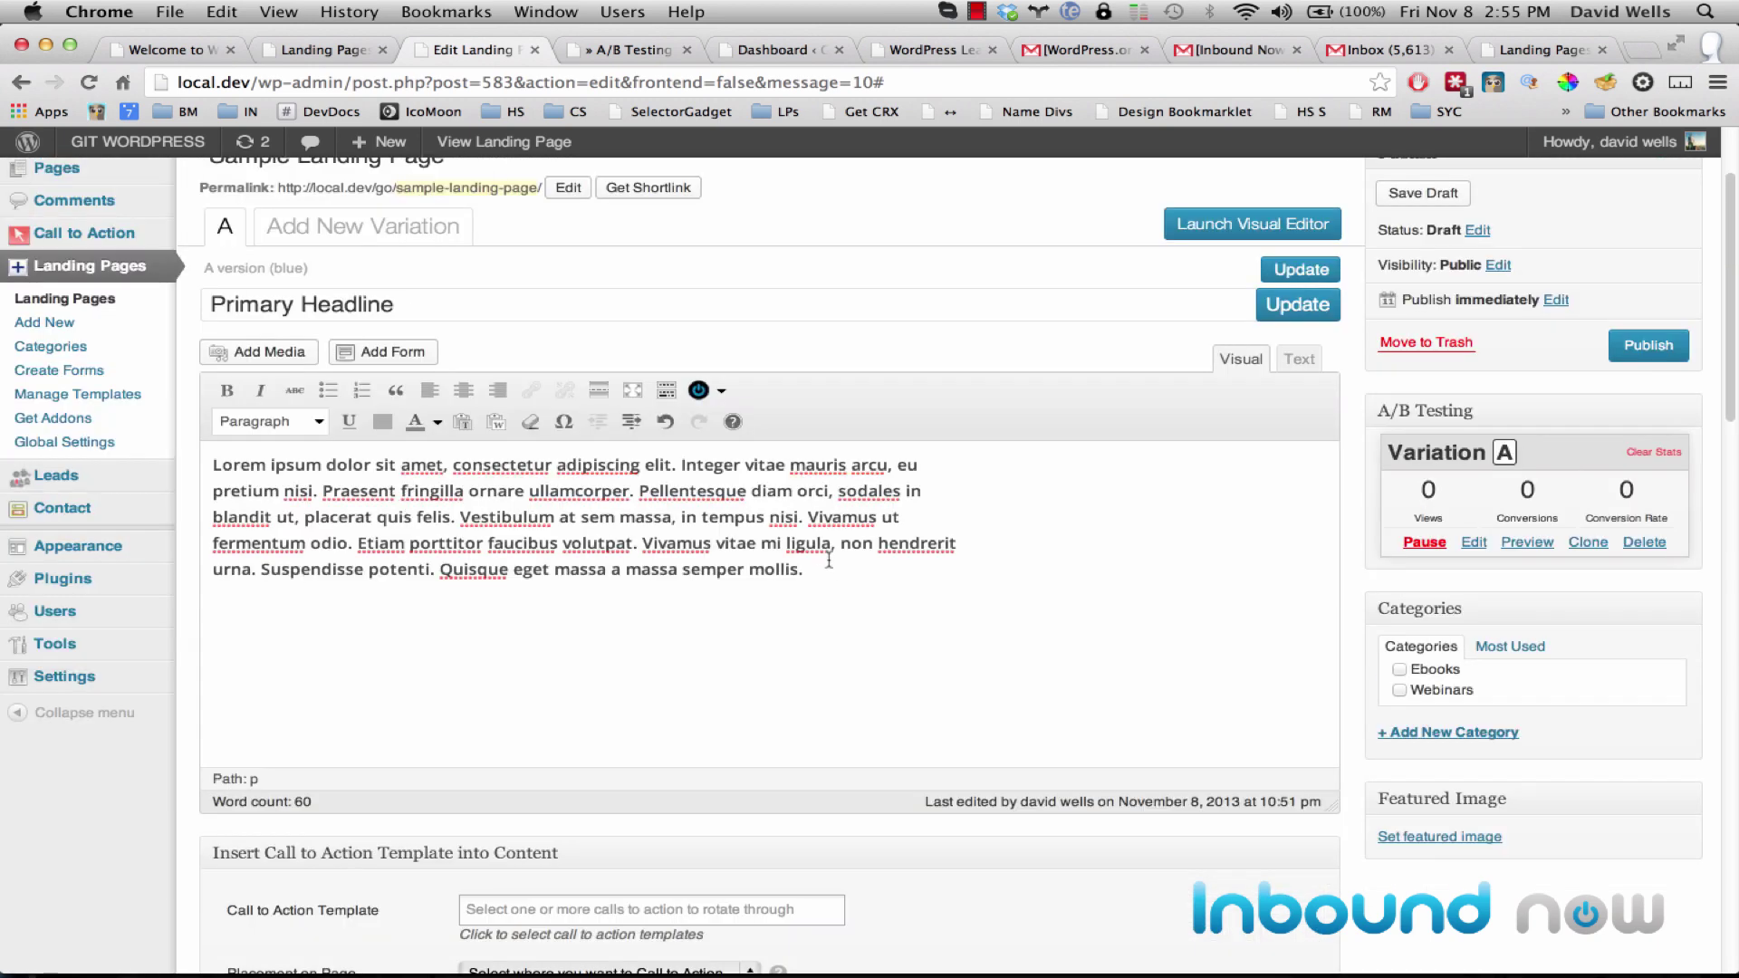
pyautogui.click(1633, 347)
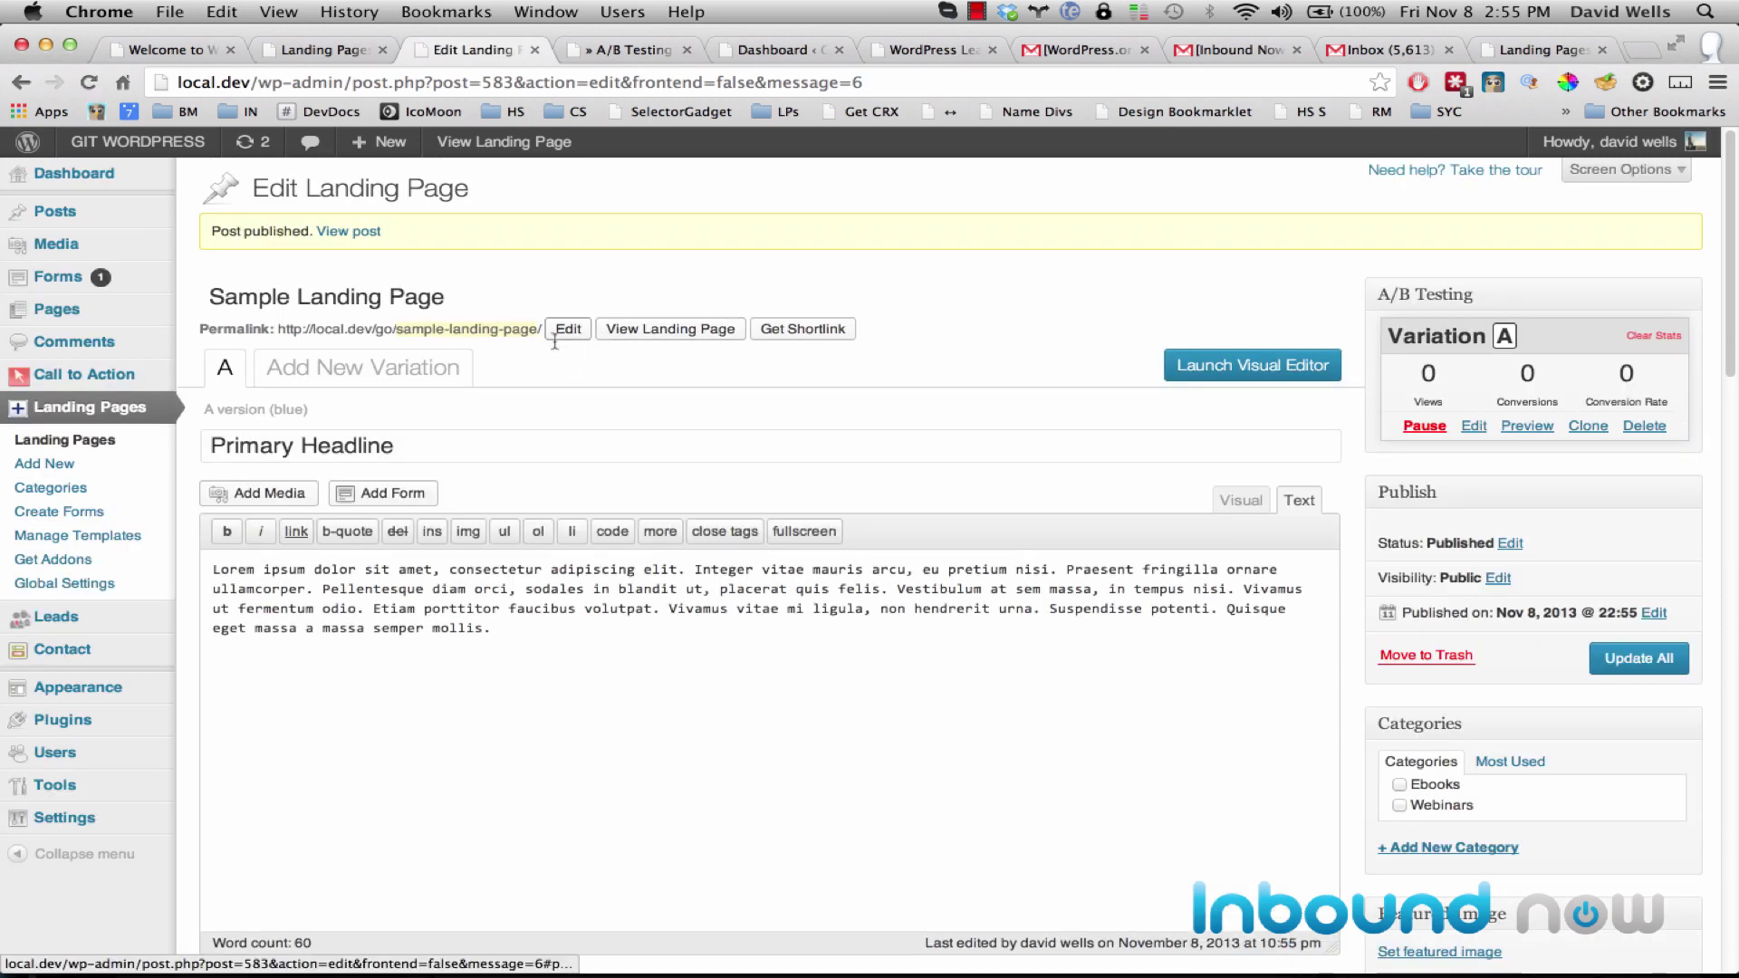
pyautogui.keyDown('super'); pyautogui.click(337, 233); pyautogui.keyUp('super')
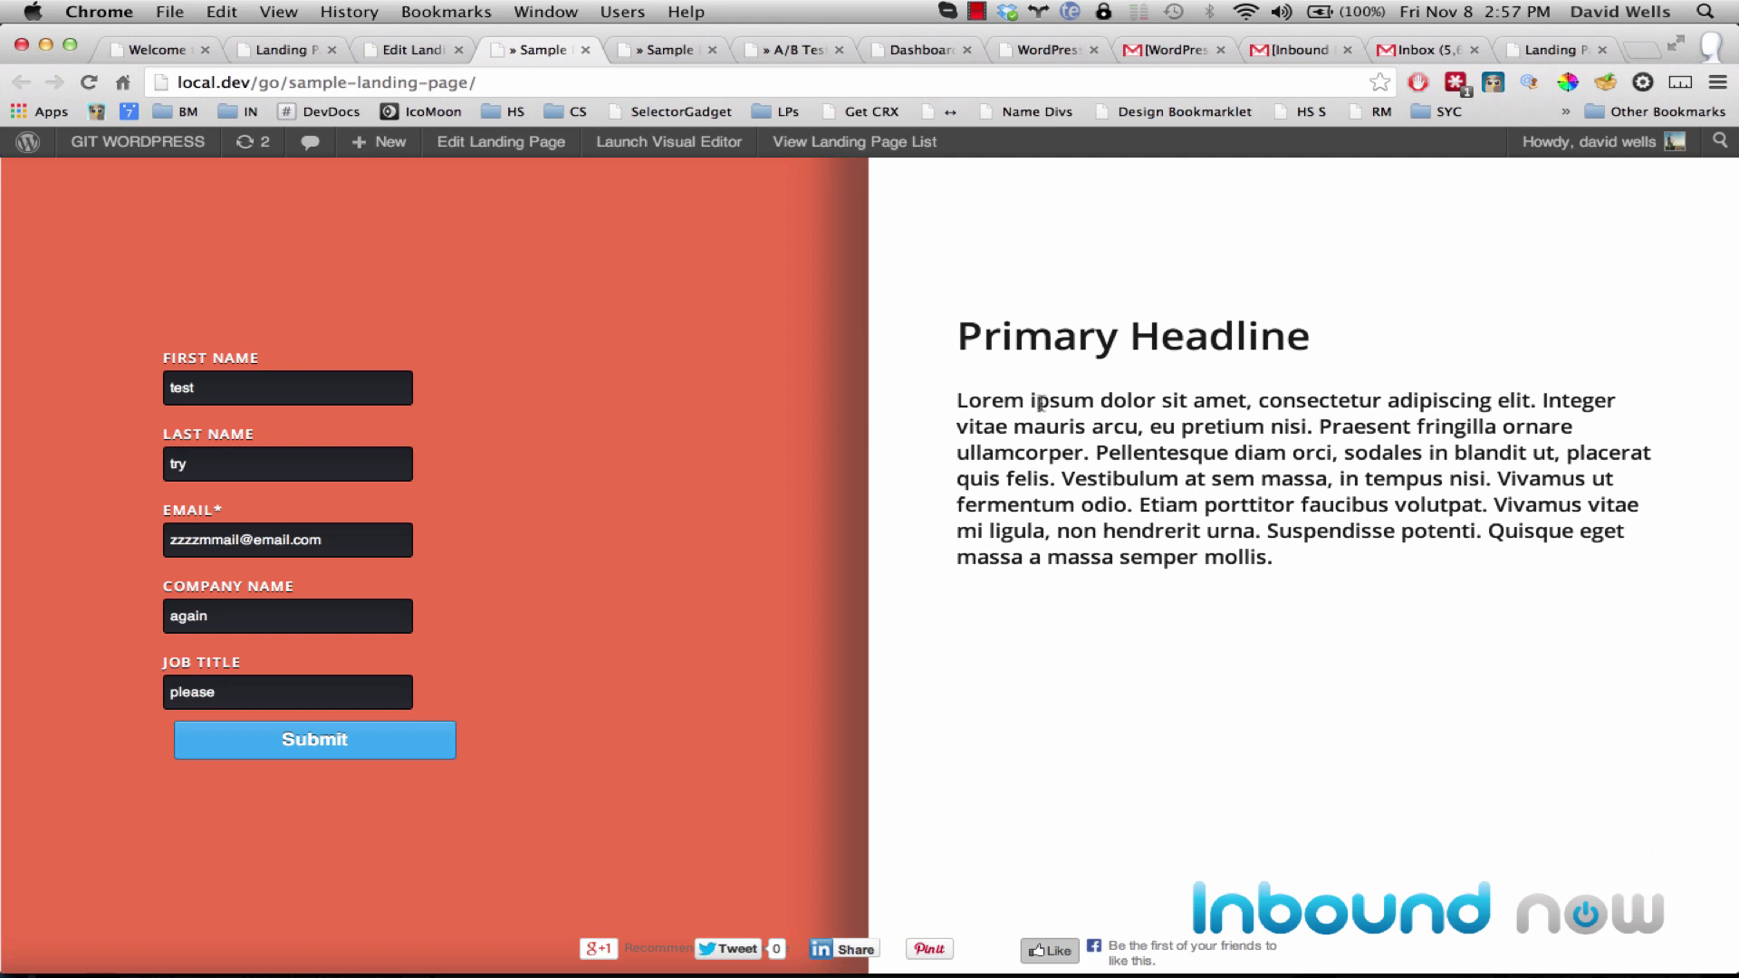
# Examine the headline, body text and form fields on the published landing page.
pyautogui.moveTo(980, 345); pyautogui.dragTo(1262, 320)
pyautogui.moveTo(1313, 560); pyautogui.dragTo(958, 399)
pyautogui.click(965, 397)
pyautogui.click(249, 391)
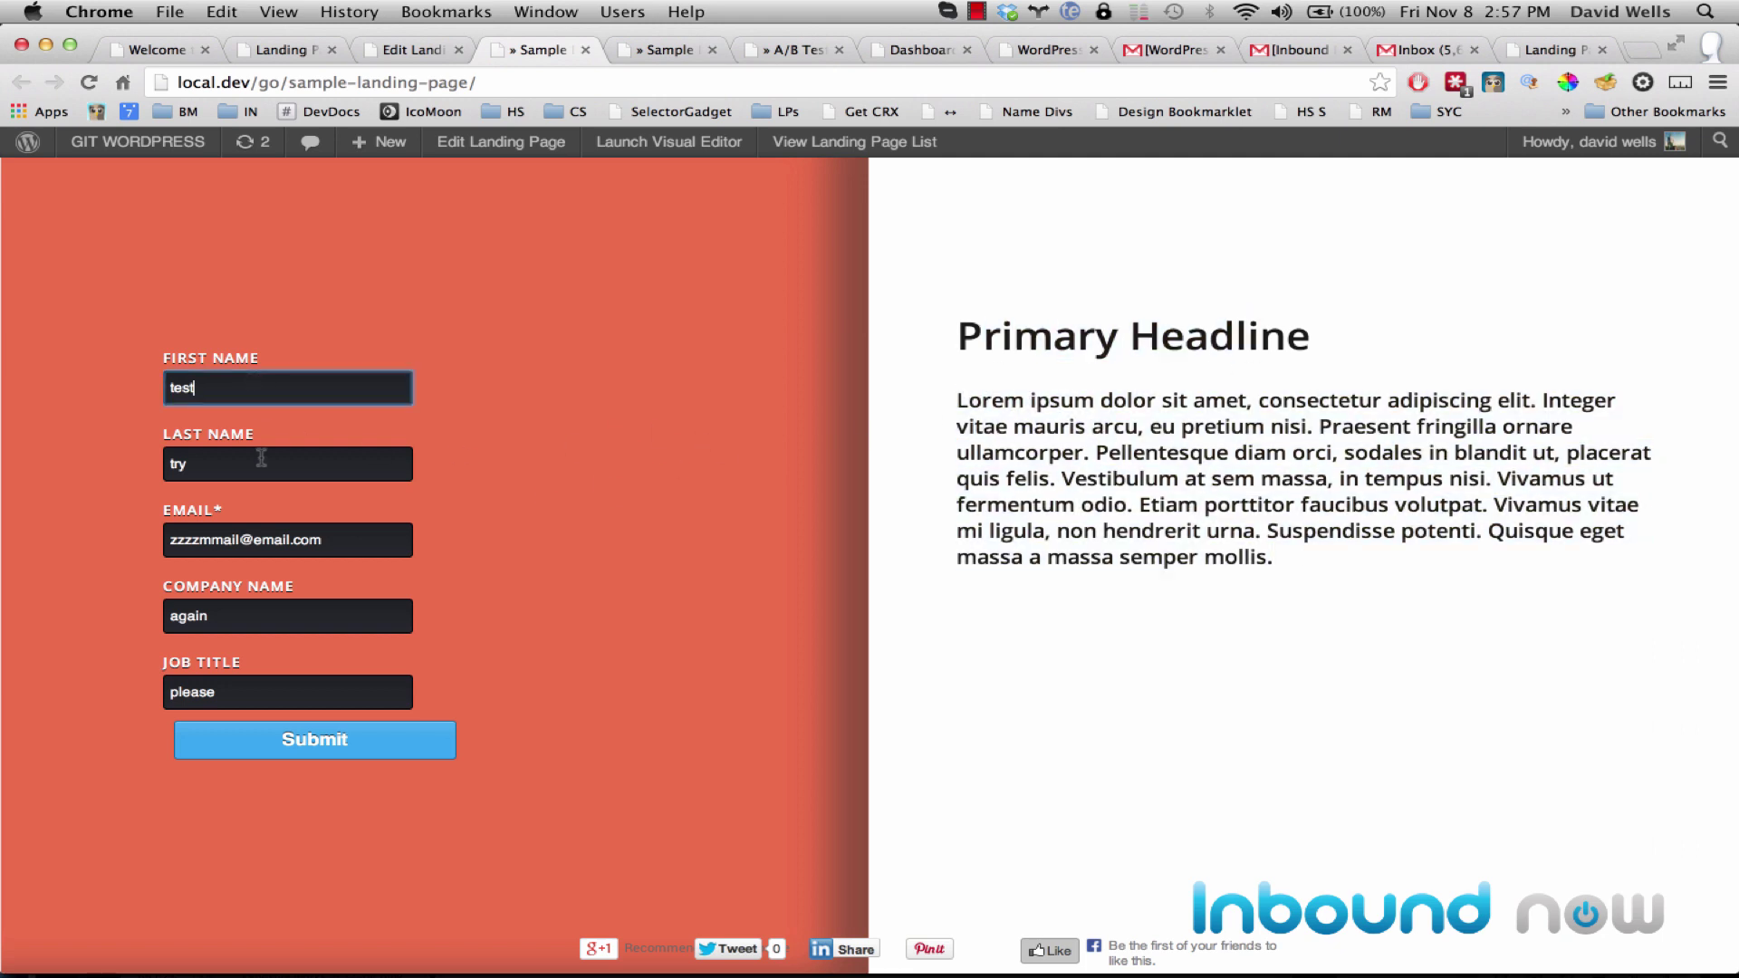
pyautogui.click(261, 470)
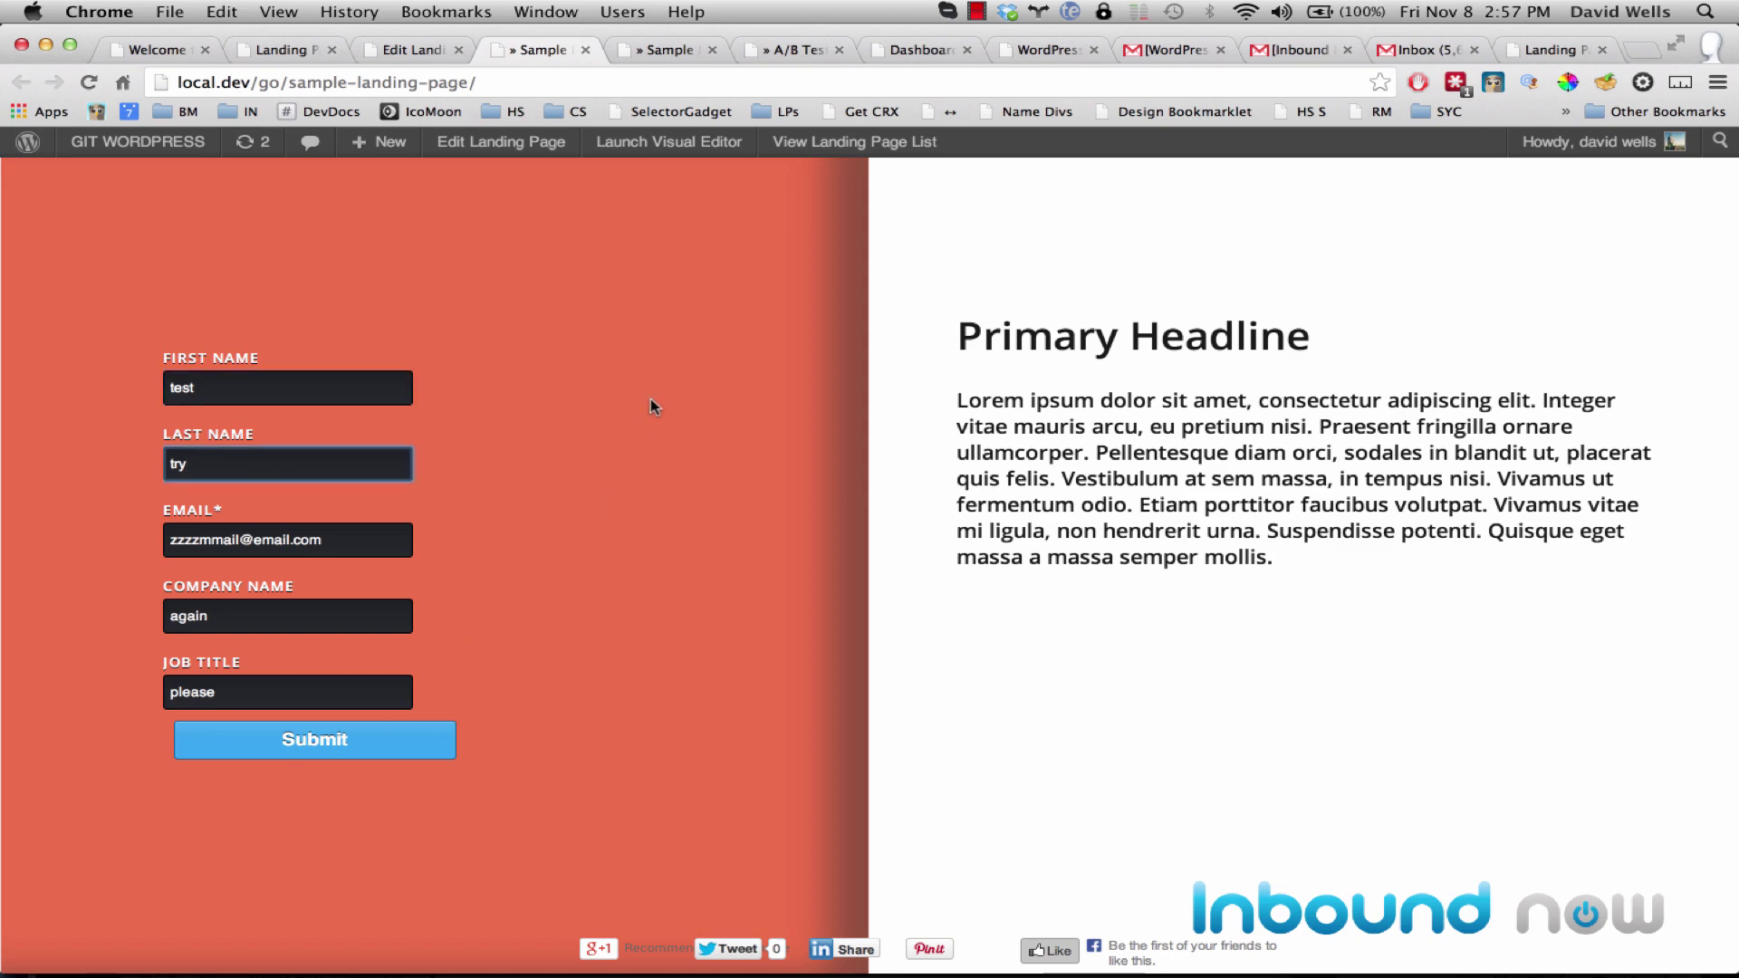
# Return to the landing page's edit screen and change variation A's note to "A version (red)".
pyautogui.click(413, 49)
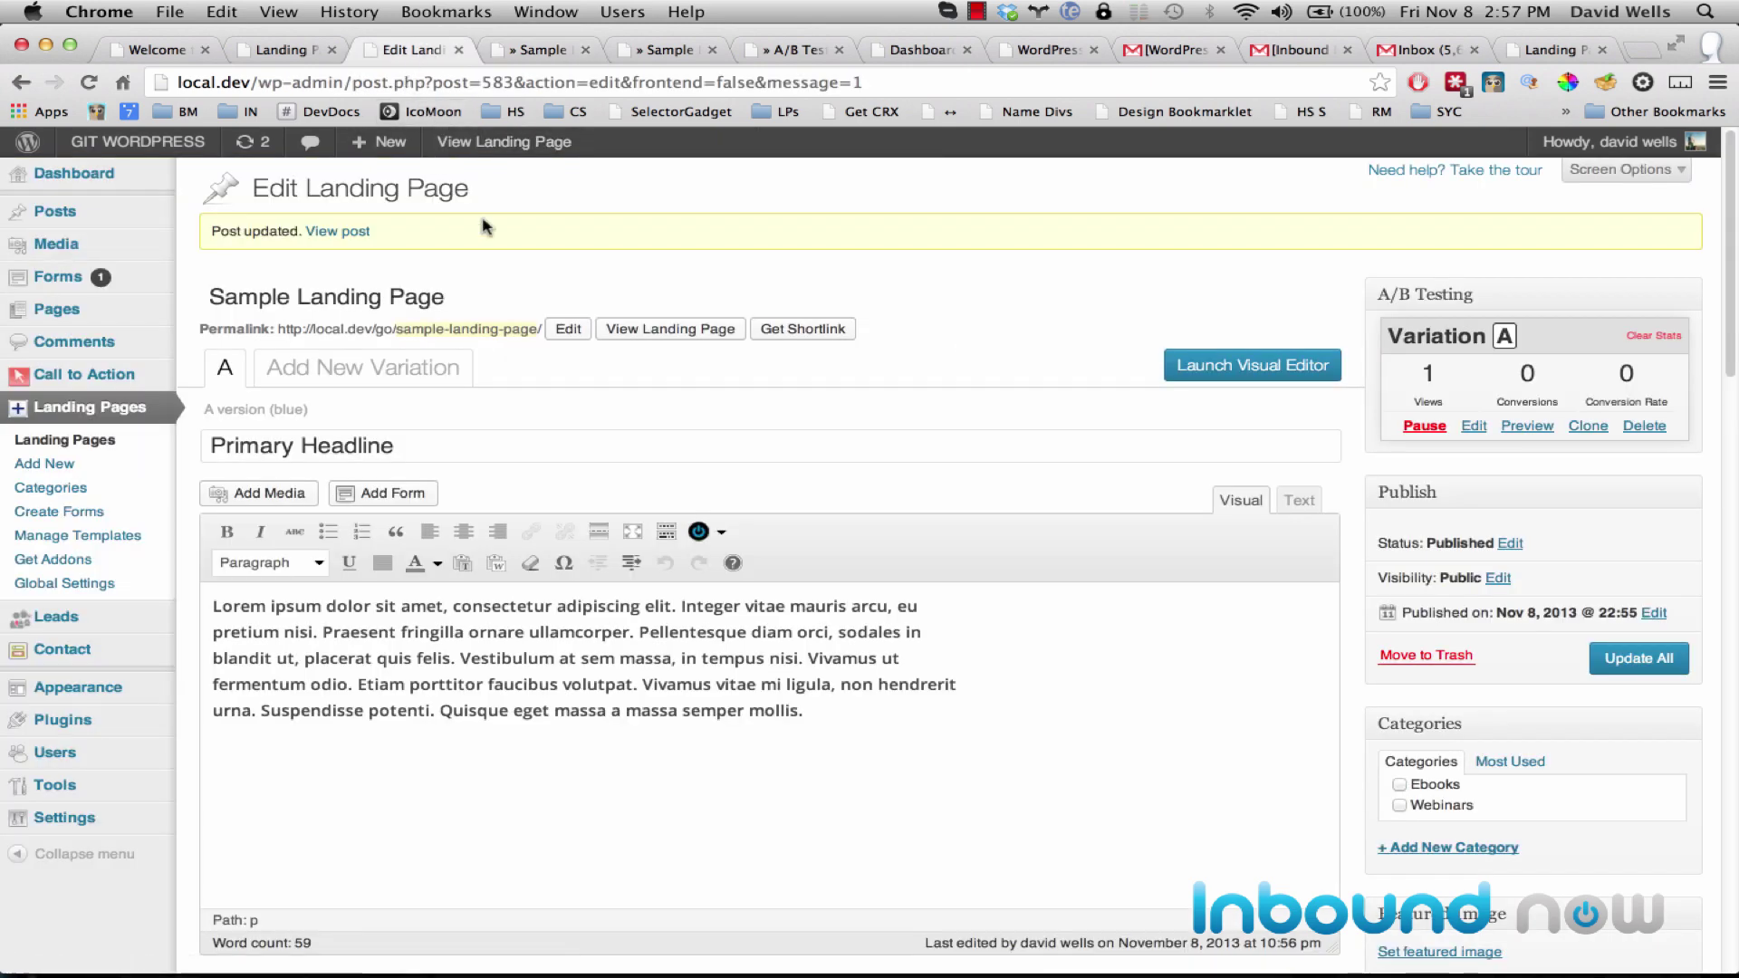
pyautogui.click(290, 410)
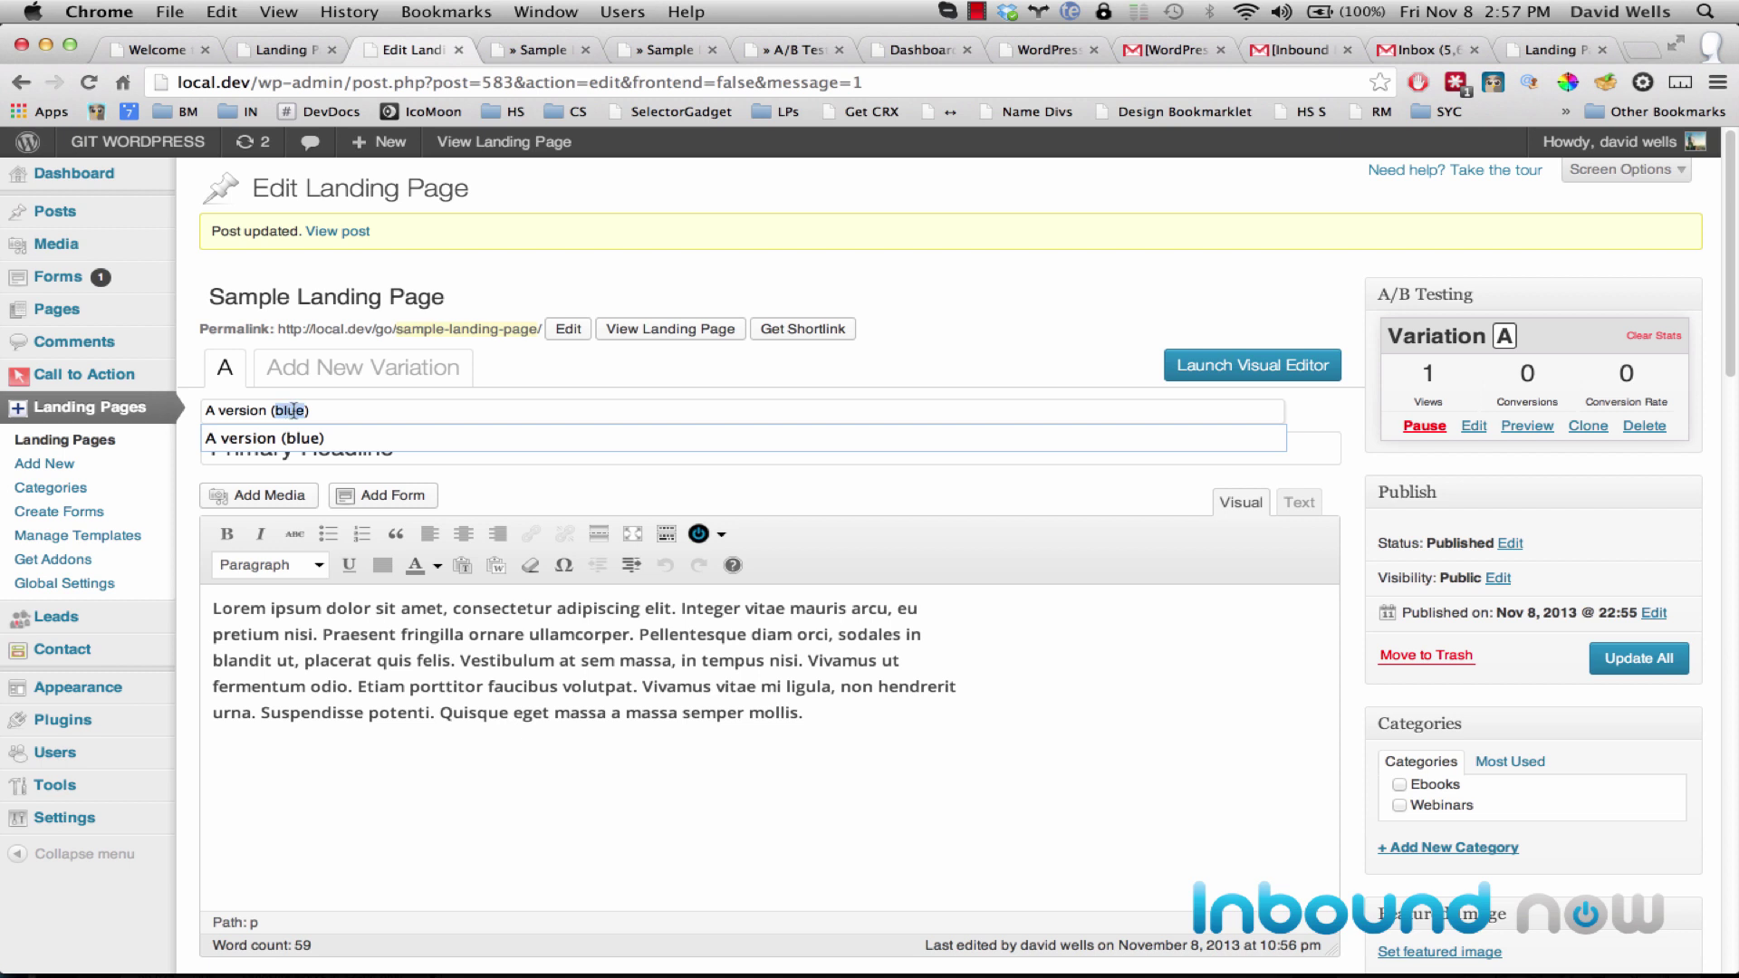
pyautogui.write('red')
pyautogui.click(1328, 412)
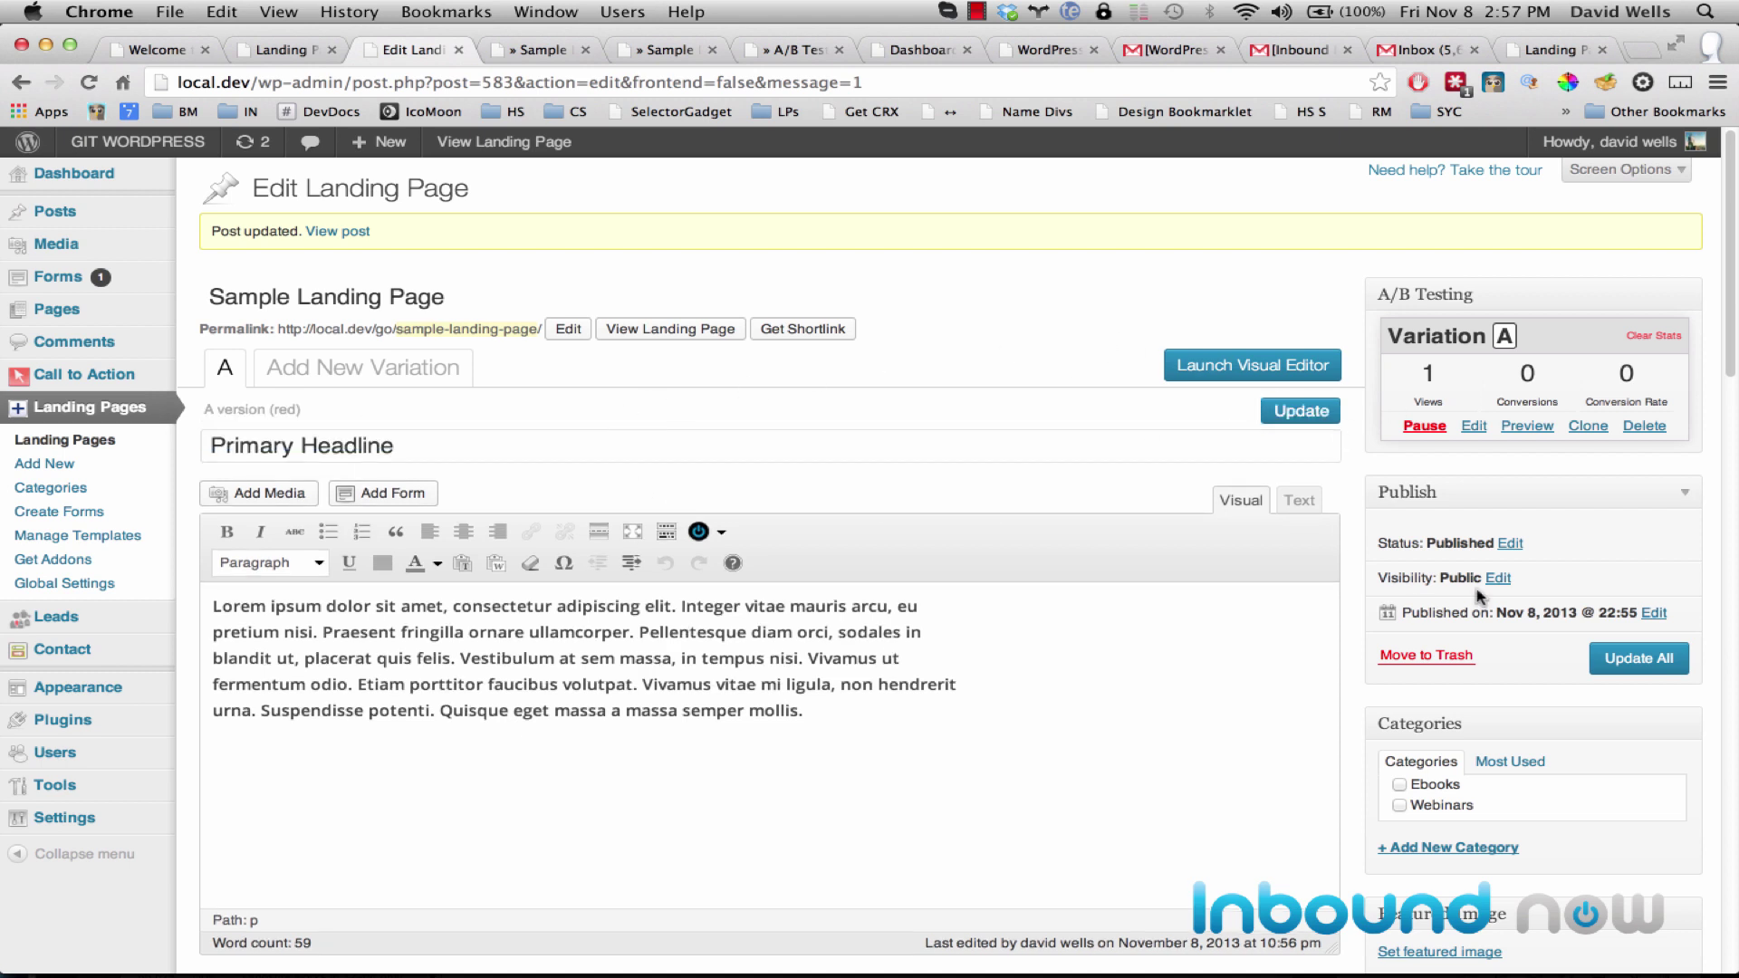
# Review variation A's stats, then set Display Social Media Share Buttons to off in the Half and Half options and save that setting.
pyautogui.scroll(-10, 520, 439)
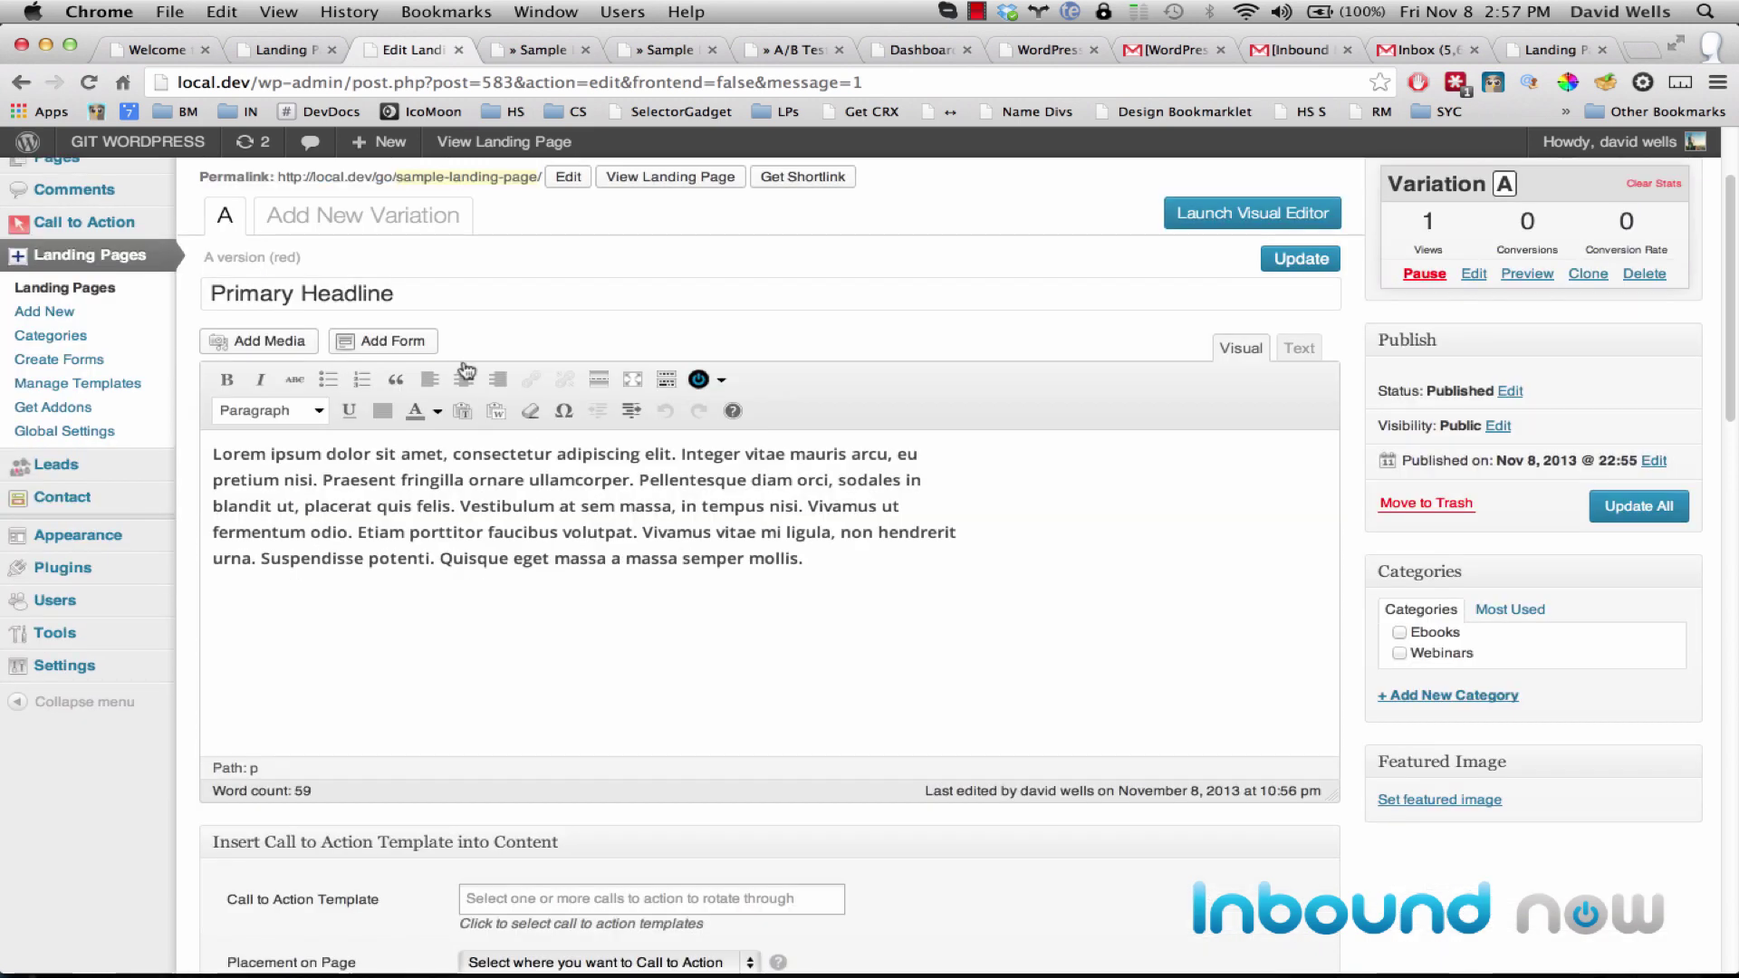
pyautogui.scroll(-12, 214, 428)
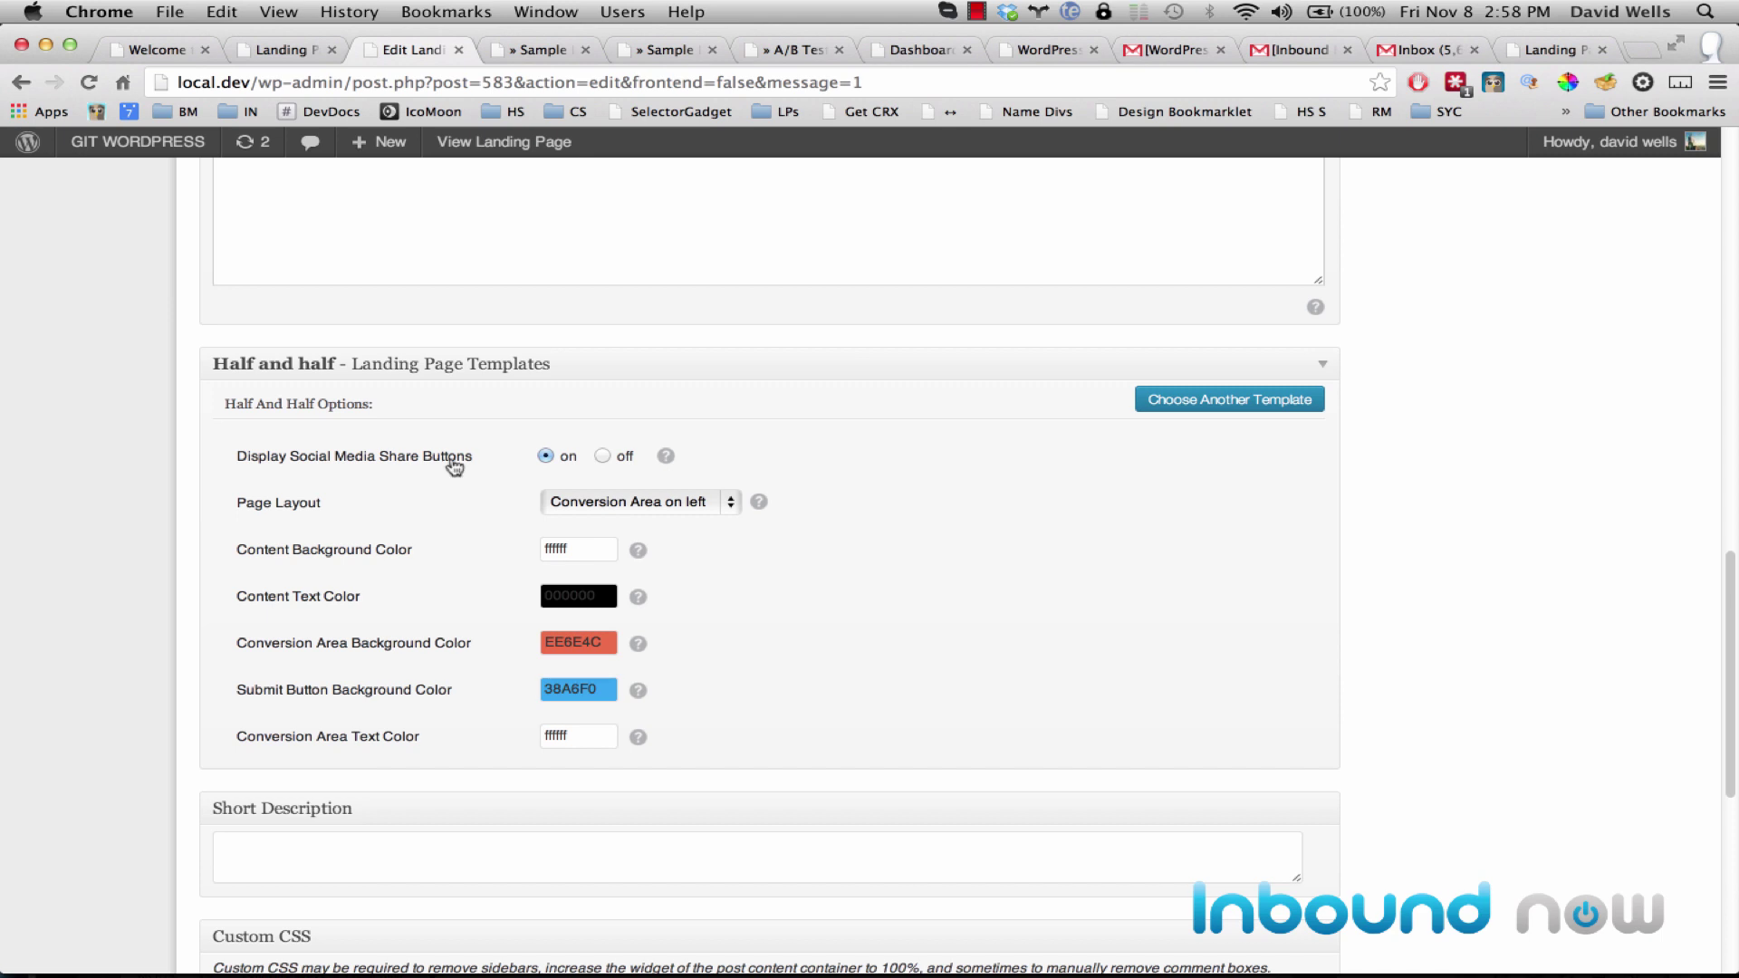
pyautogui.scroll(15, 547, 459)
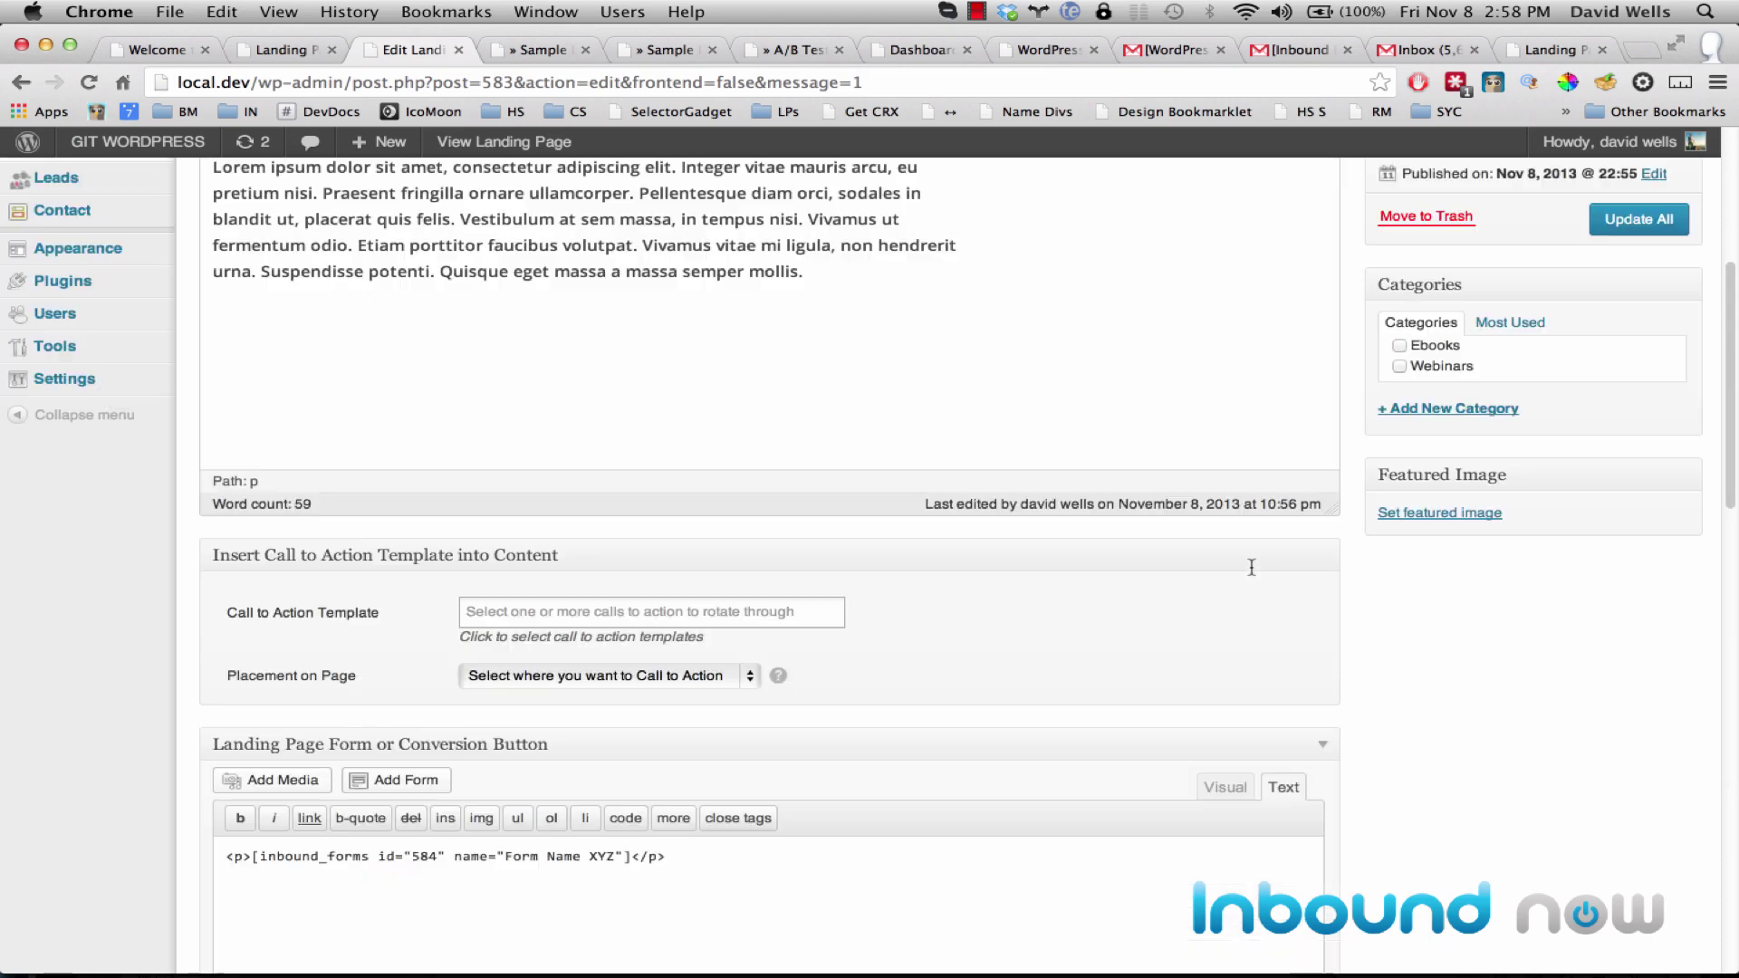
pyautogui.moveTo(1424, 373); pyautogui.dragTo(1653, 373)
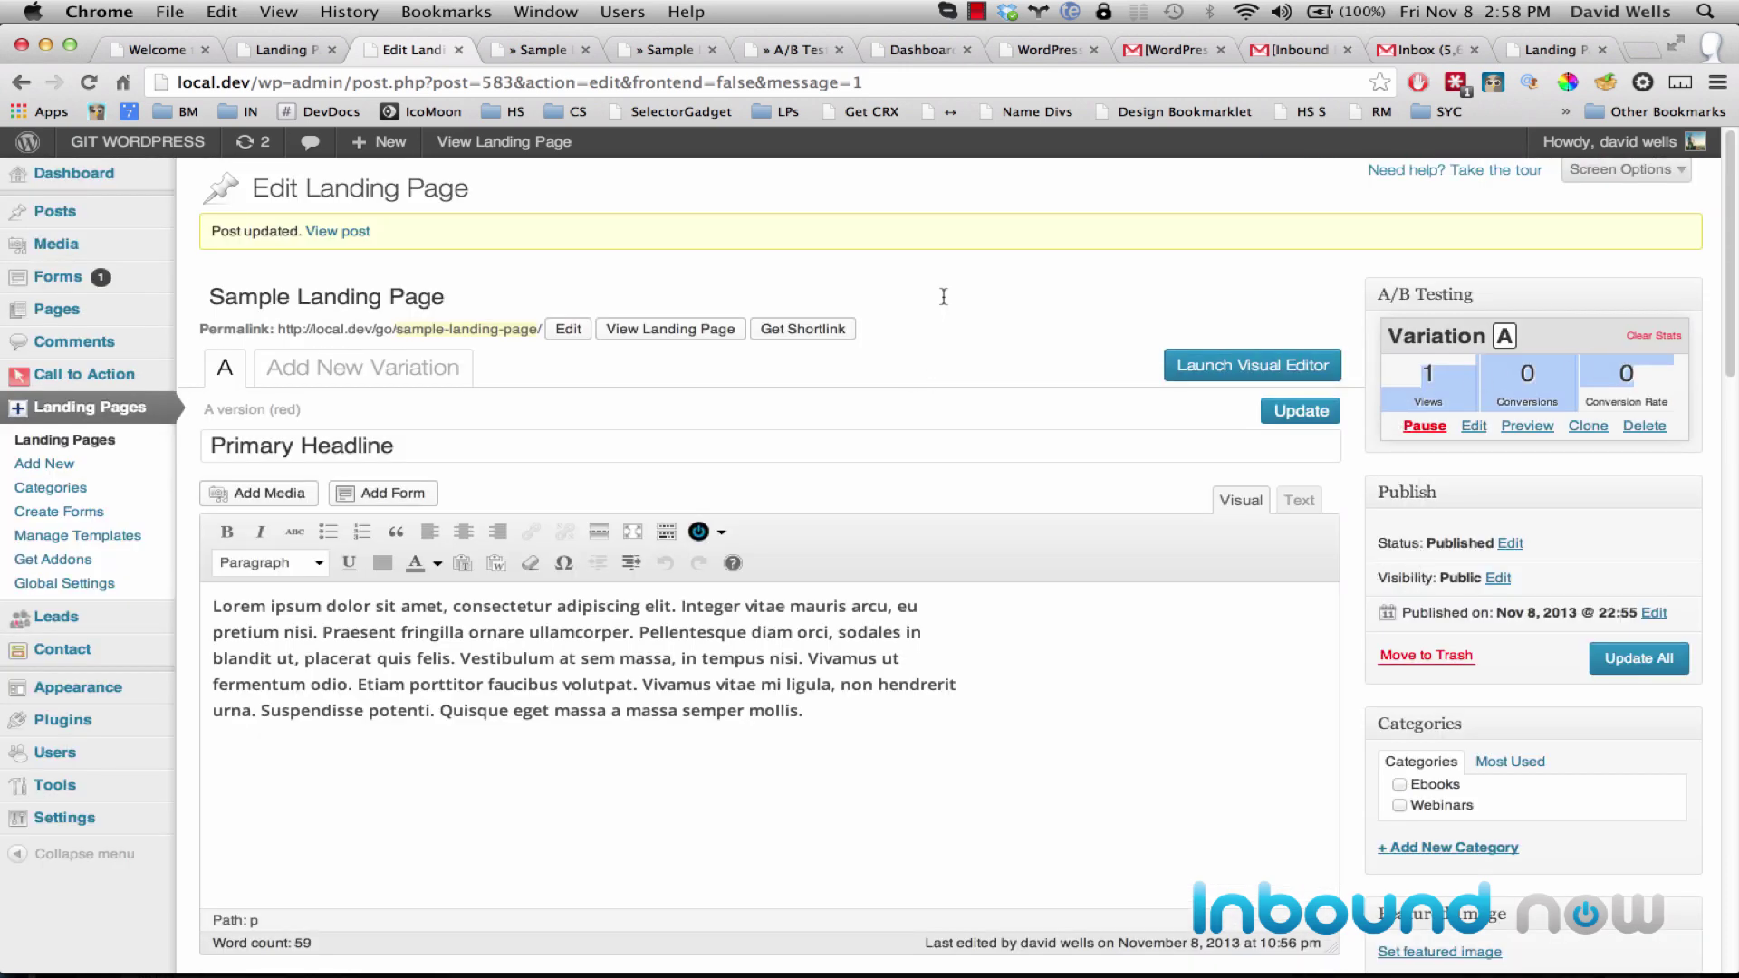
pyautogui.scroll(-15, 946, 292)
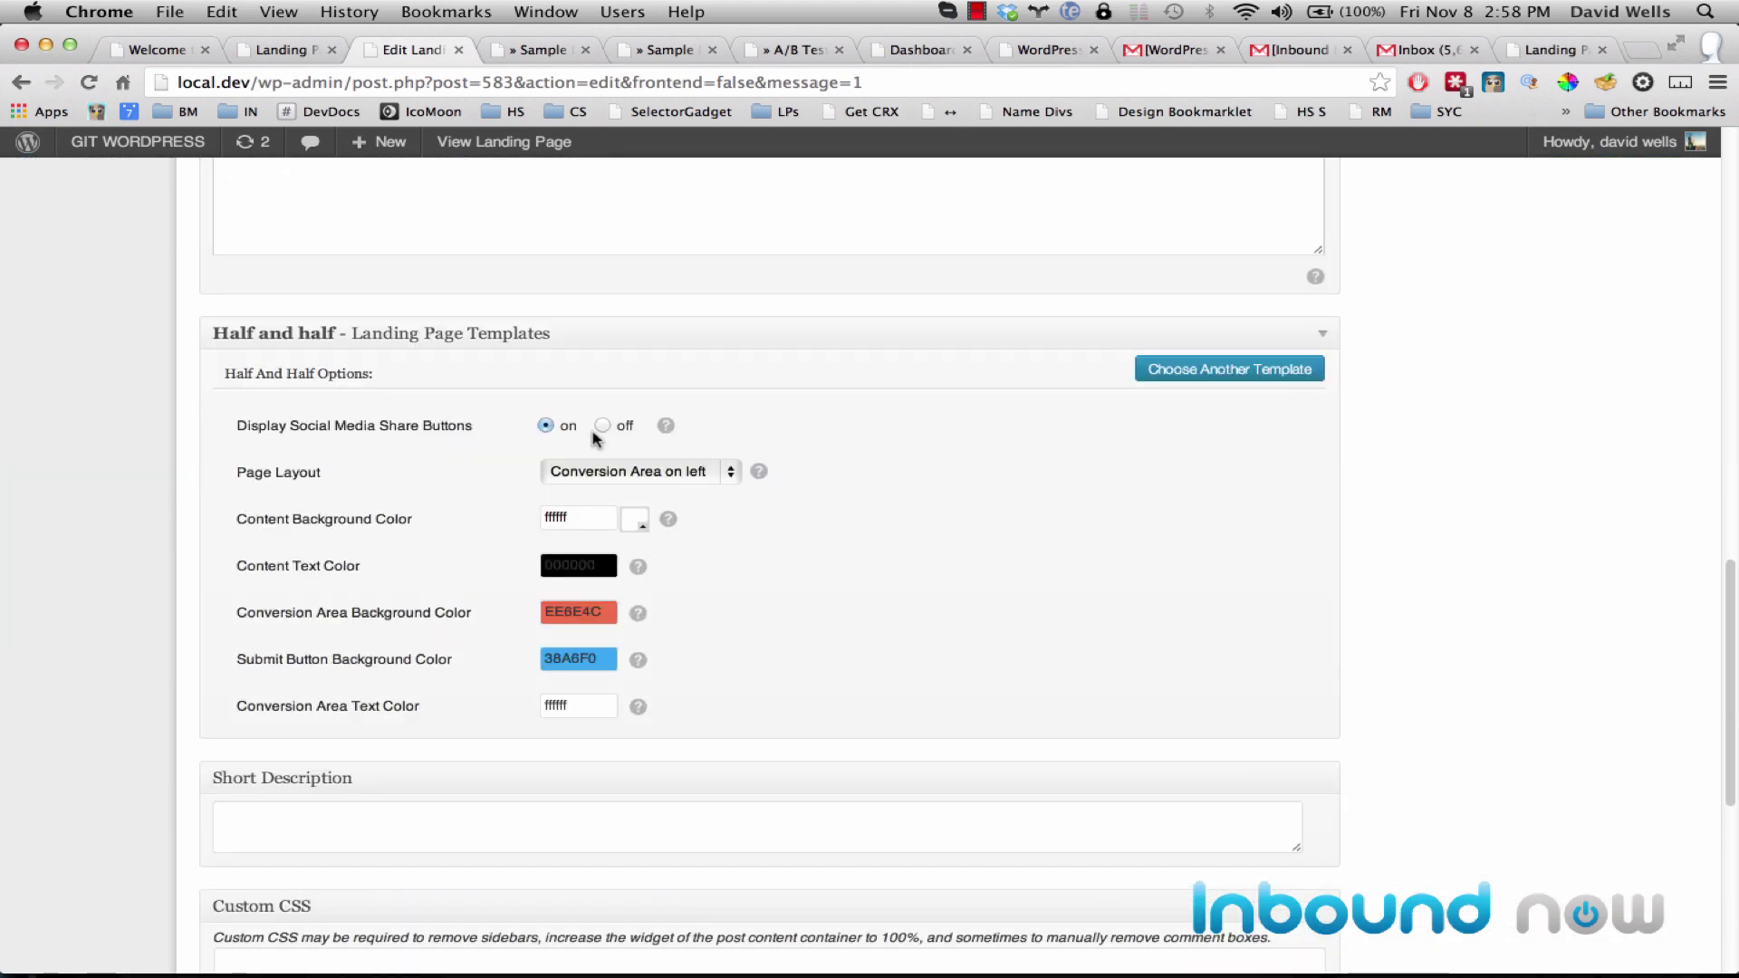
pyautogui.click(602, 425)
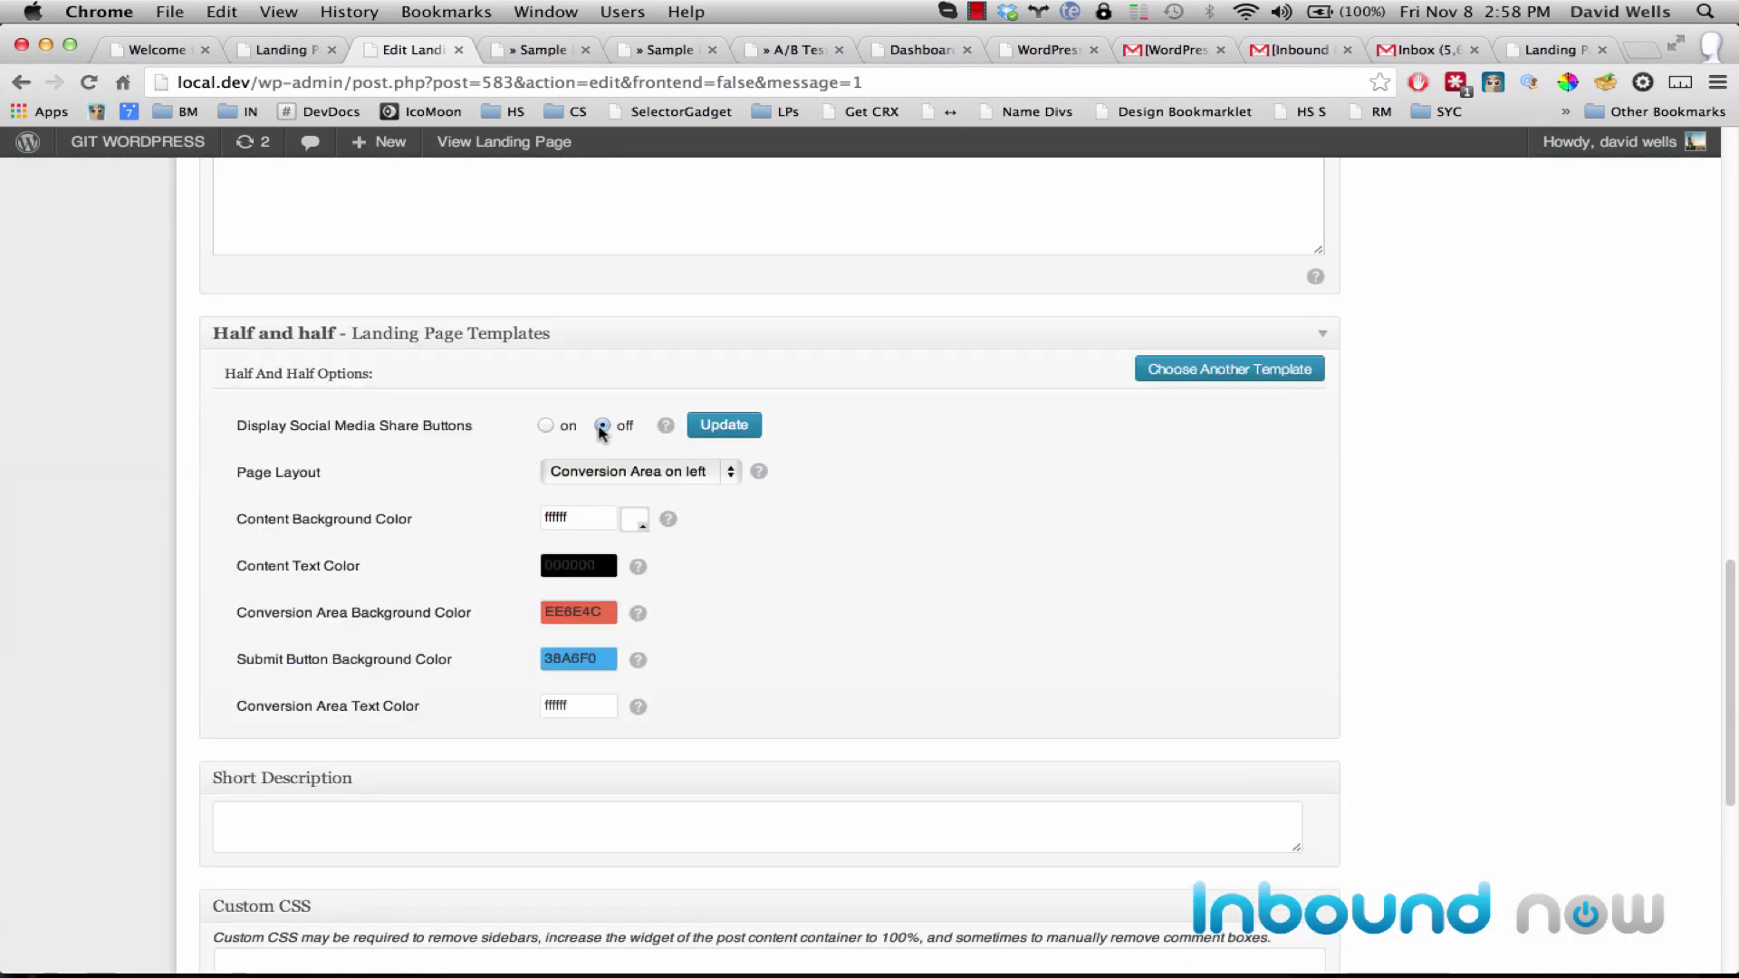
pyautogui.click(722, 431)
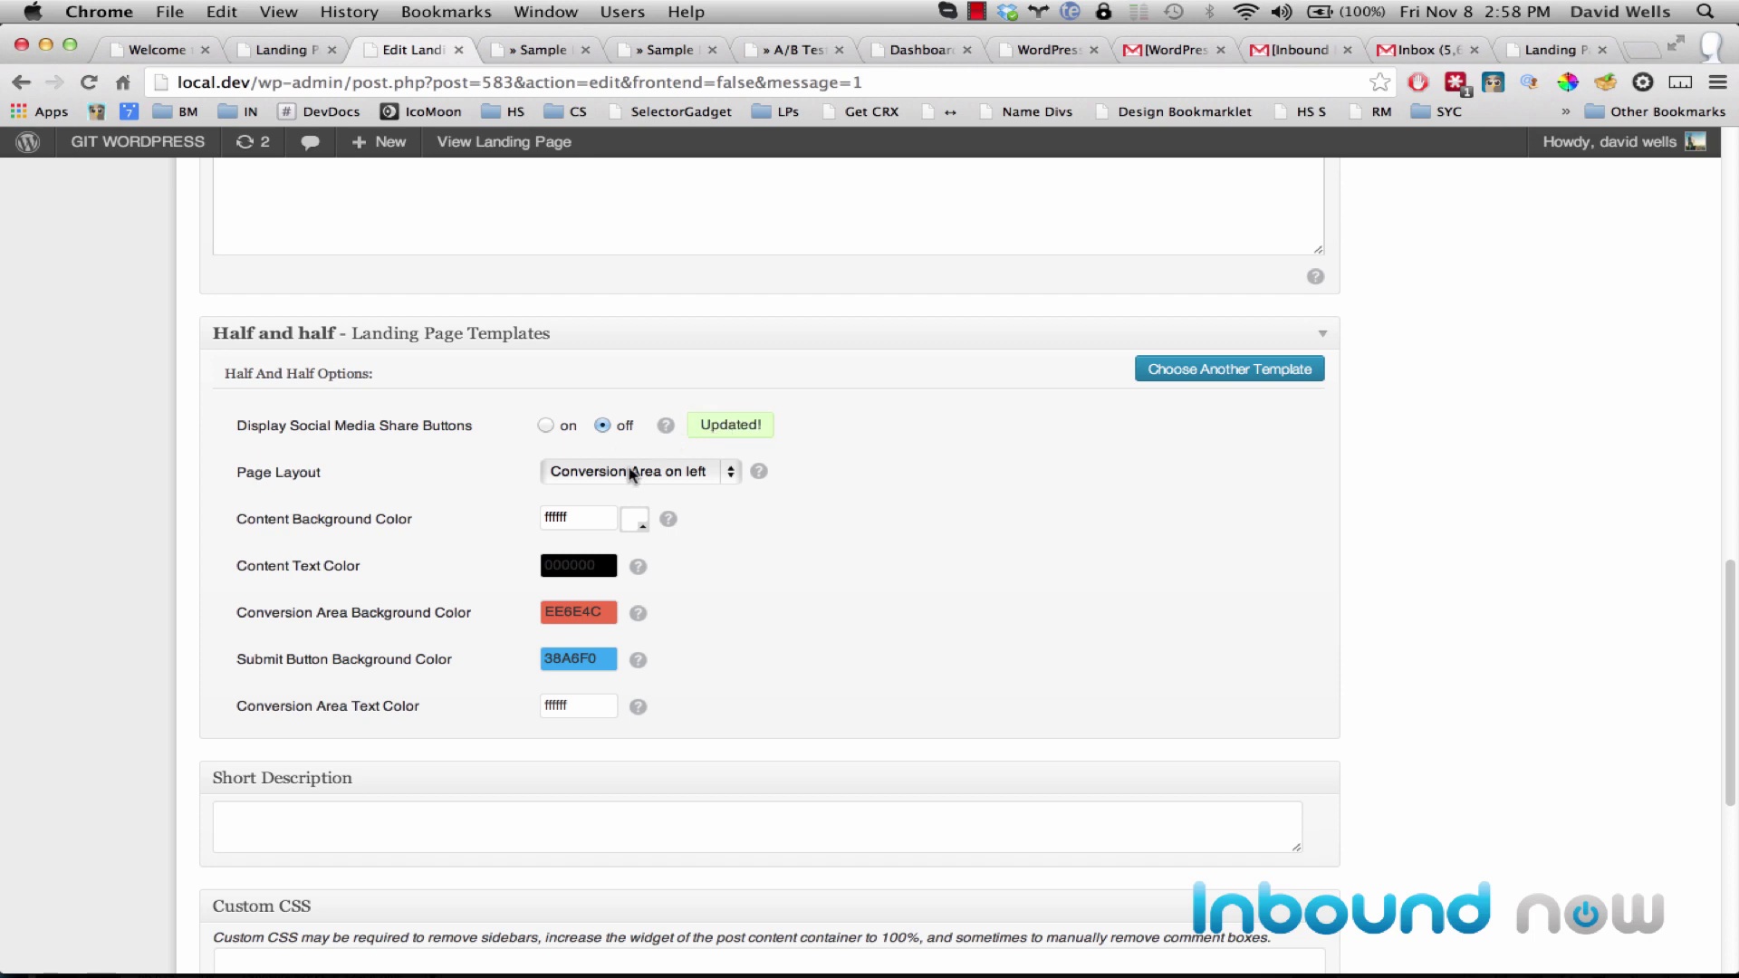
# Set the Page Layout to "Conversion Area on right" and save that setting.
pyautogui.click(632, 472)
pyautogui.click(670, 452)
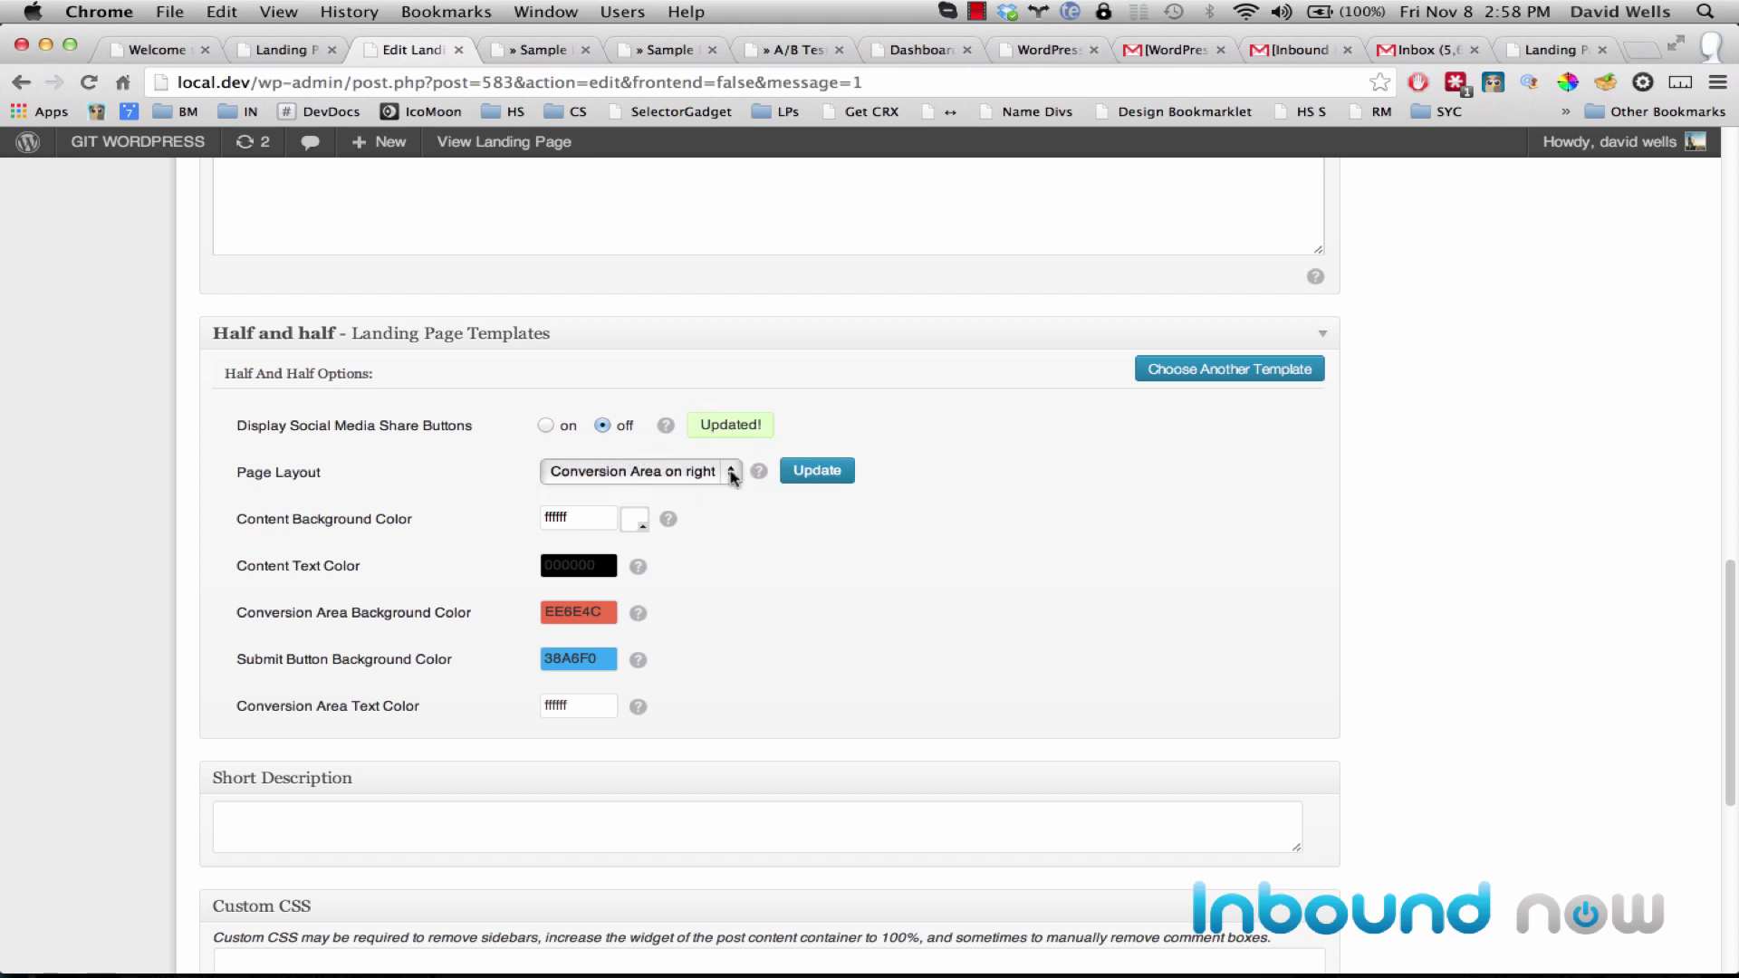
pyautogui.click(810, 472)
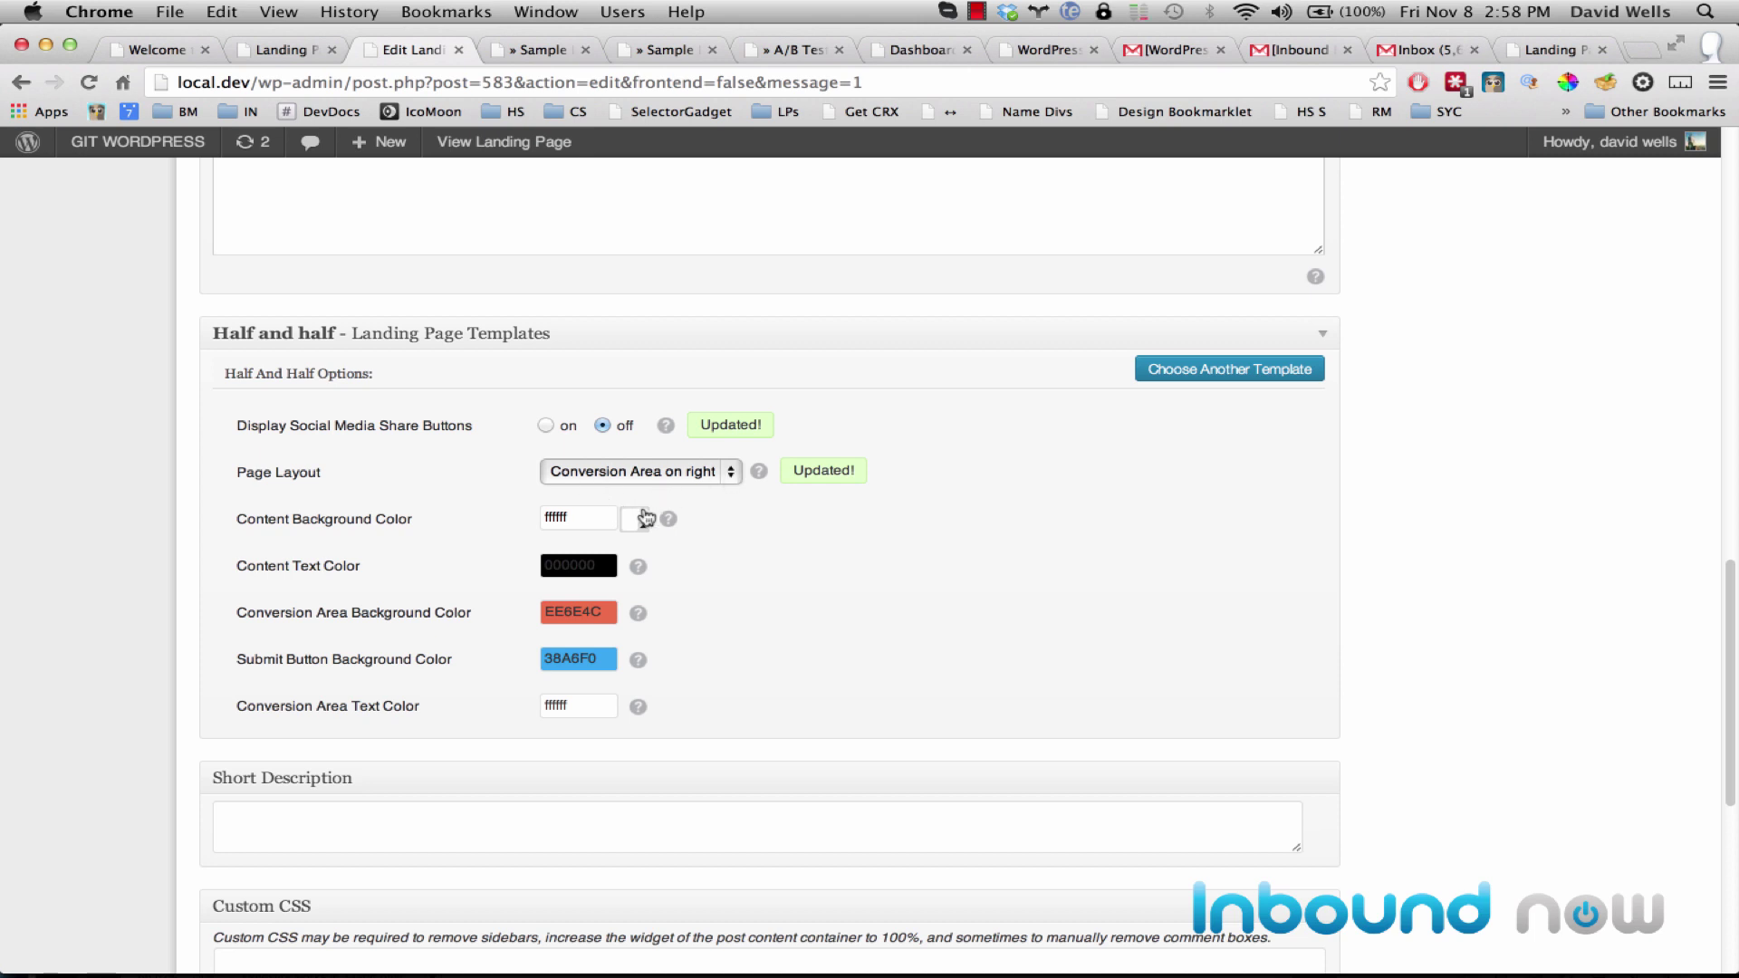
# Set the Conversion Area Background Color to blue, 4b51ed, and save that setting.
pyautogui.click(540, 609)
pyautogui.click(628, 616)
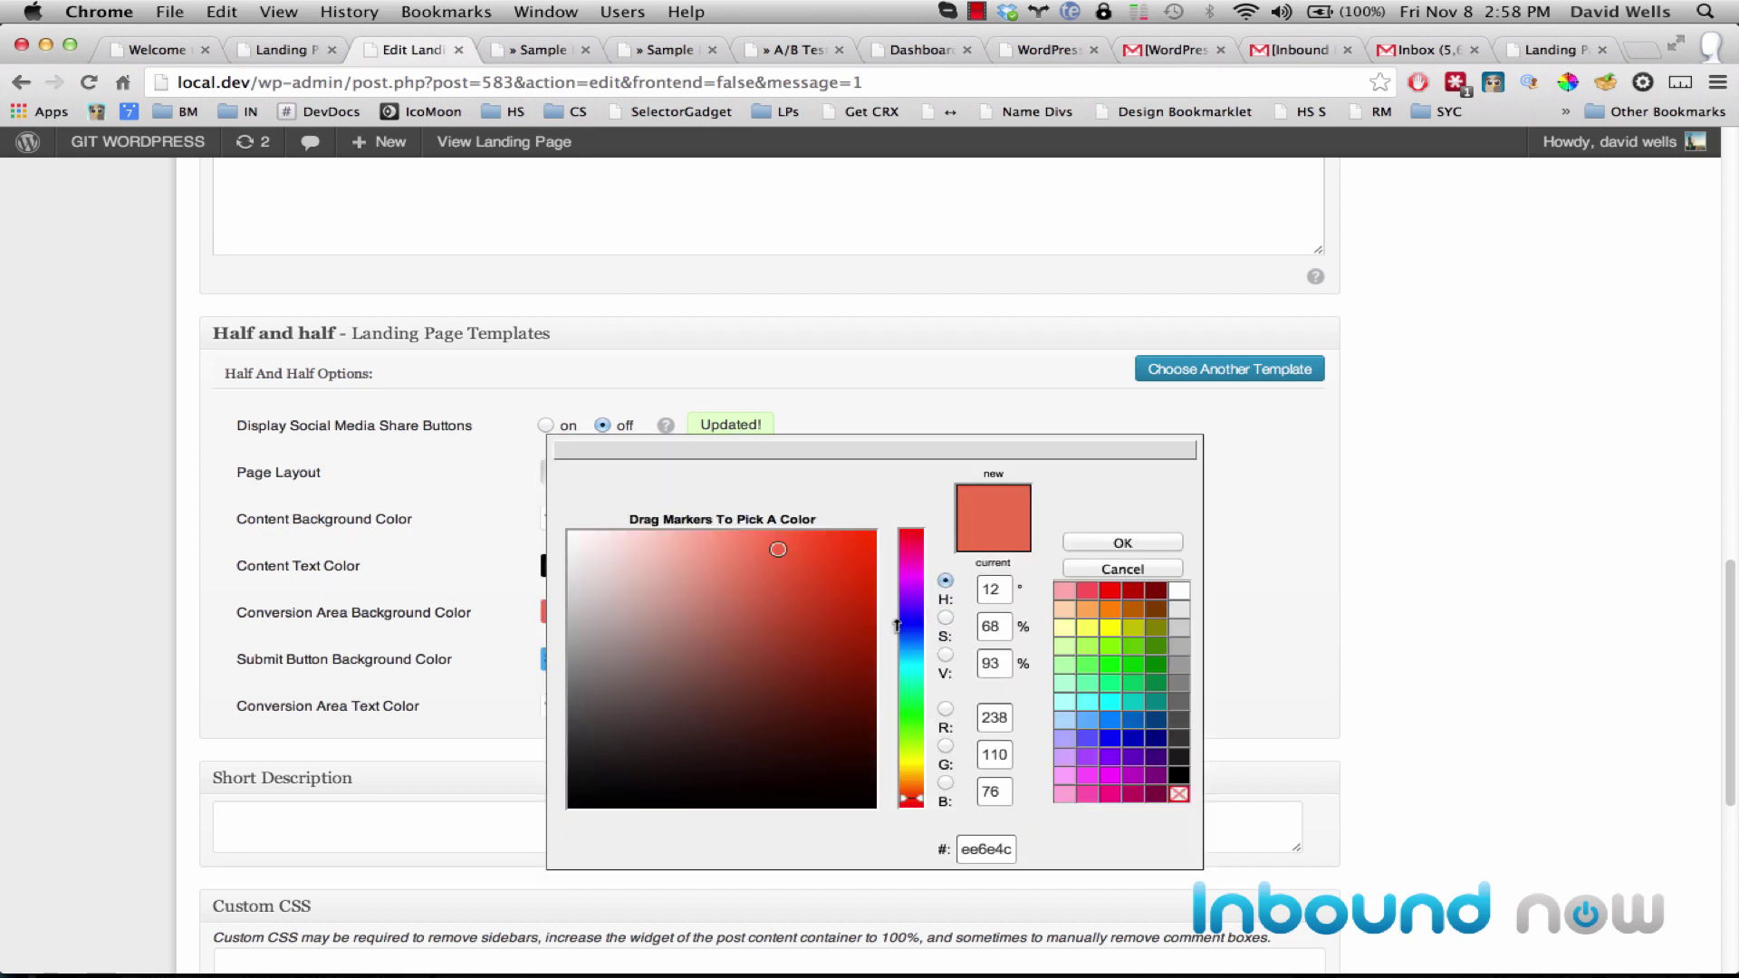
pyautogui.click(899, 624)
pyautogui.click(1122, 543)
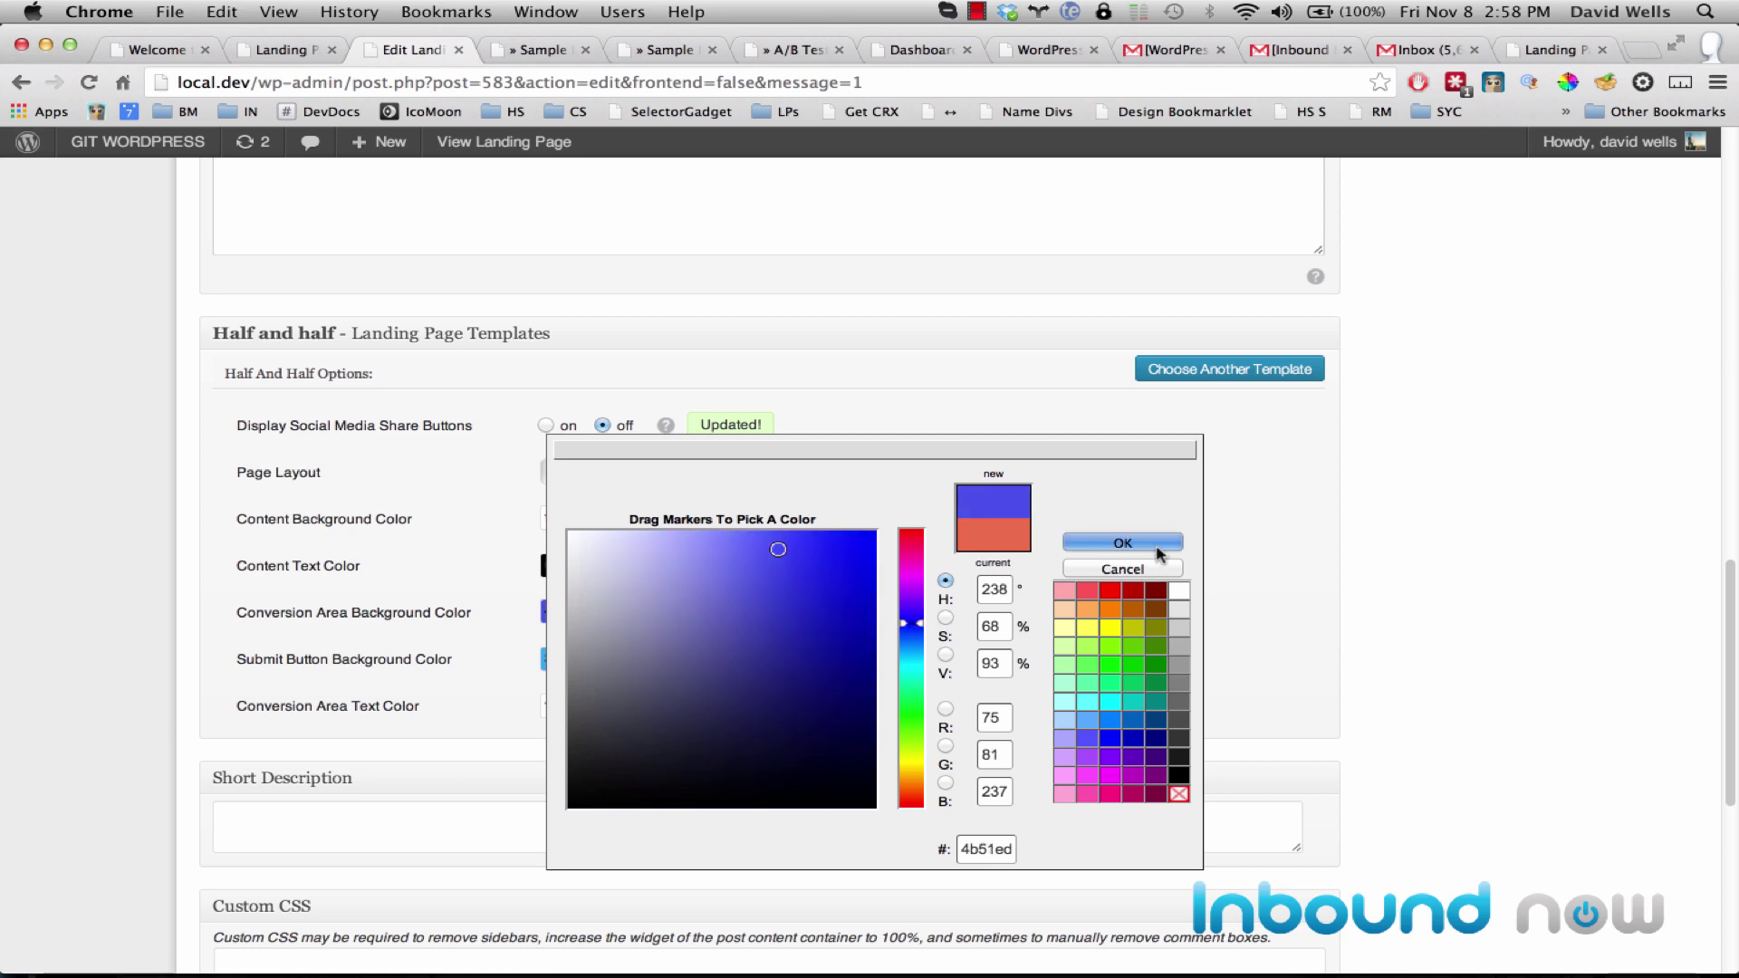
pyautogui.click(705, 612)
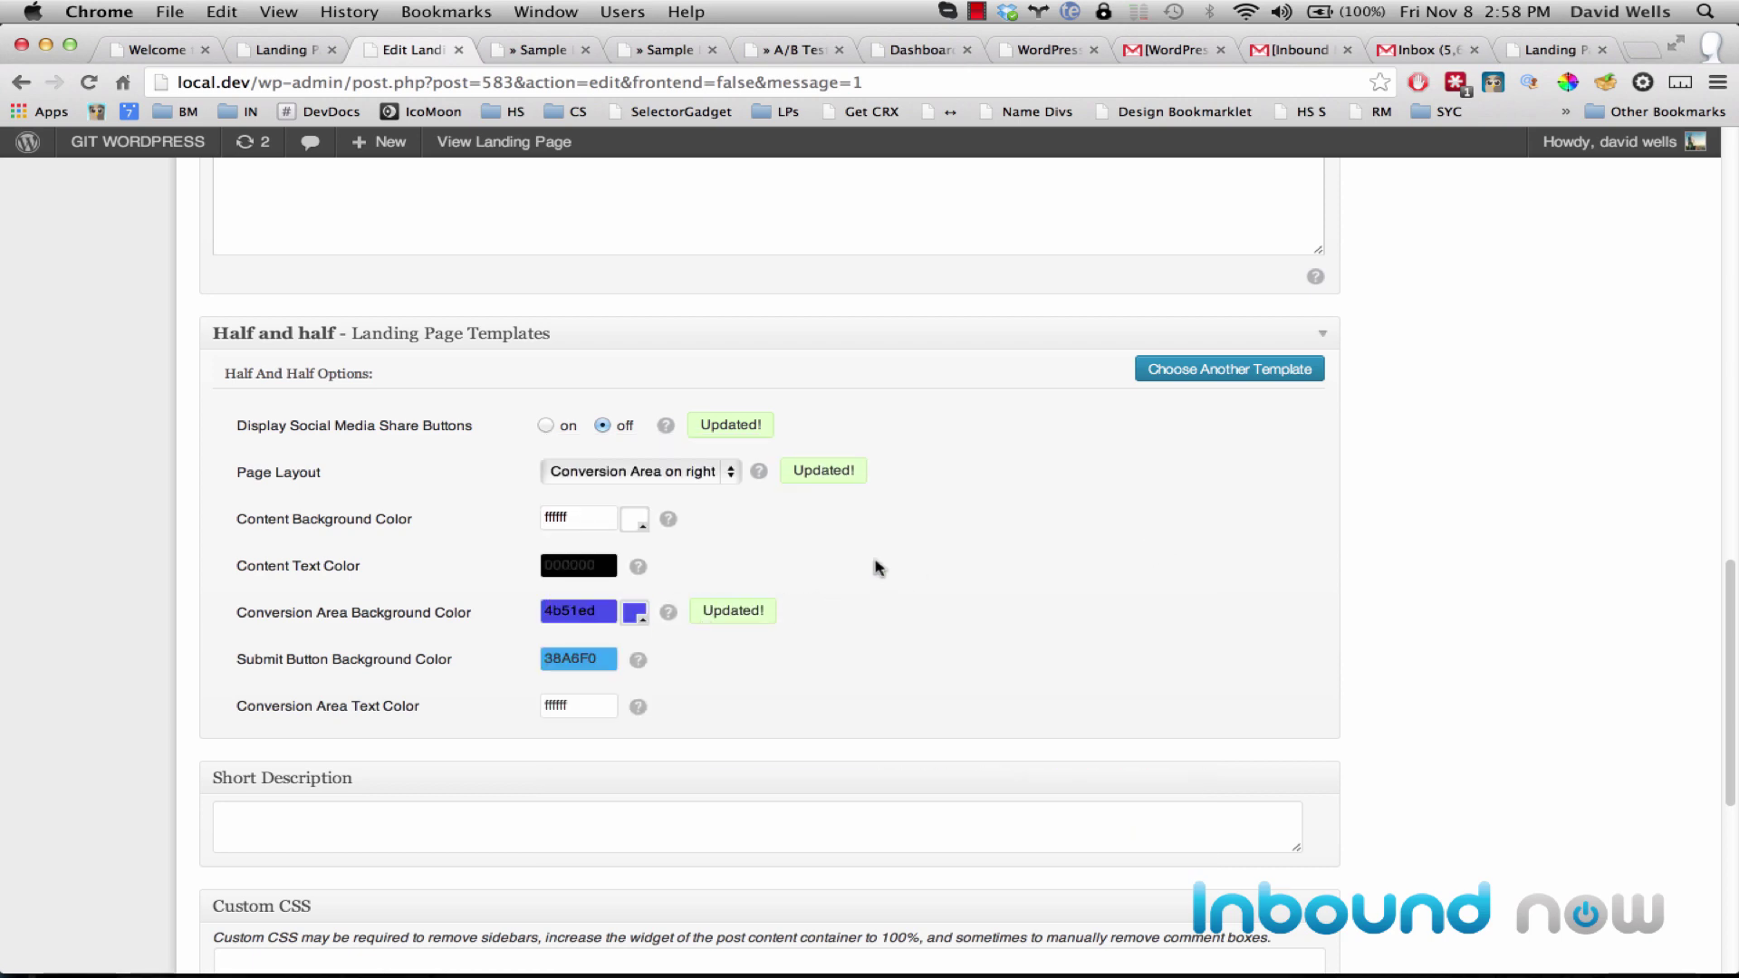
# Reload the live landing page and check its layout, conversion area color and share buttons.
pyautogui.scroll(6, 877, 568)
pyautogui.click(544, 49)
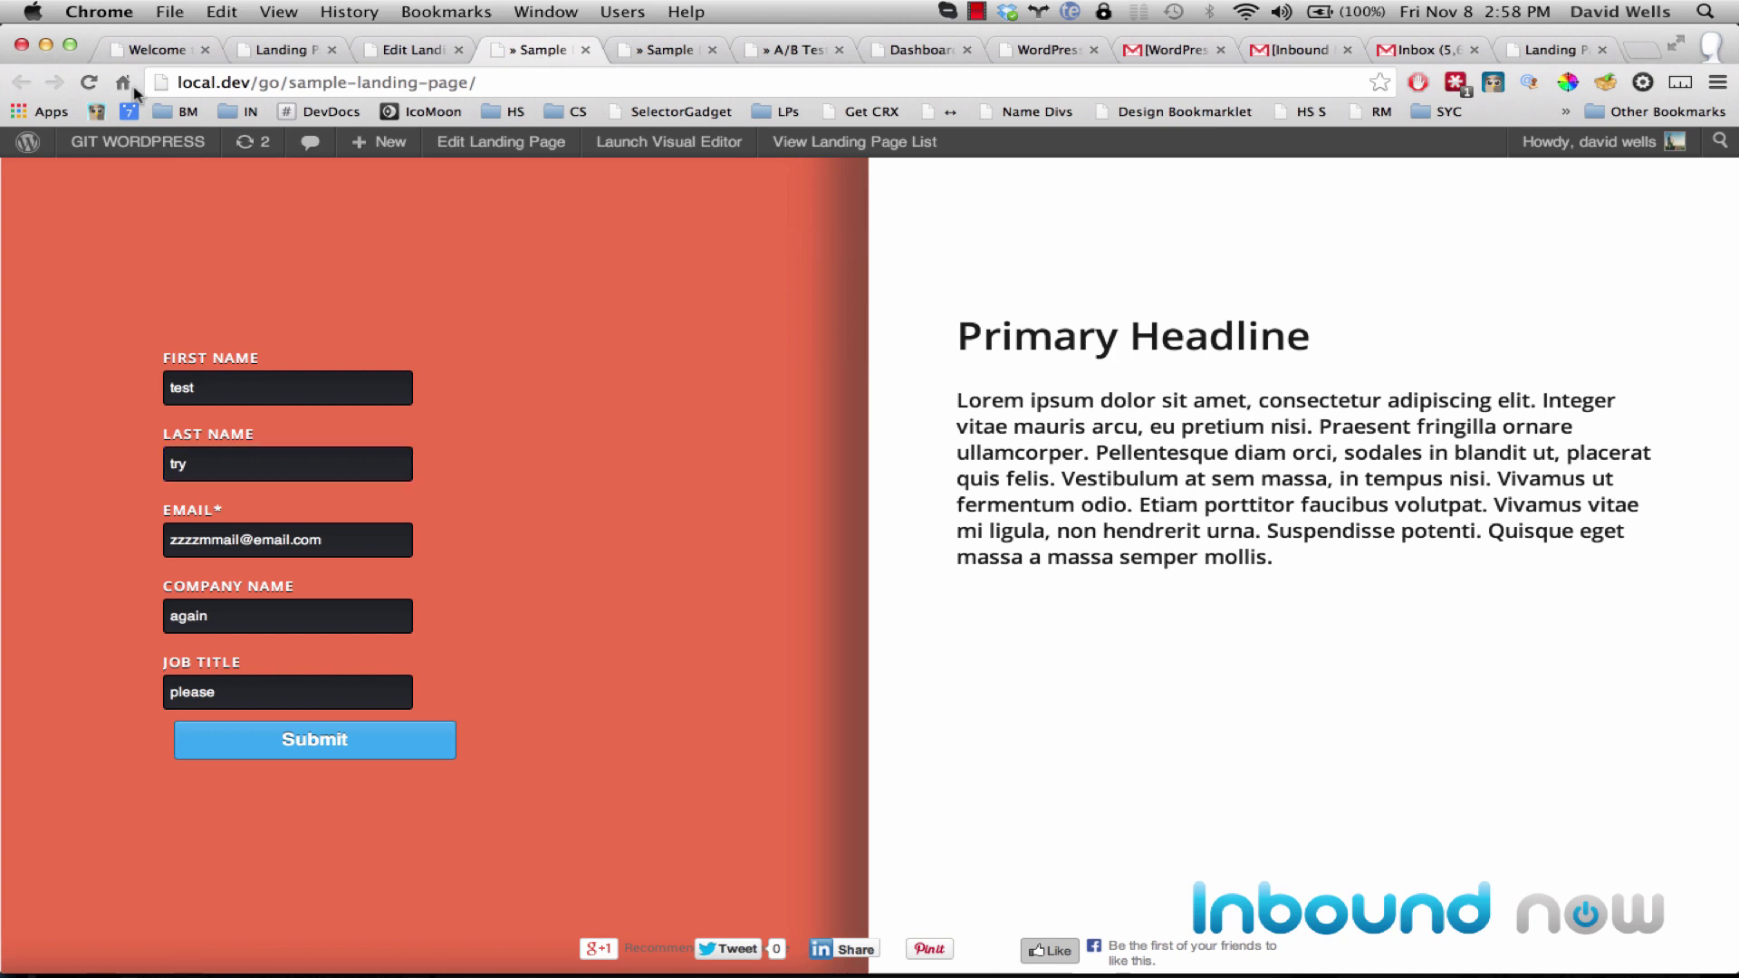
pyautogui.click(89, 82)
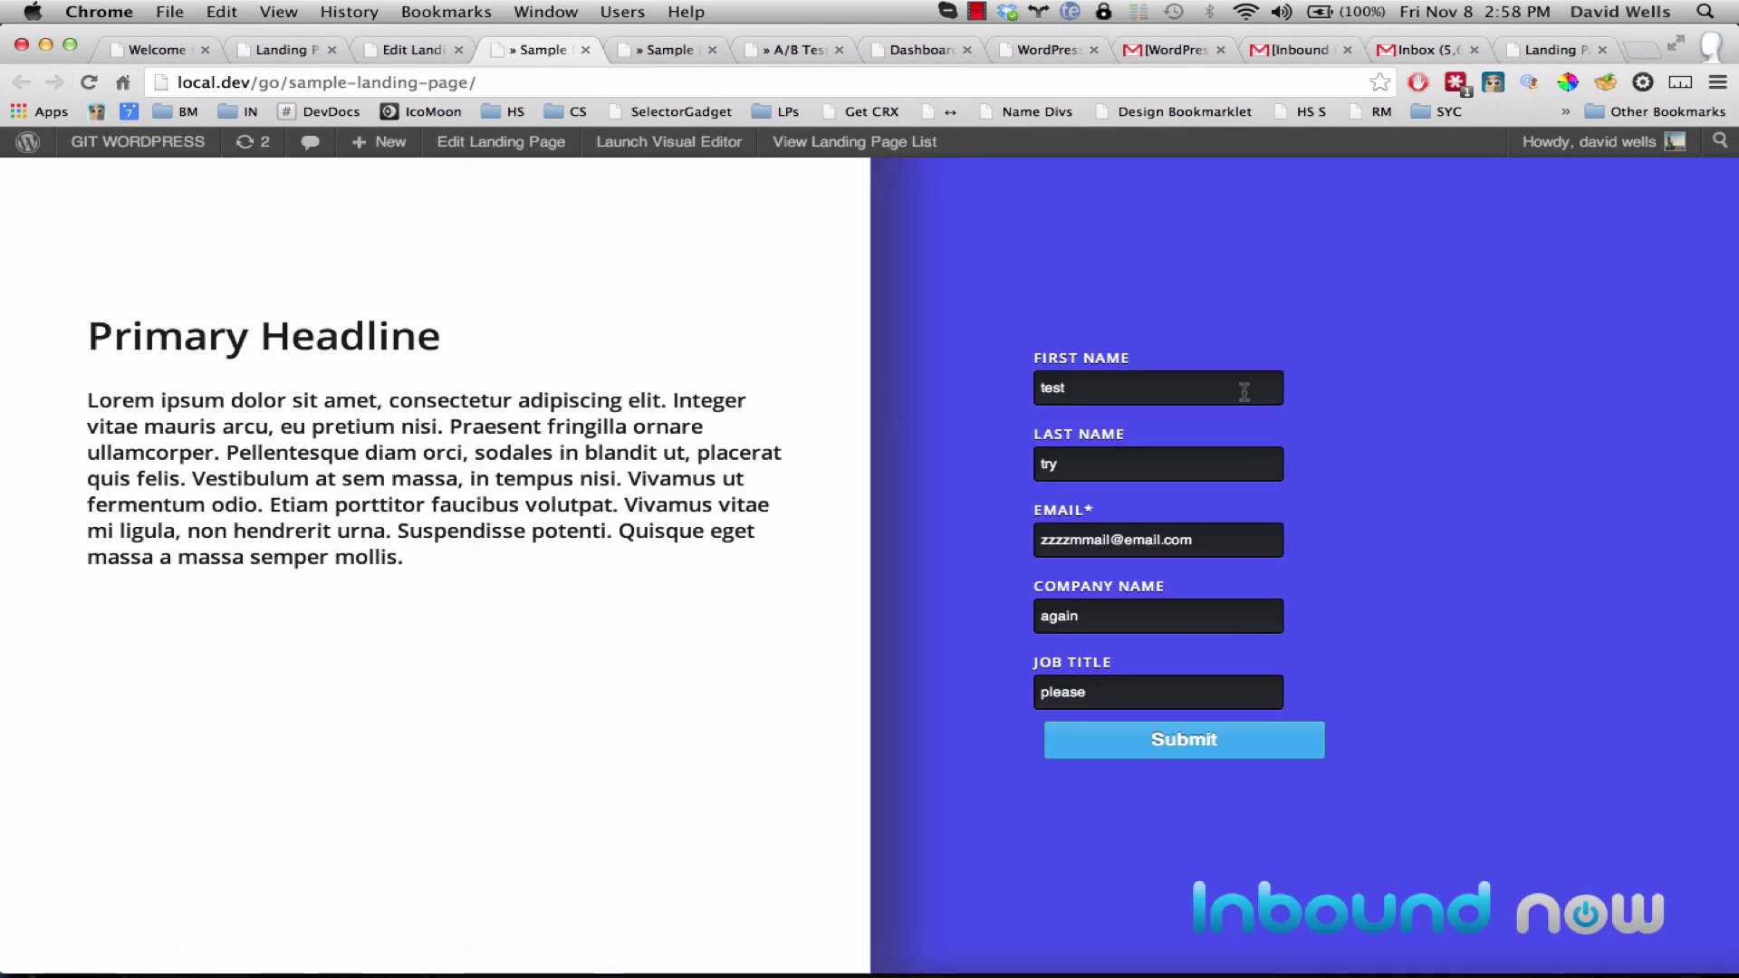
pyautogui.tripleClick(288, 409)
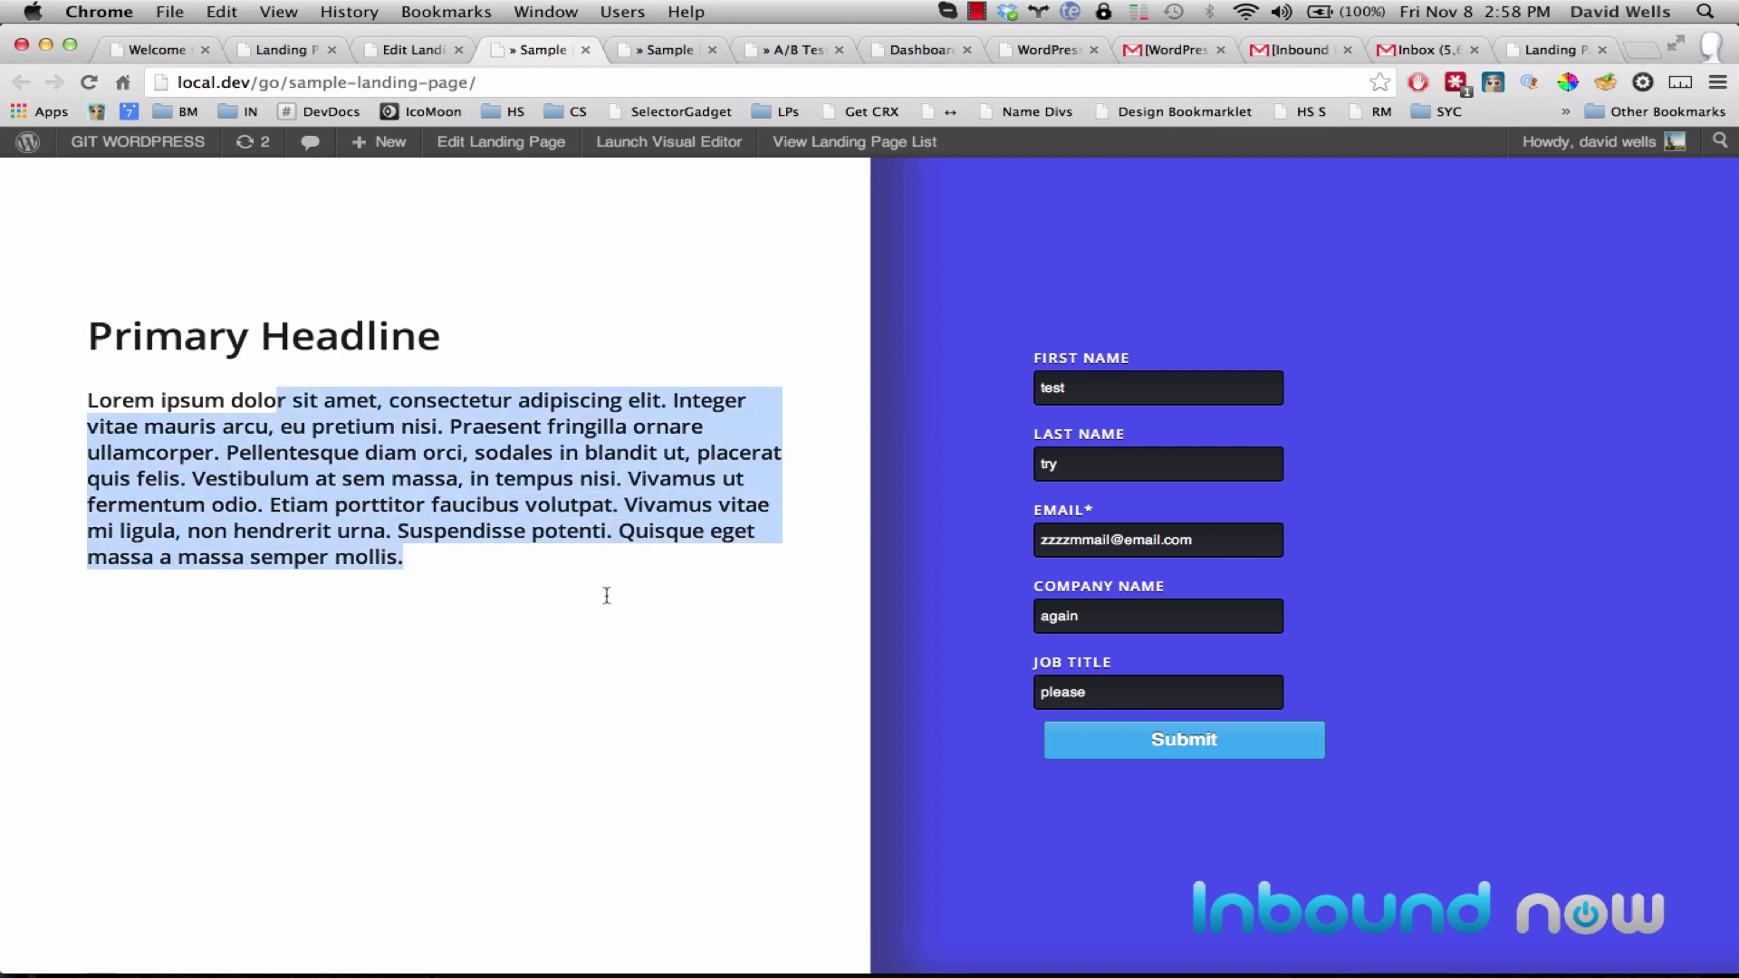
pyautogui.click(607, 598)
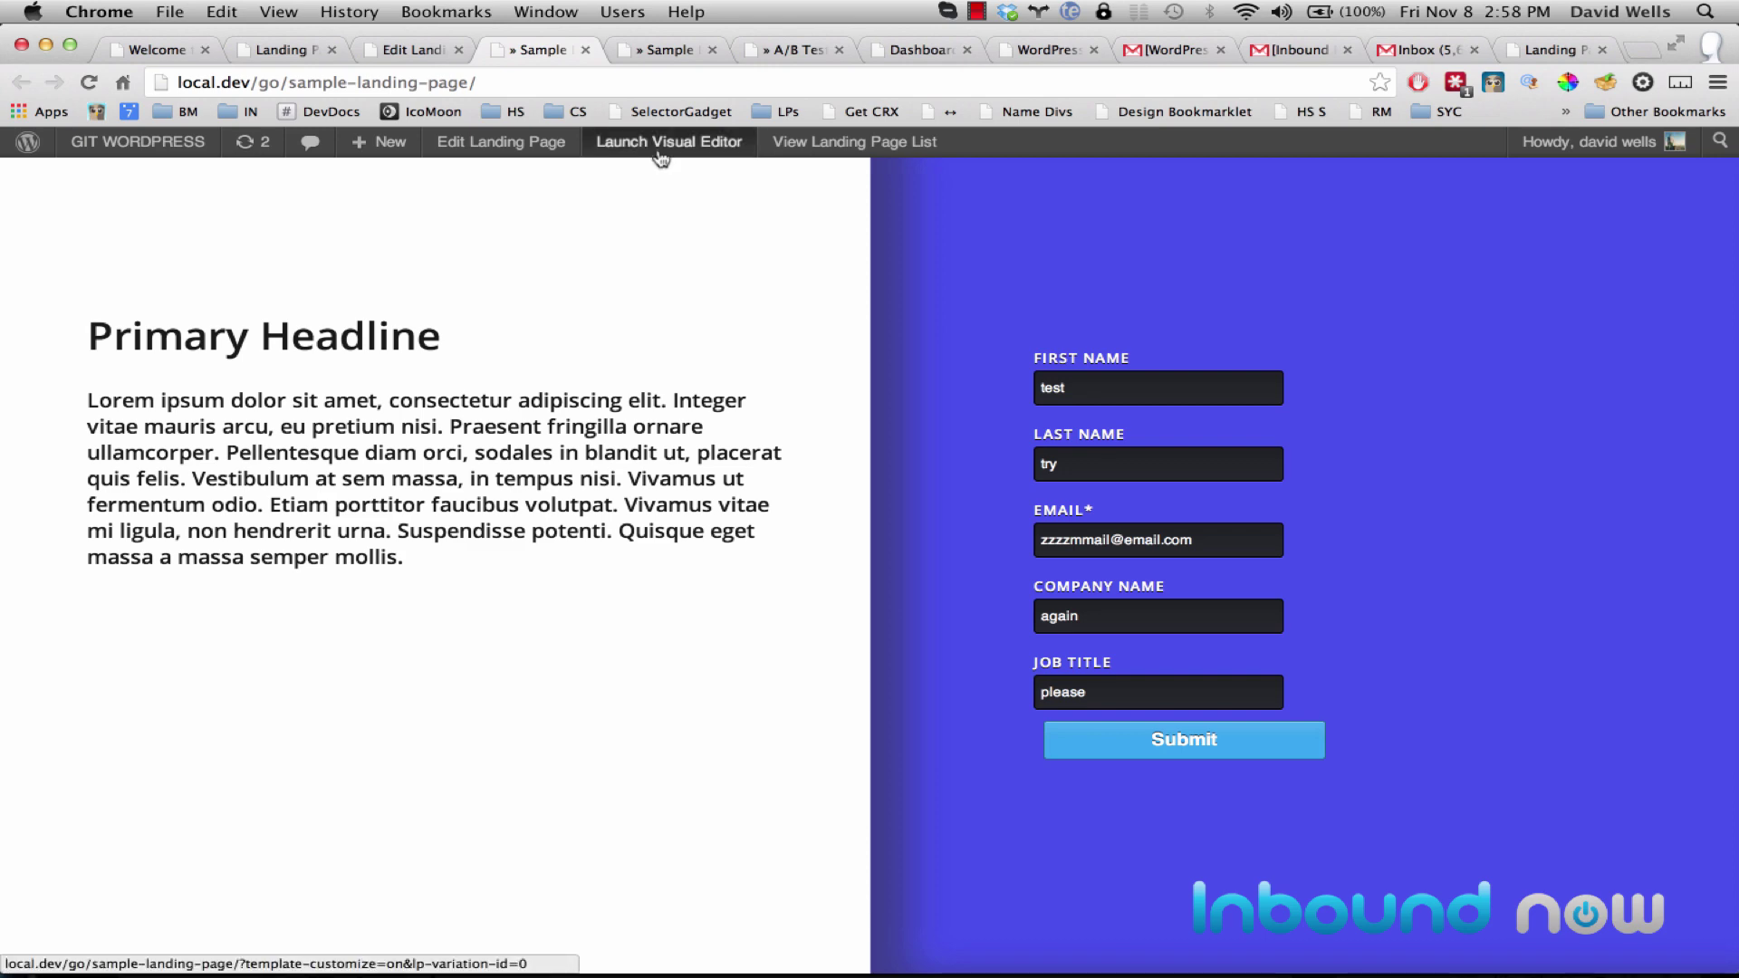
# Launch the visual editor for the landing page from its edit screen and again from the live page.
pyautogui.click(414, 48)
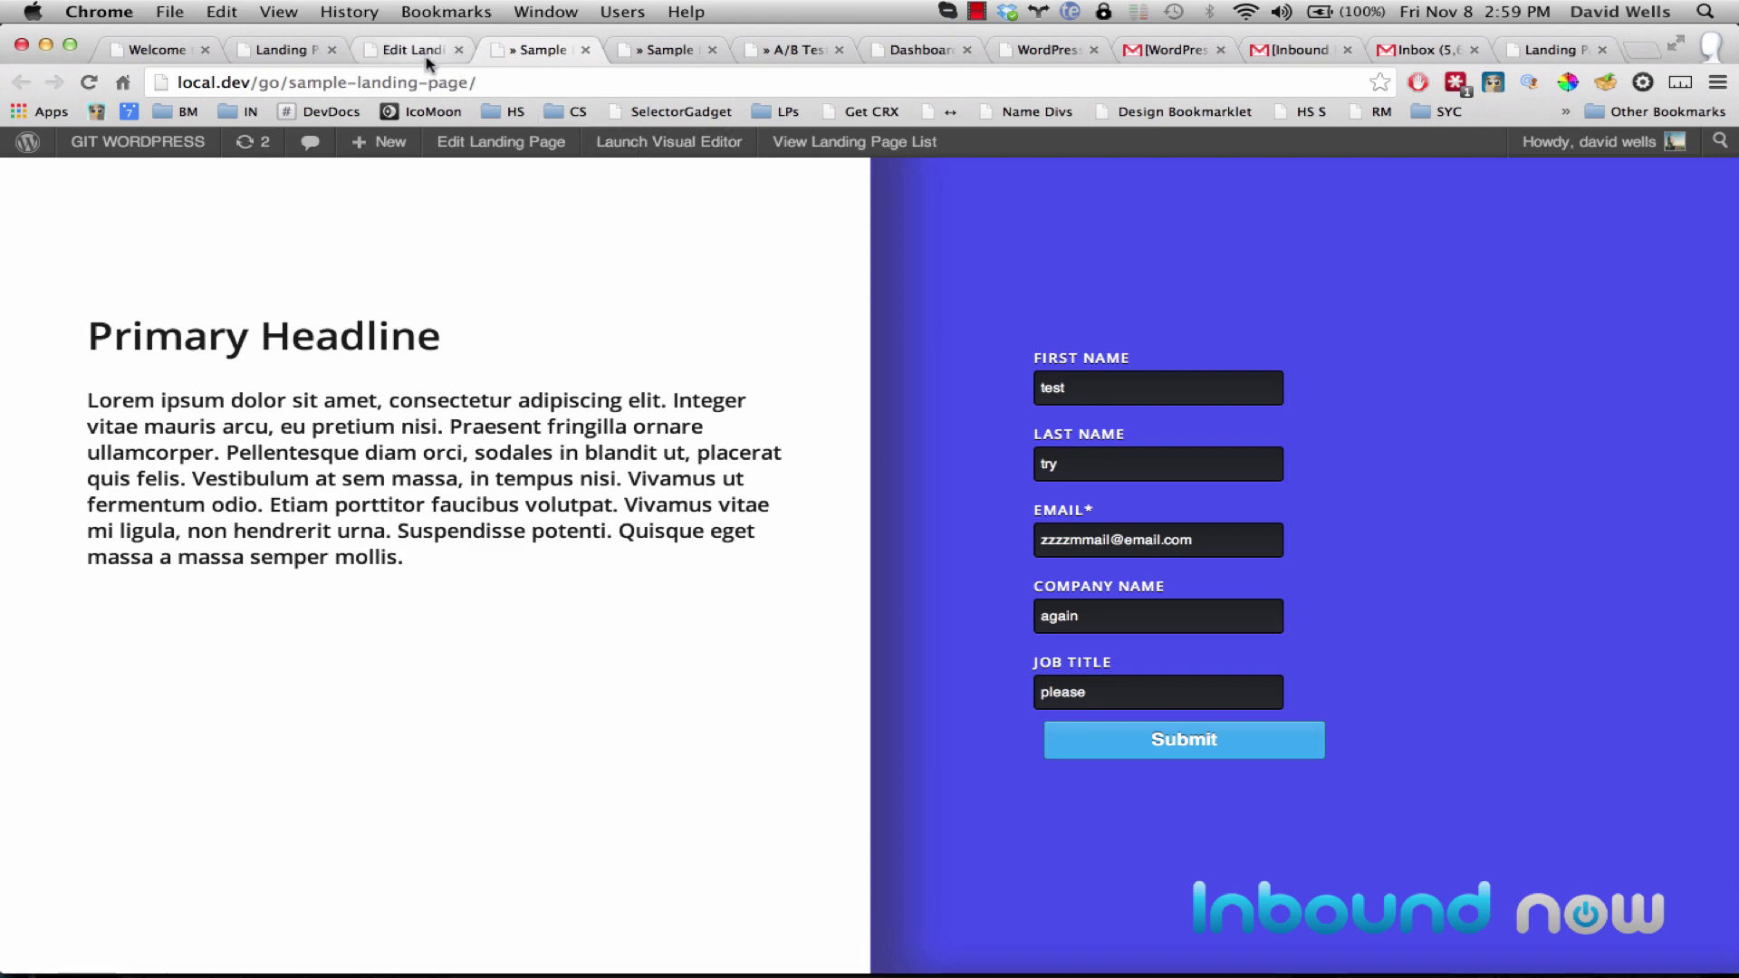
pyautogui.scroll(10, 800, 302)
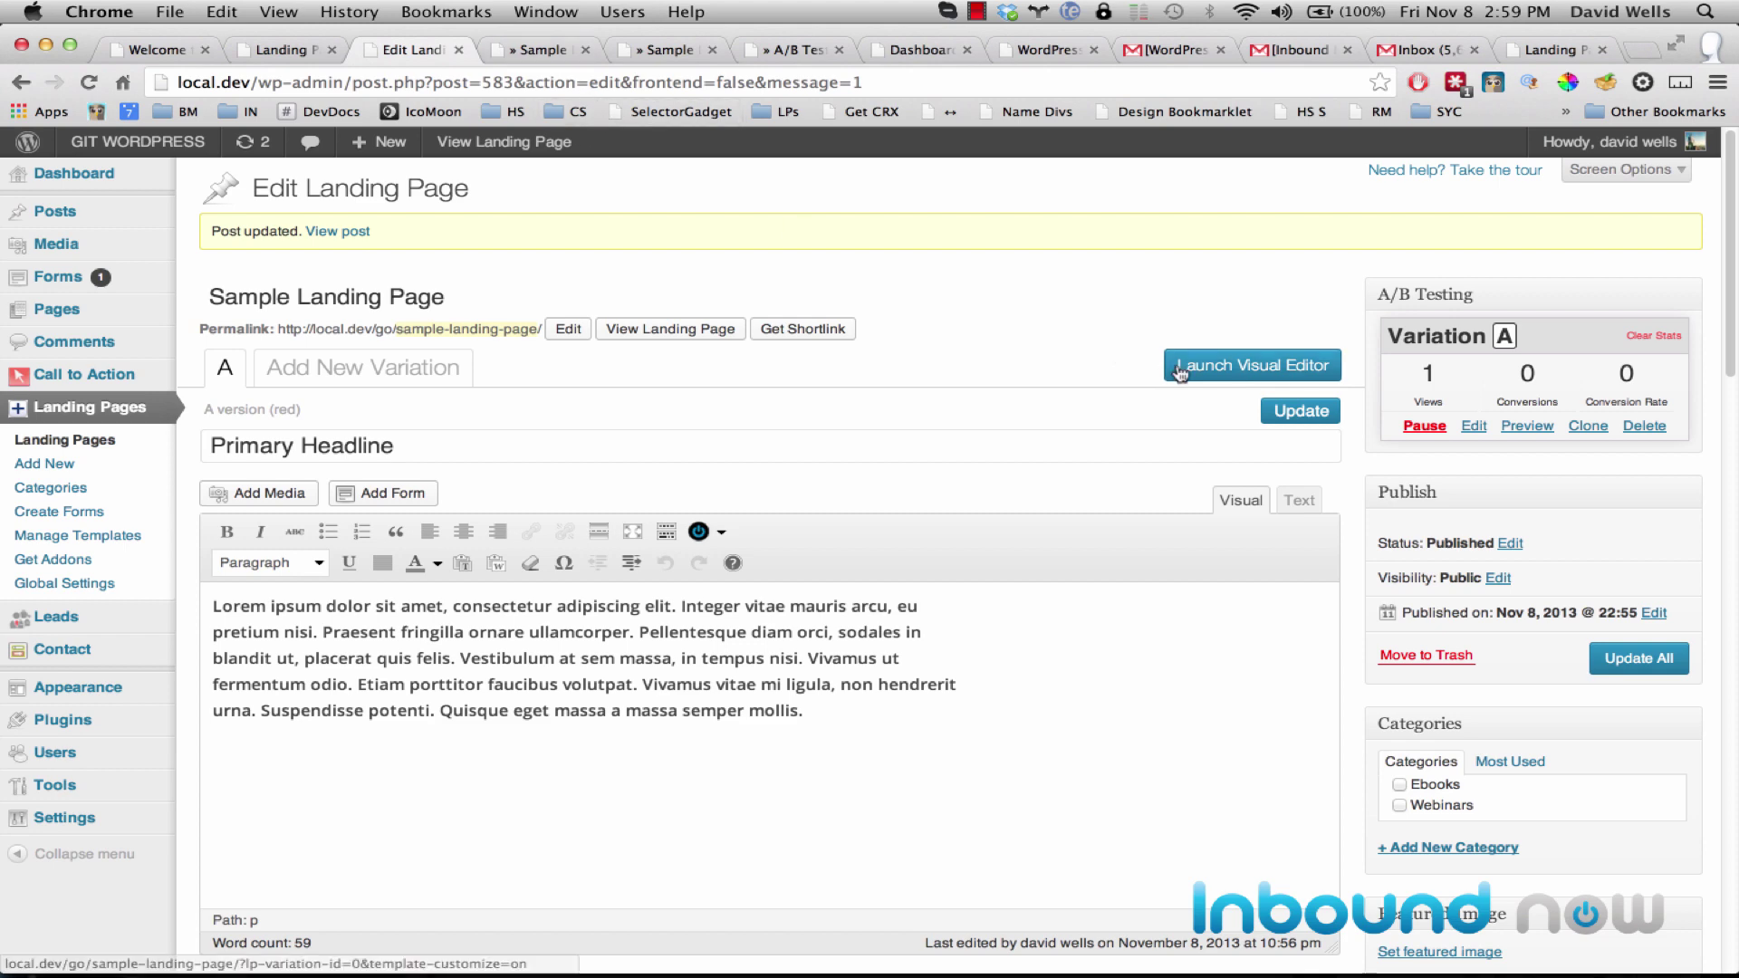
pyautogui.click(1220, 375)
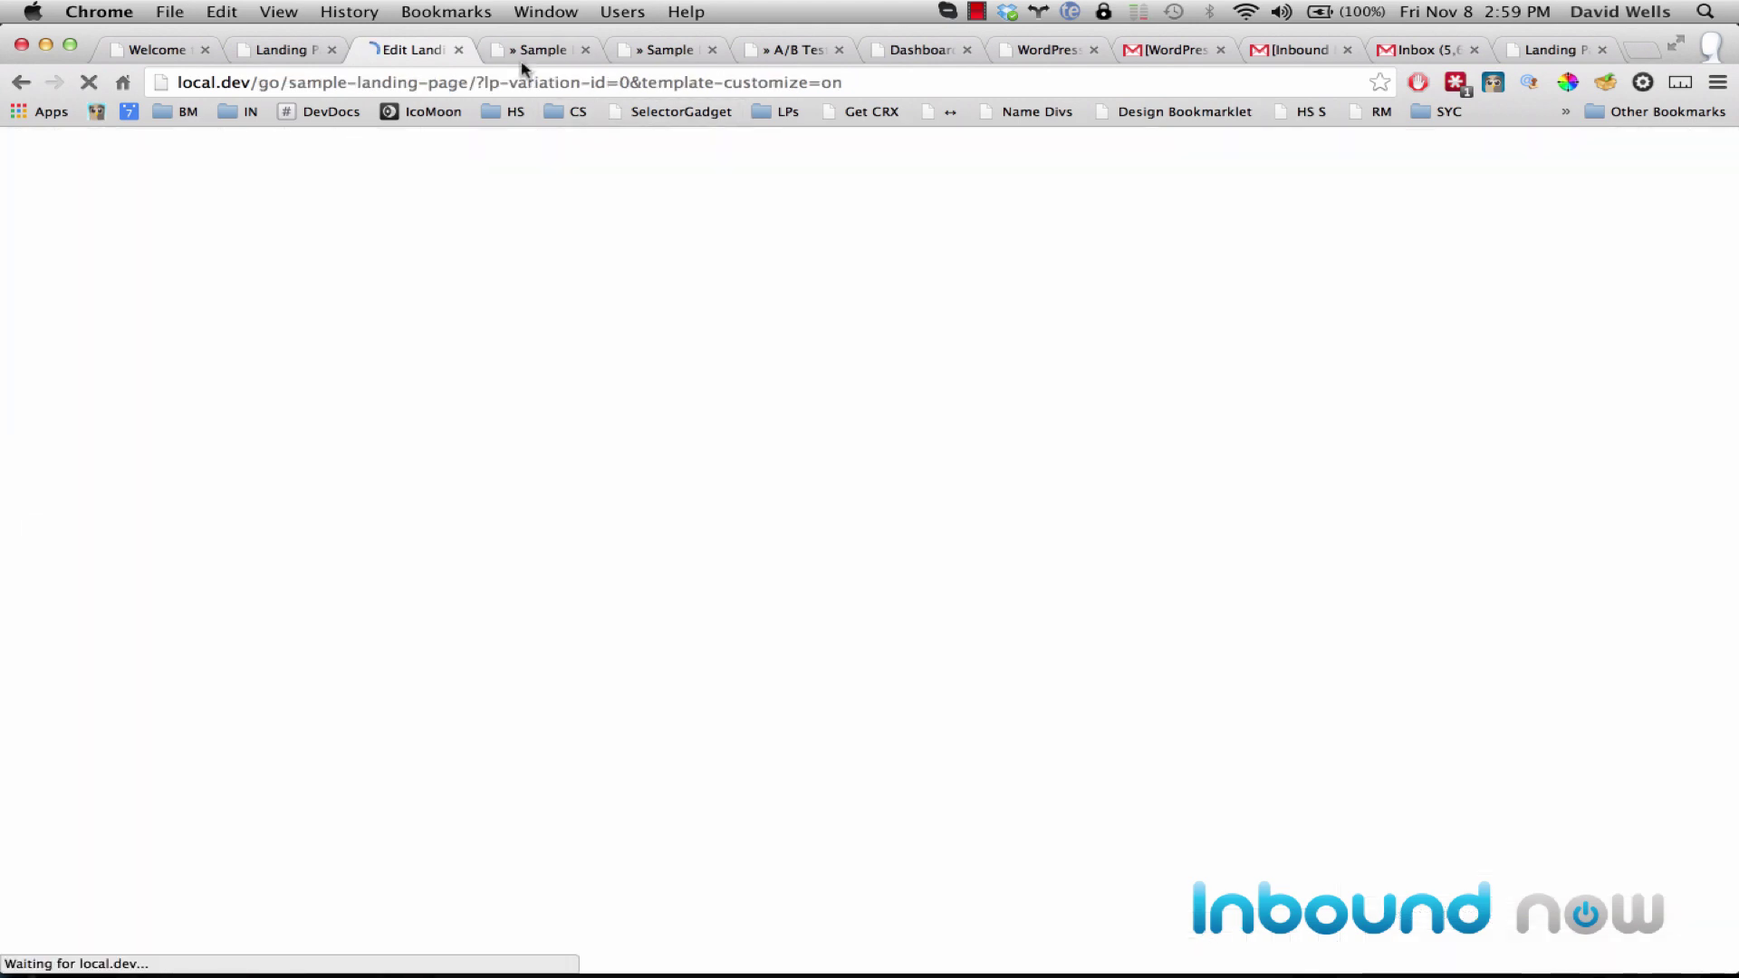
pyautogui.click(521, 53)
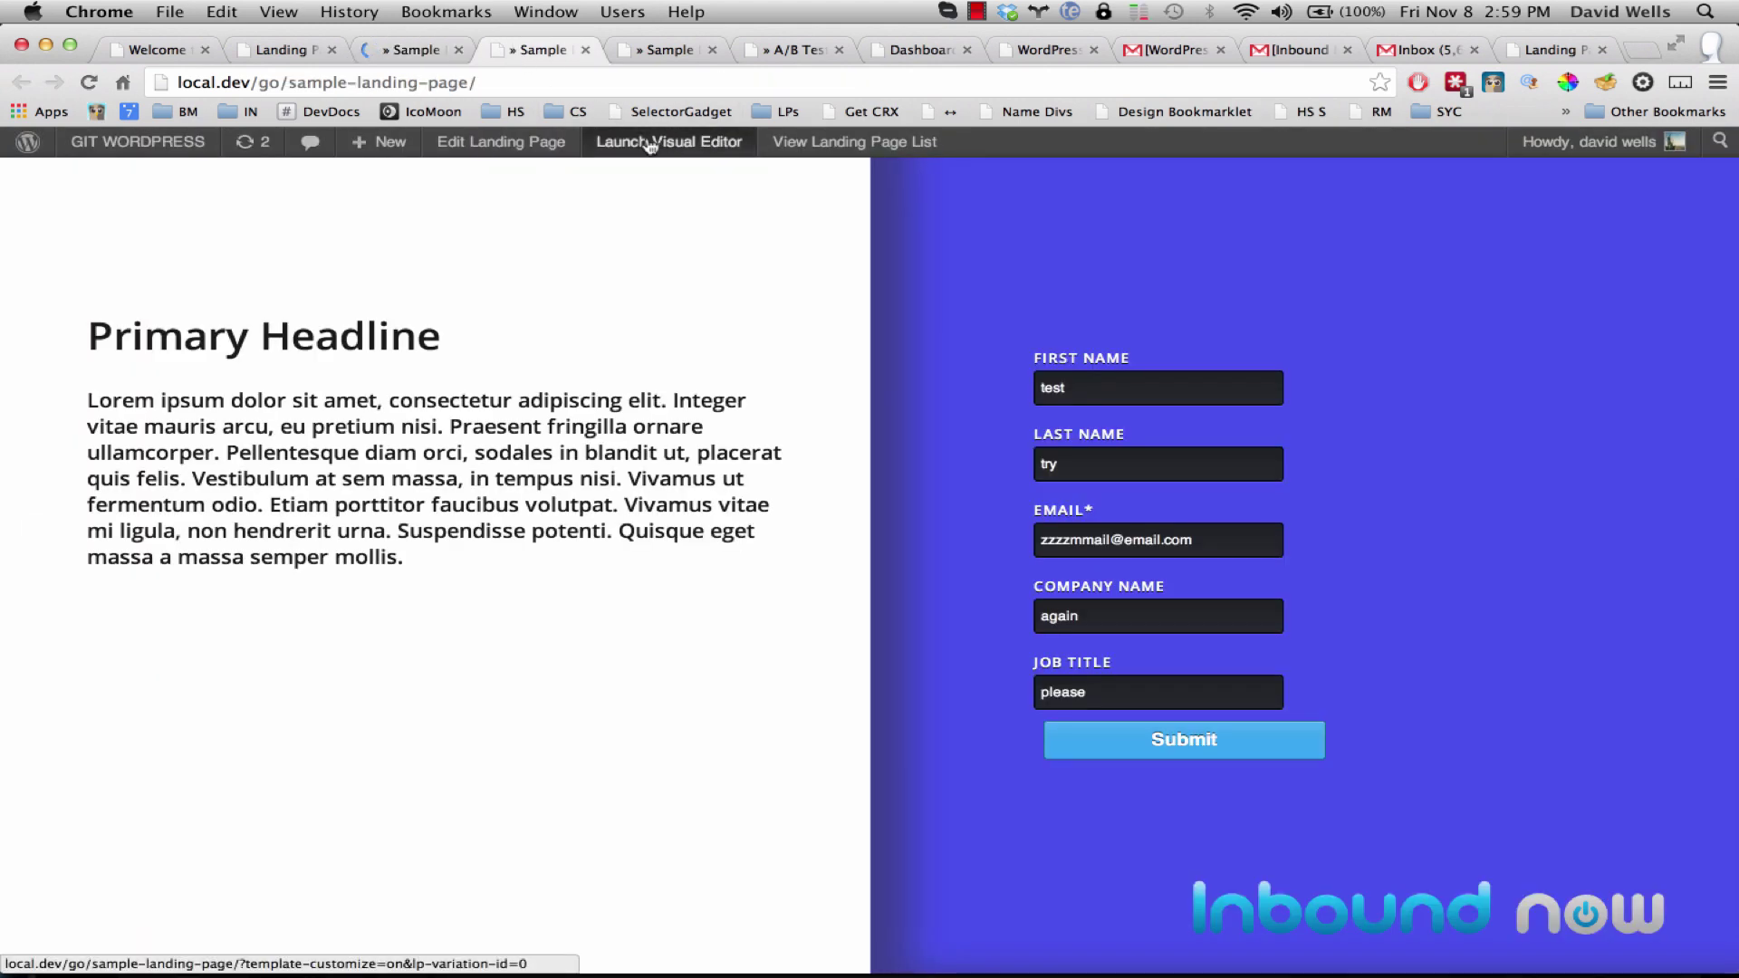
pyautogui.moveTo(87, 400); pyautogui.dragTo(545, 541)
pyautogui.click(544, 541)
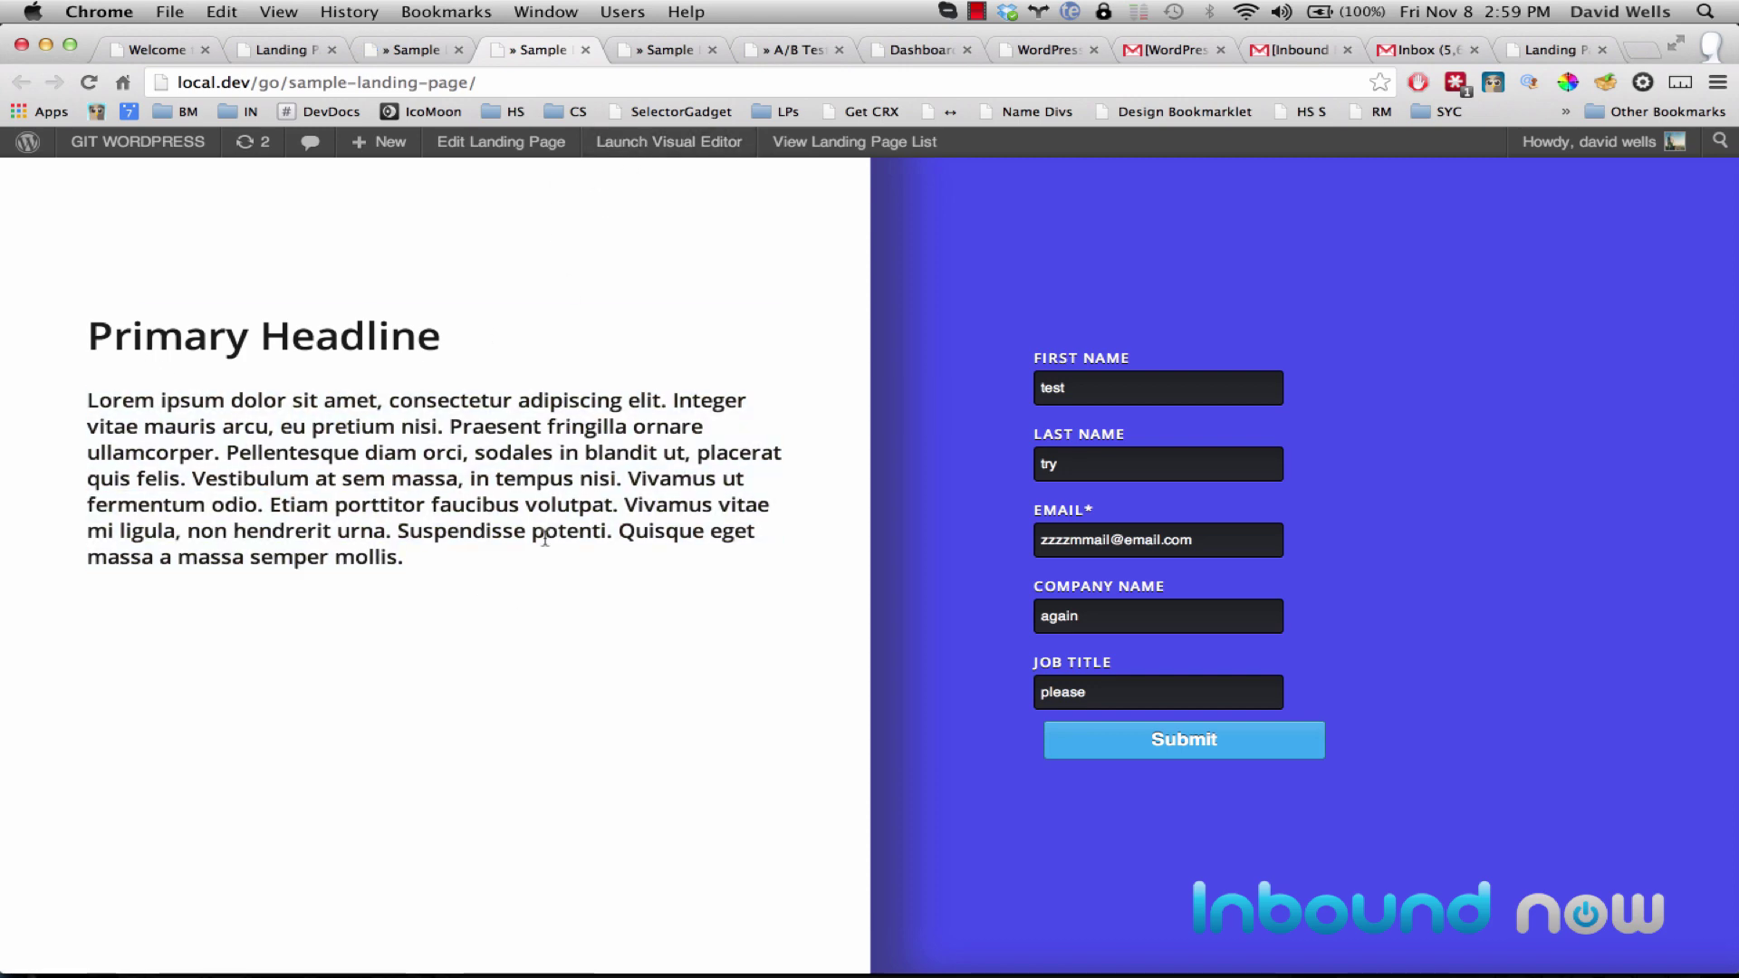
pyautogui.click(682, 145)
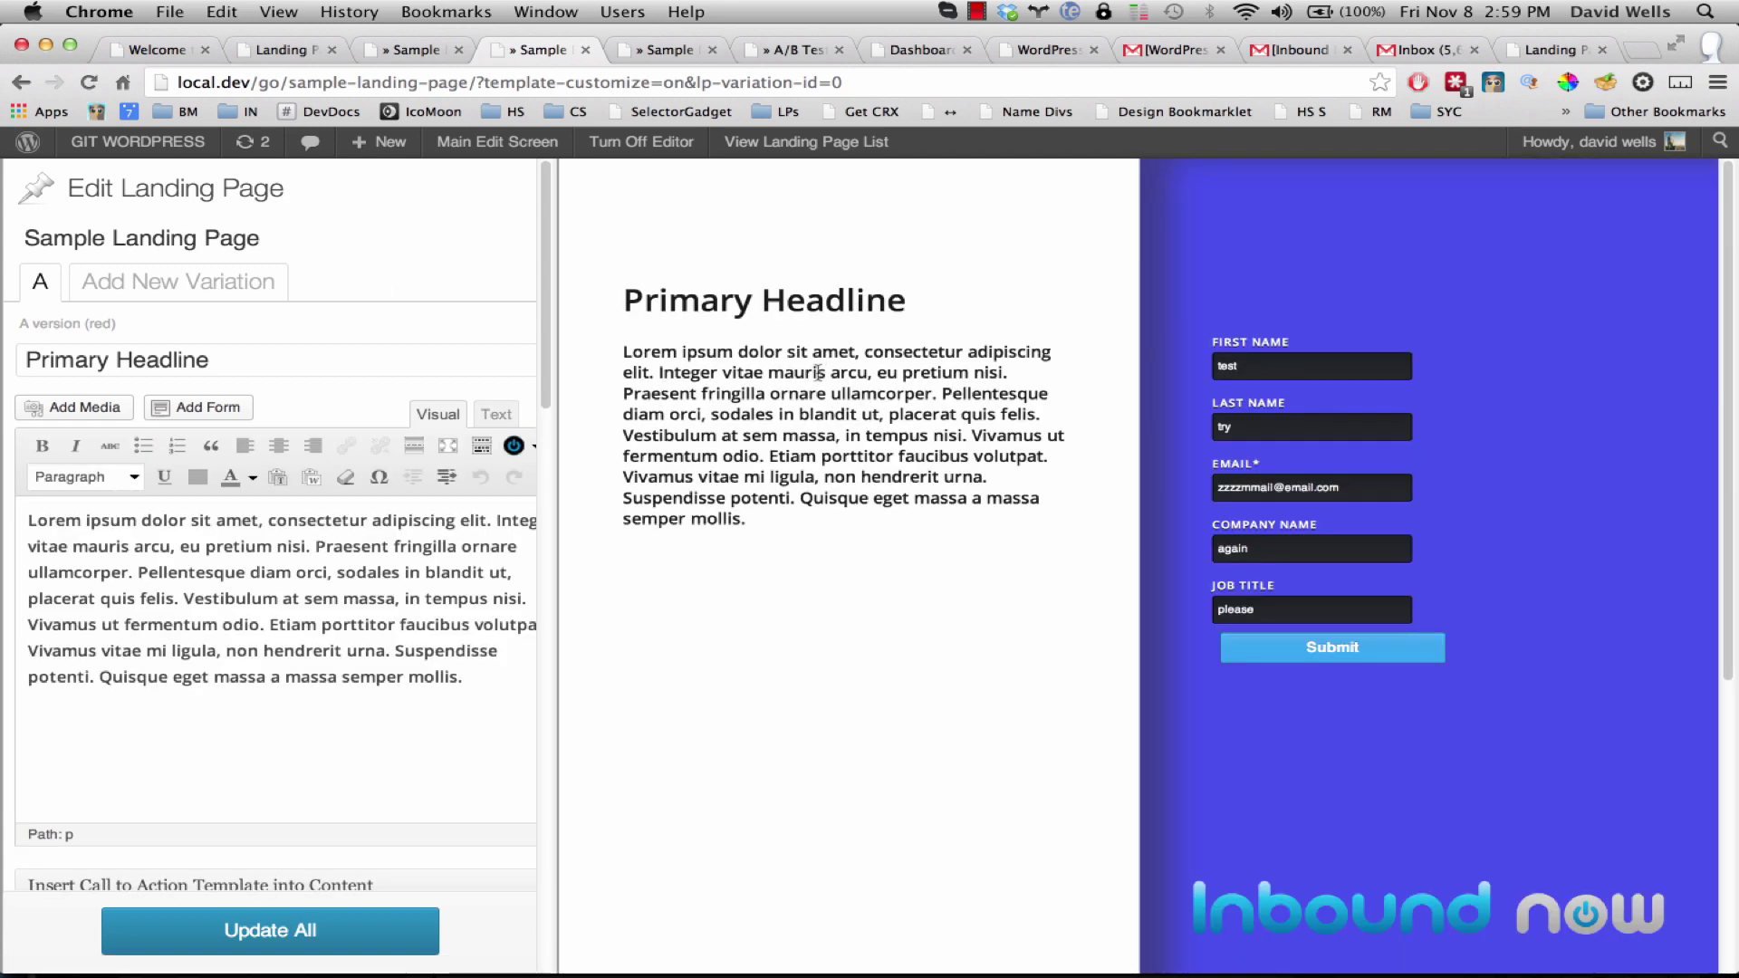
# Change the landing page headline to "Primary Headline Update" and save that field in the visual editor.
pyautogui.moveTo(821, 353); pyautogui.dragTo(1046, 530)
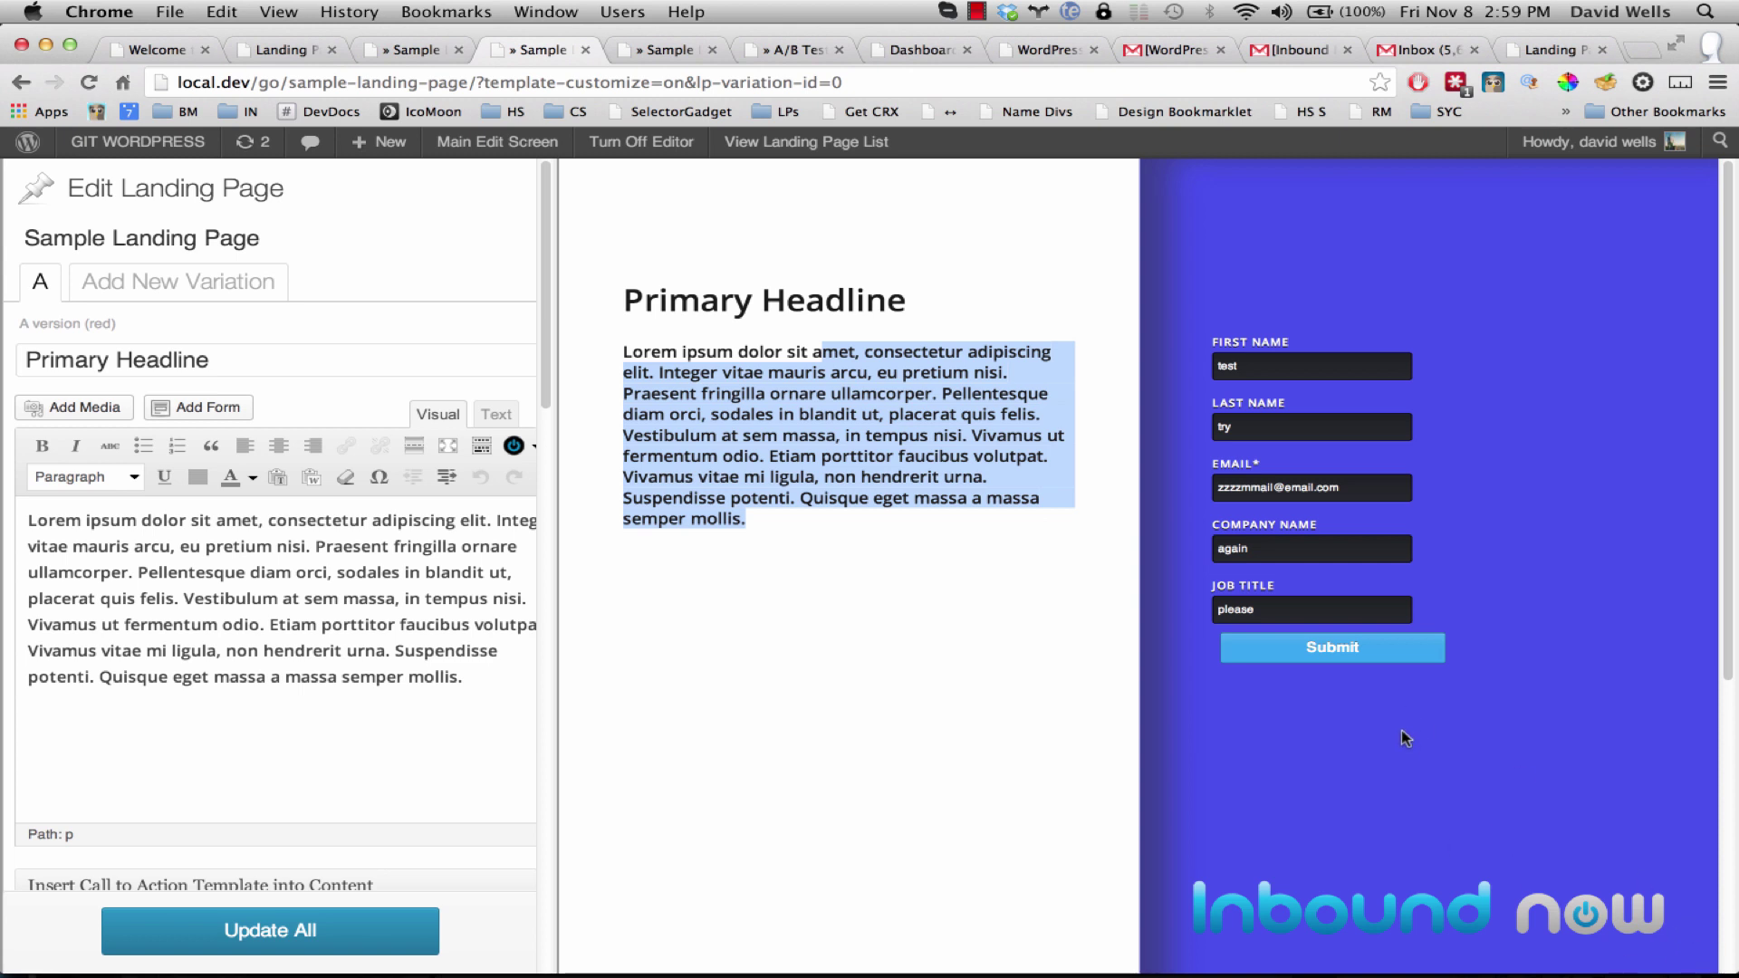
pyautogui.click(894, 444)
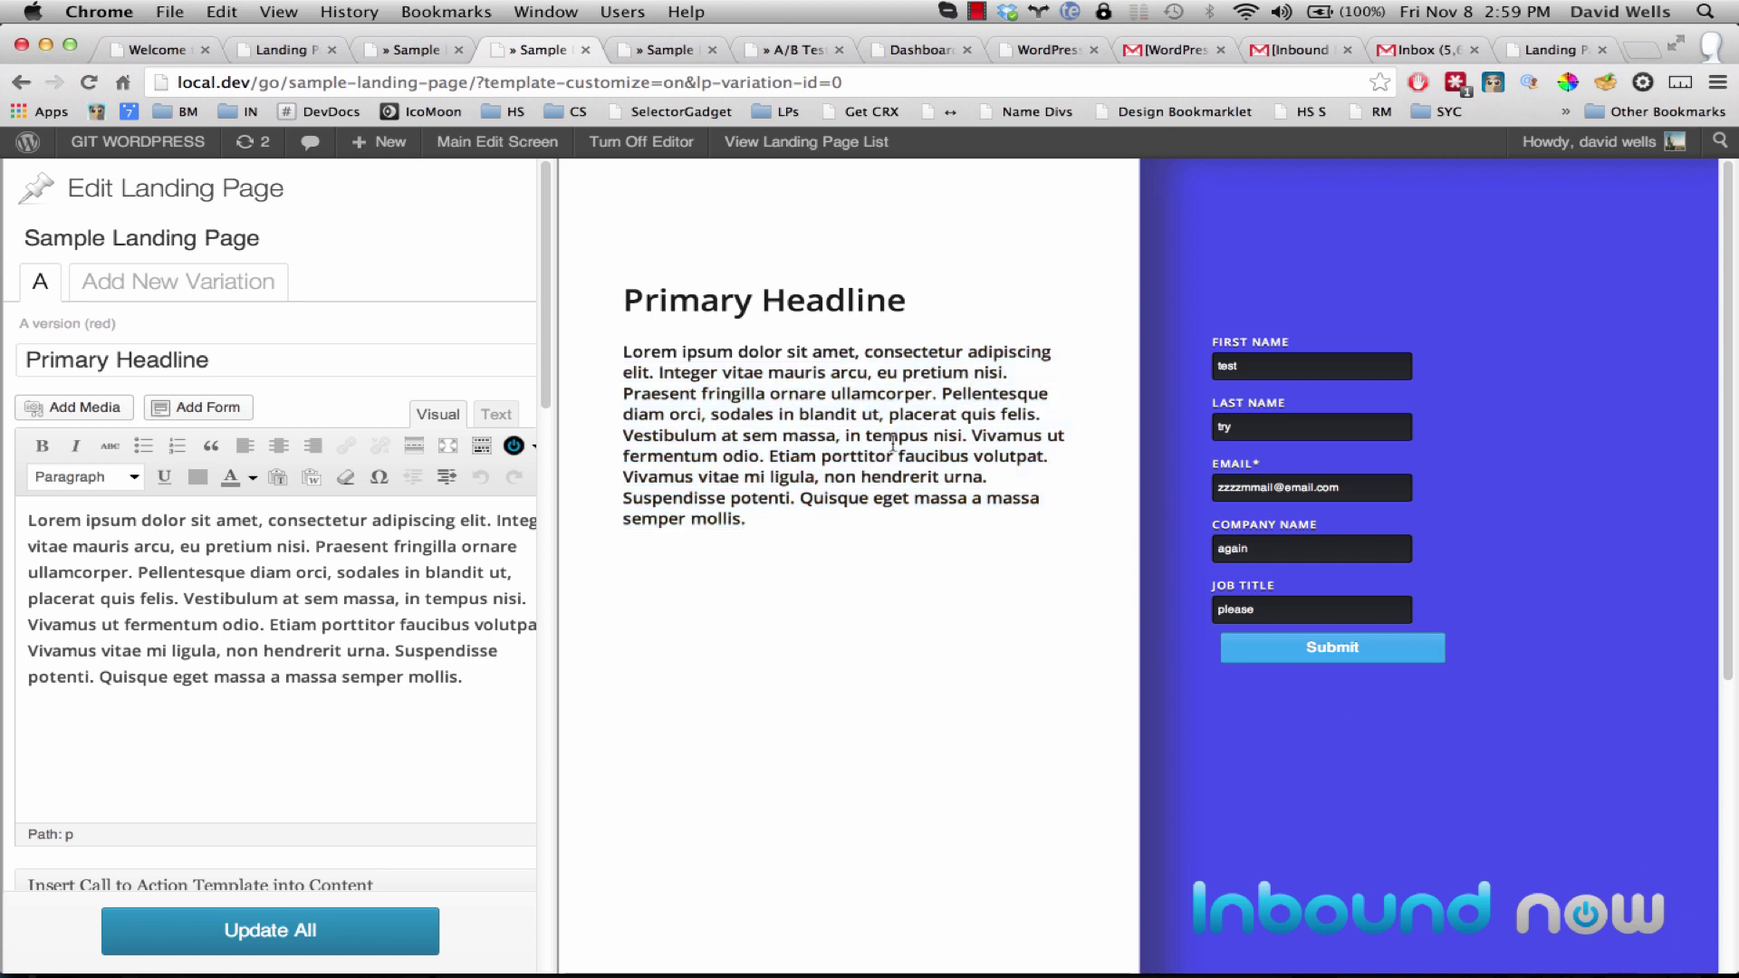
pyautogui.scroll(-2, 319, 355)
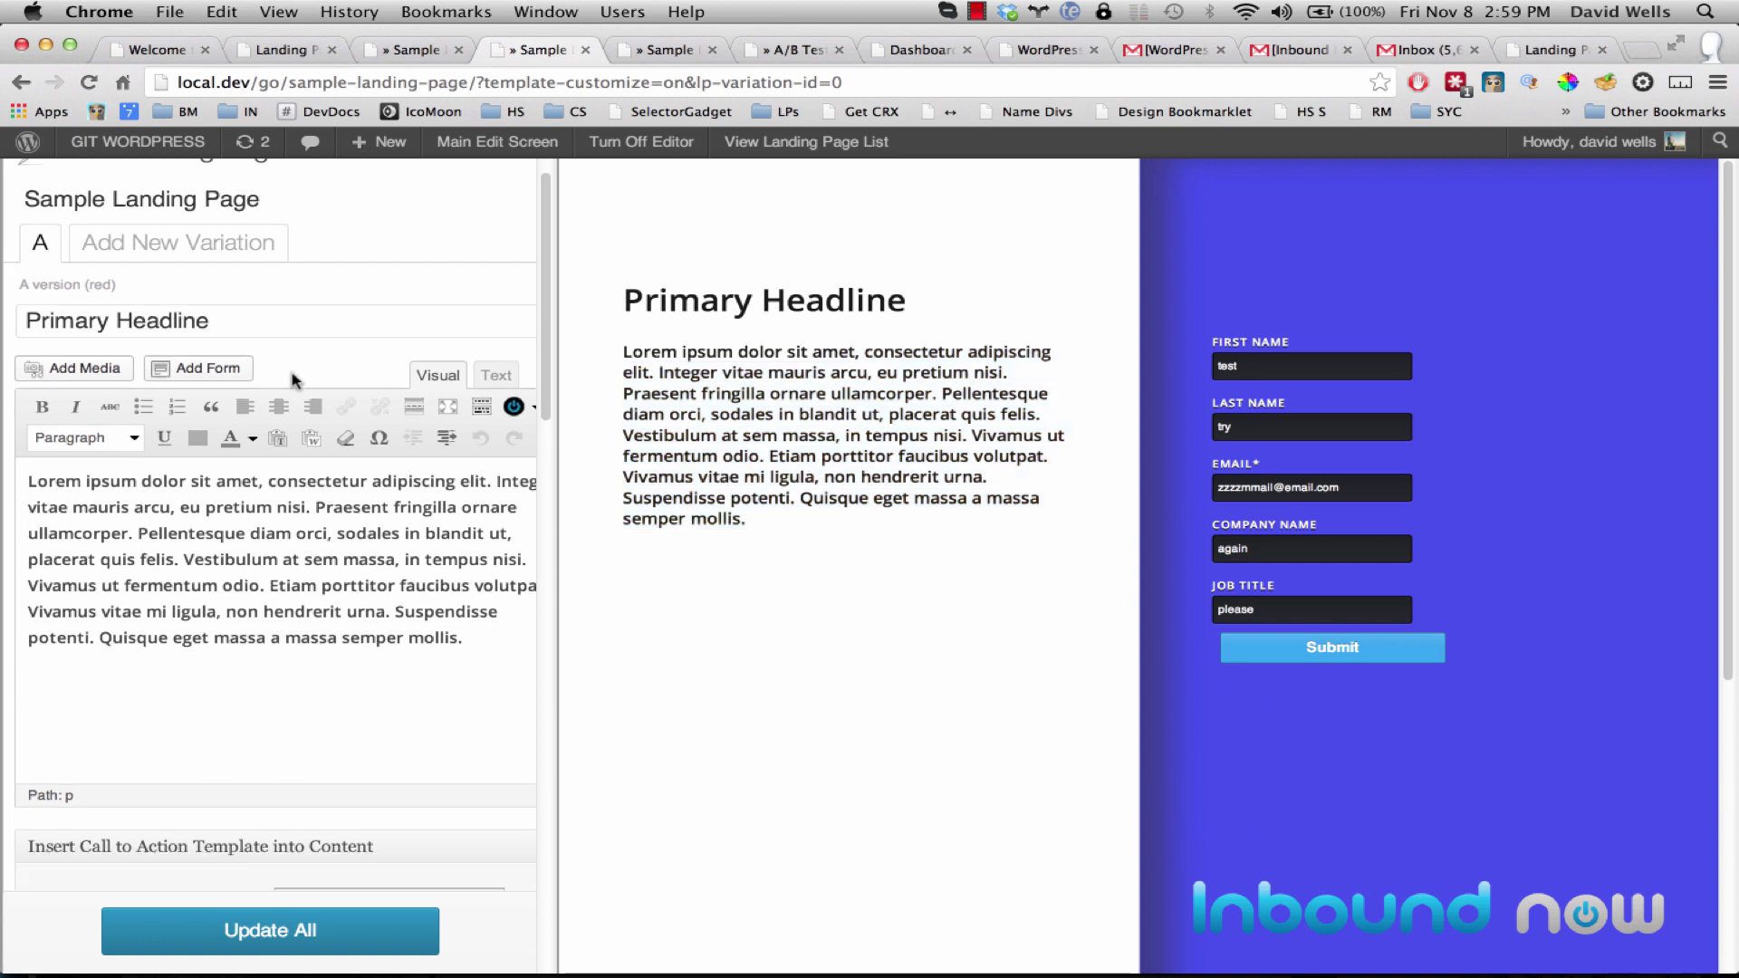
pyautogui.scroll(2, 272, 353)
pyautogui.click(268, 350)
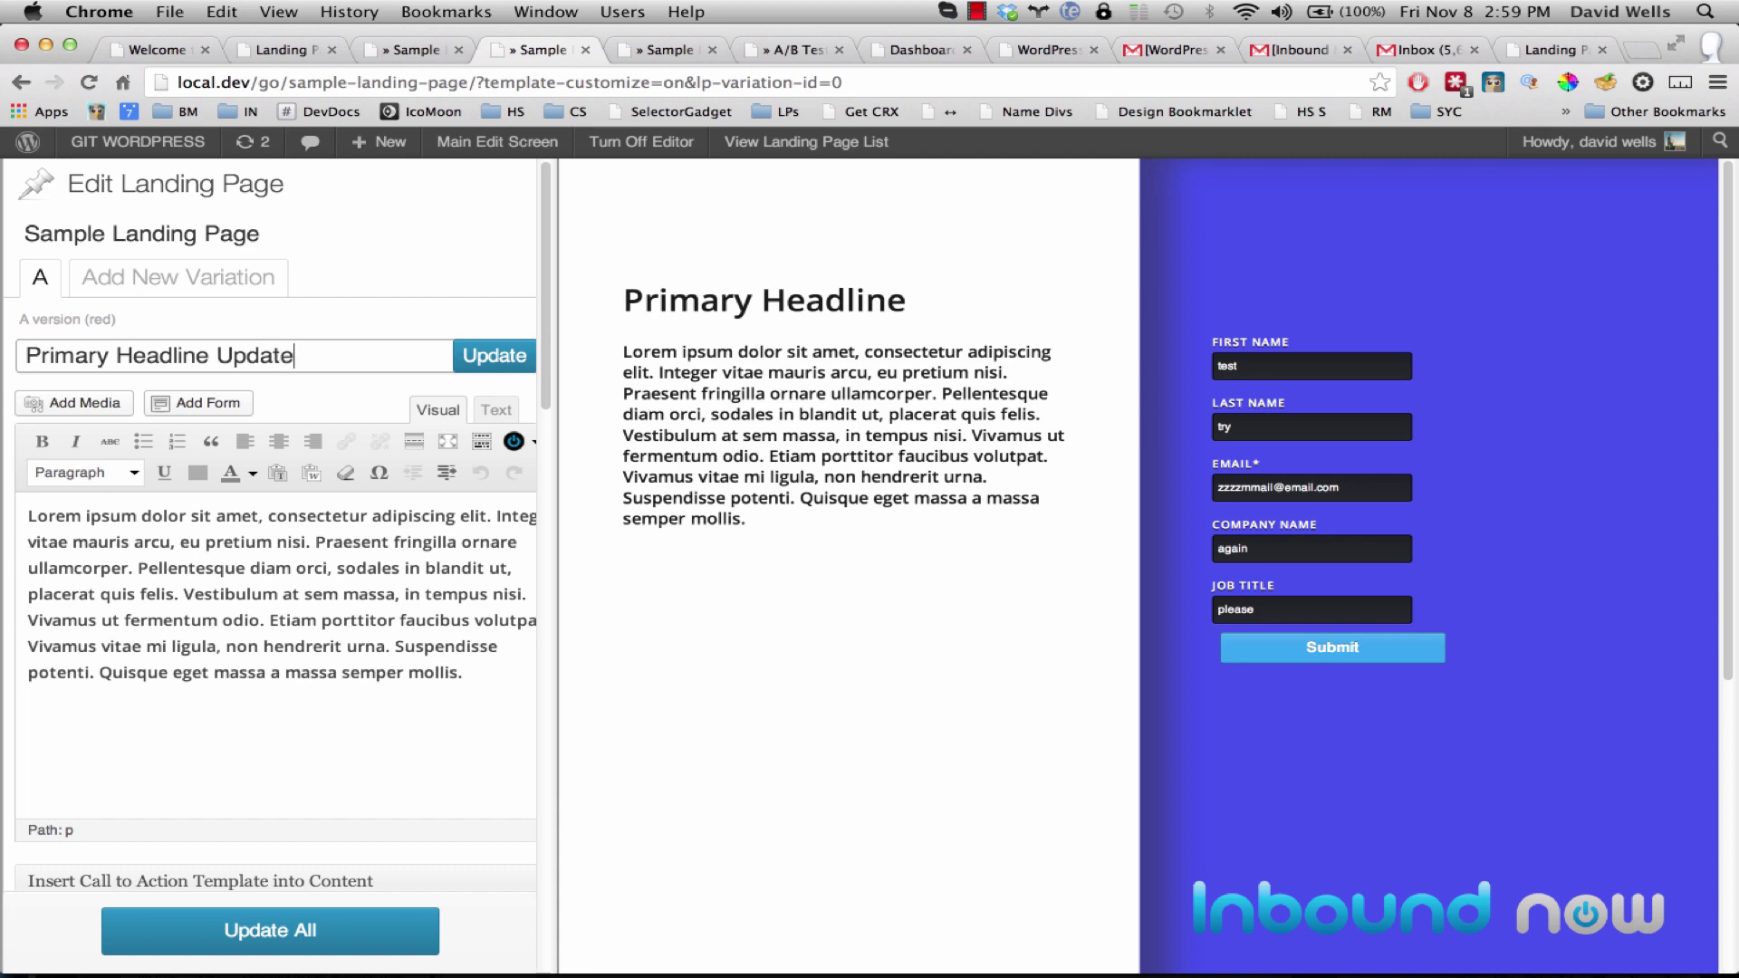
pyautogui.press('Return')
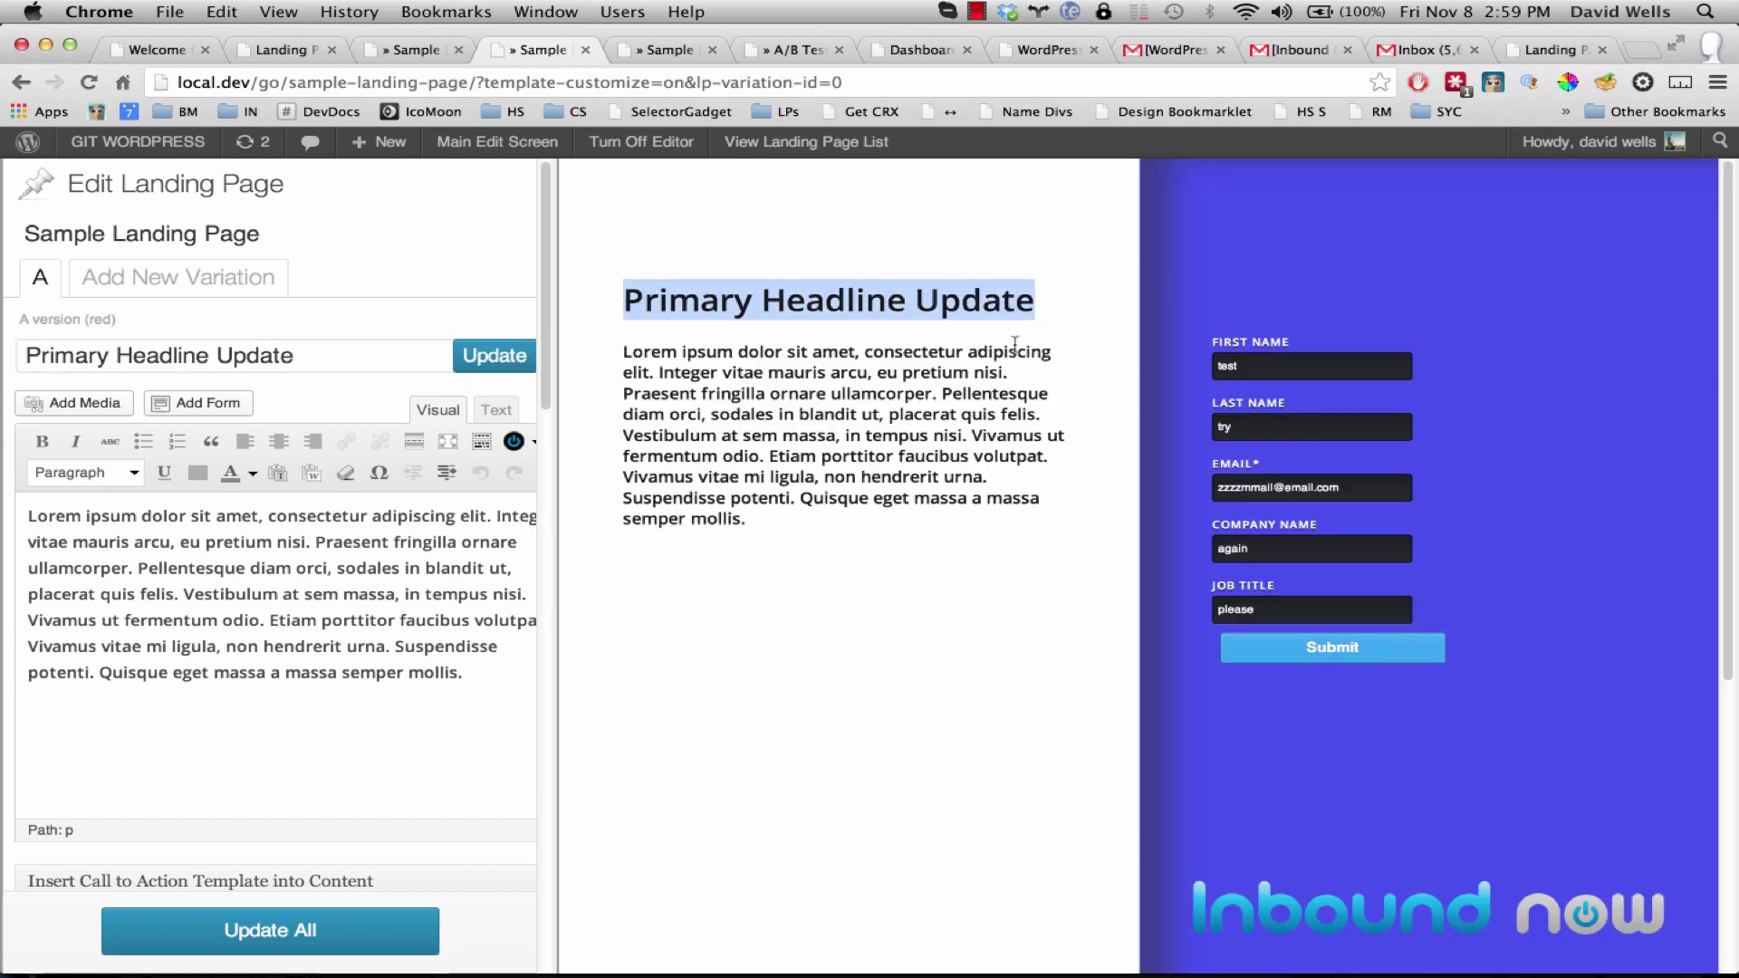
# Set the Content Background Color in the Half and Half template options to black, 000000.
pyautogui.scroll(-3, 271, 553)
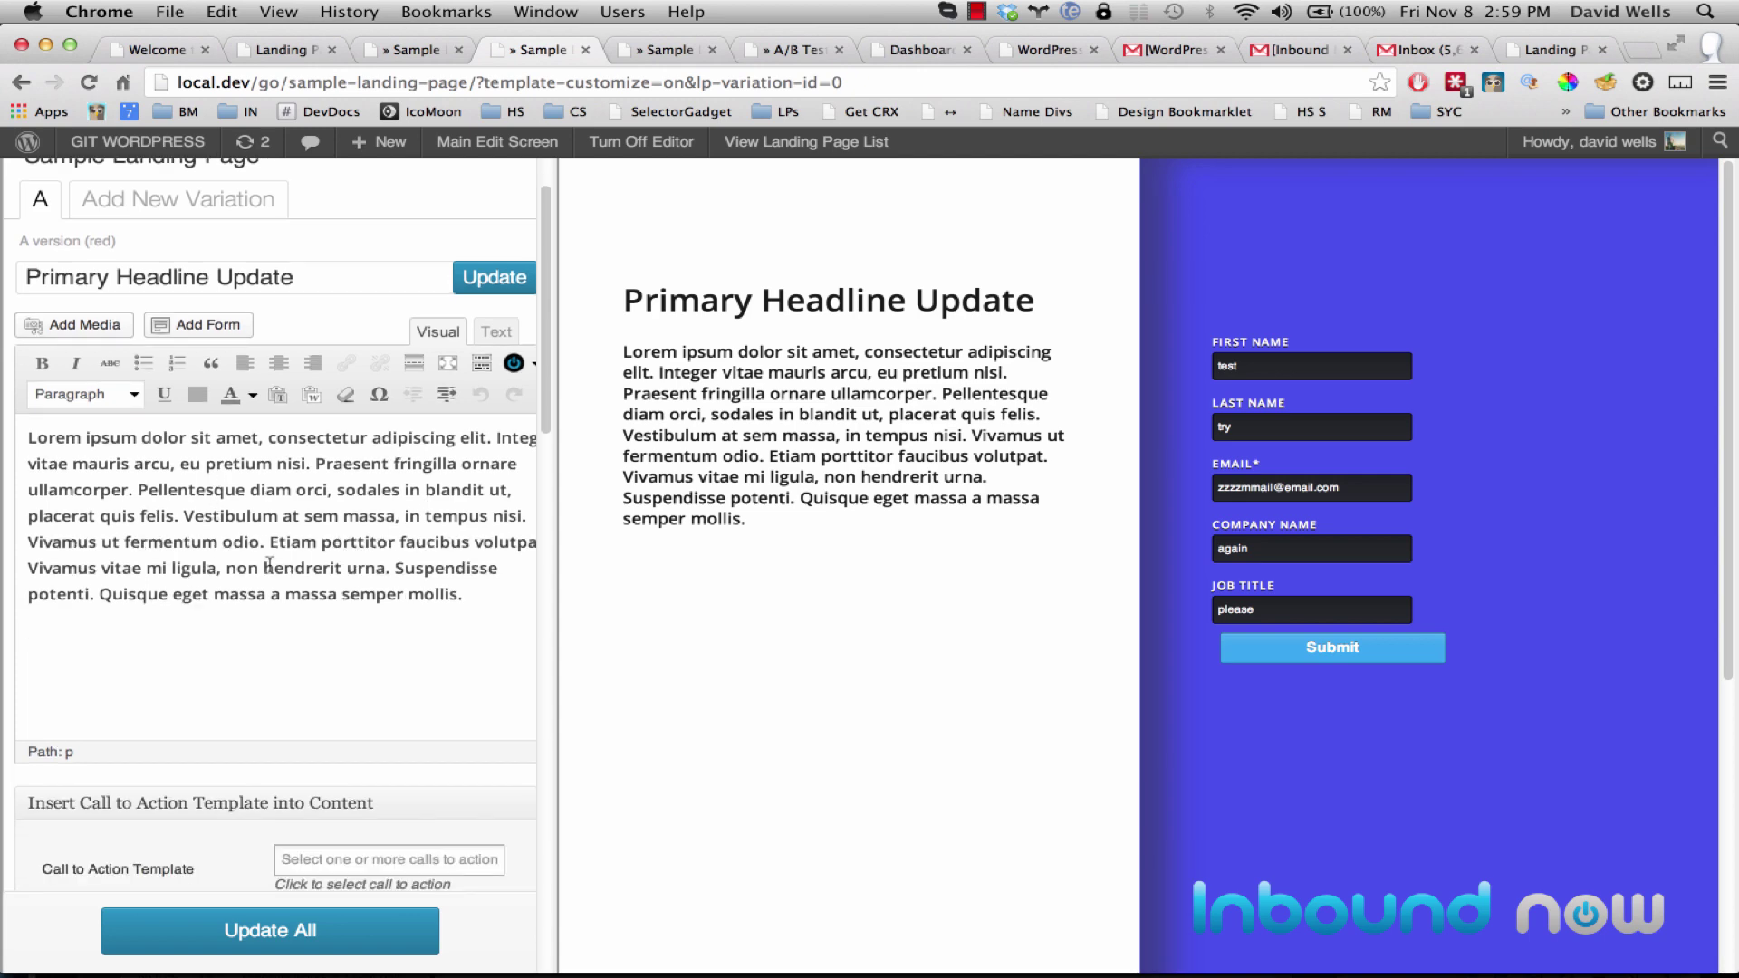
pyautogui.click(488, 563)
pyautogui.scroll(-15, 488, 563)
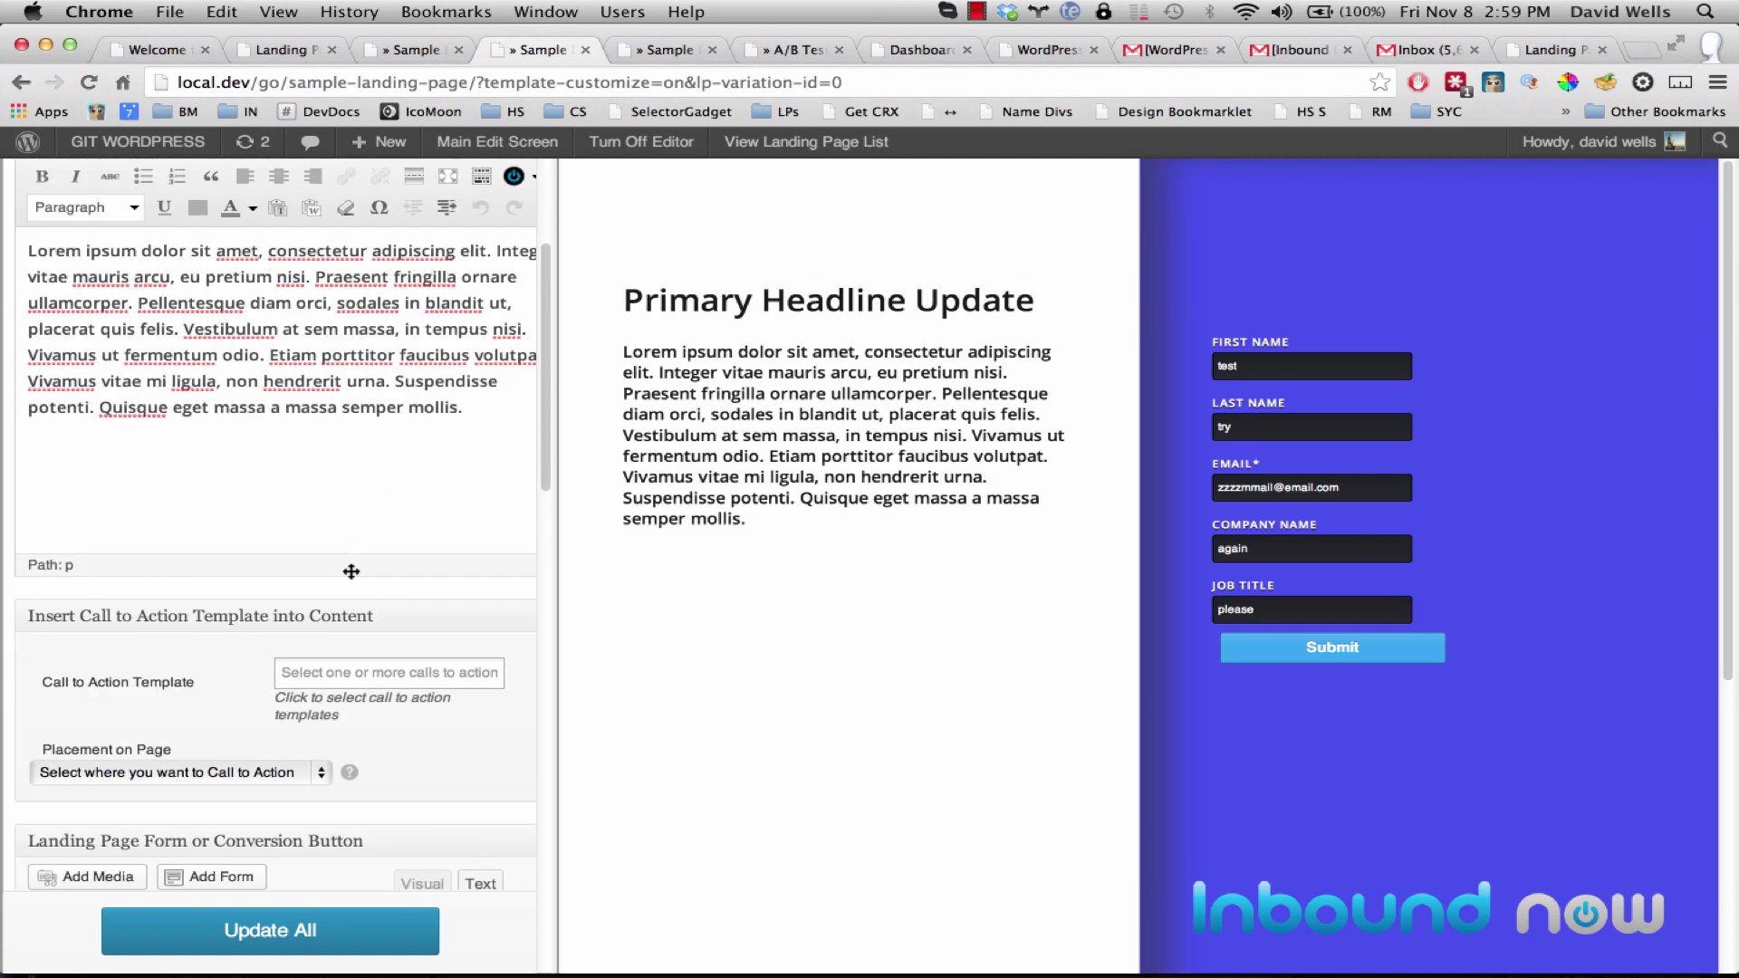
pyautogui.scroll(-12, 404, 504)
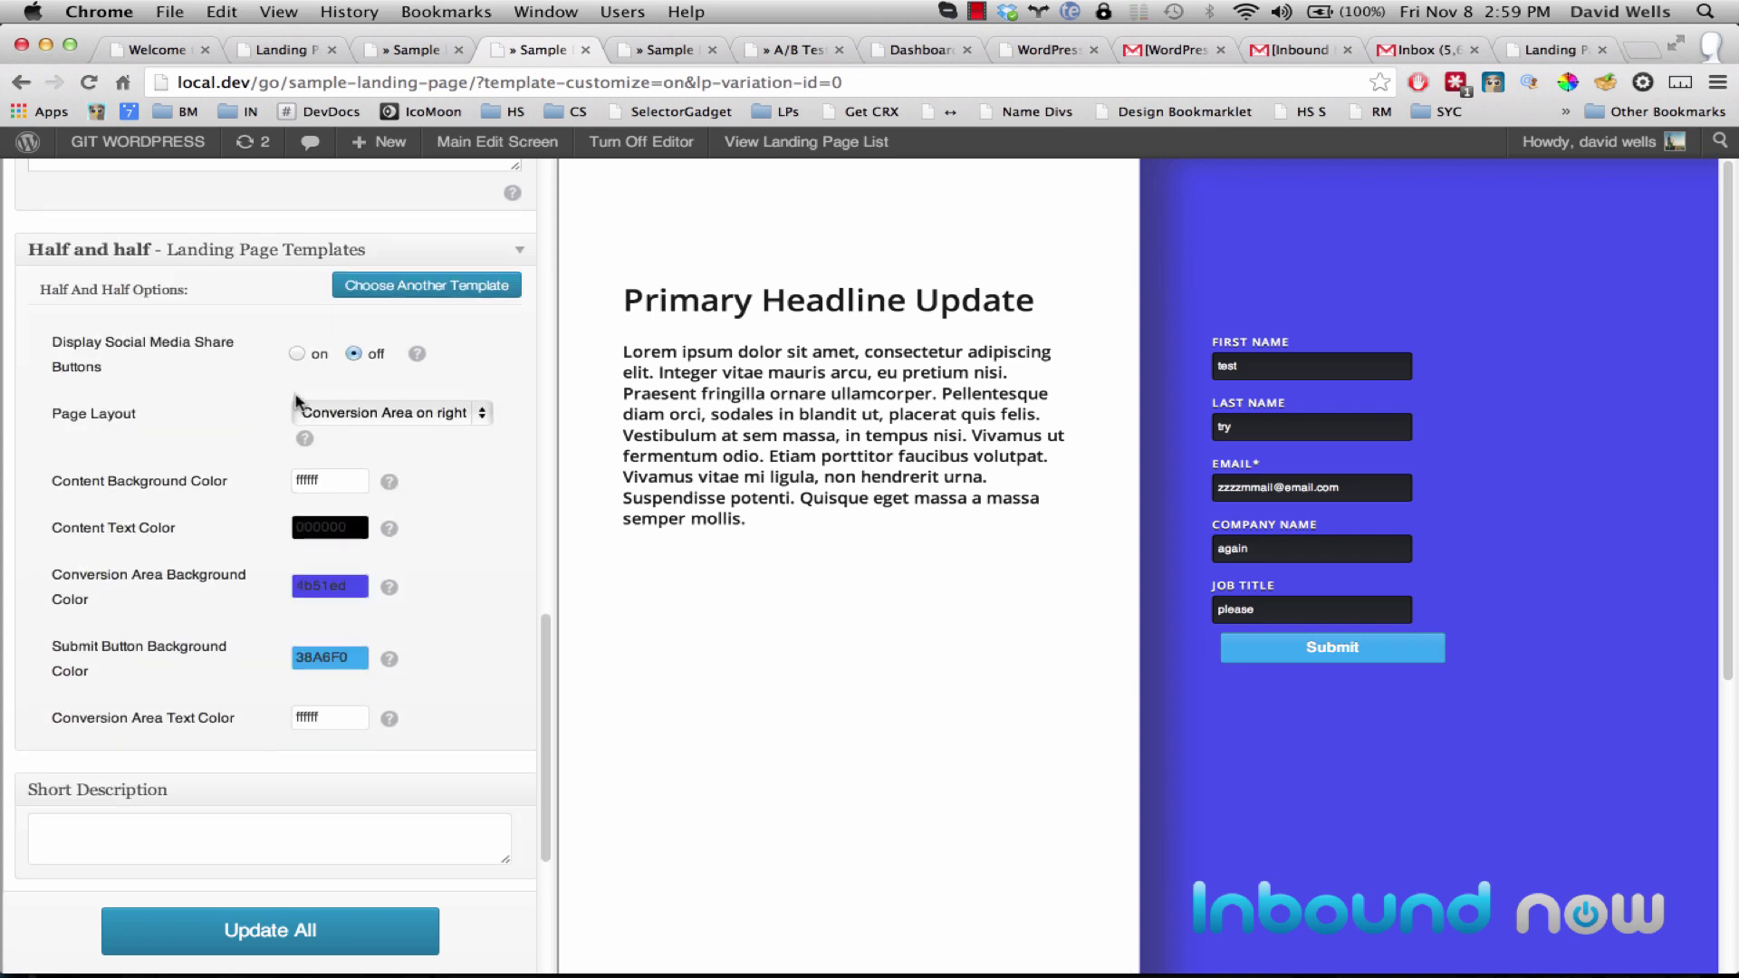
pyautogui.scroll(-1, 290, 444)
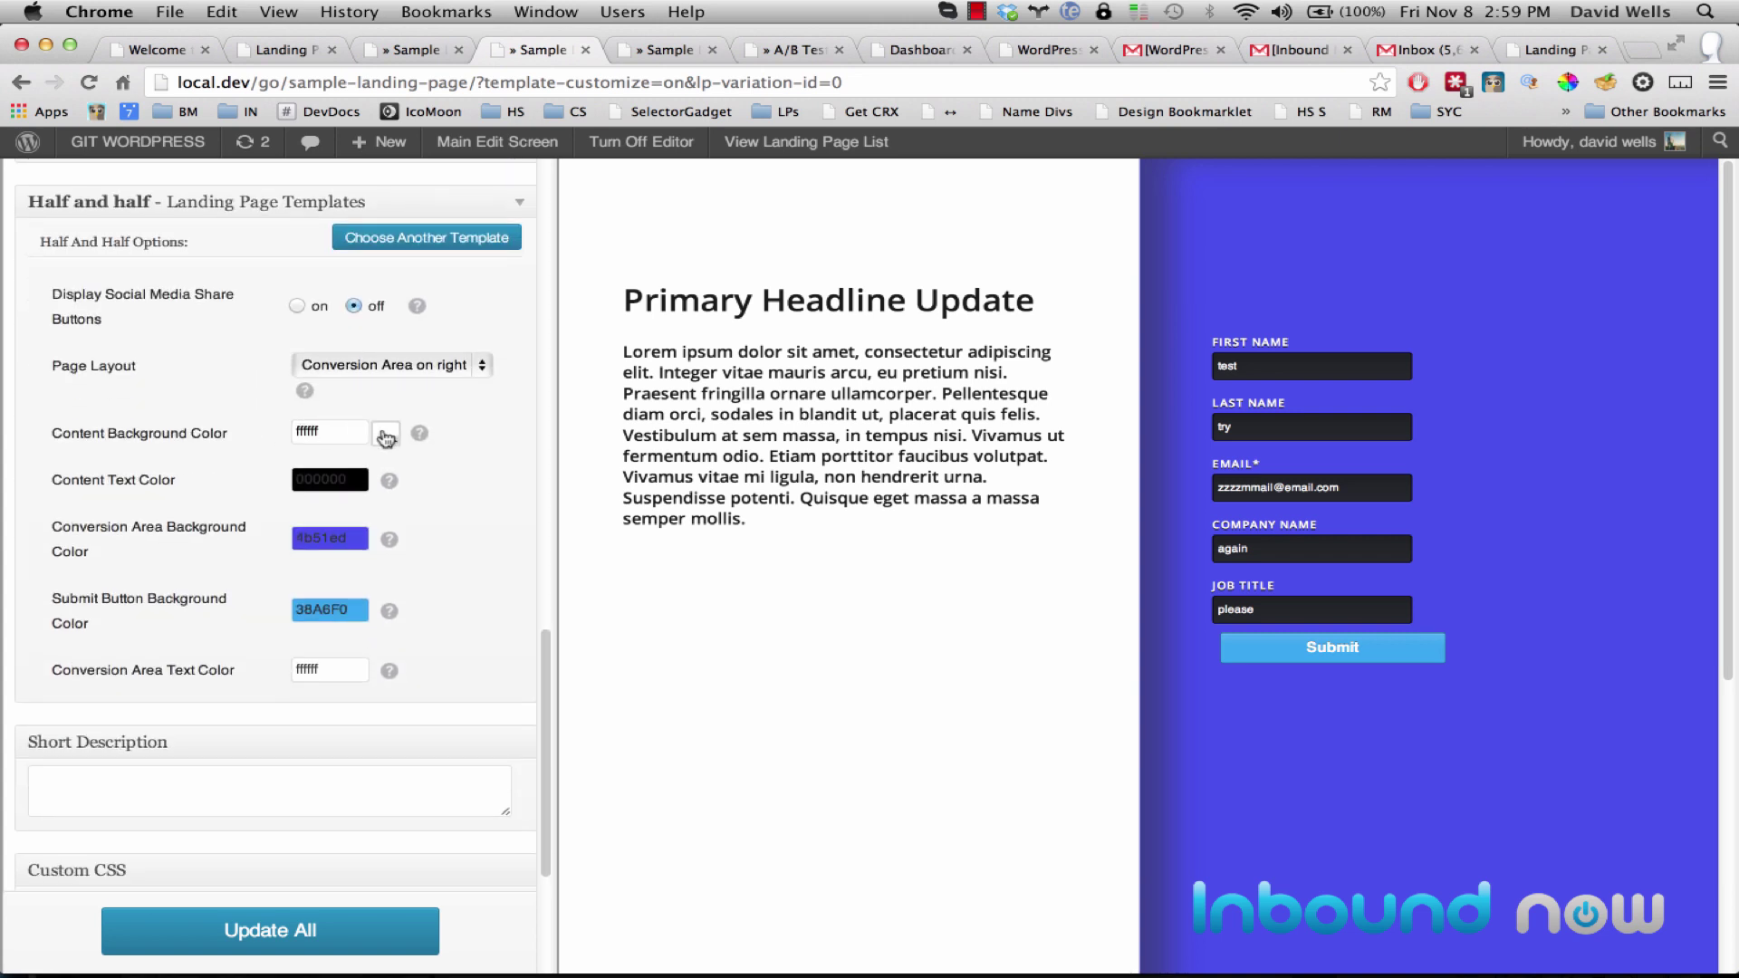
pyautogui.click(385, 435)
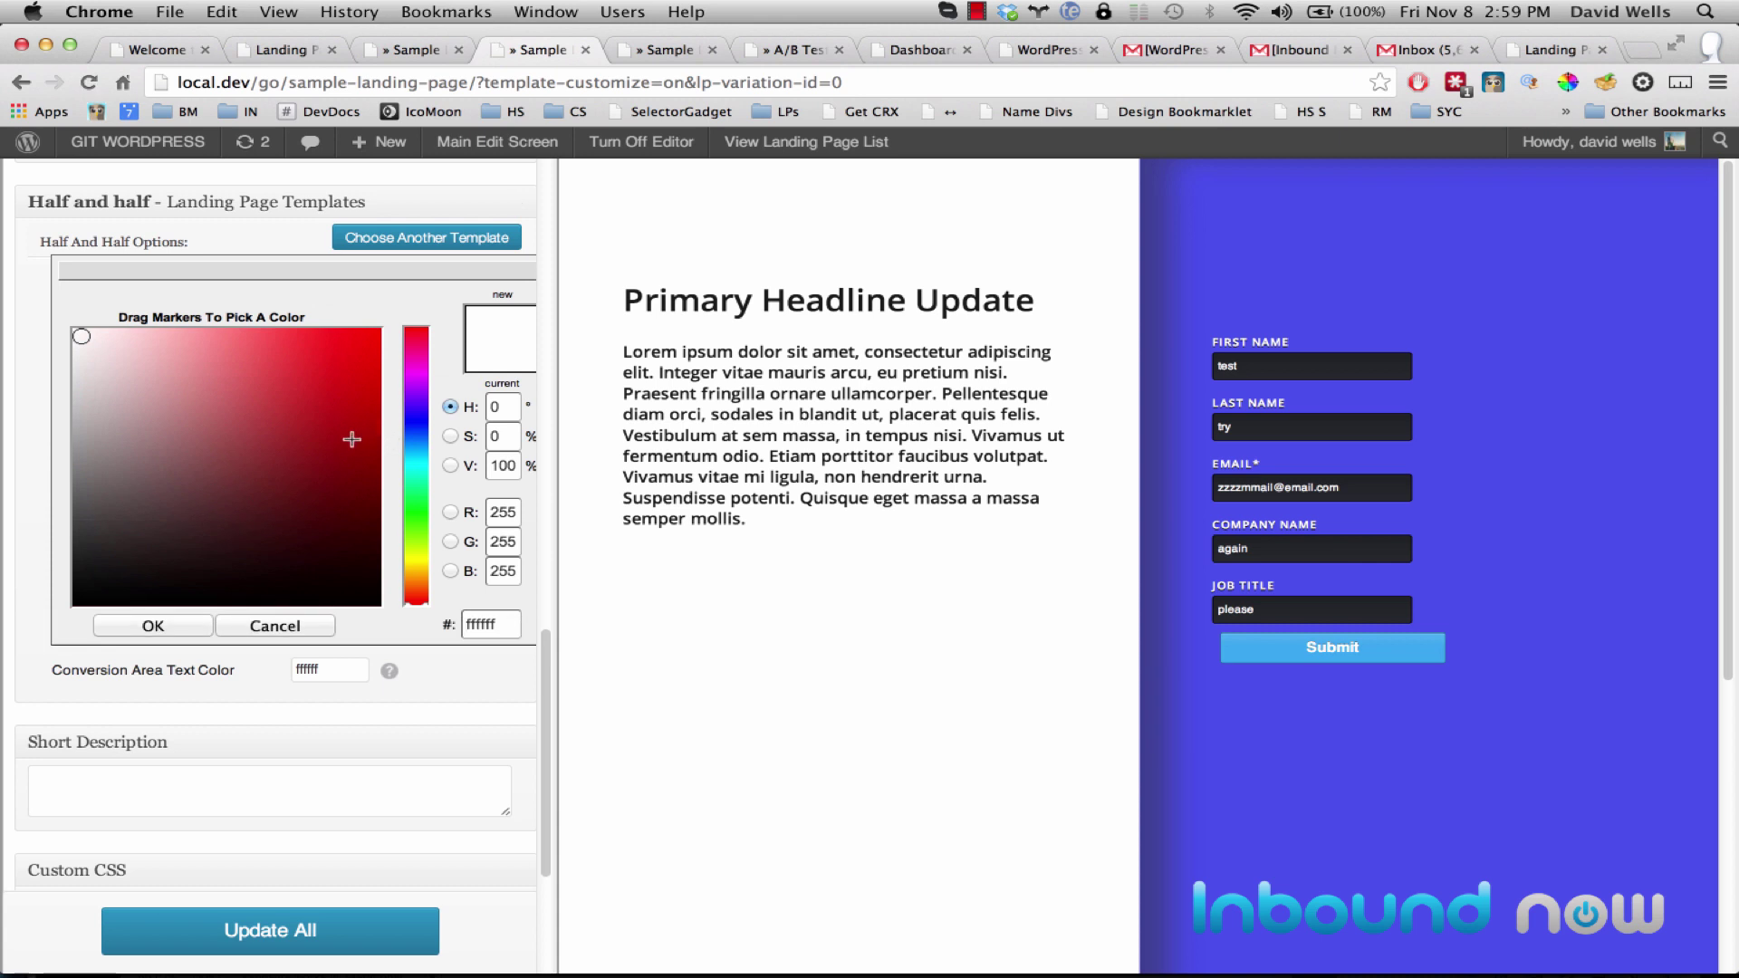
pyautogui.moveTo(125, 351); pyautogui.dragTo(77, 605)
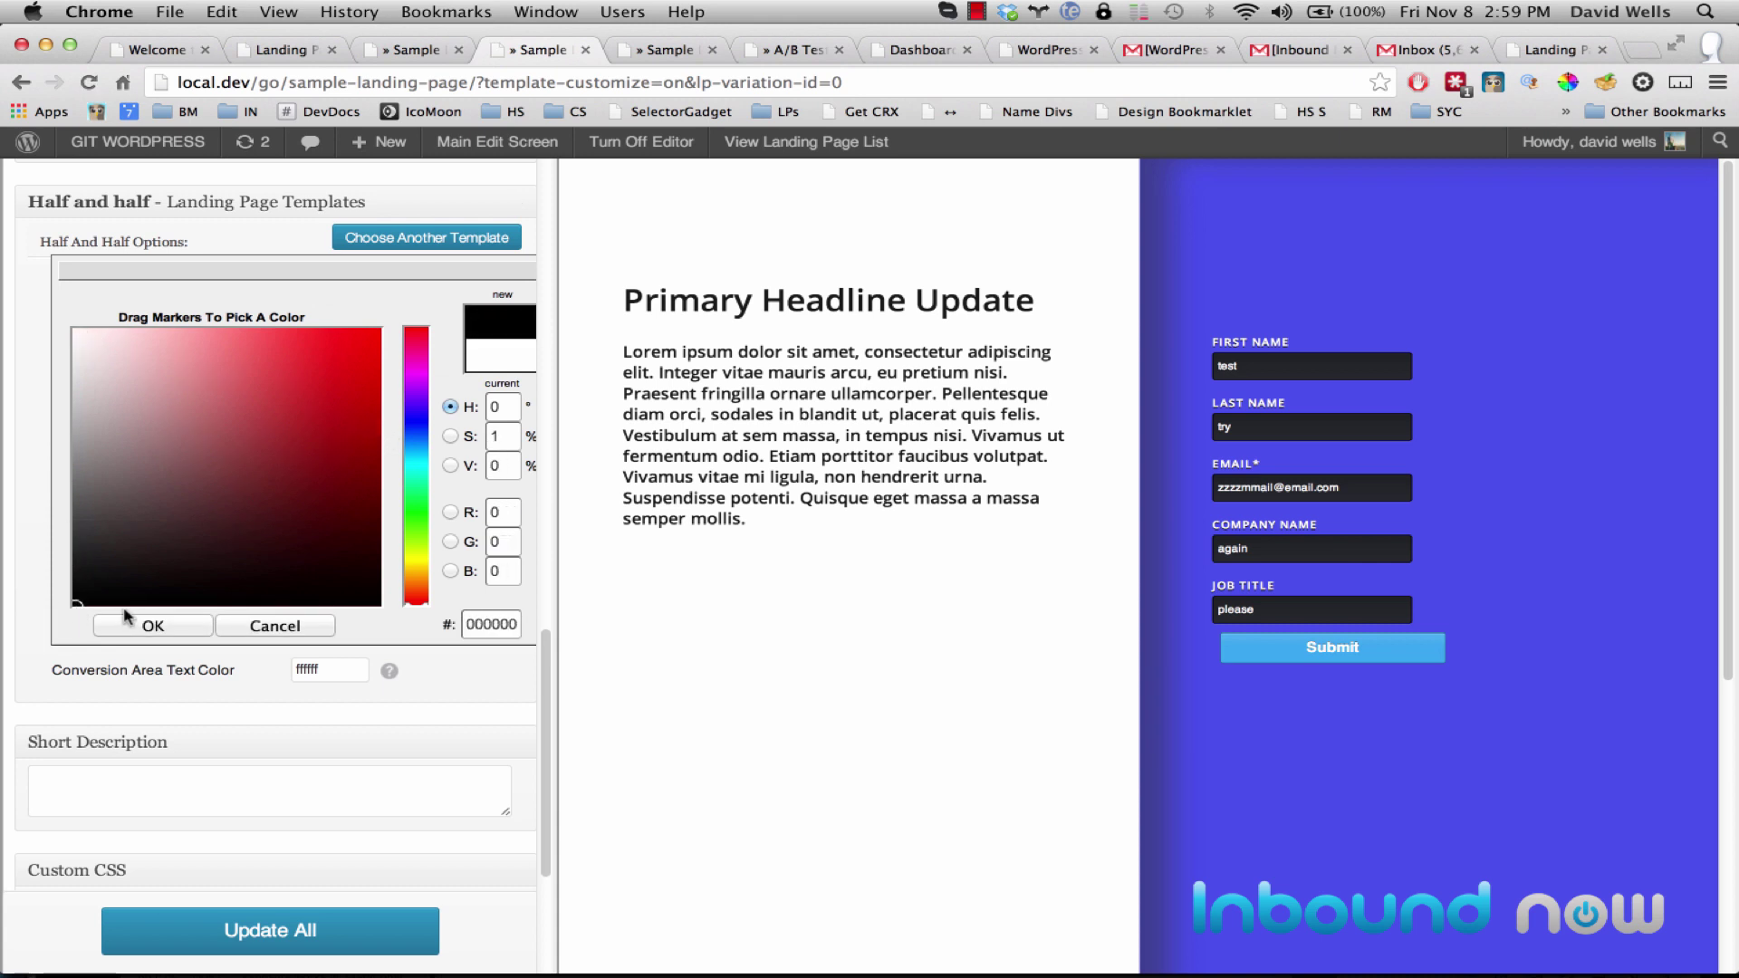
pyautogui.click(148, 619)
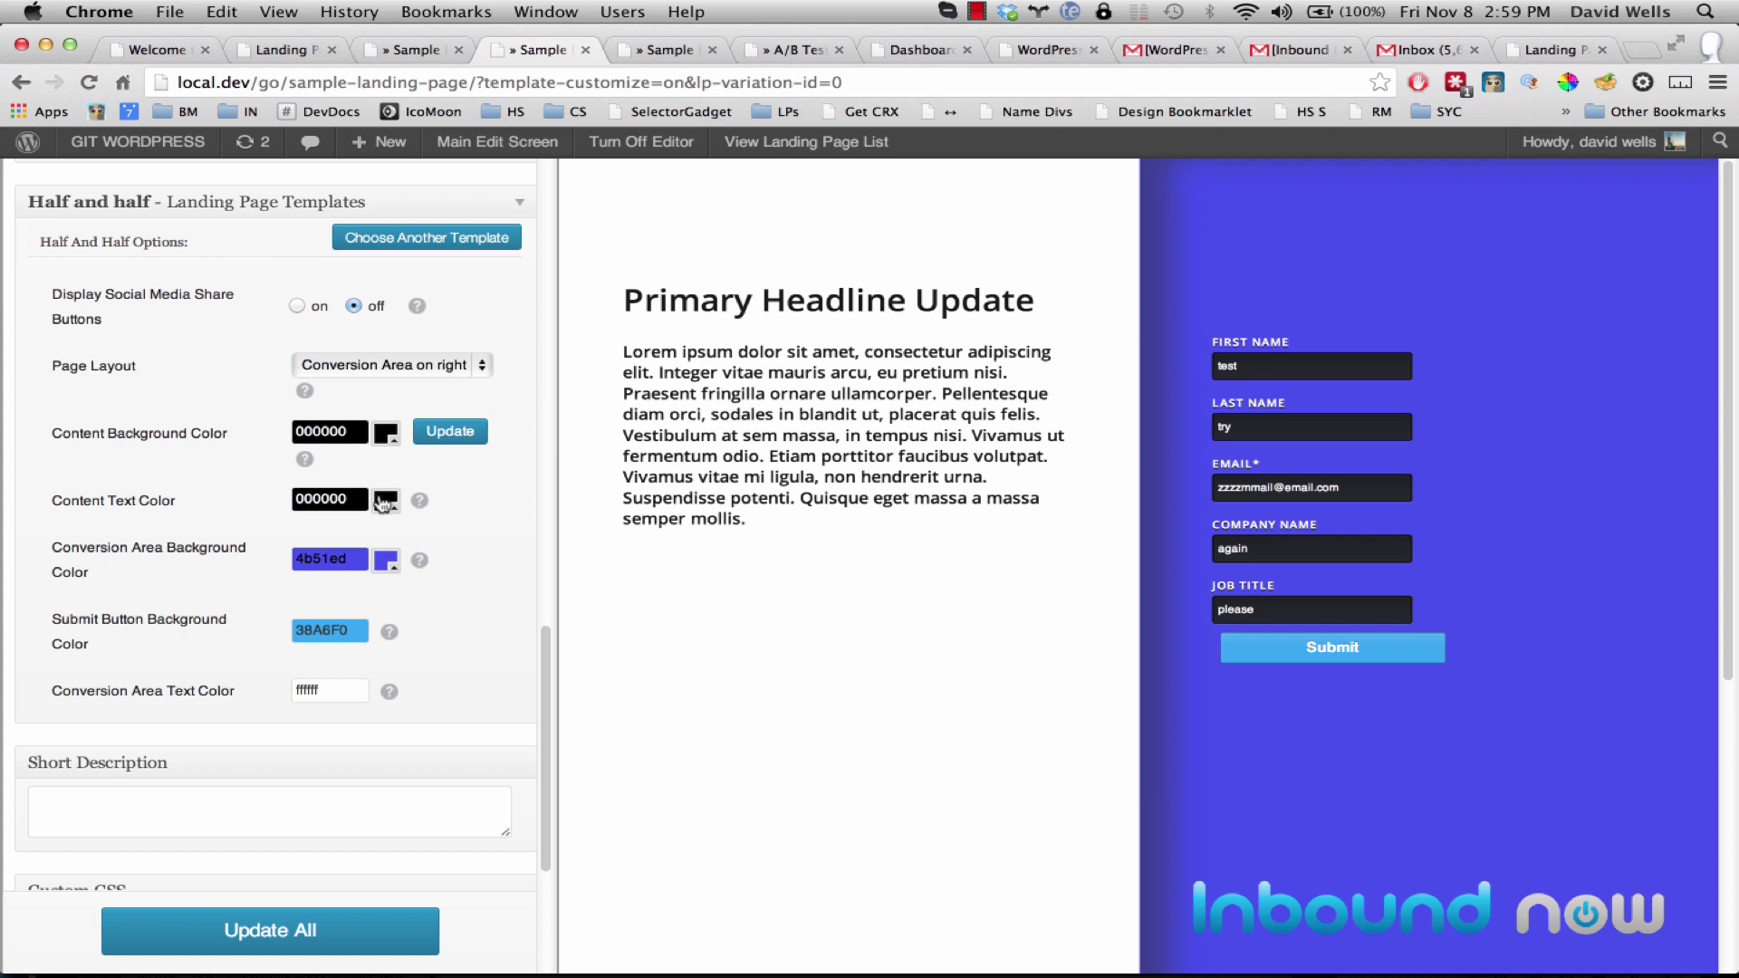
# Set the Content Text Color to white, ffffff, and save all landing page changes together.
pyautogui.click(387, 504)
pyautogui.click(74, 398)
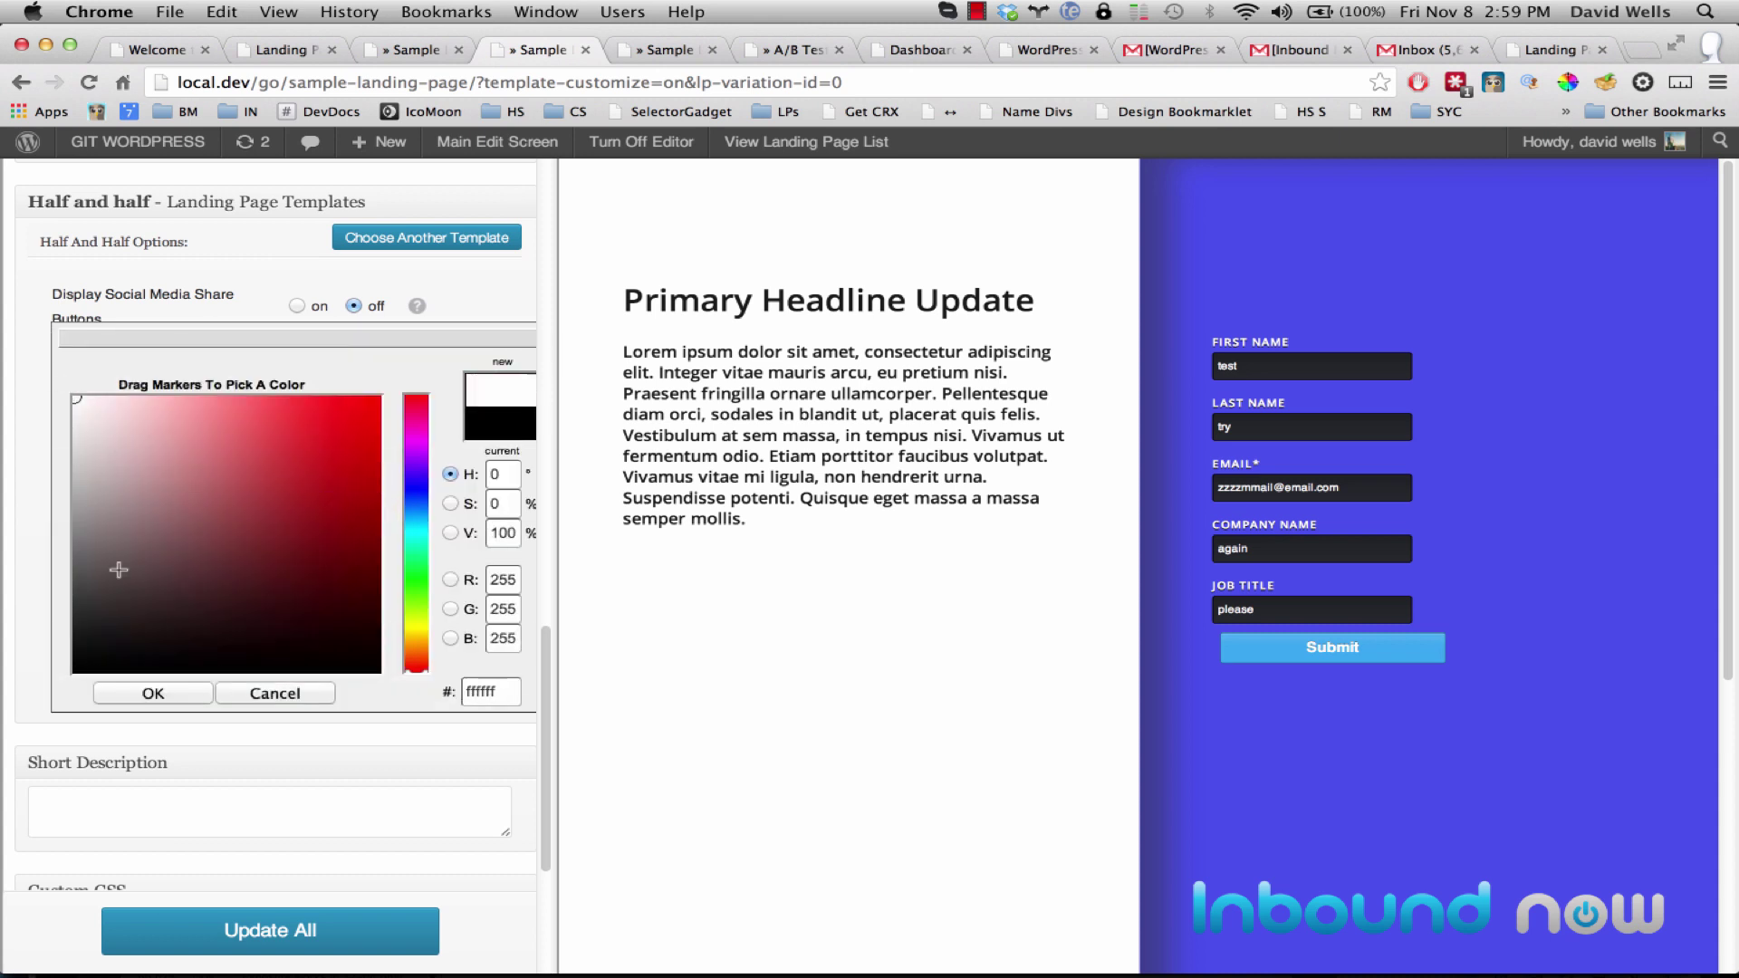
pyautogui.click(154, 694)
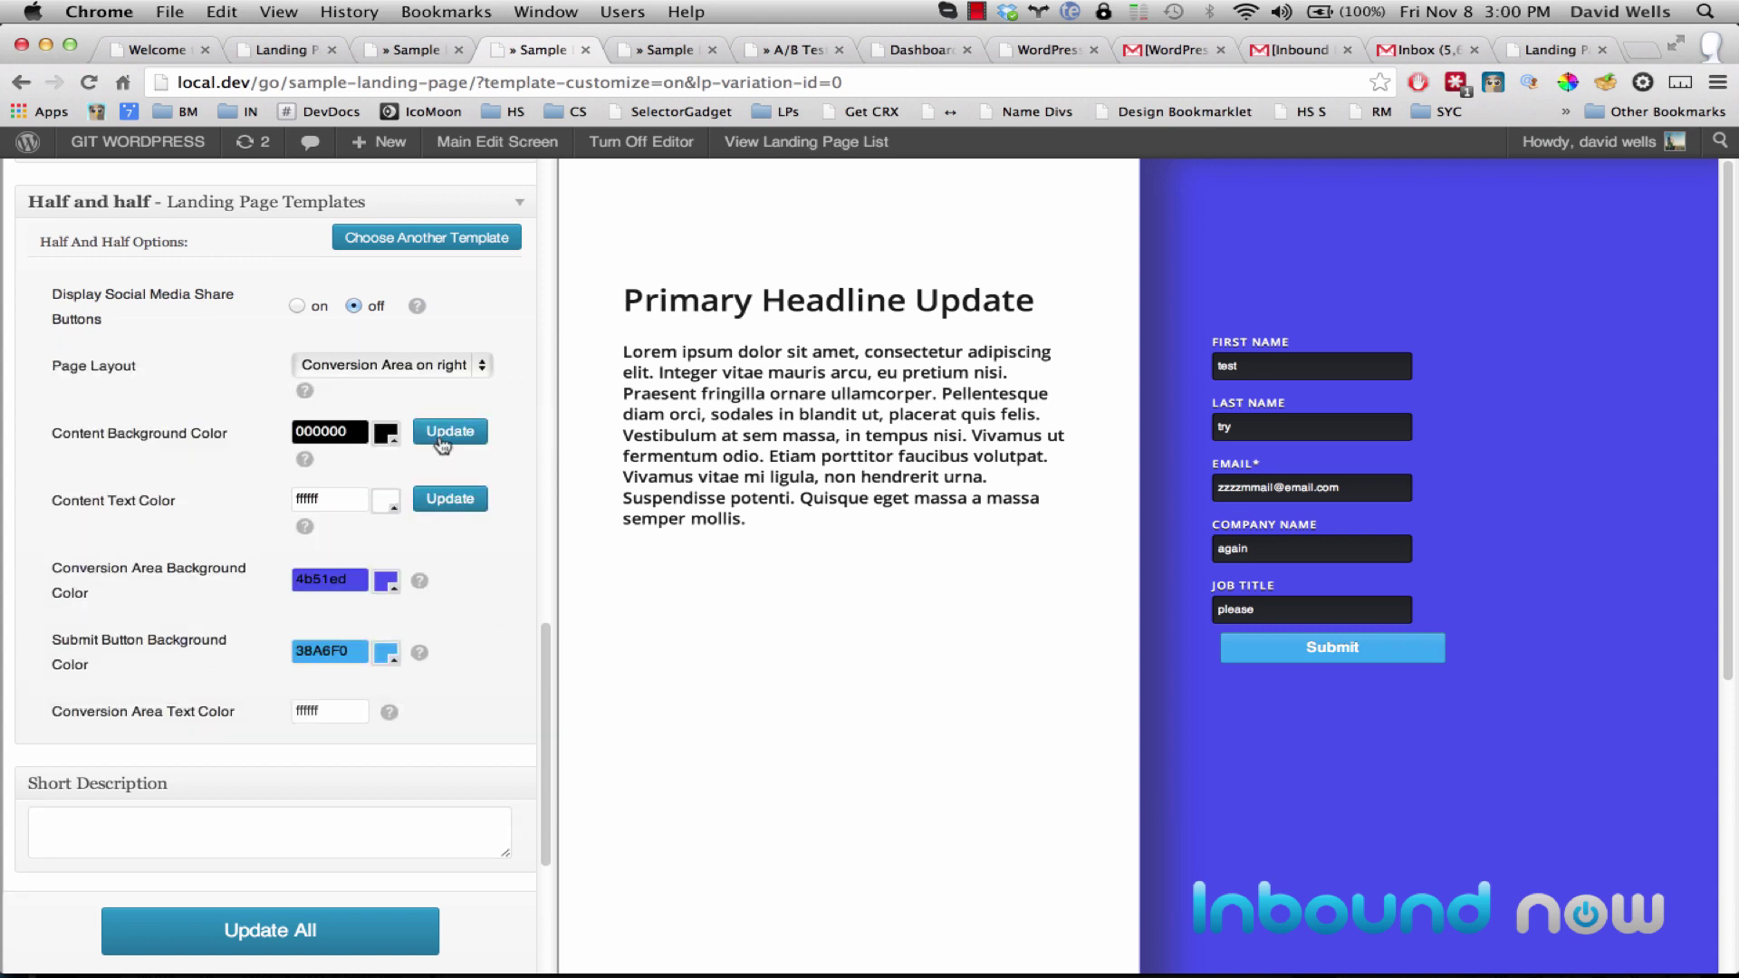
pyautogui.click(285, 939)
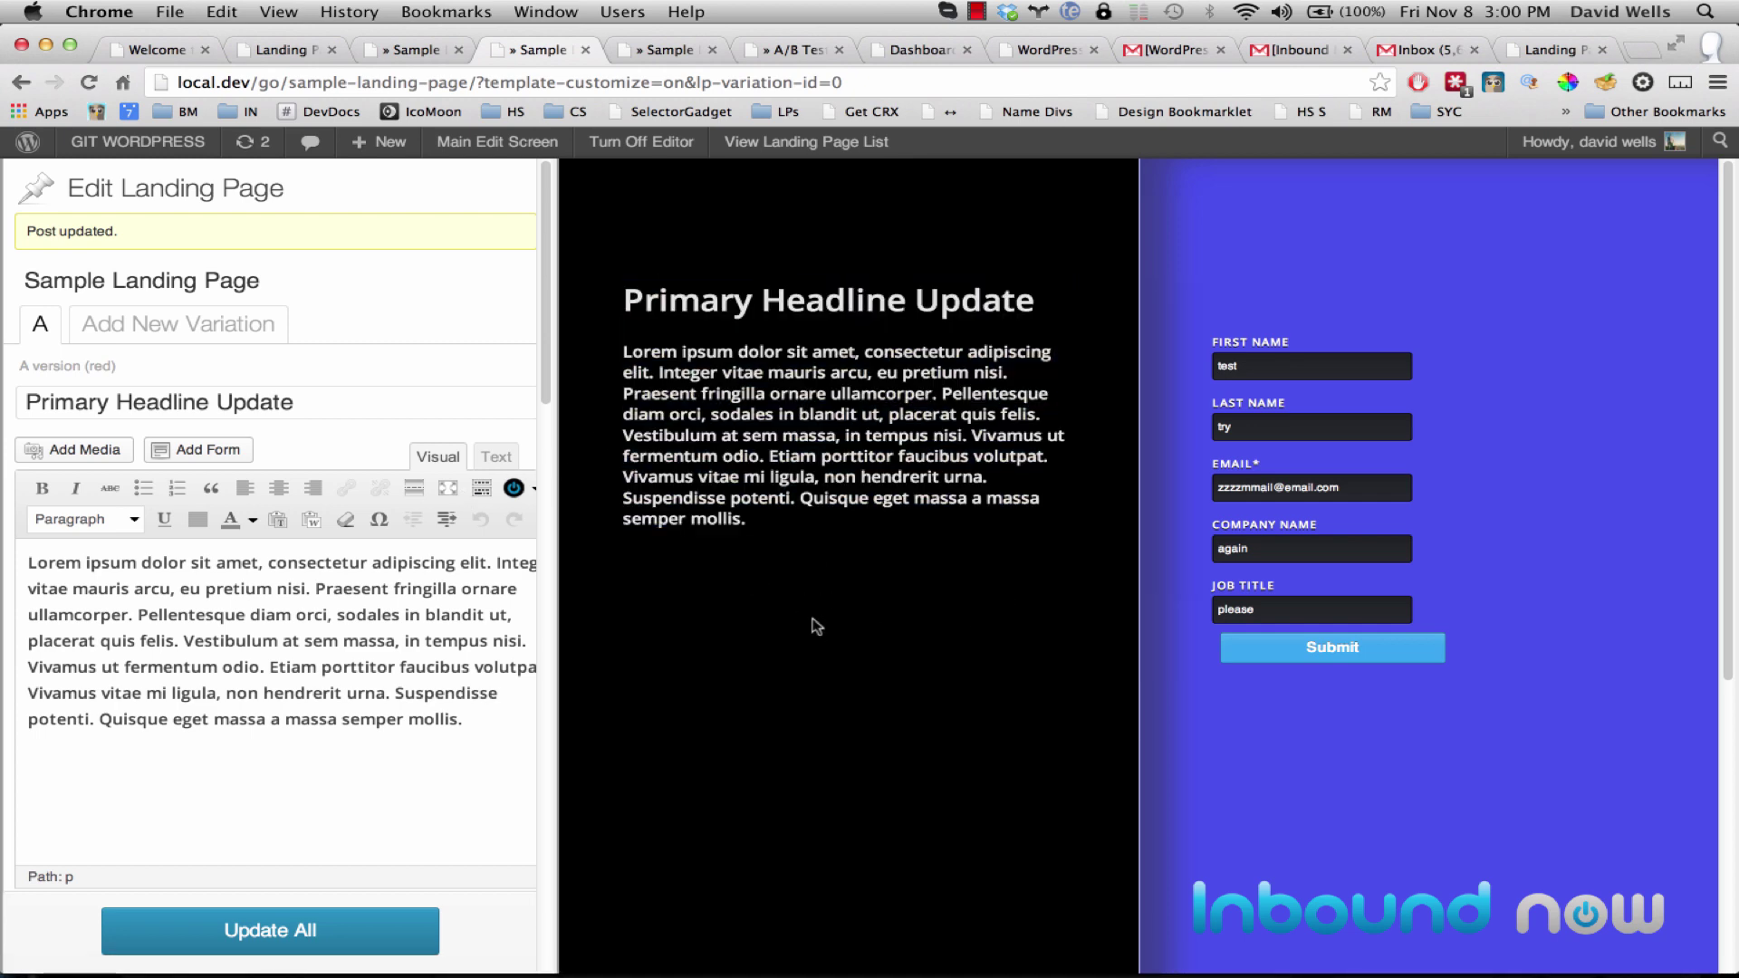
# Set the Submit Button Background Color to pinkish red, ef3964, and save only that setting.
pyautogui.scroll(-10, 391, 669)
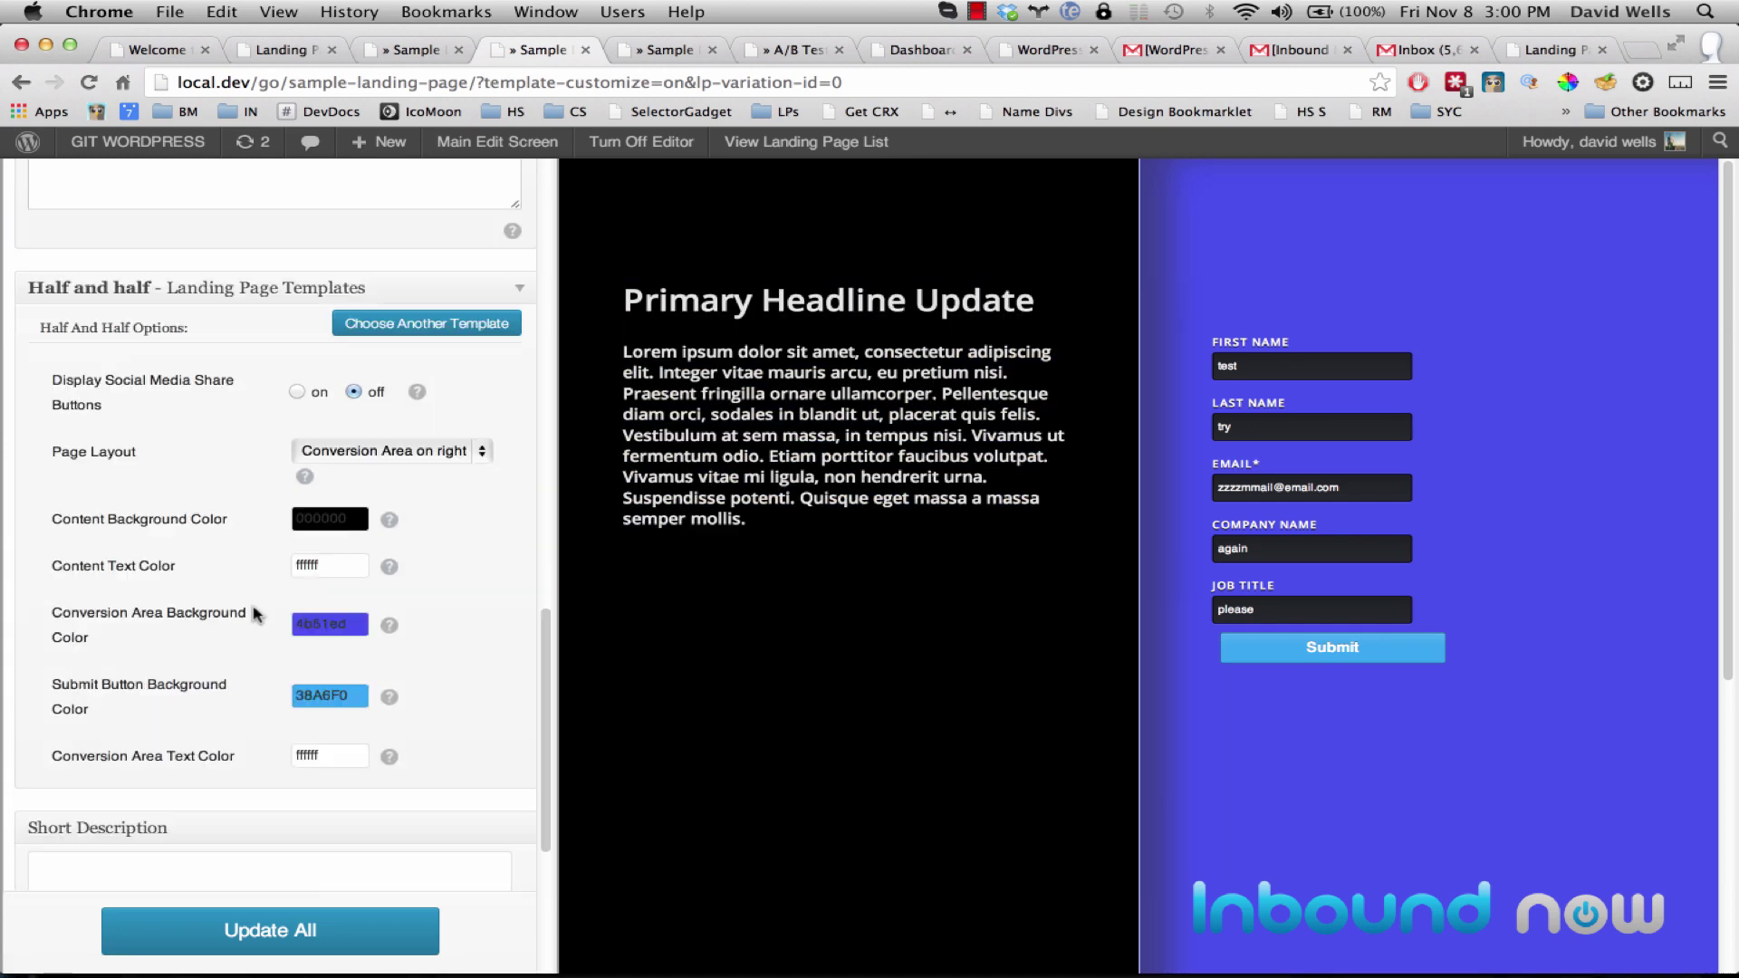
pyautogui.click(331, 695)
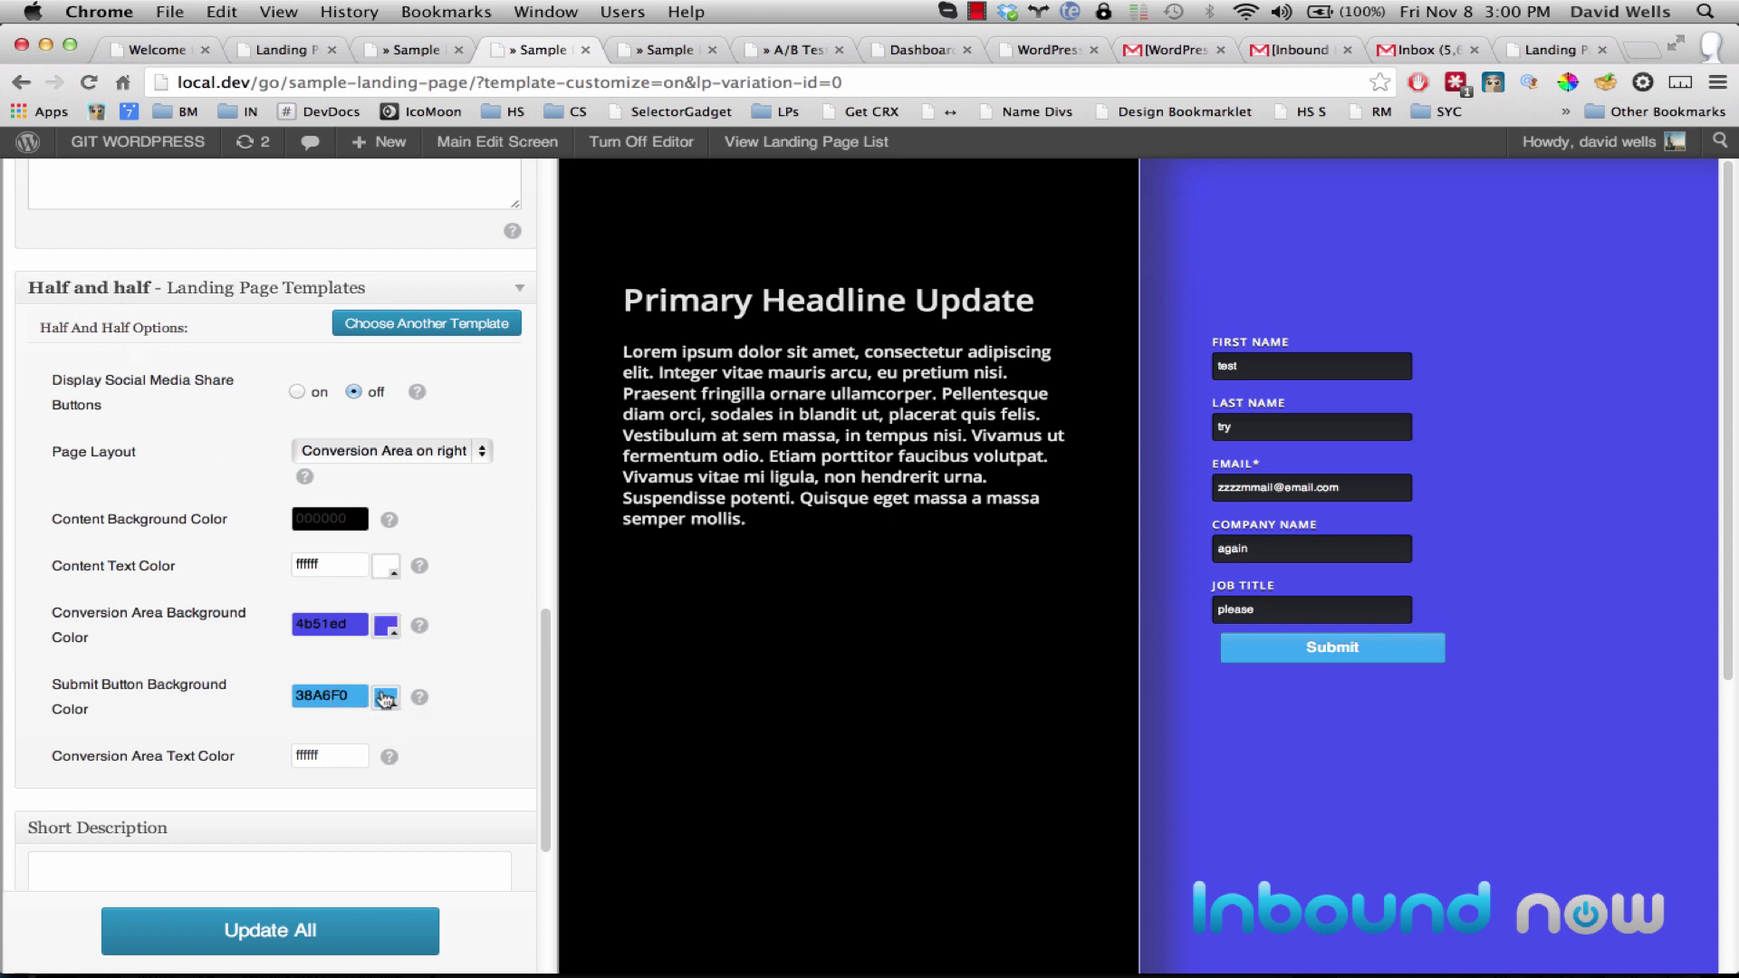
pyautogui.click(387, 705)
pyautogui.click(413, 604)
pyautogui.moveTo(412, 604); pyautogui.dragTo(415, 599)
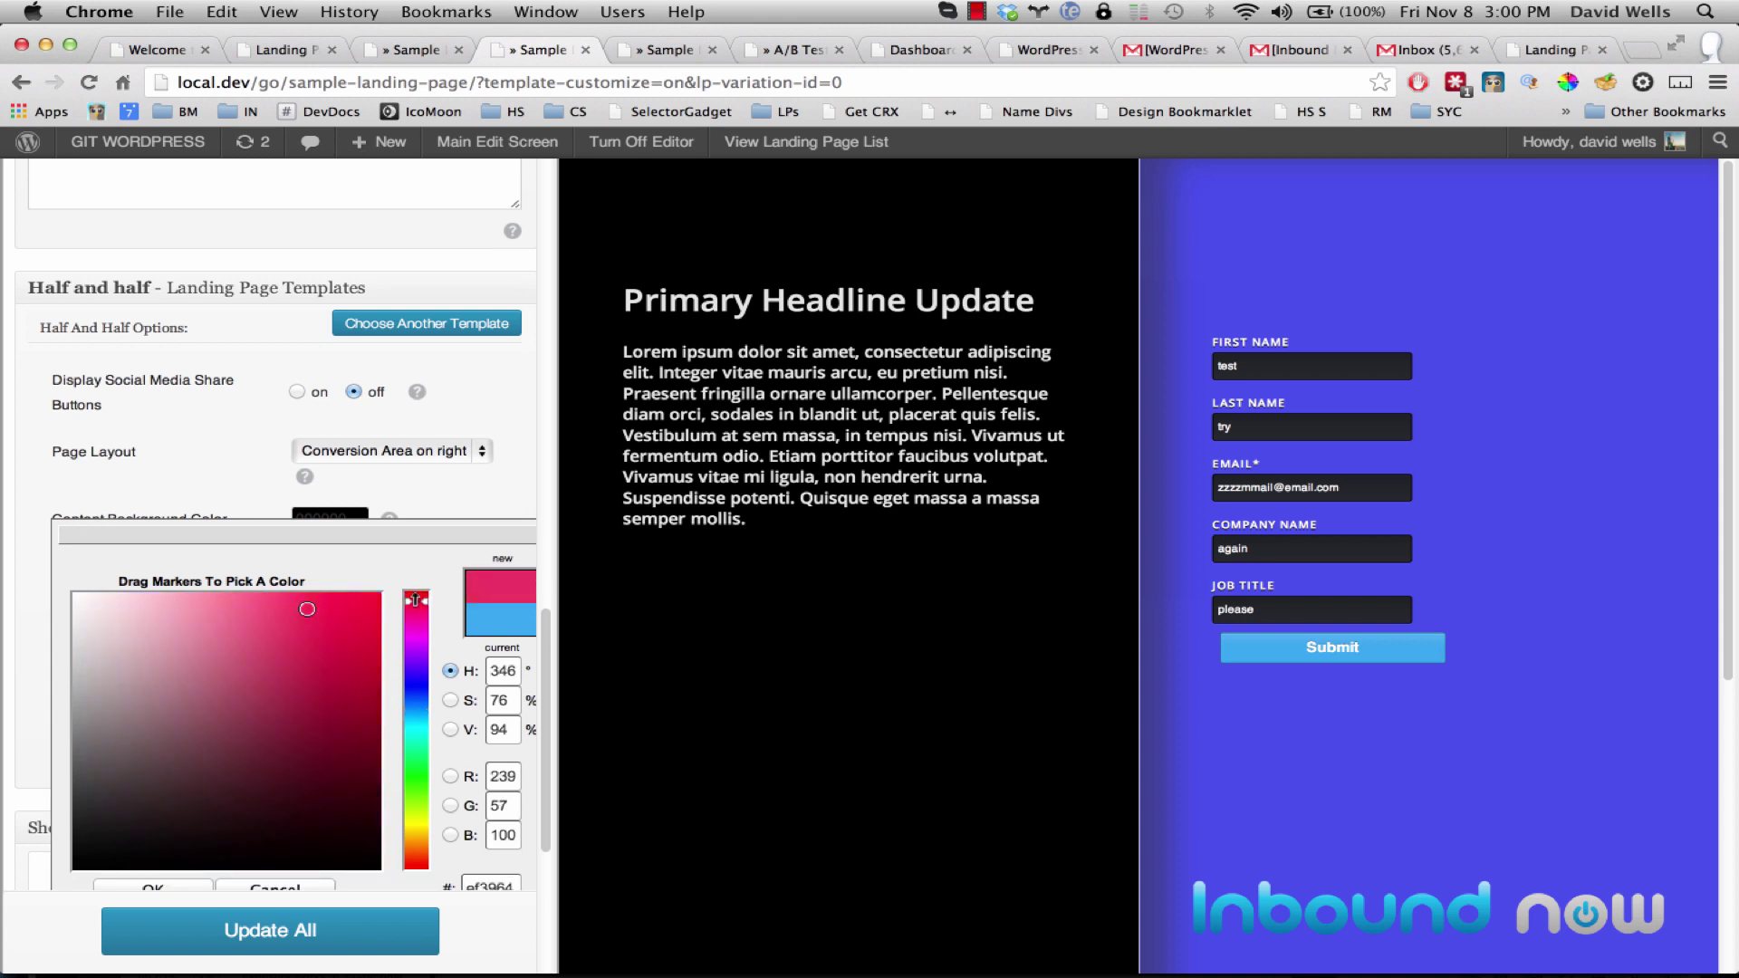
pyautogui.click(166, 888)
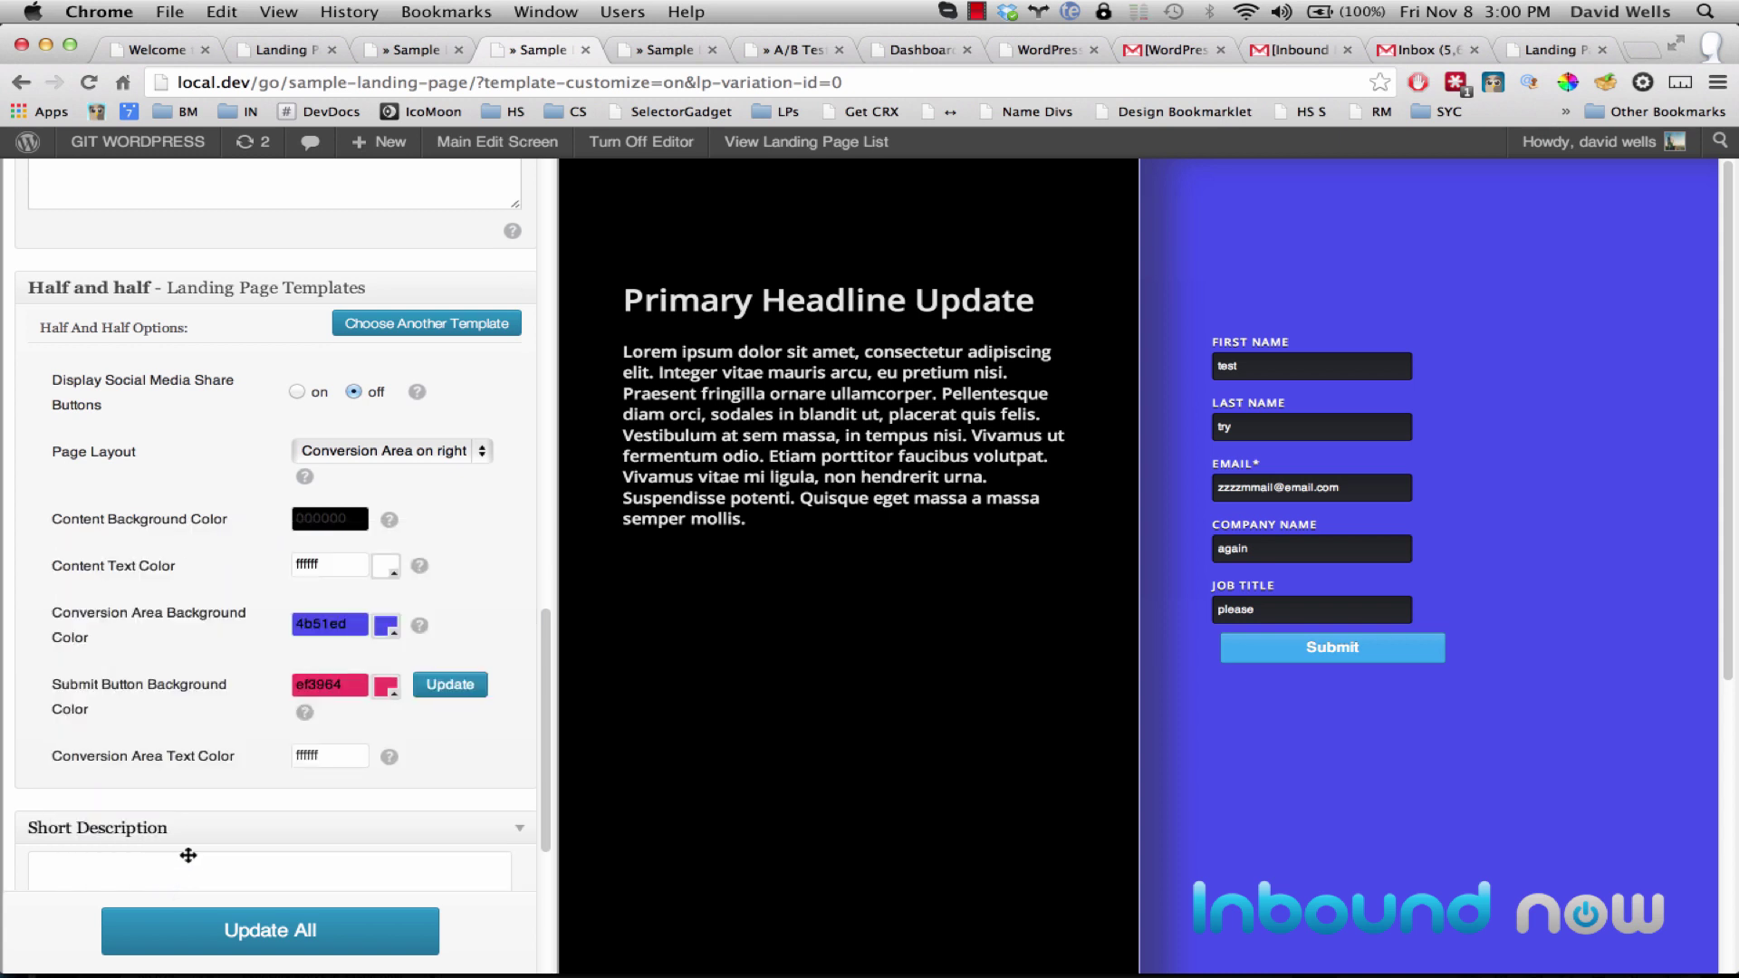
pyautogui.click(444, 687)
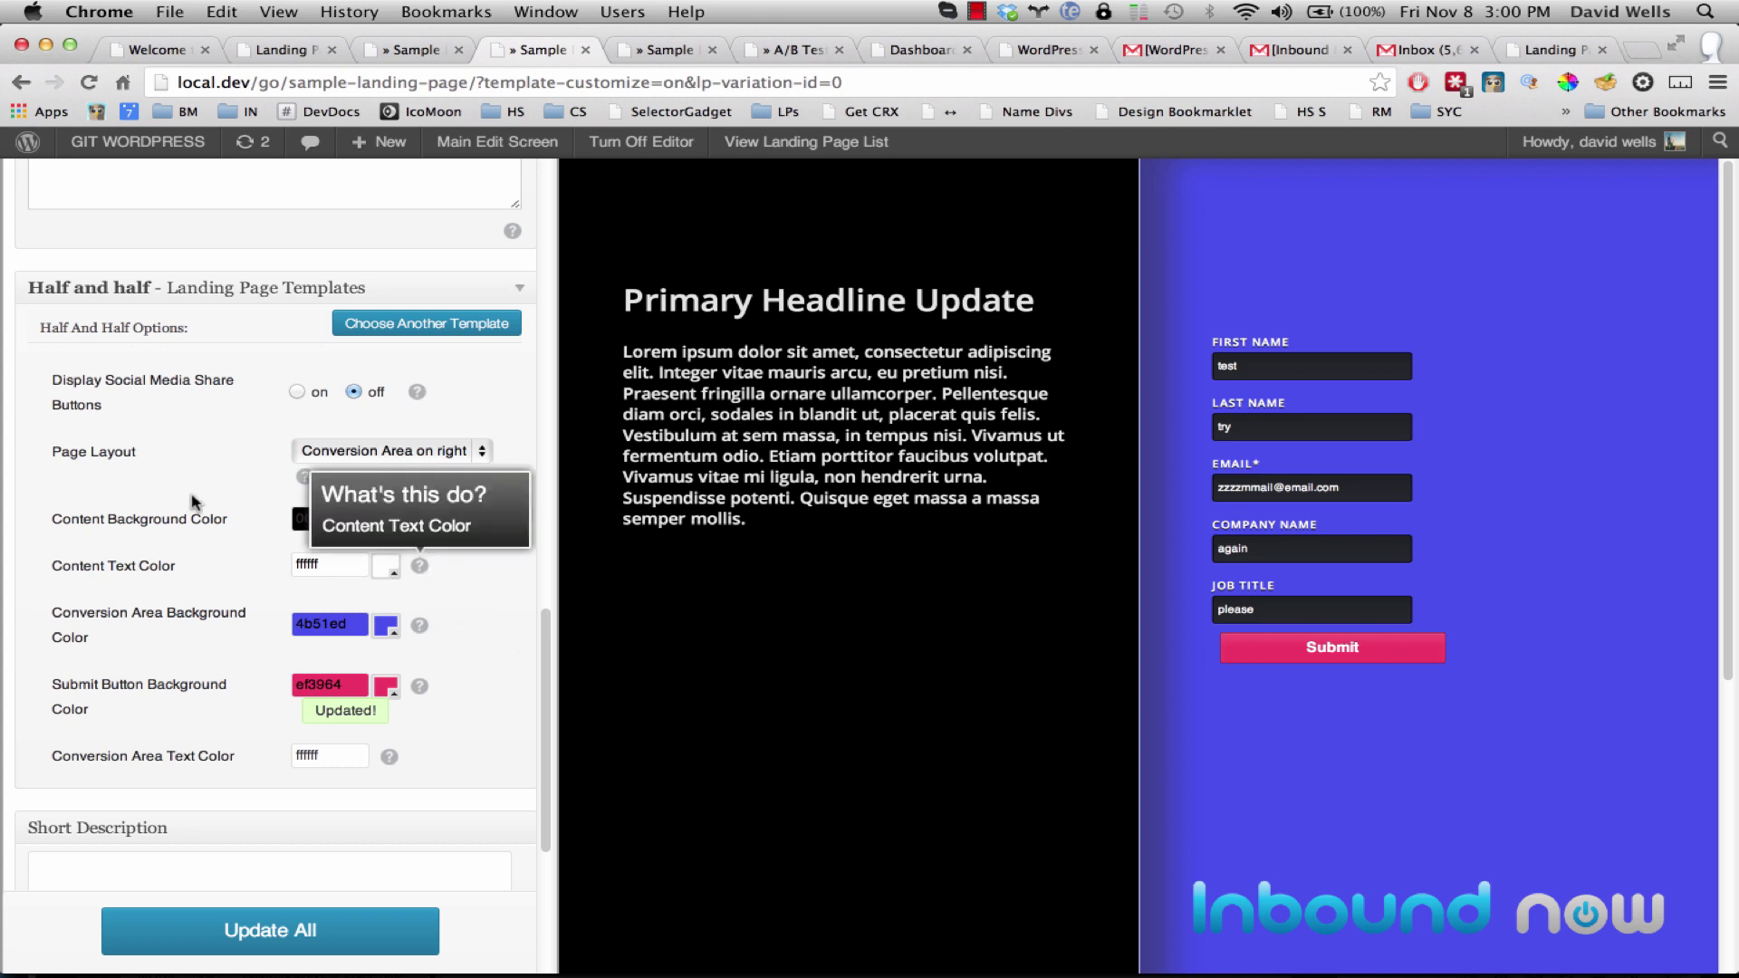
# Examine the Custom CSS and Custom JS fields below the template options in the visual editor.
pyautogui.scroll(-5, 199, 507)
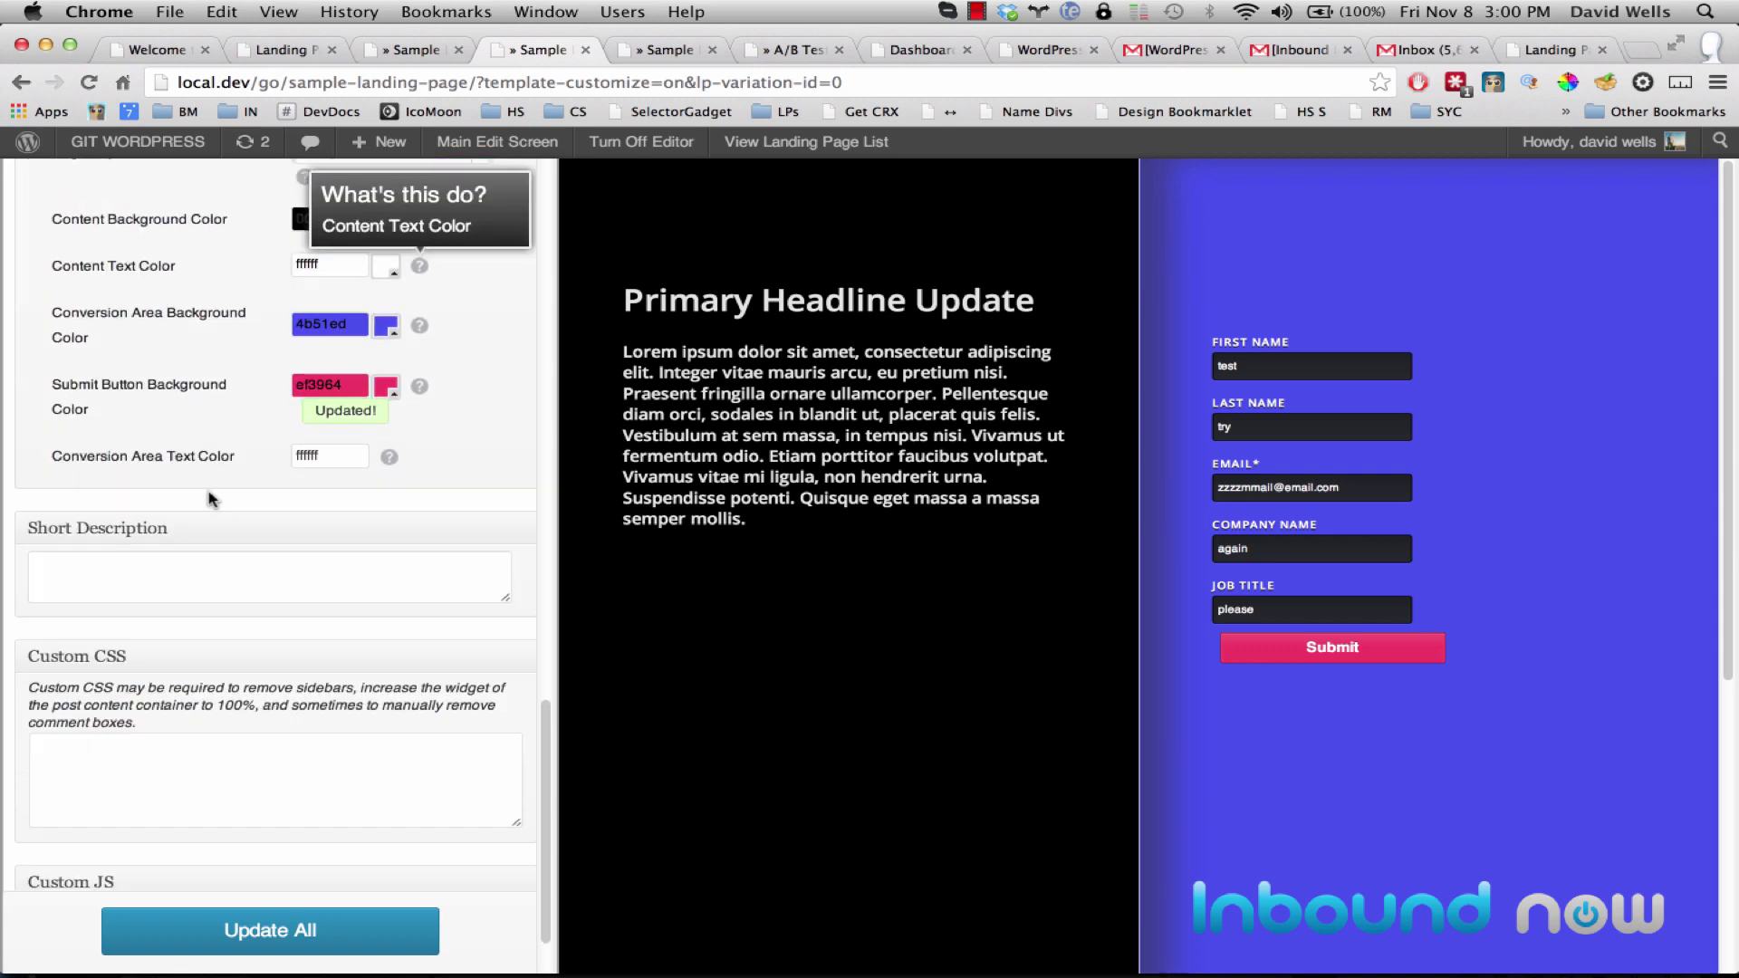
pyautogui.scroll(3, 221, 517)
pyautogui.scroll(-3, 221, 517)
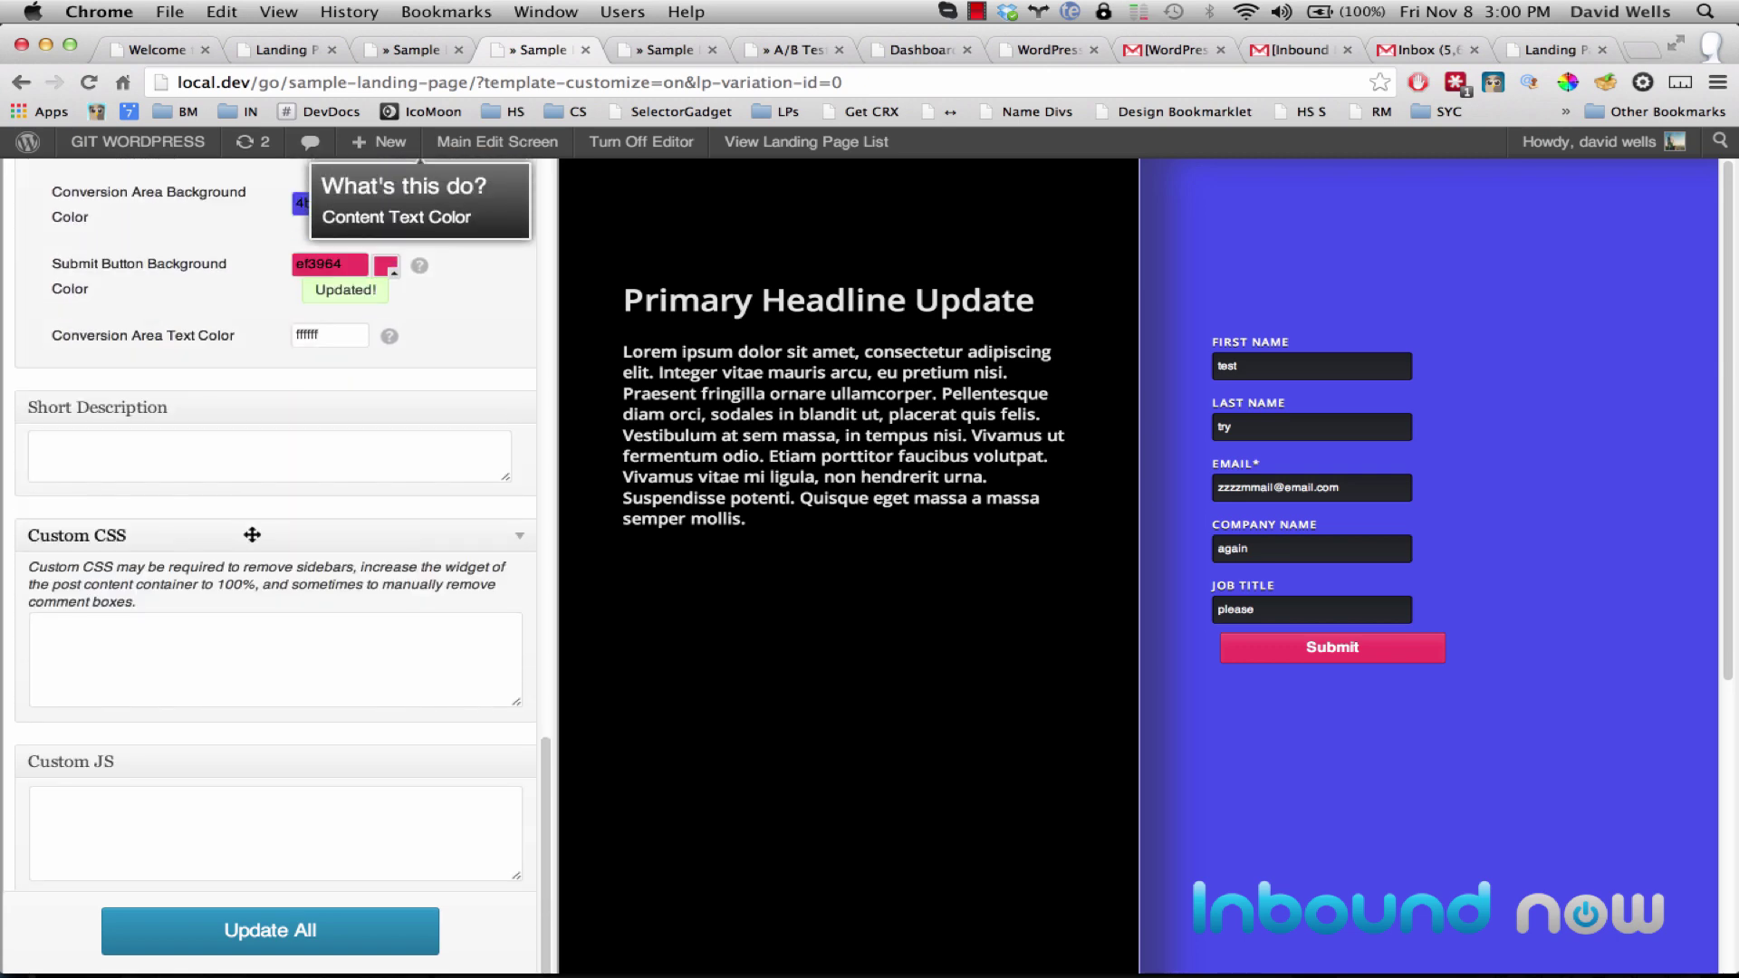
pyautogui.click(155, 614)
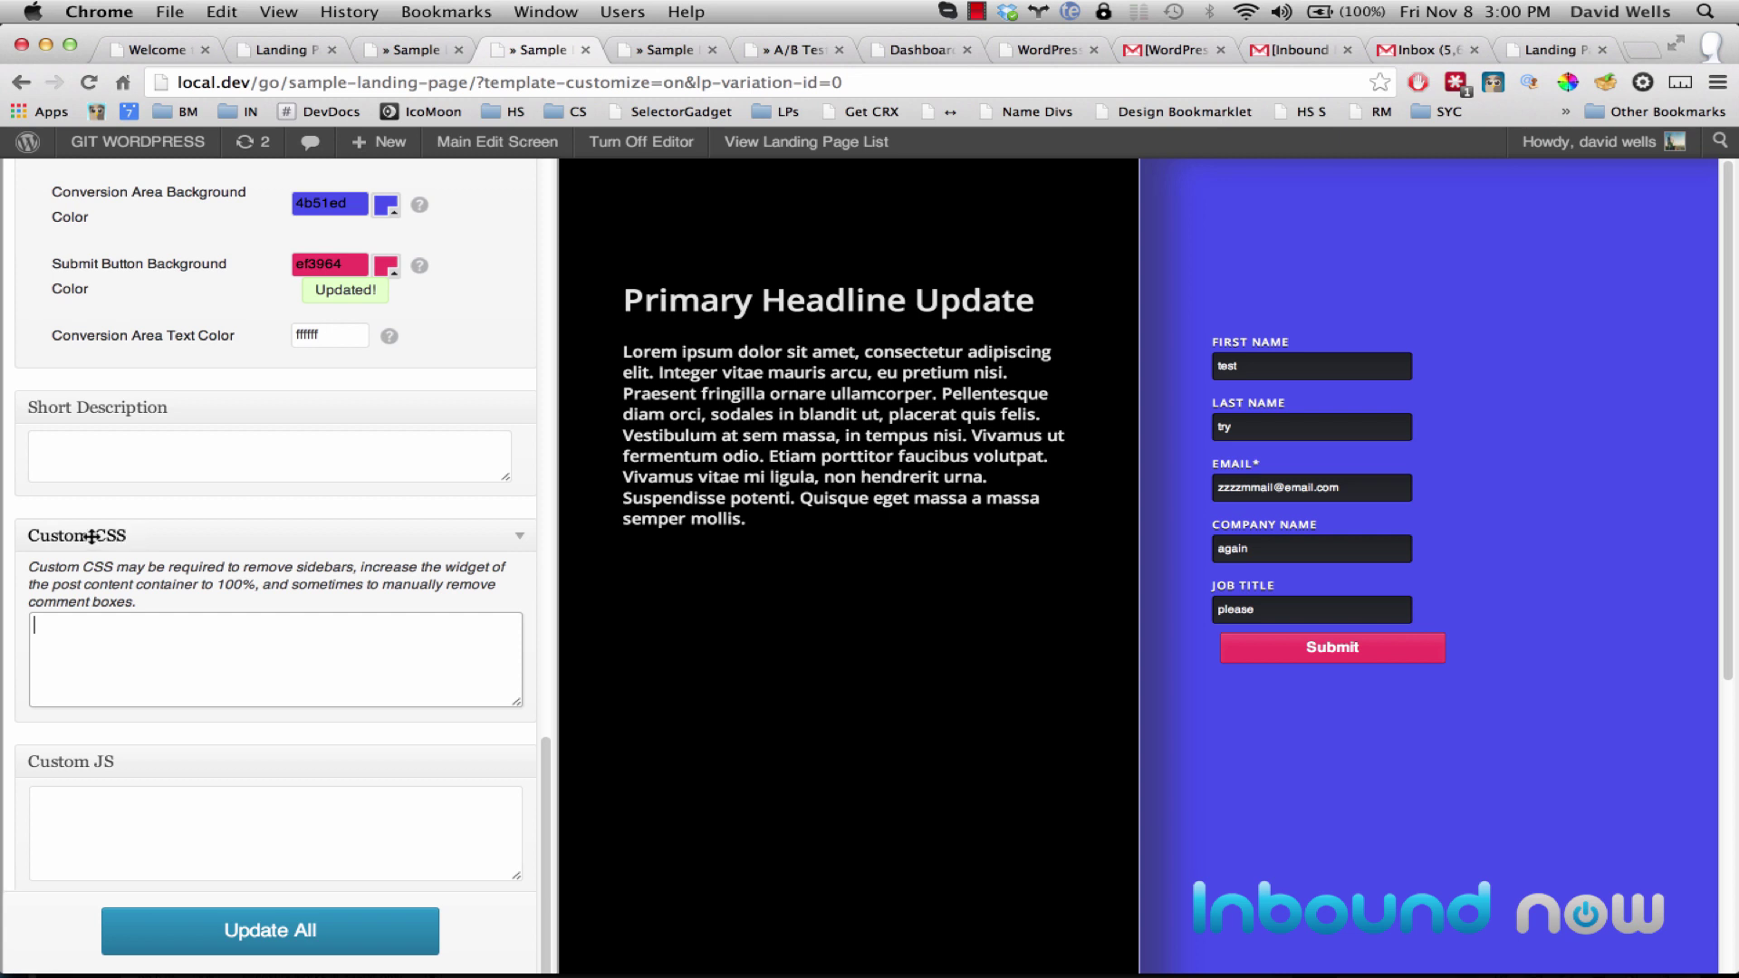
pyautogui.click(124, 800)
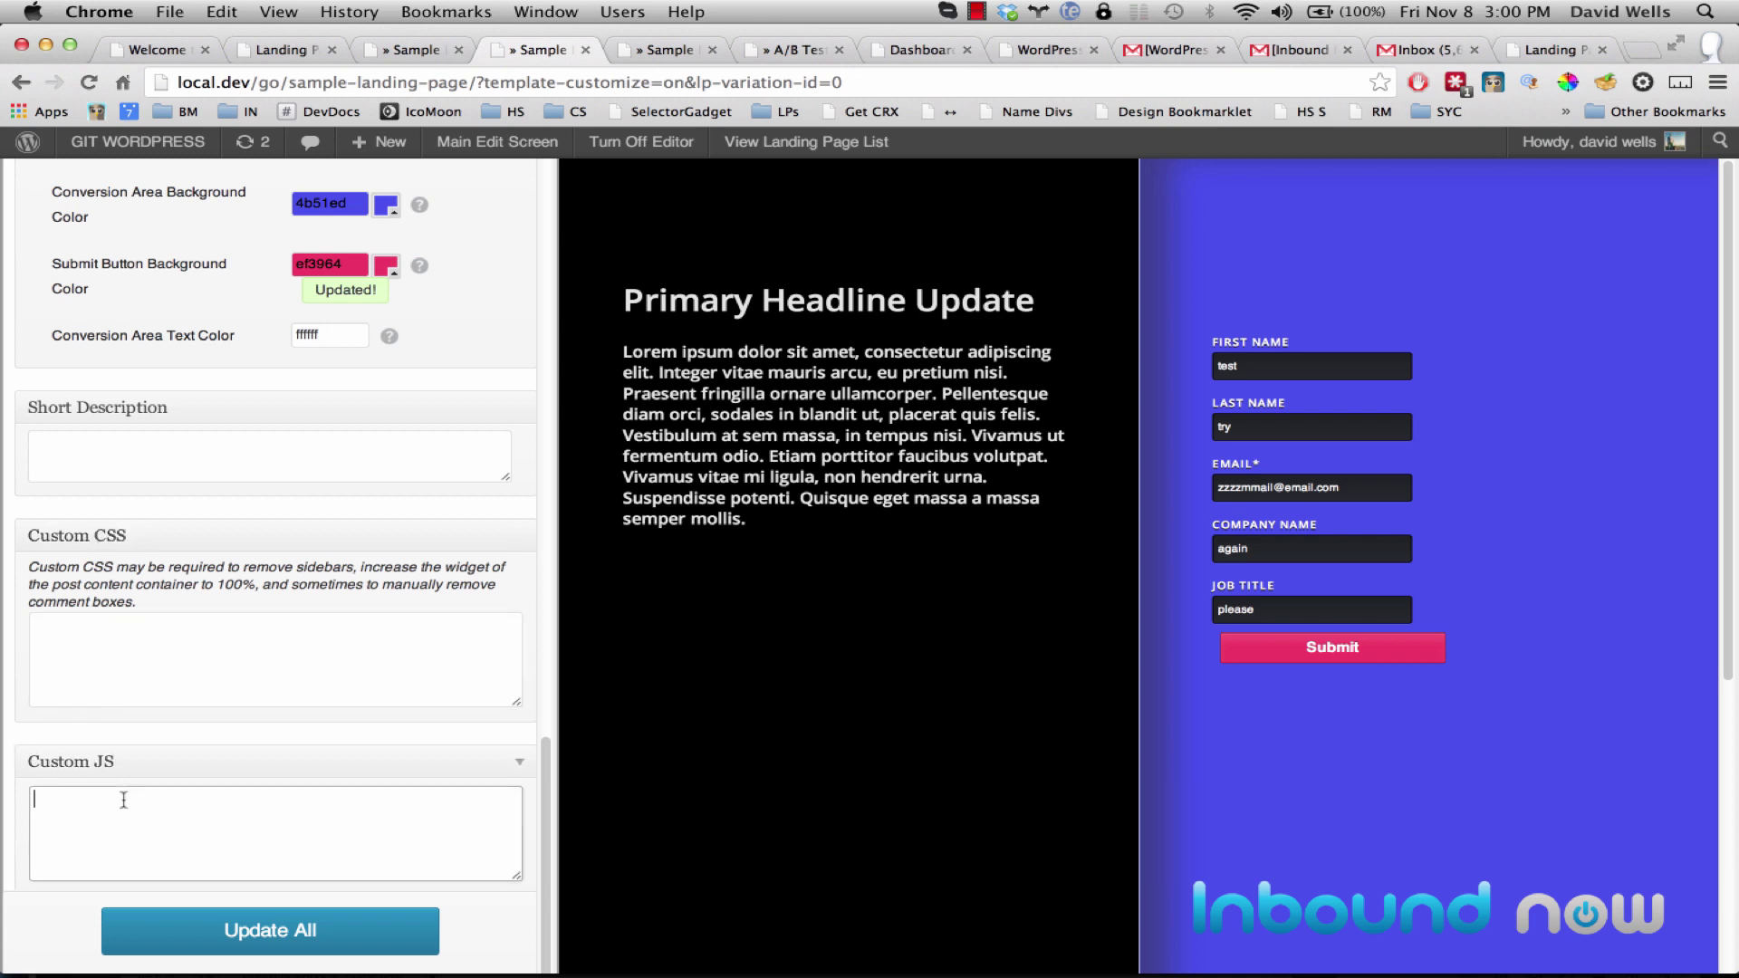
pyautogui.click(247, 630)
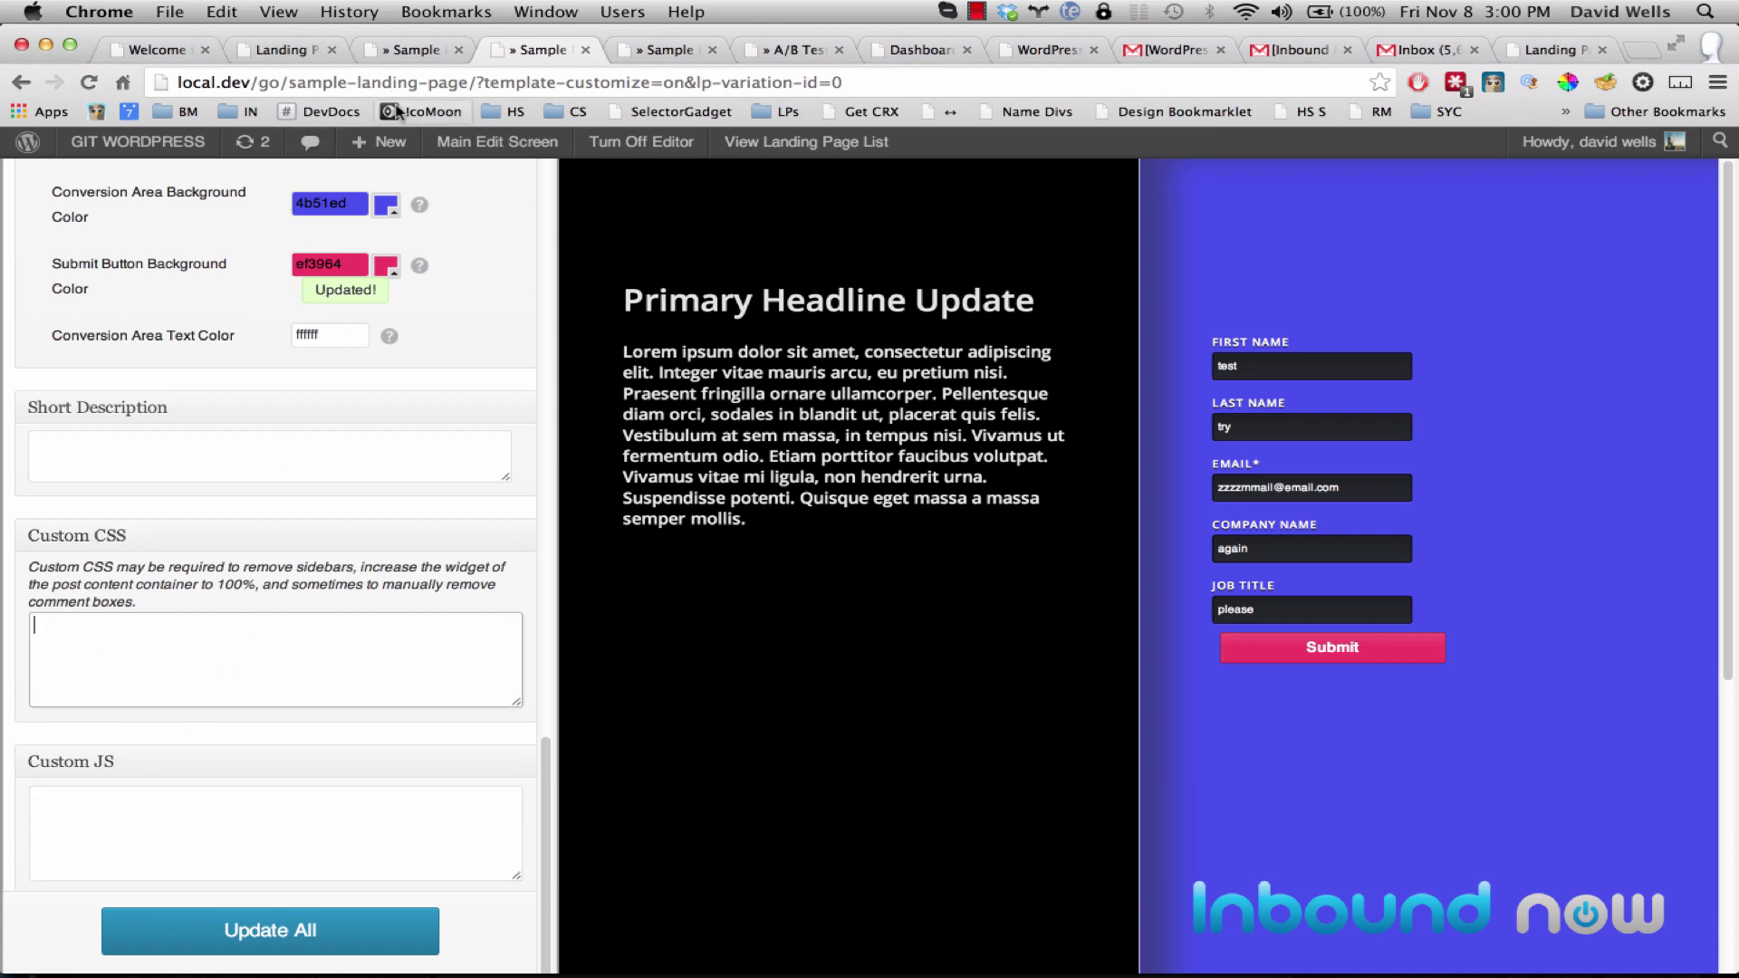
# Return to the landing page's main edit screen and locate its Custom CSS and Custom JS fields.
pyautogui.click(523, 154)
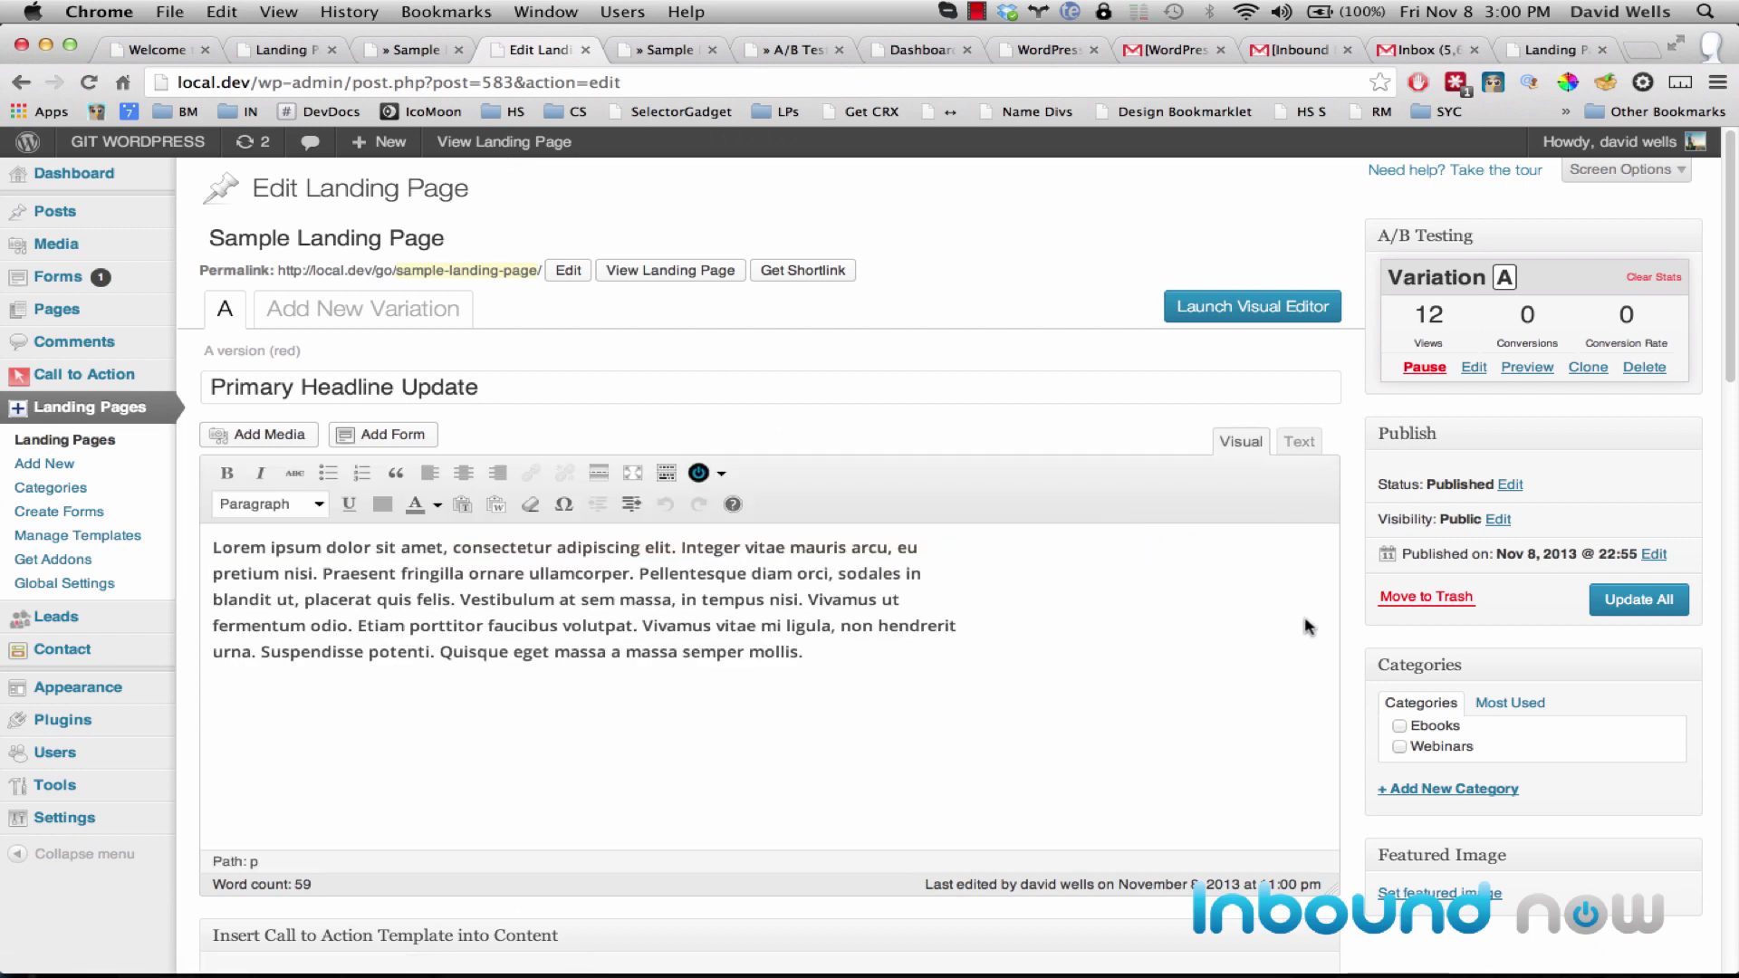
pyautogui.scroll(-15, 1307, 626)
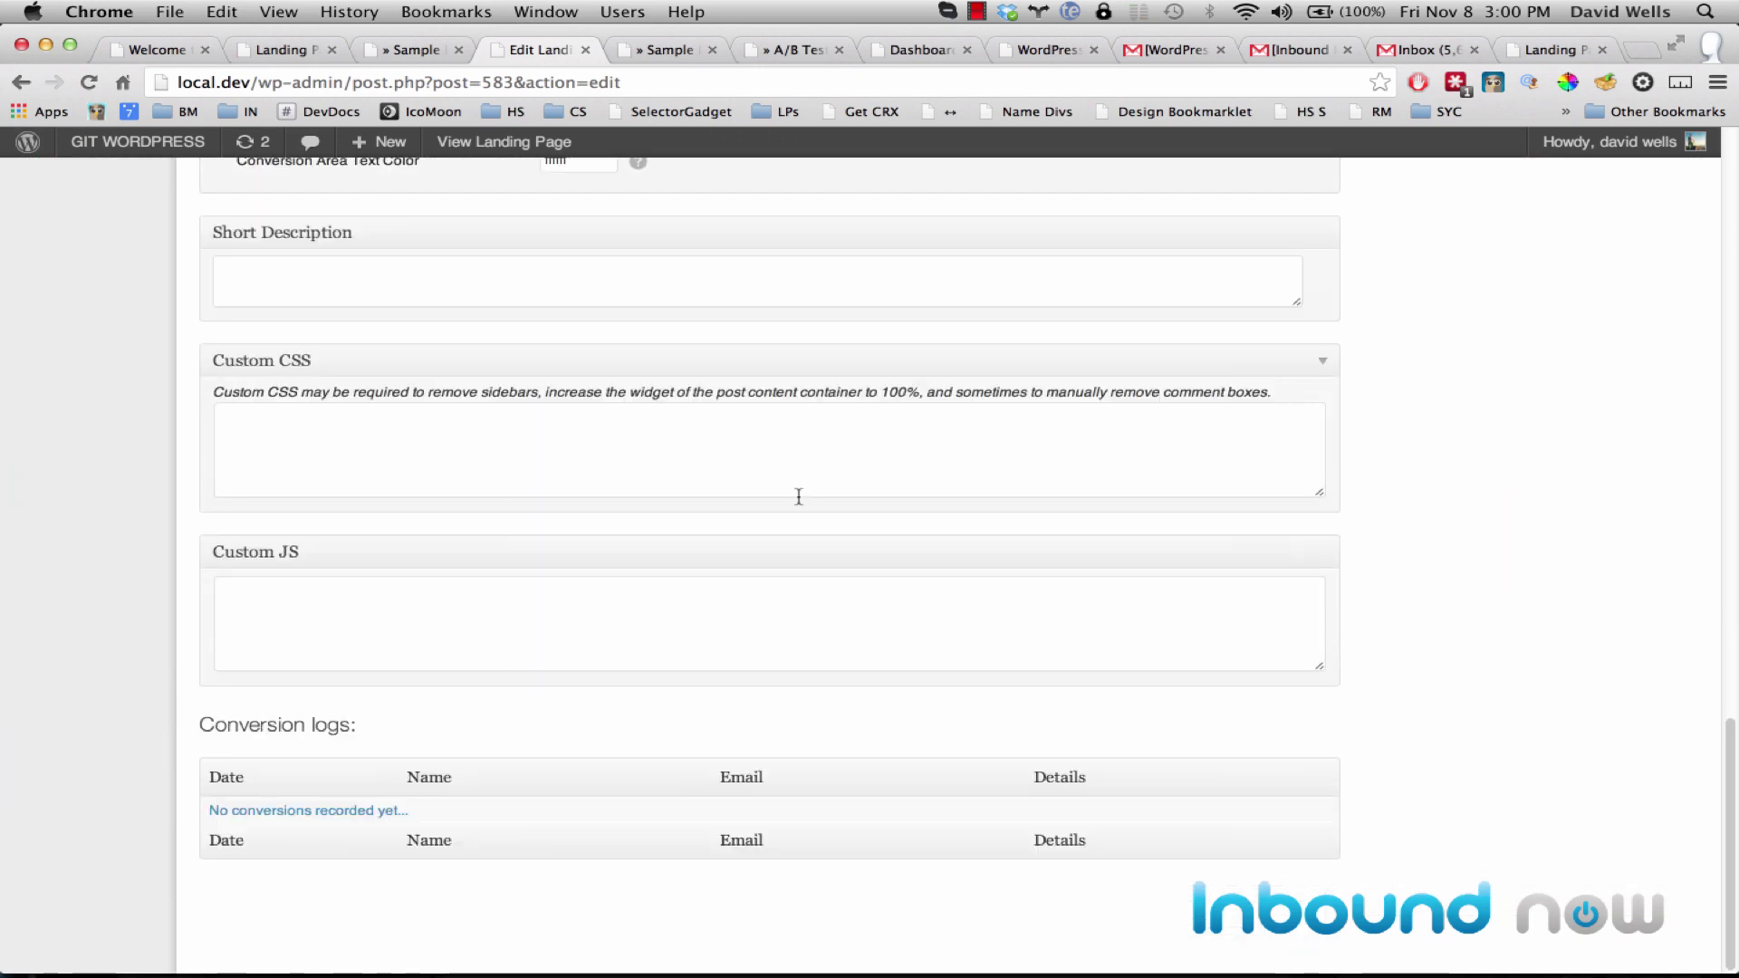
pyautogui.scroll(3, 419, 439)
pyautogui.click(245, 668)
pyautogui.scroll(-2, 302, 668)
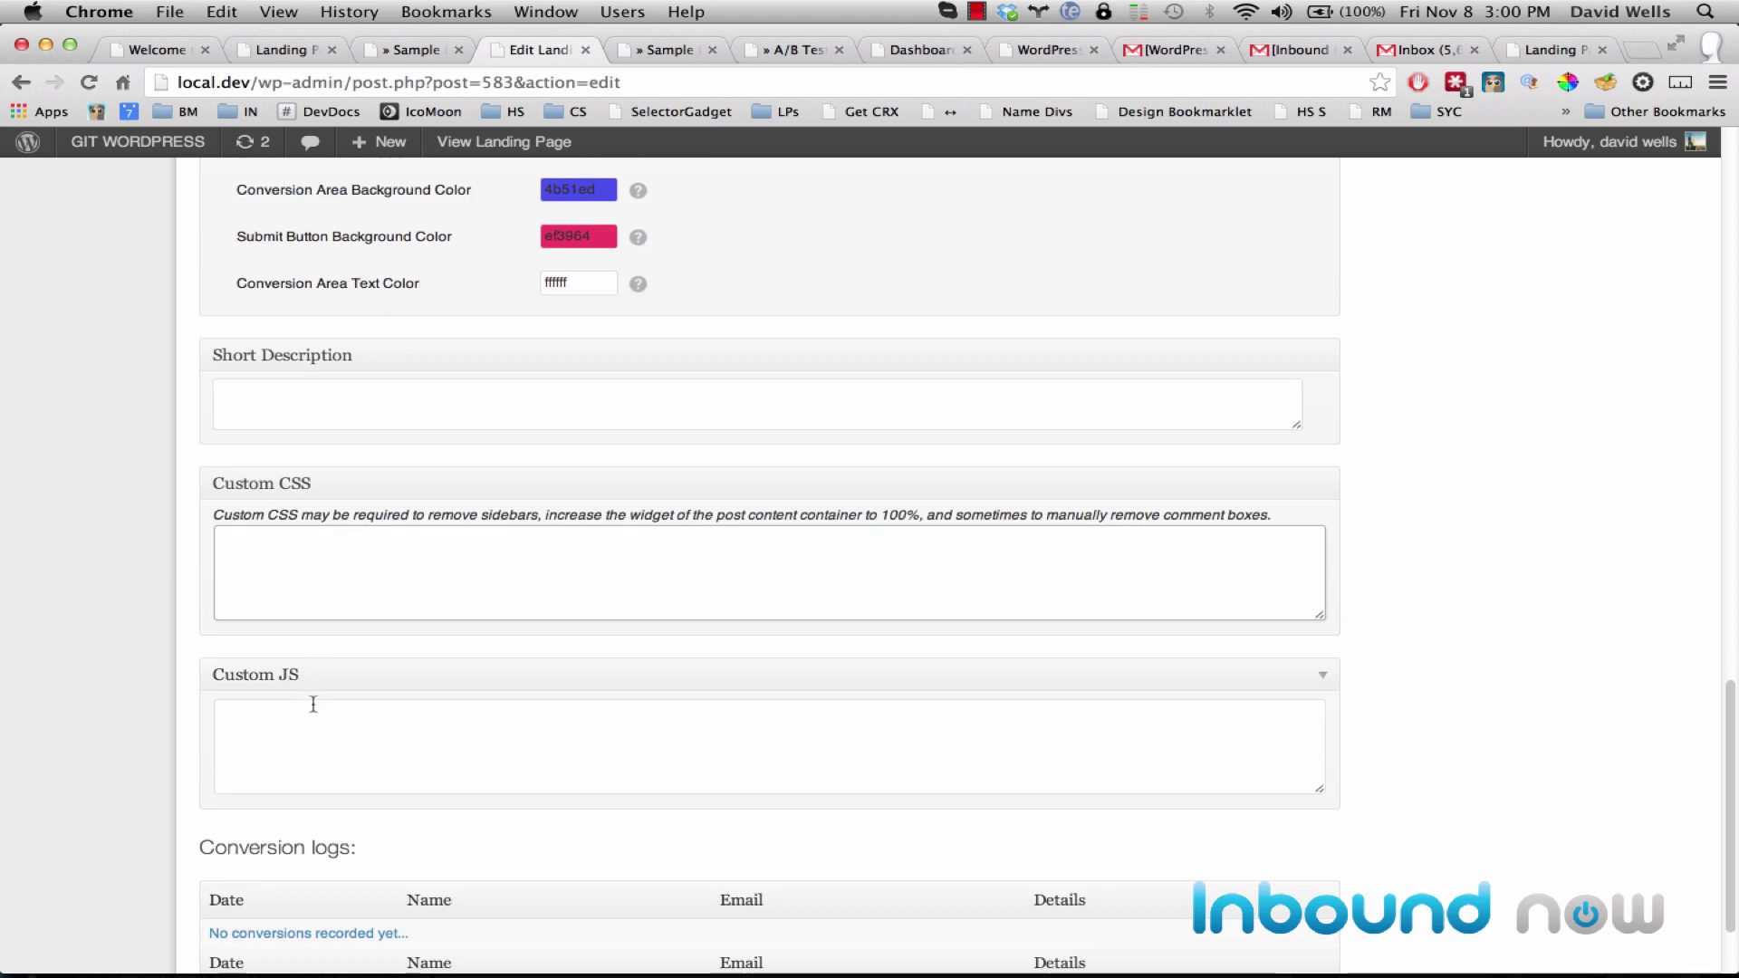
pyautogui.click(313, 704)
pyautogui.scroll(-2, 299, 652)
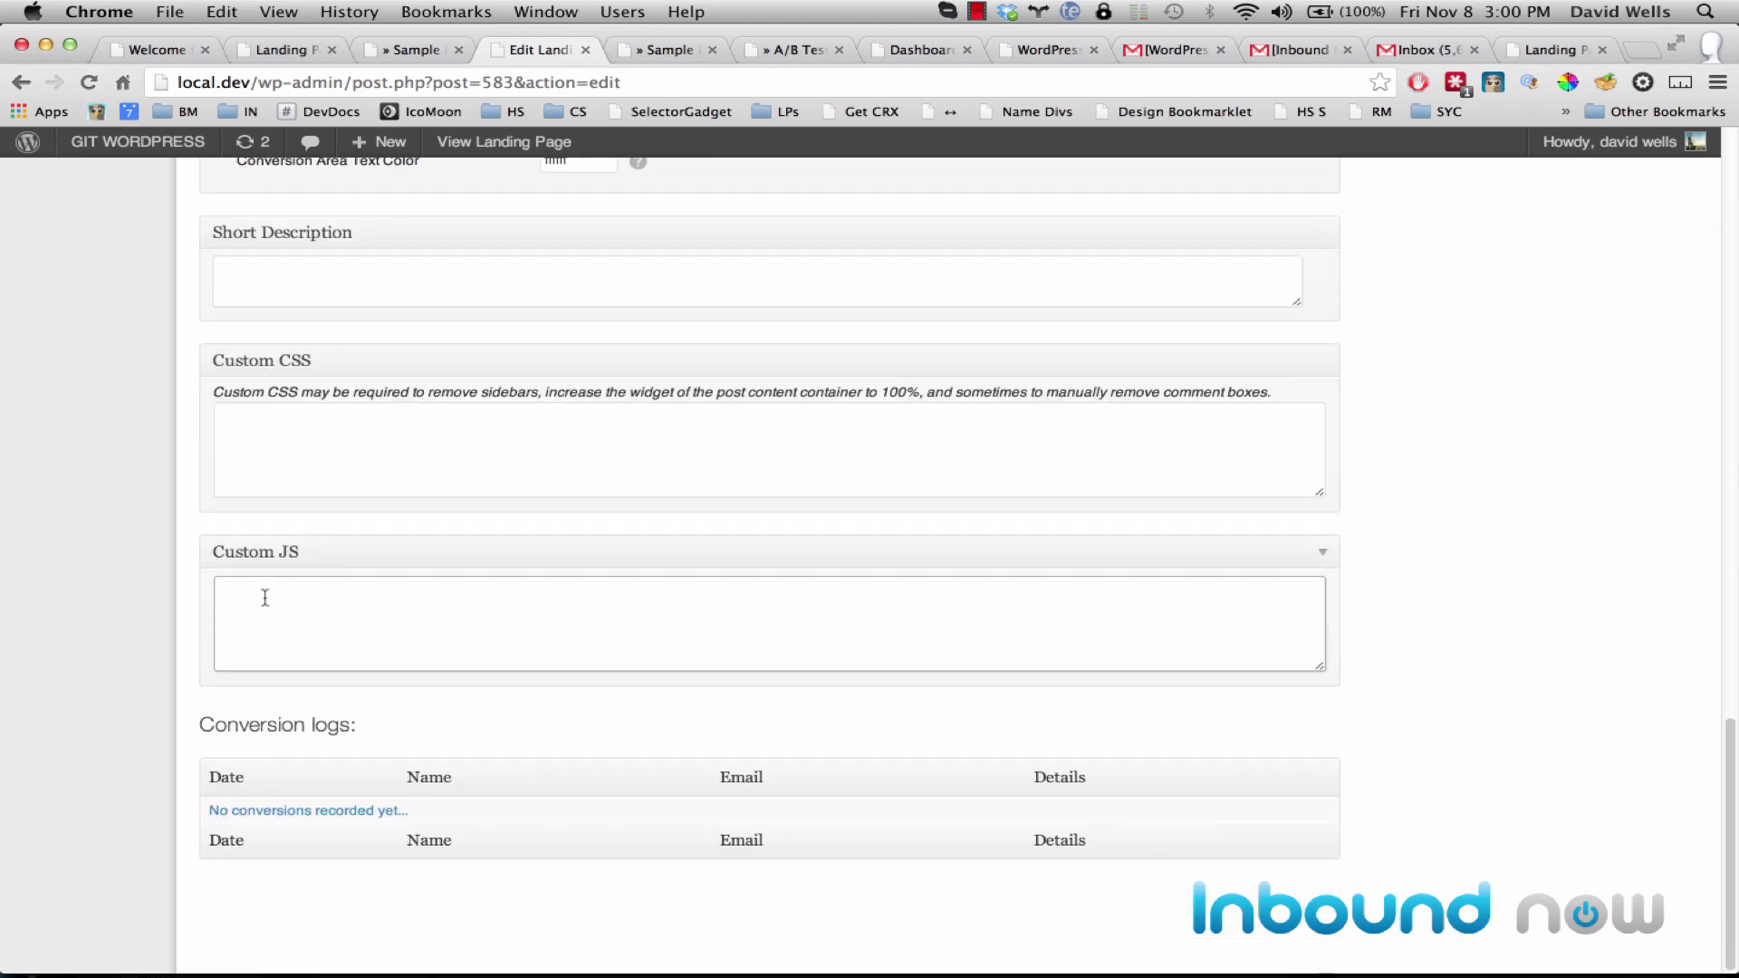
# Examine the Conversion logs section of the landing page's edit screen.
pyautogui.moveTo(183, 732); pyautogui.dragTo(652, 843)
pyautogui.click(362, 745)
pyautogui.click(209, 734)
pyautogui.click(585, 931)
pyautogui.moveTo(187, 745); pyautogui.dragTo(660, 889)
pyautogui.click(661, 920)
pyautogui.scroll(1, 604, 892)
pyautogui.scroll(20, 604, 893)
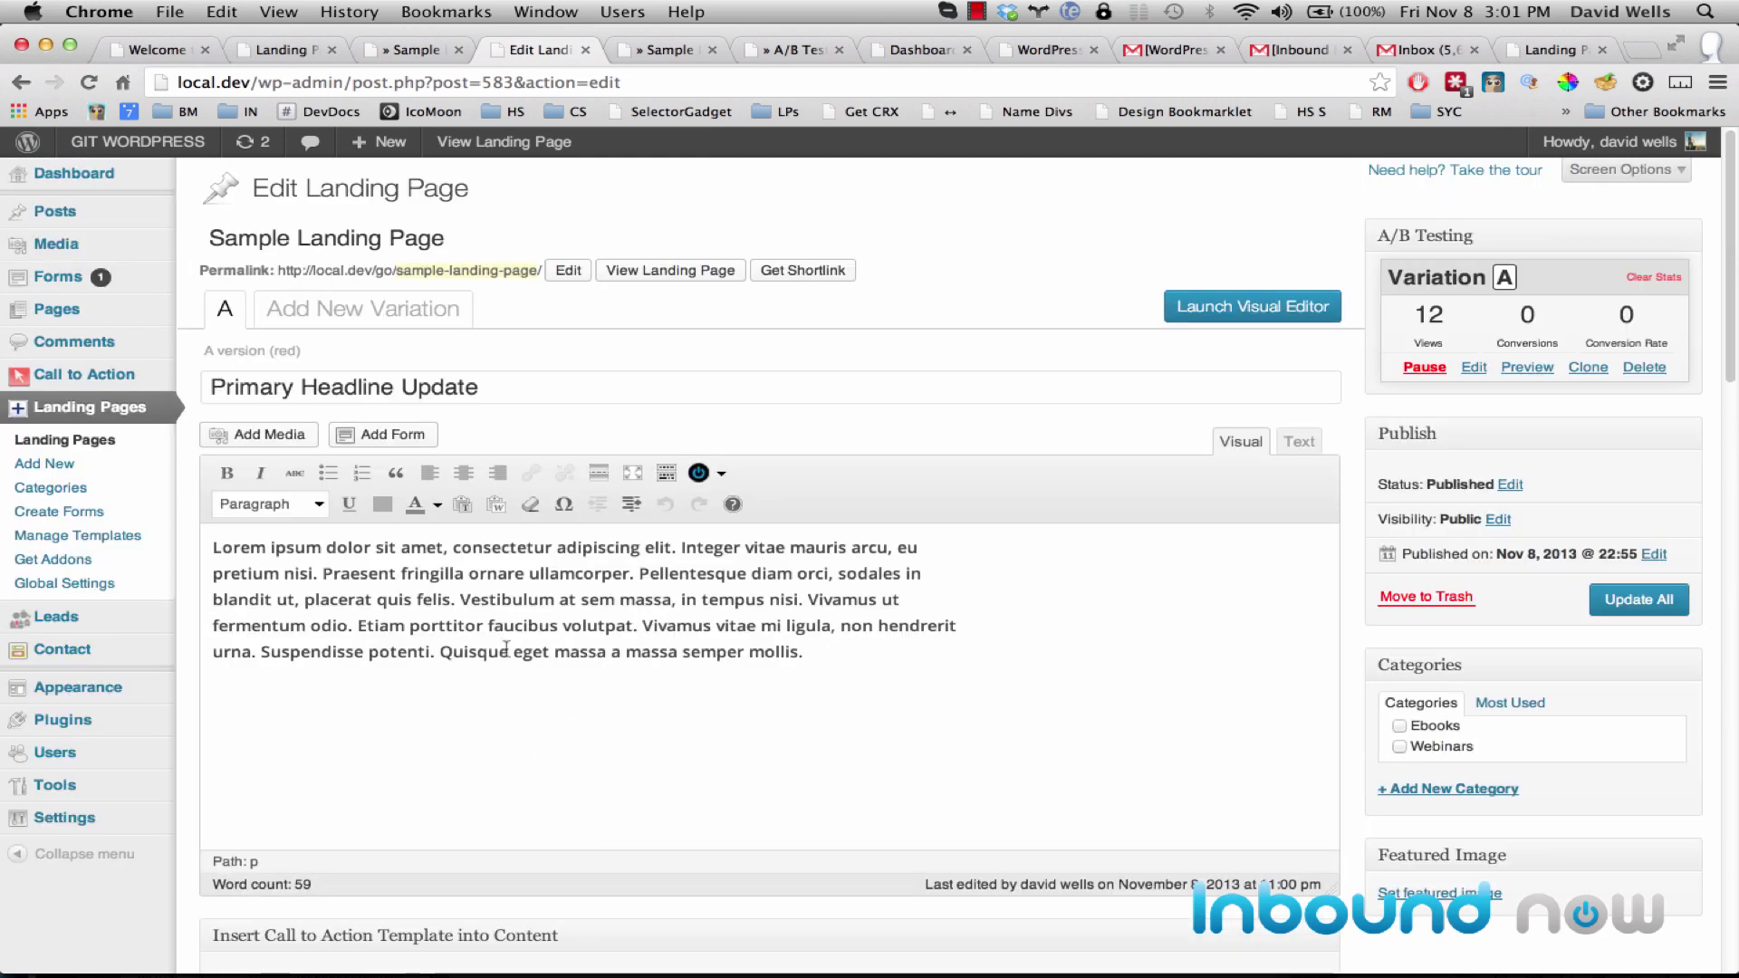
# Open the Leads list in a separate browser tab and review the first lead's activity timeline.
pyautogui.moveTo(168, 618)
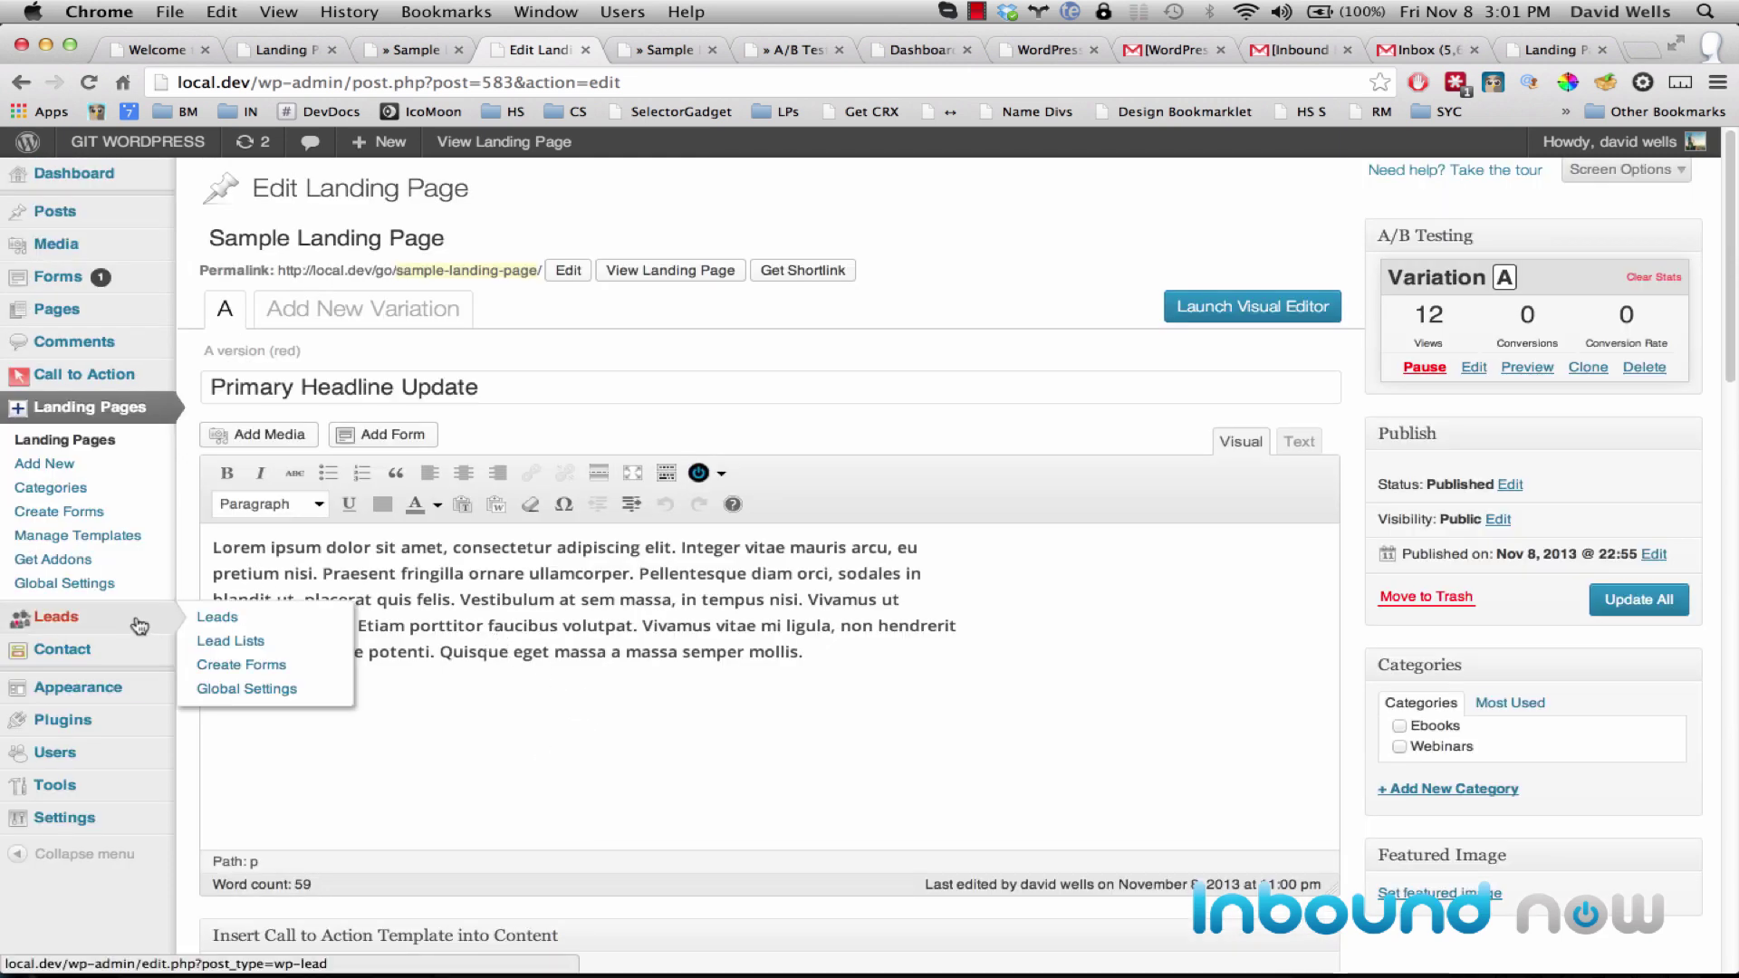
pyautogui.keyDown('super'); pyautogui.click(226, 616); pyautogui.keyUp('super')
pyautogui.click(595, 53)
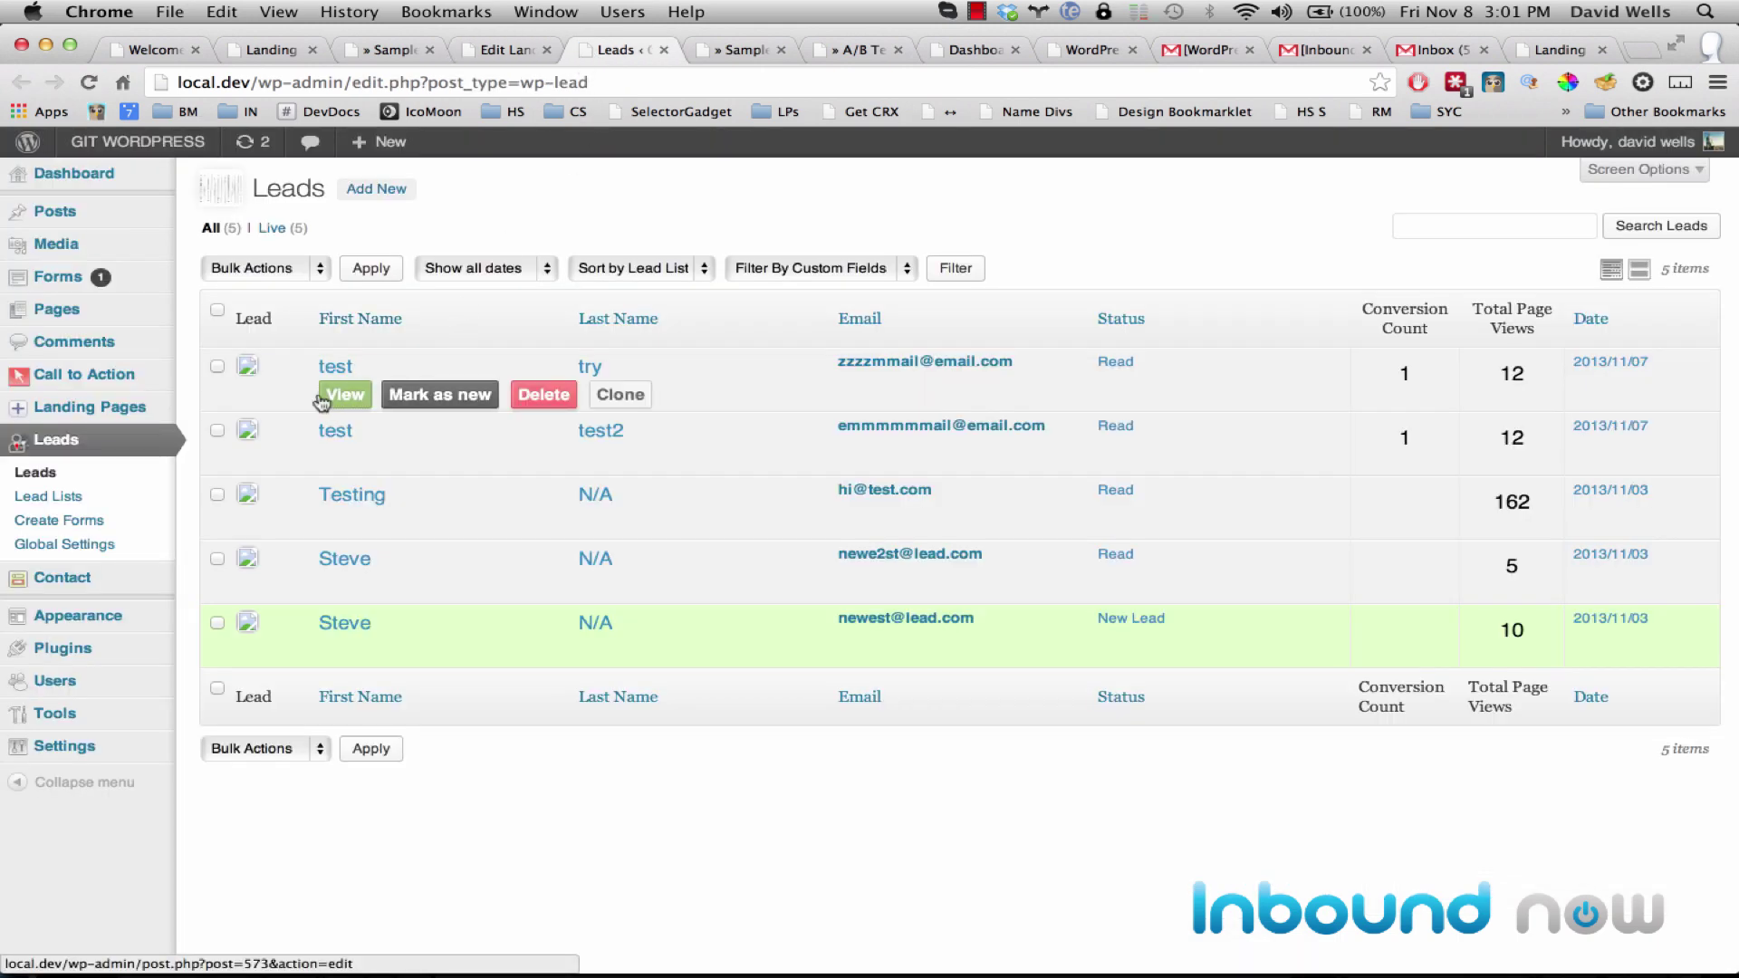
pyautogui.click(324, 399)
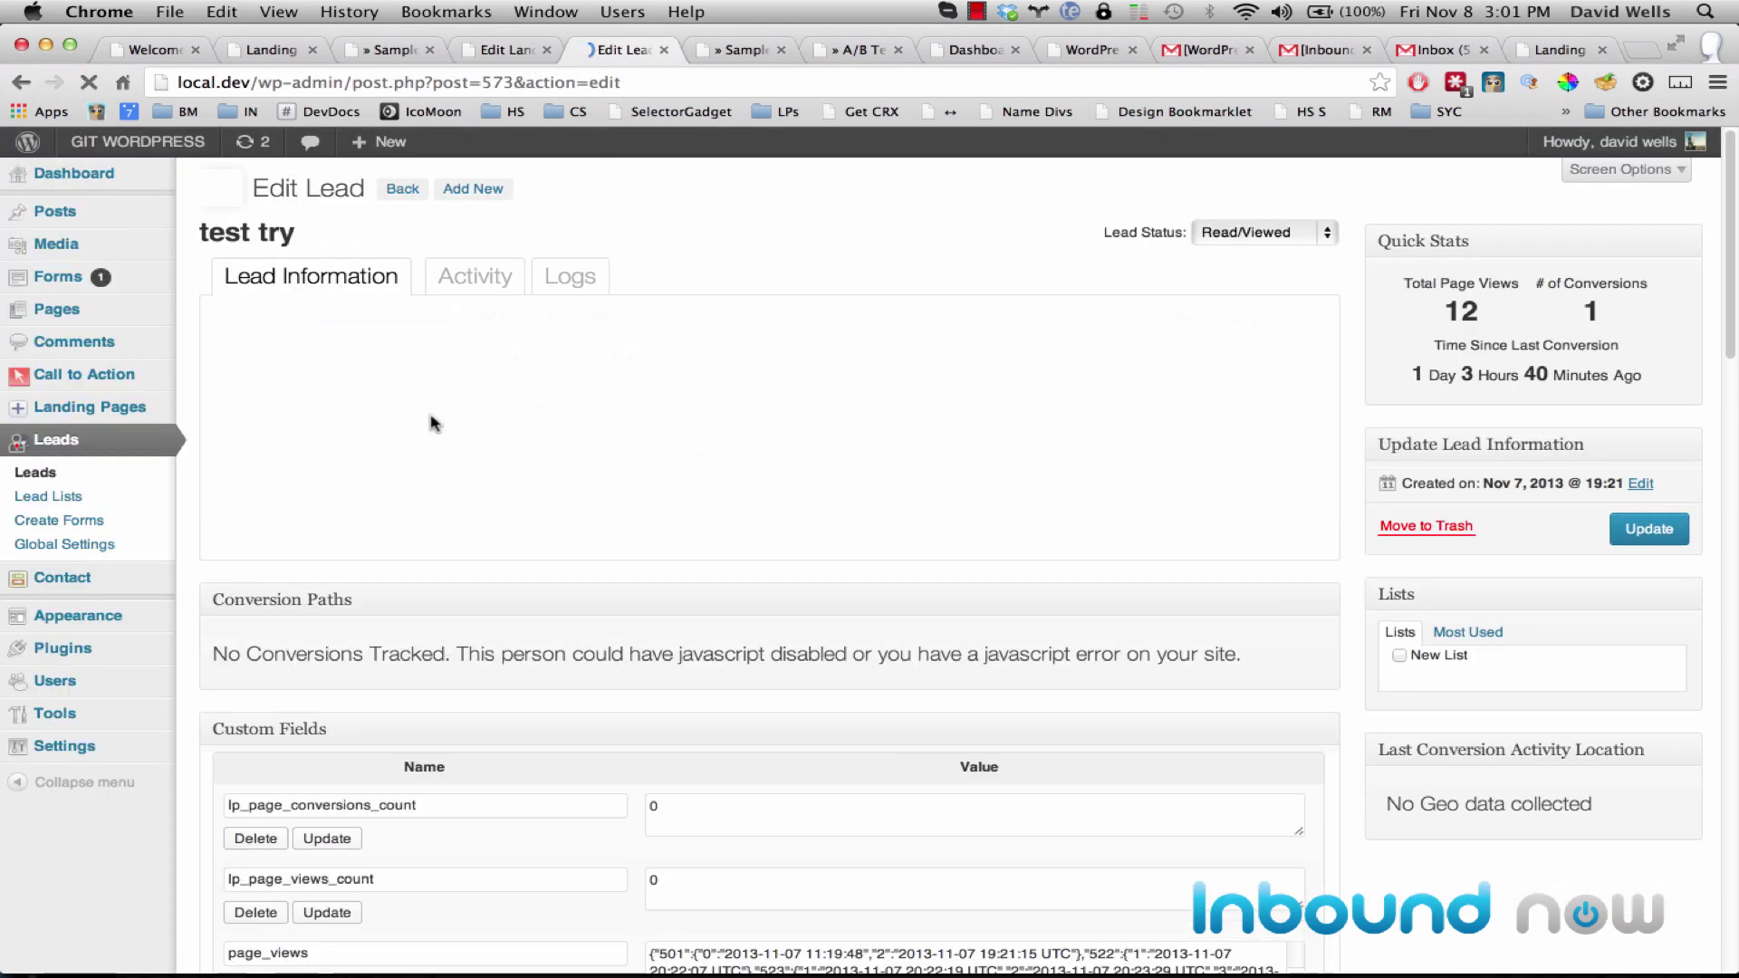
pyautogui.click(453, 277)
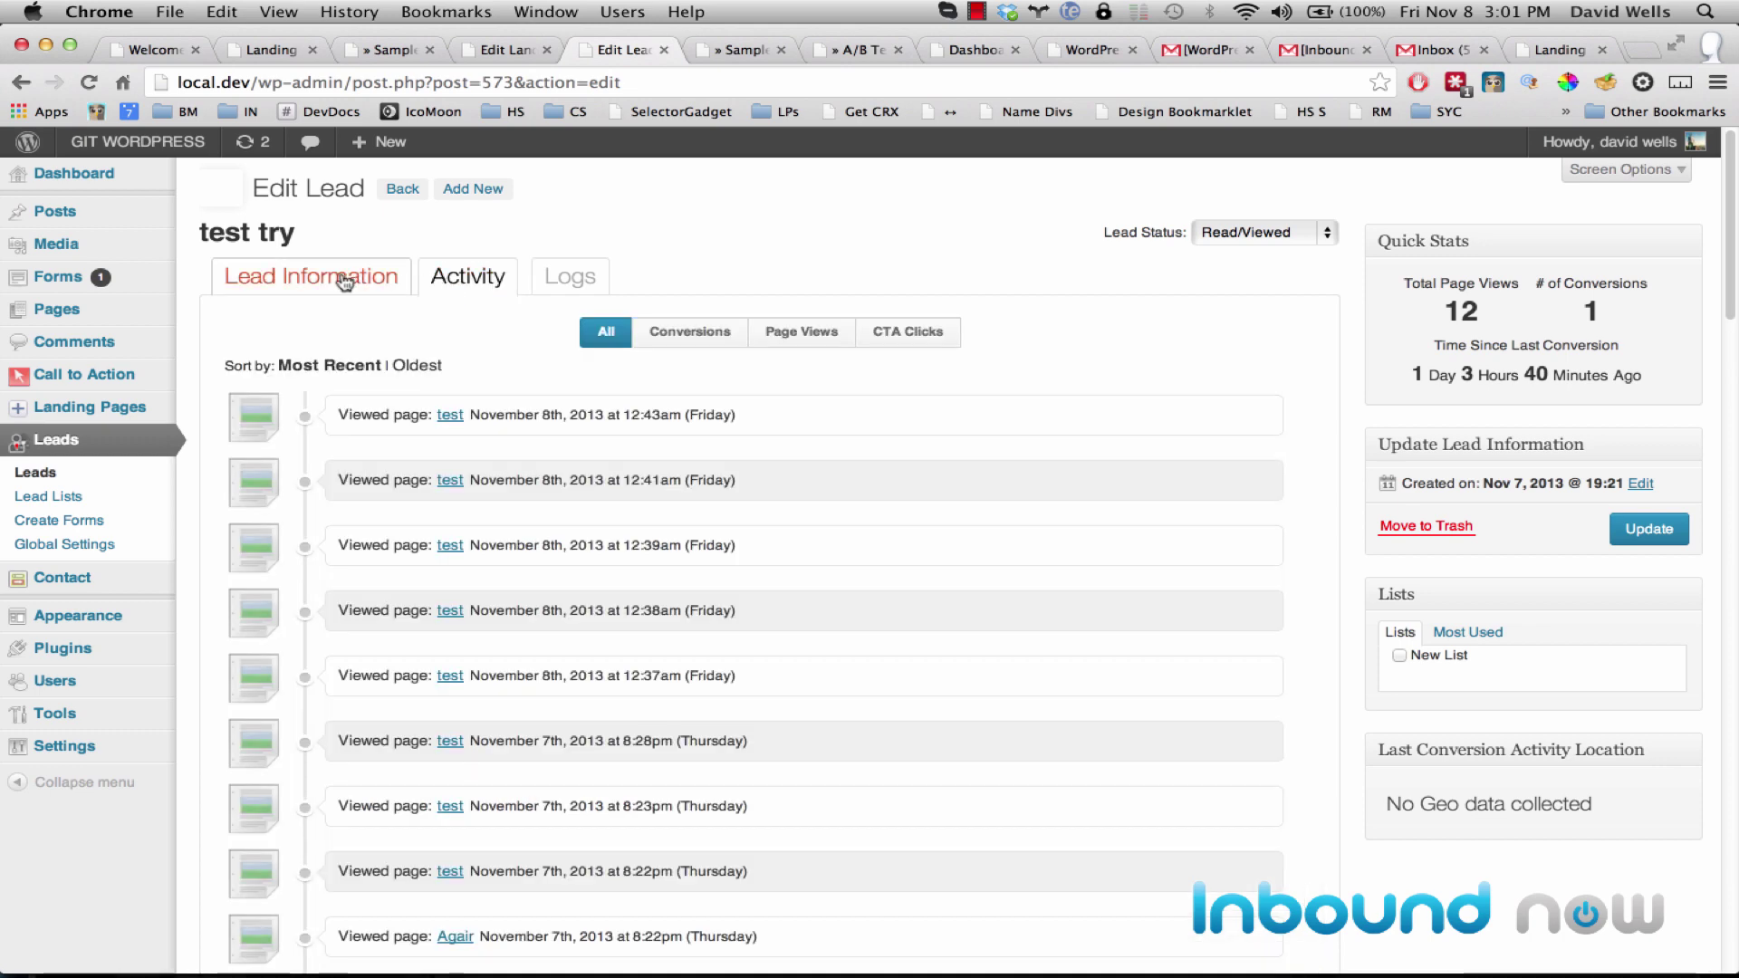
pyautogui.scroll(-2, 435, 399)
pyautogui.scroll(-5, 761, 716)
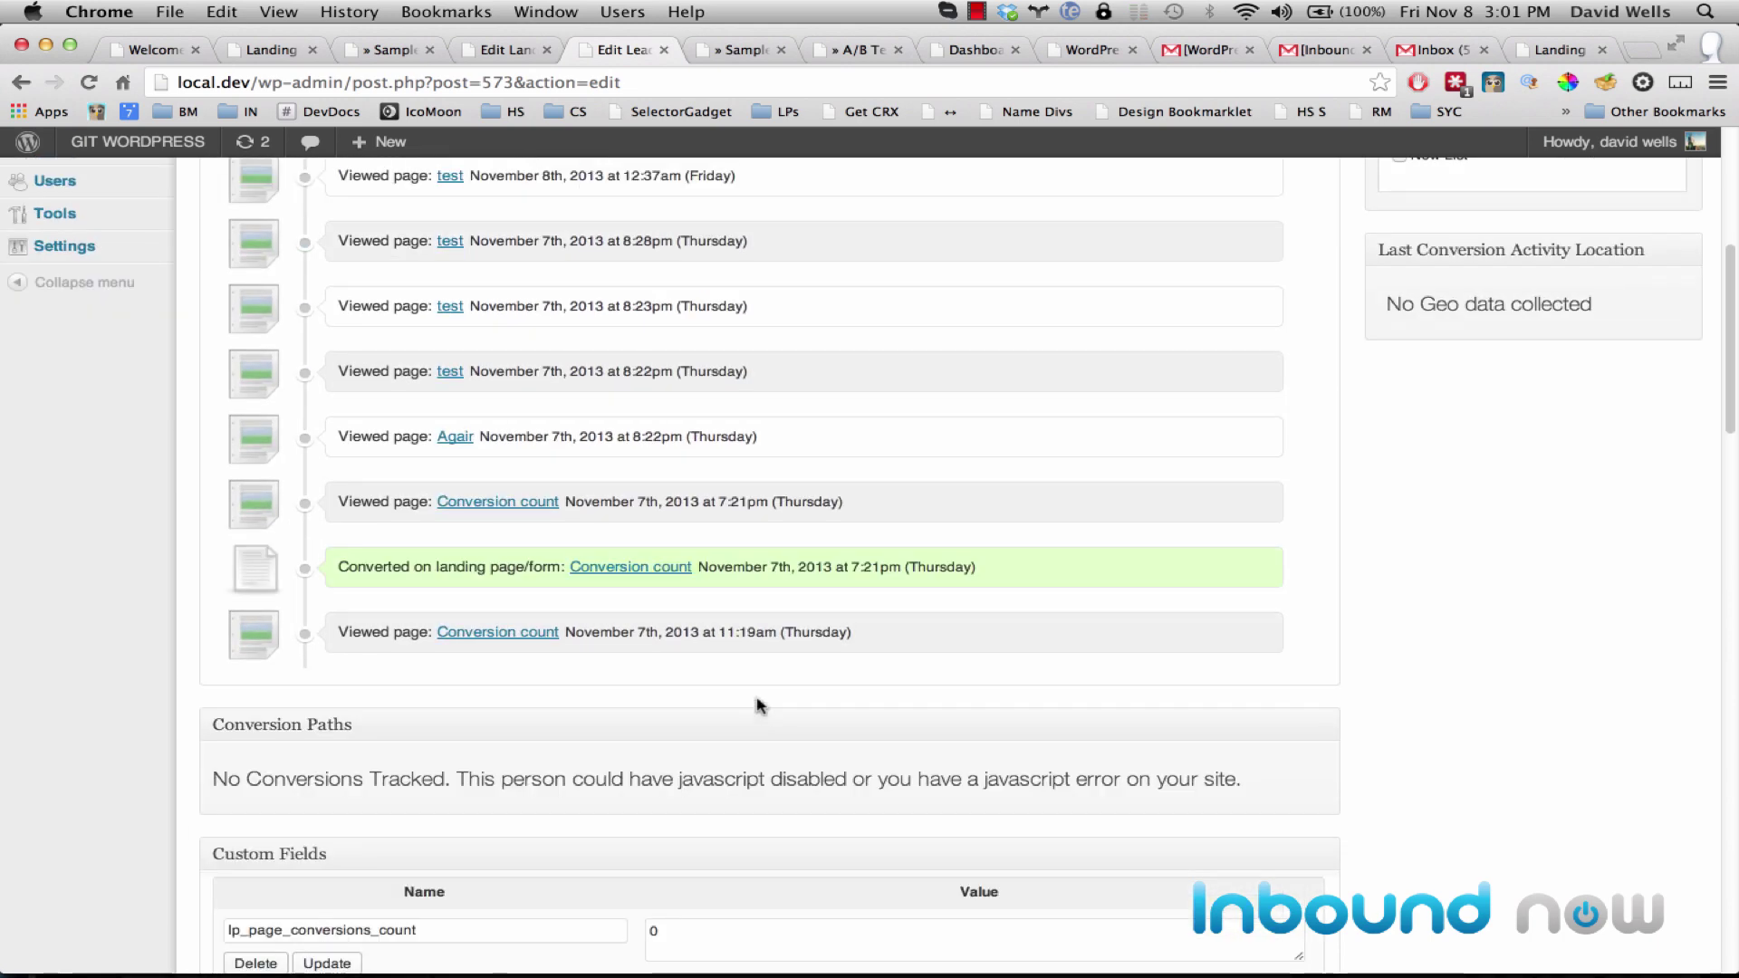
# Return to the lead's information and open the Landing Pages list.
pyautogui.scroll(6, 698, 652)
pyautogui.click(349, 295)
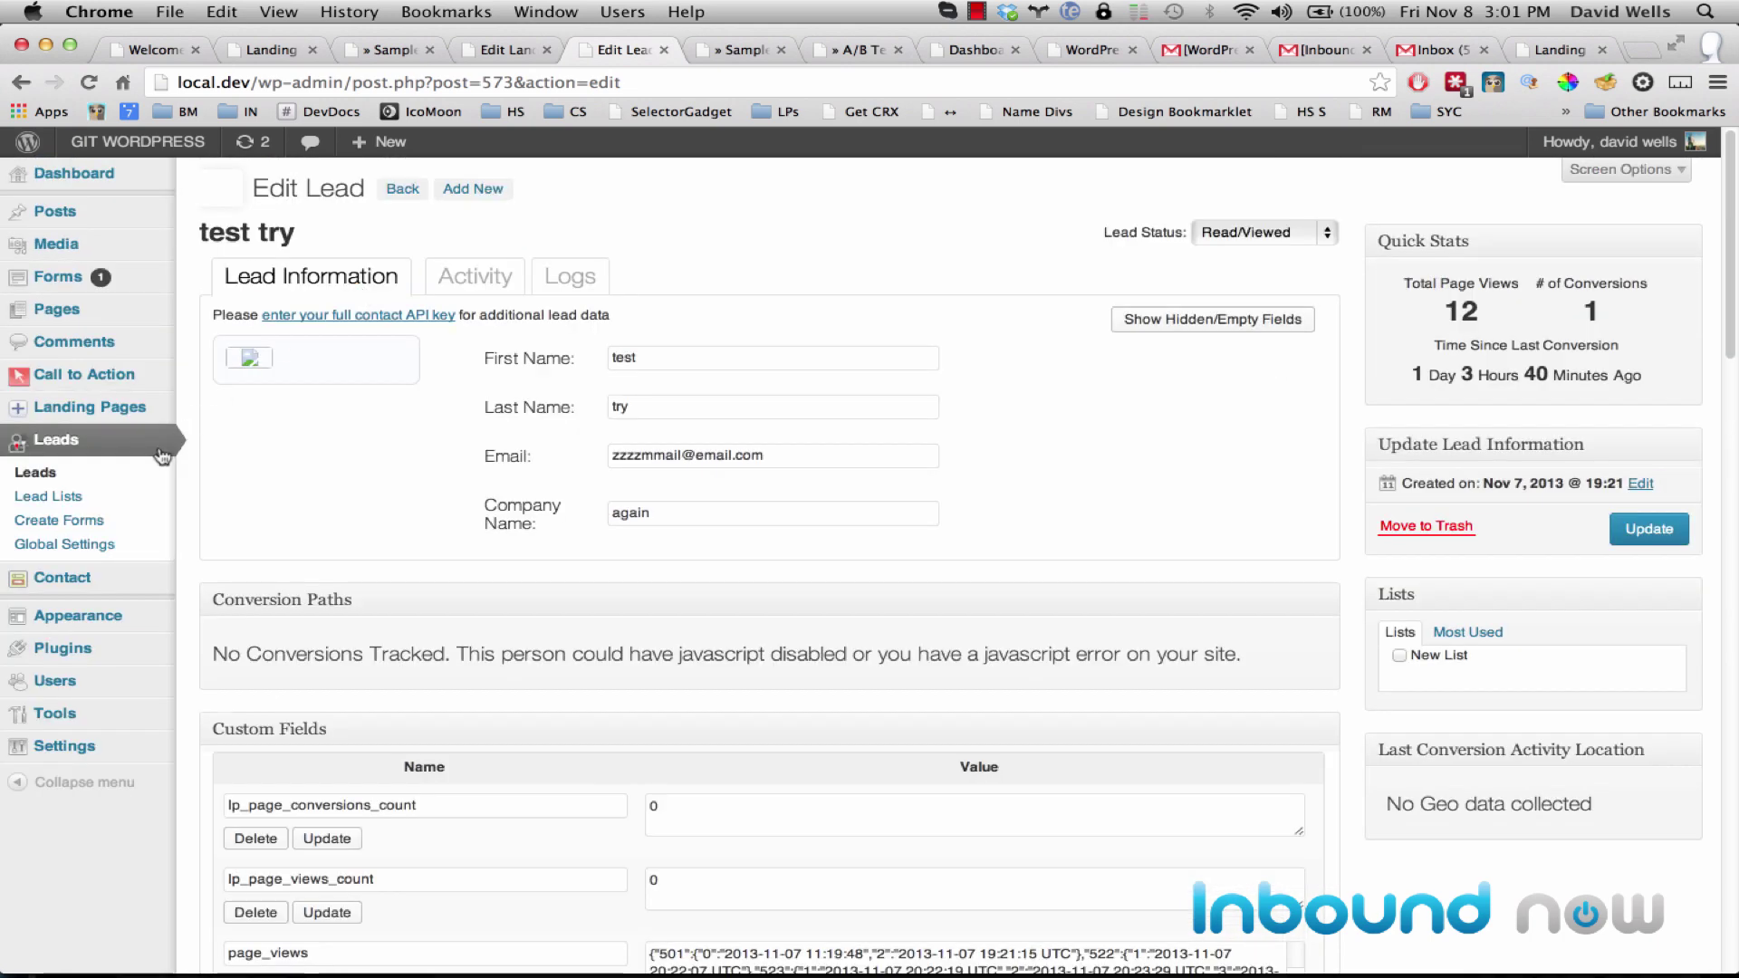
pyautogui.moveTo(118, 407)
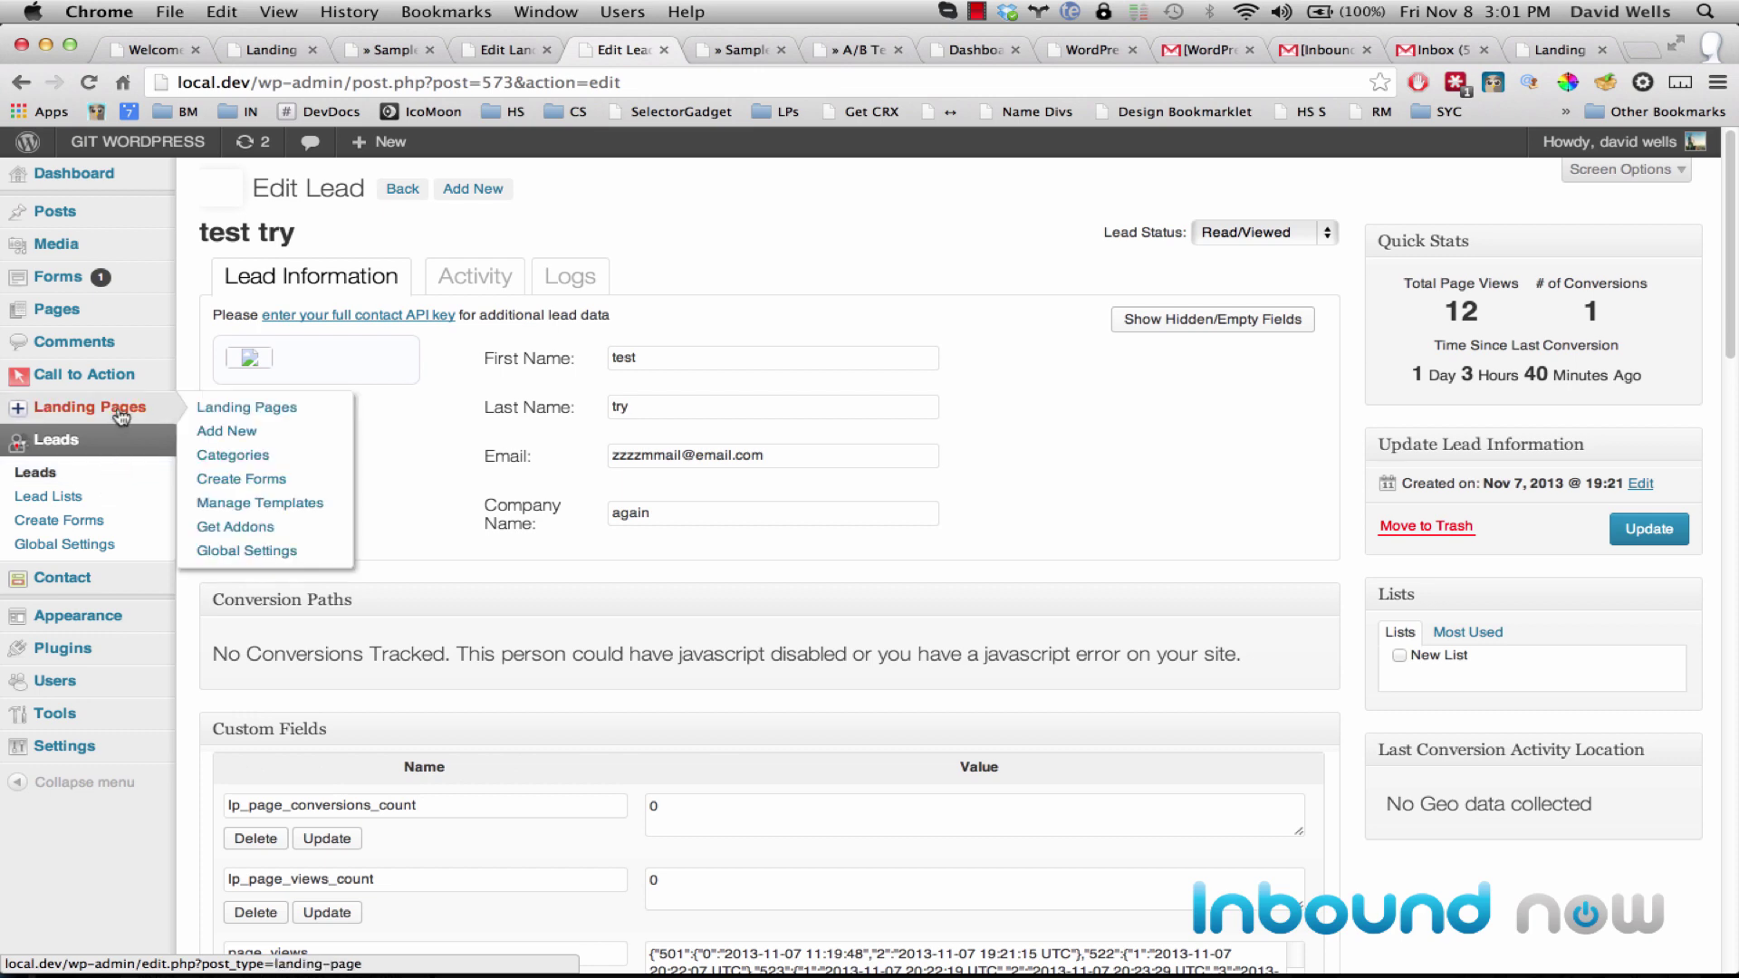
pyautogui.click(269, 418)
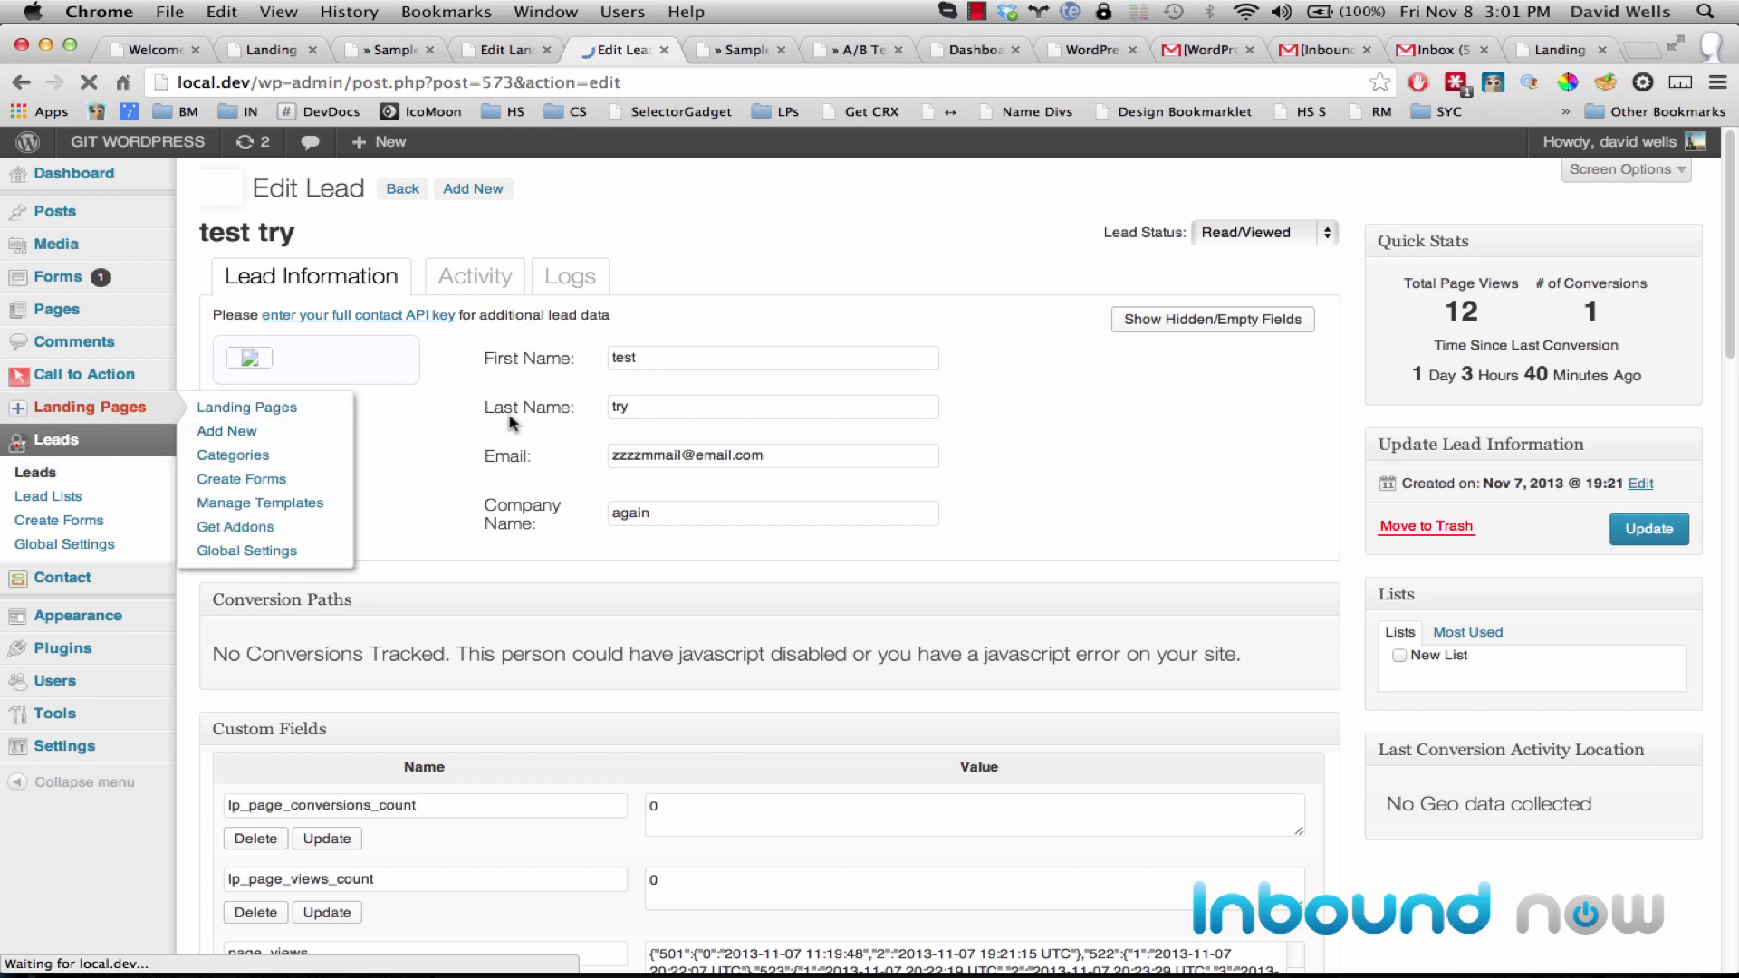
# Switch to the live Sample Landing Page, reload it, and inspect the HTML of the area_two container around the form.
pyautogui.click(738, 50)
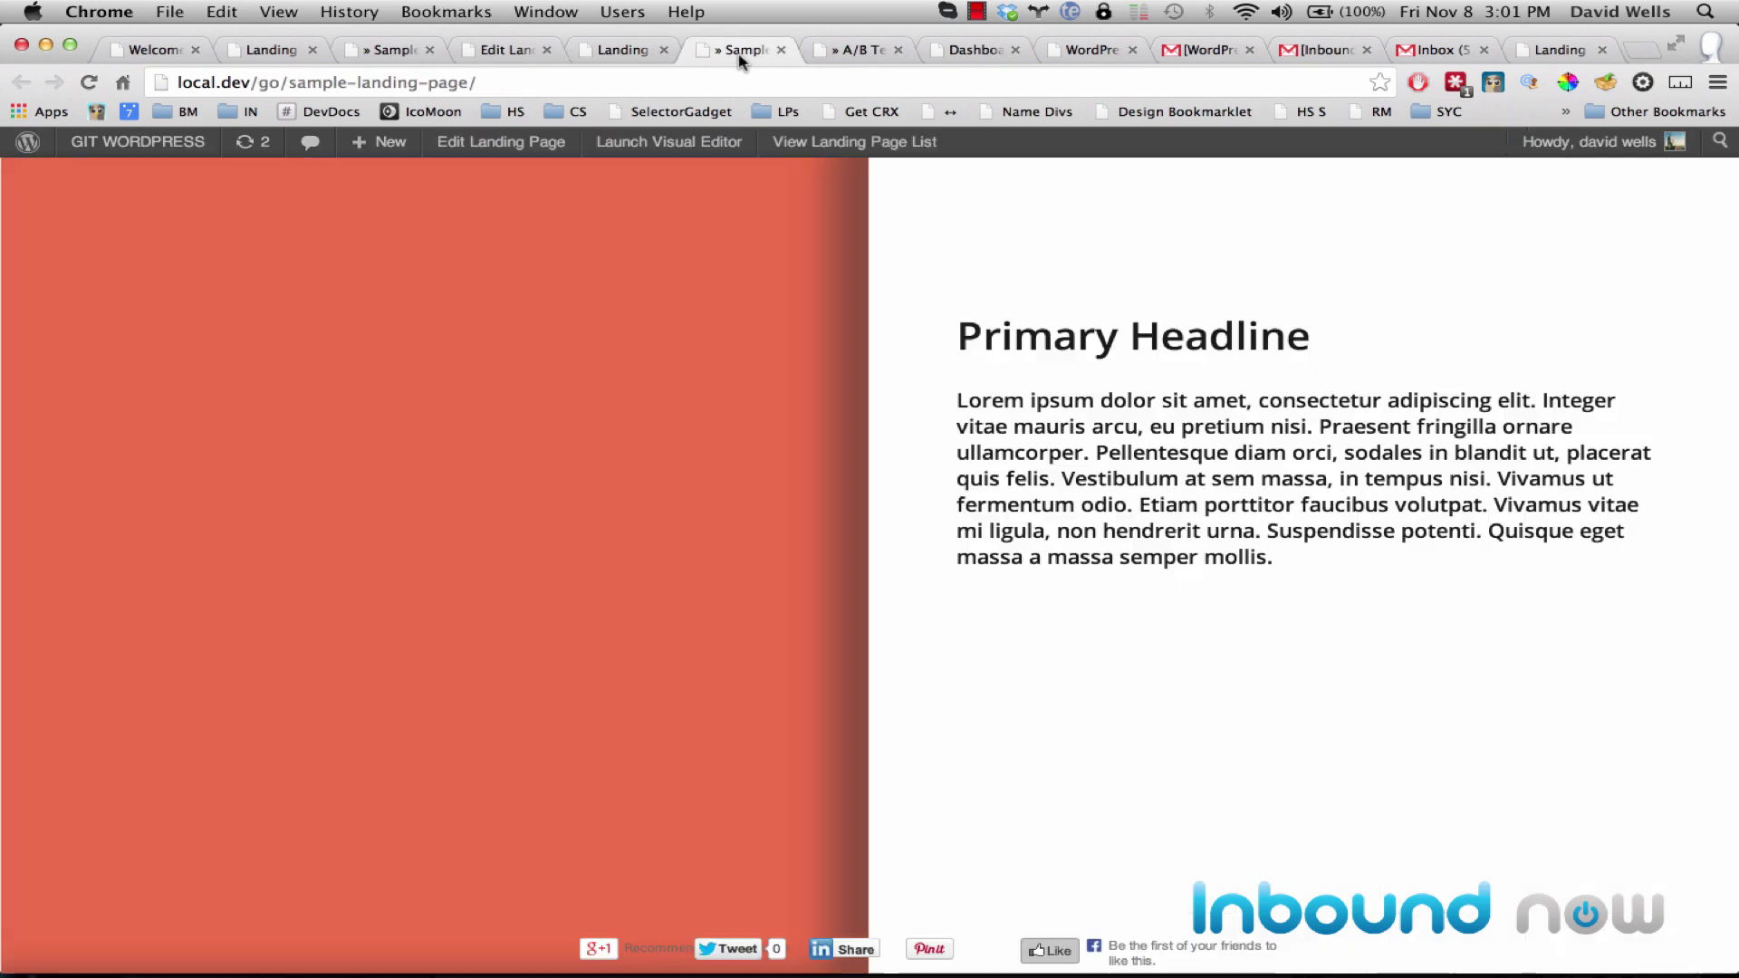
pyautogui.press('super+r')
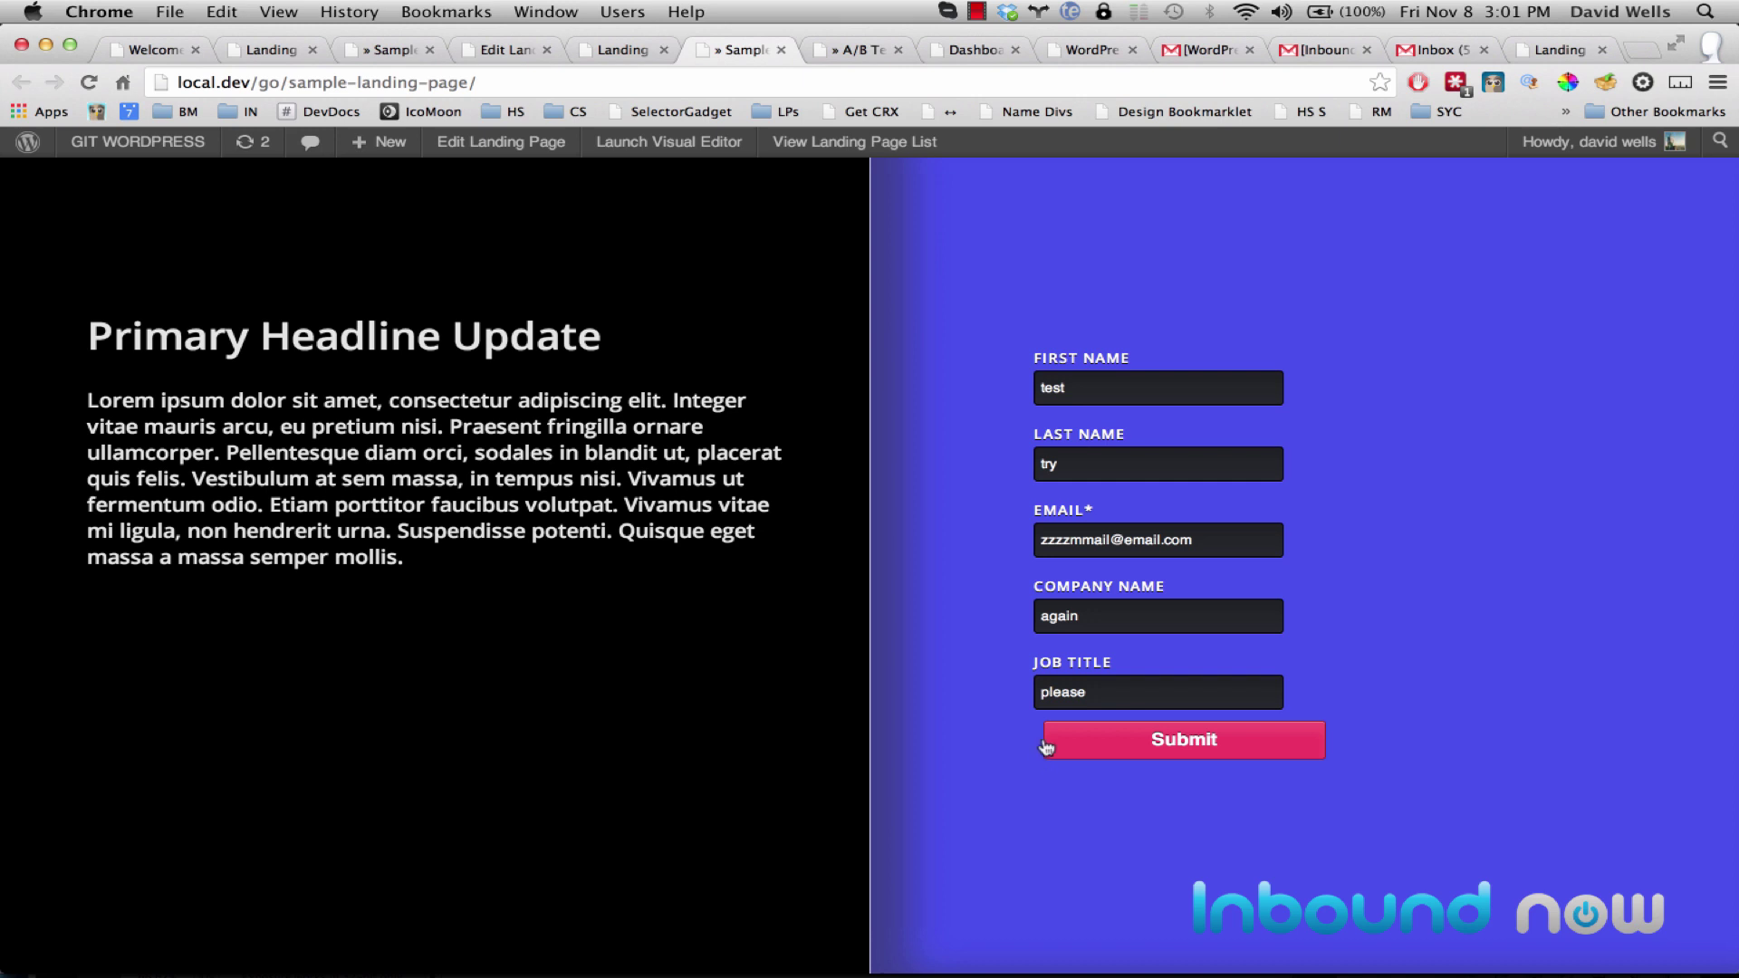
pyautogui.rightClick(1039, 737)
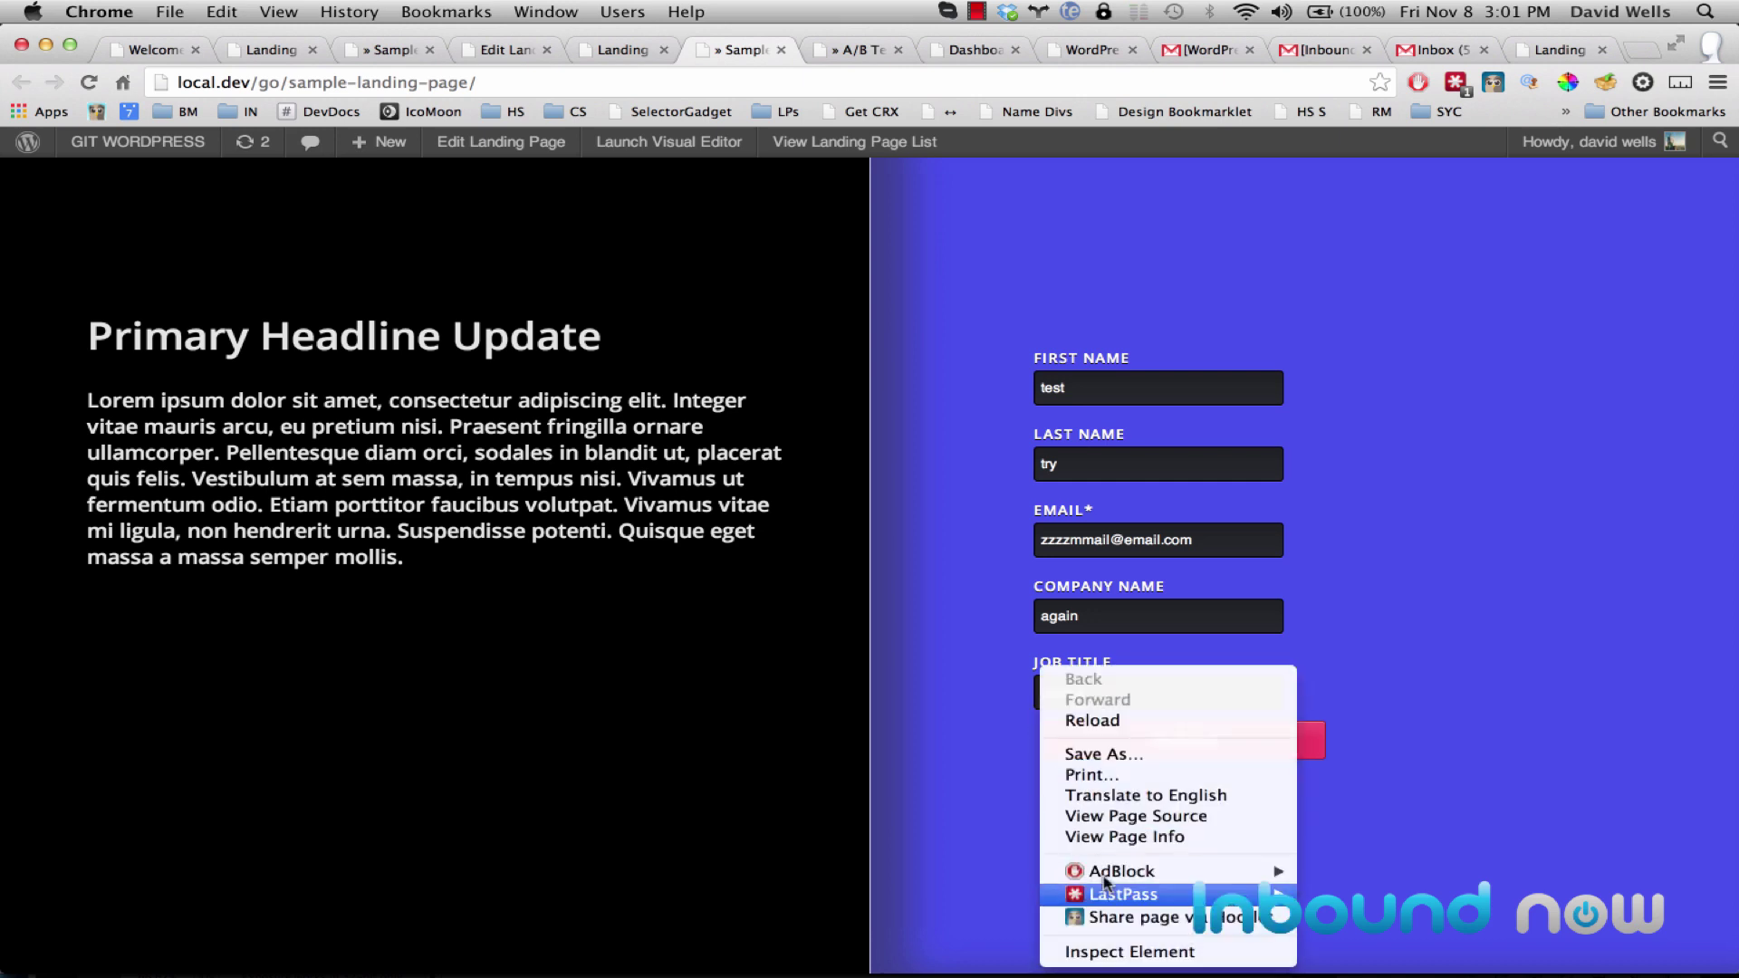
pyautogui.click(1113, 953)
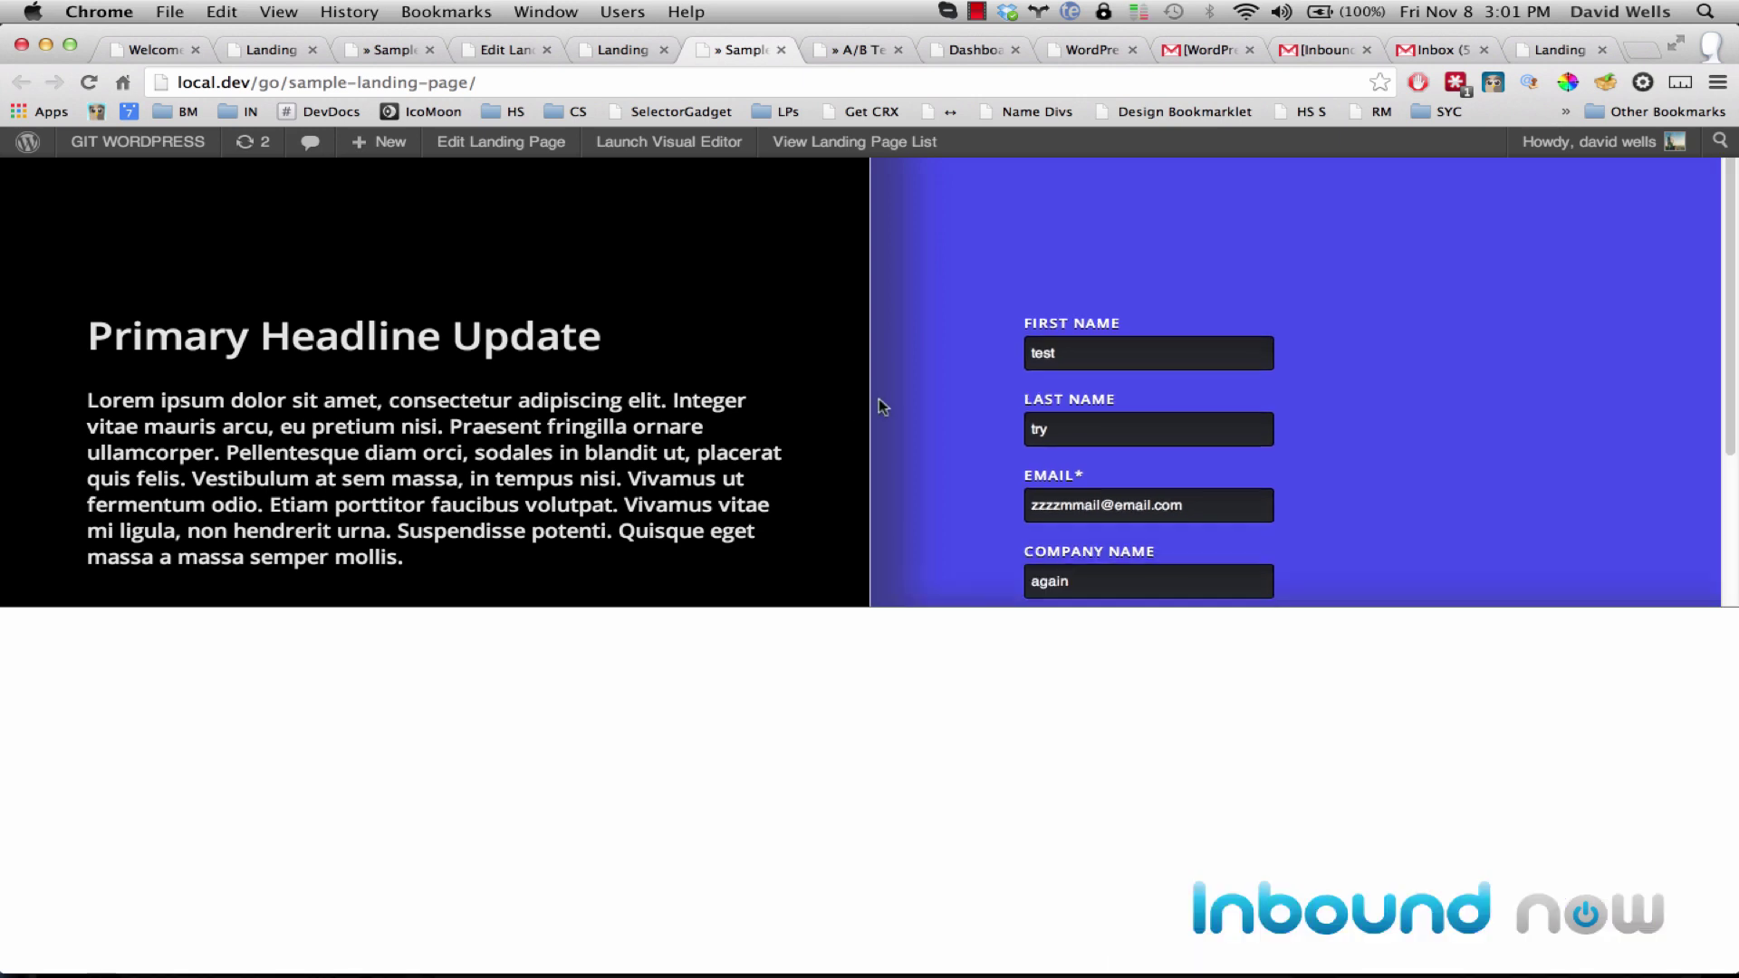
pyautogui.scroll(-2, 634, 804)
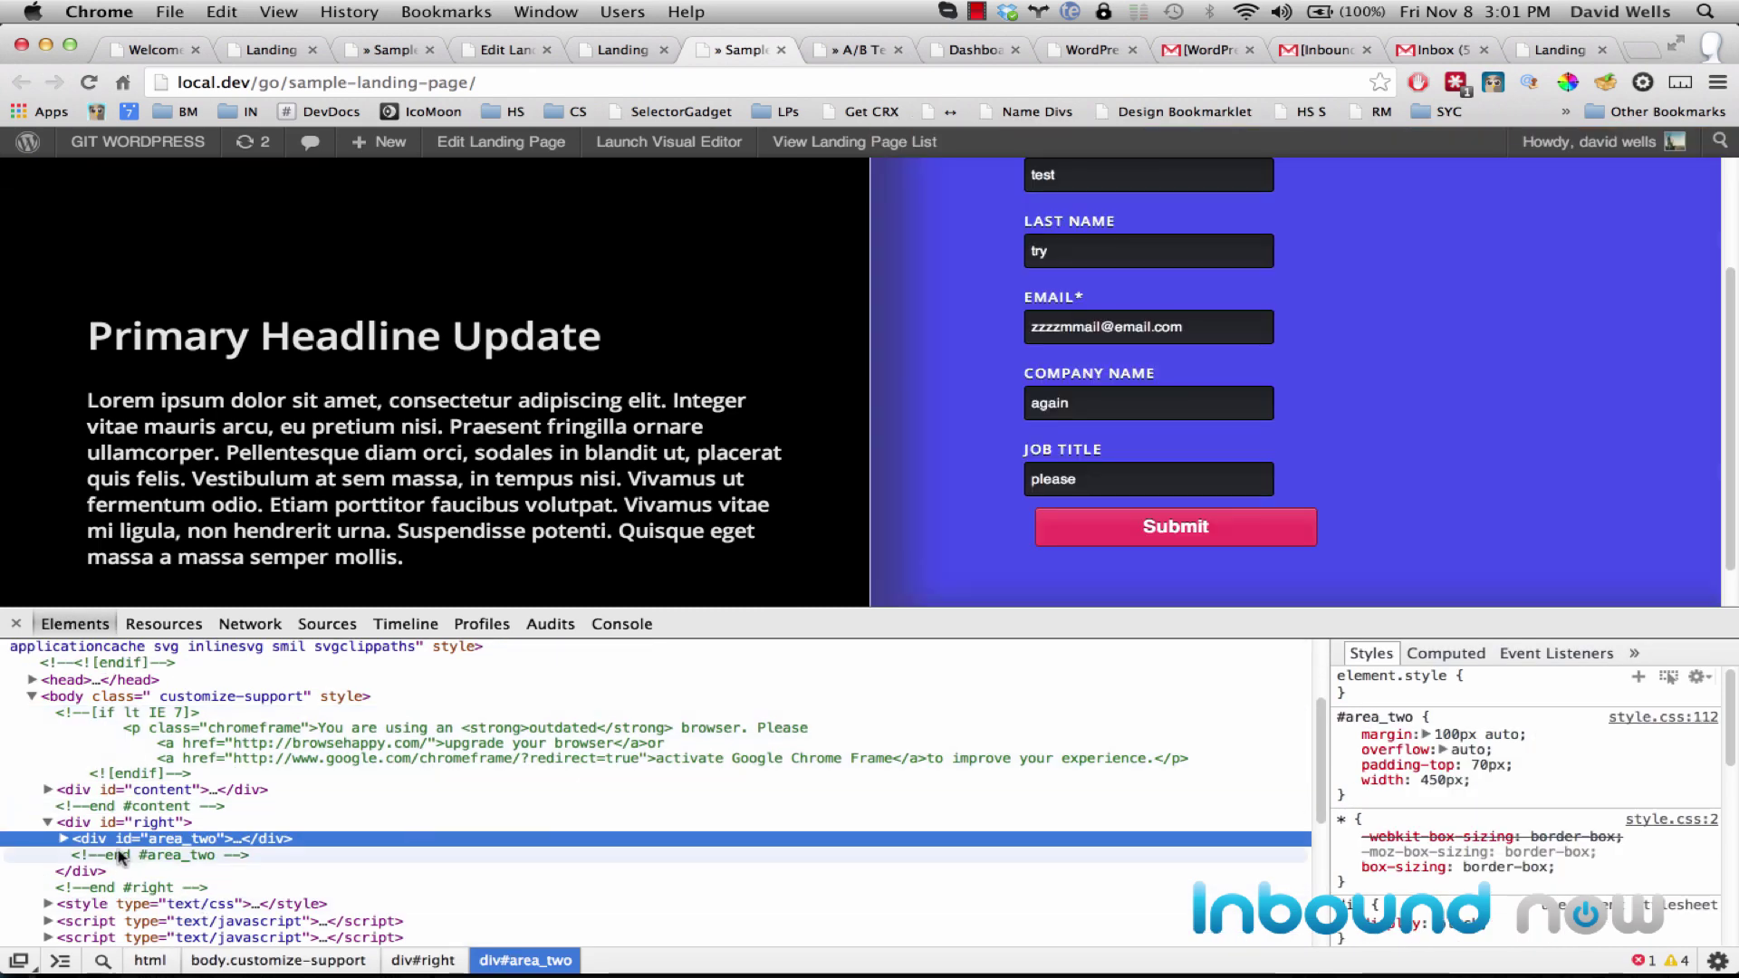
pyautogui.click(63, 838)
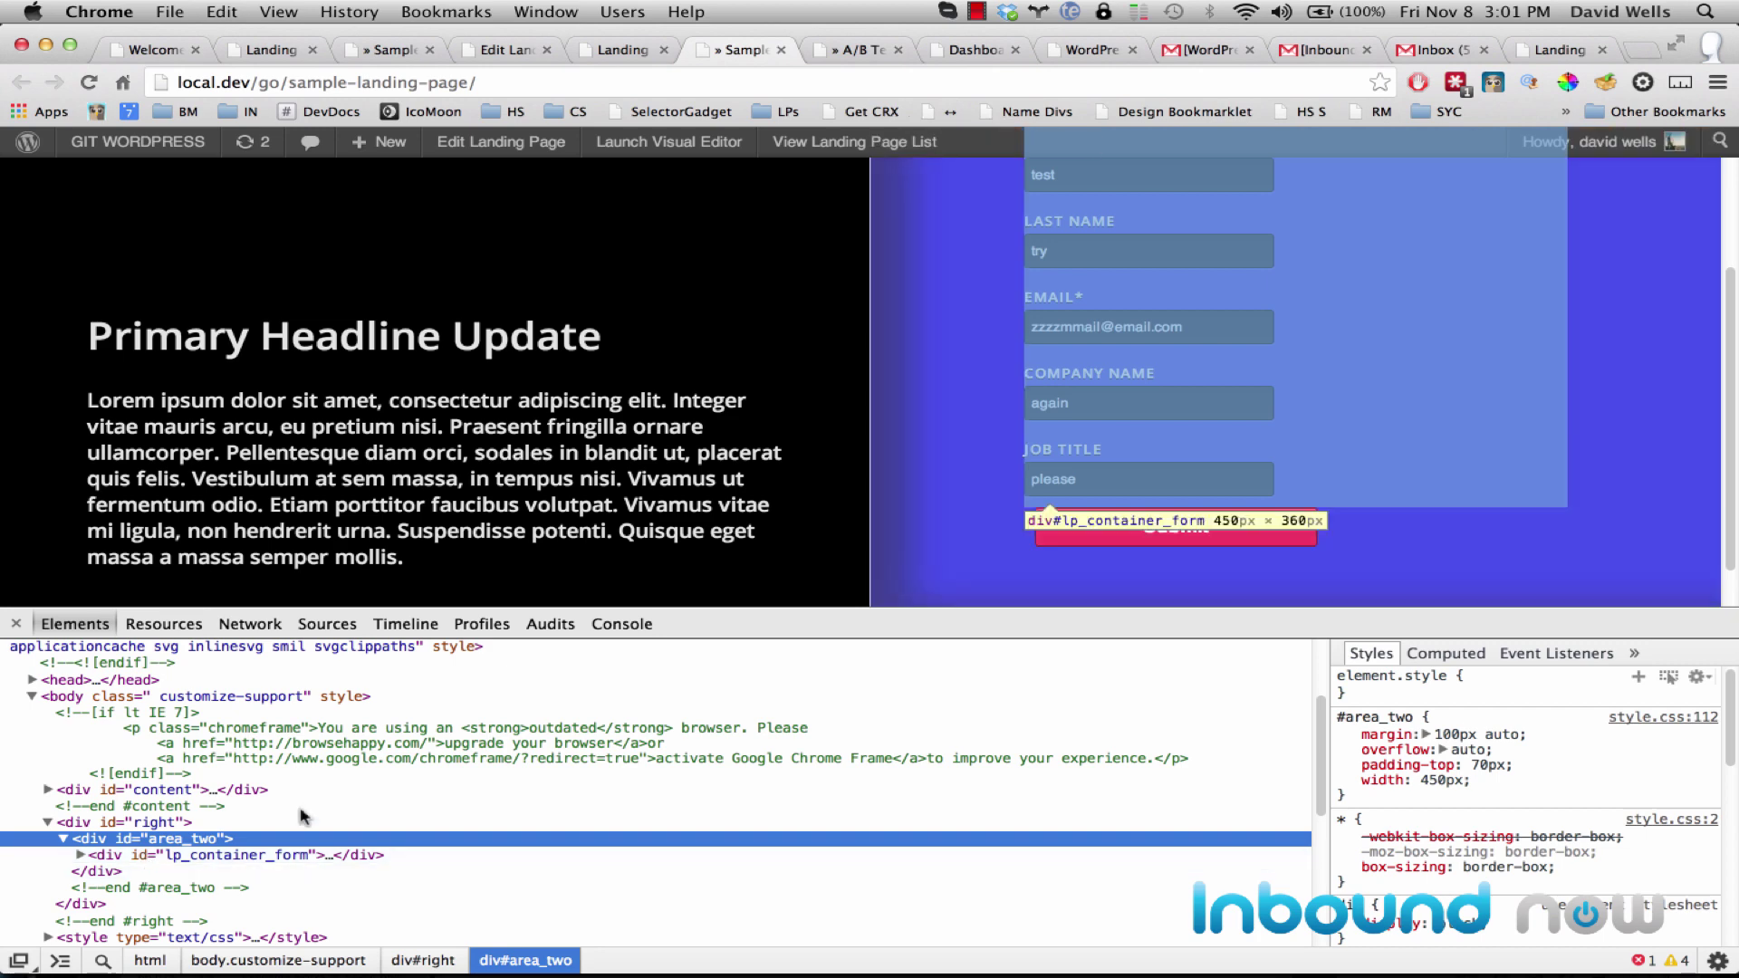
# Inspect the form's Submit button element and look through its CSS rules.
pyautogui.rightClick(1184, 526)
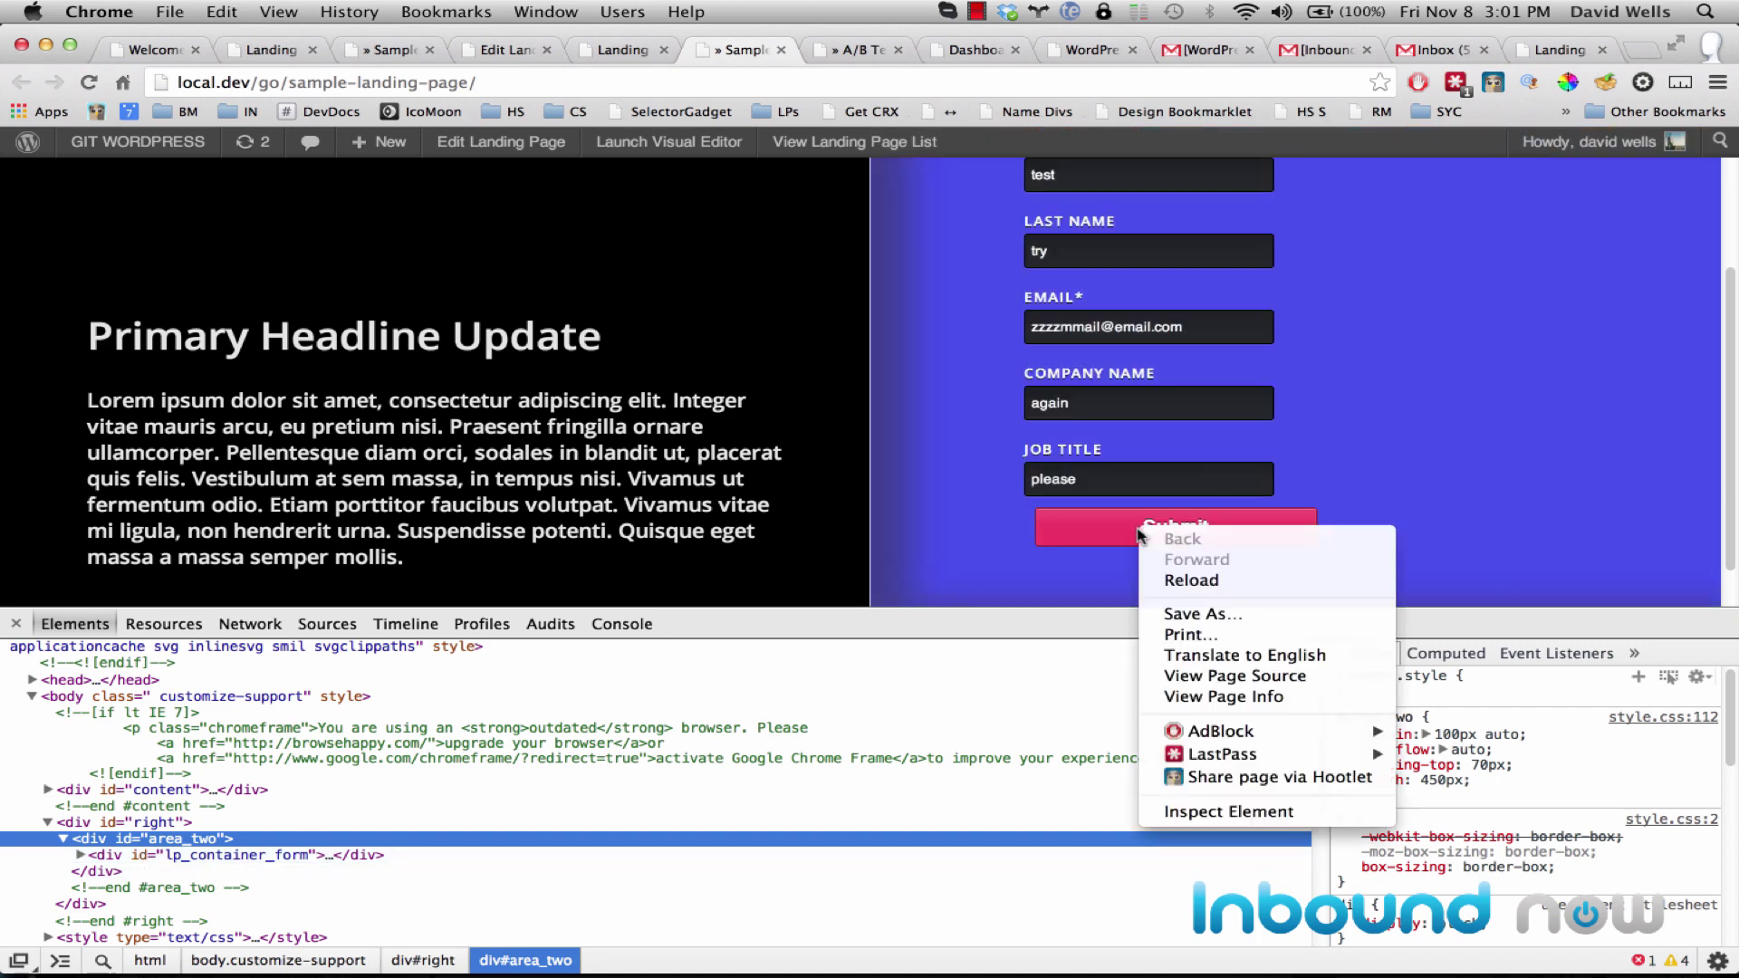
pyautogui.click(1214, 814)
pyautogui.scroll(-2, 272, 816)
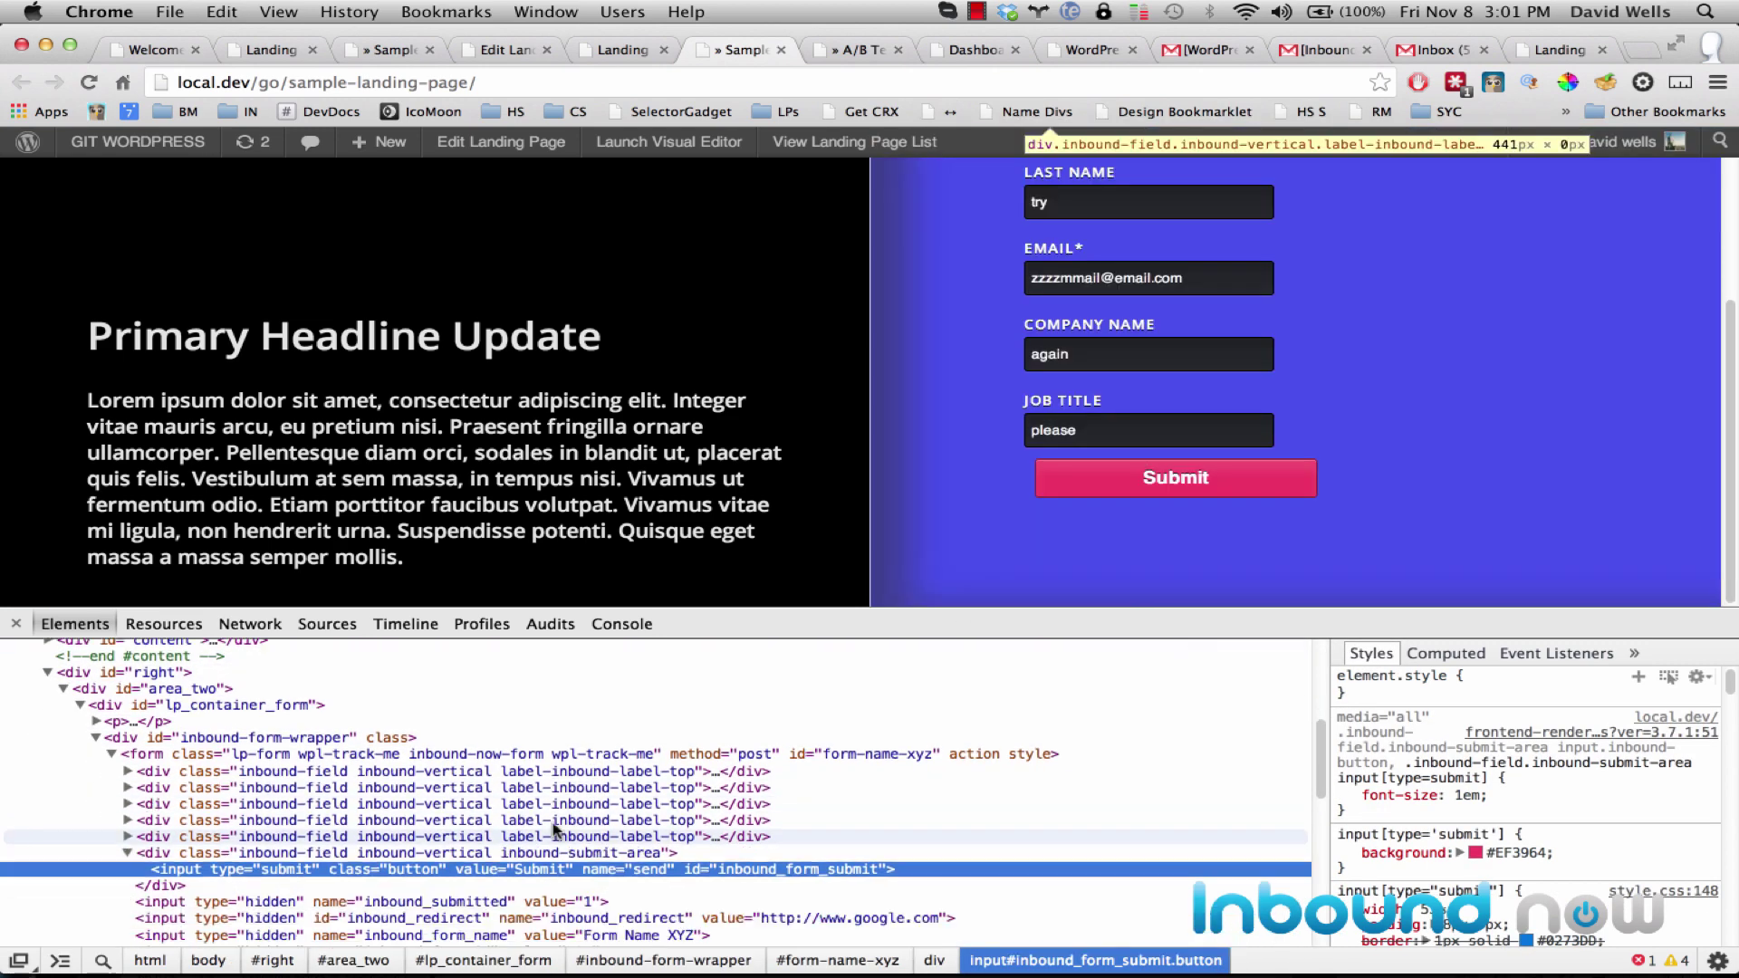
pyautogui.scroll(-3, 1464, 821)
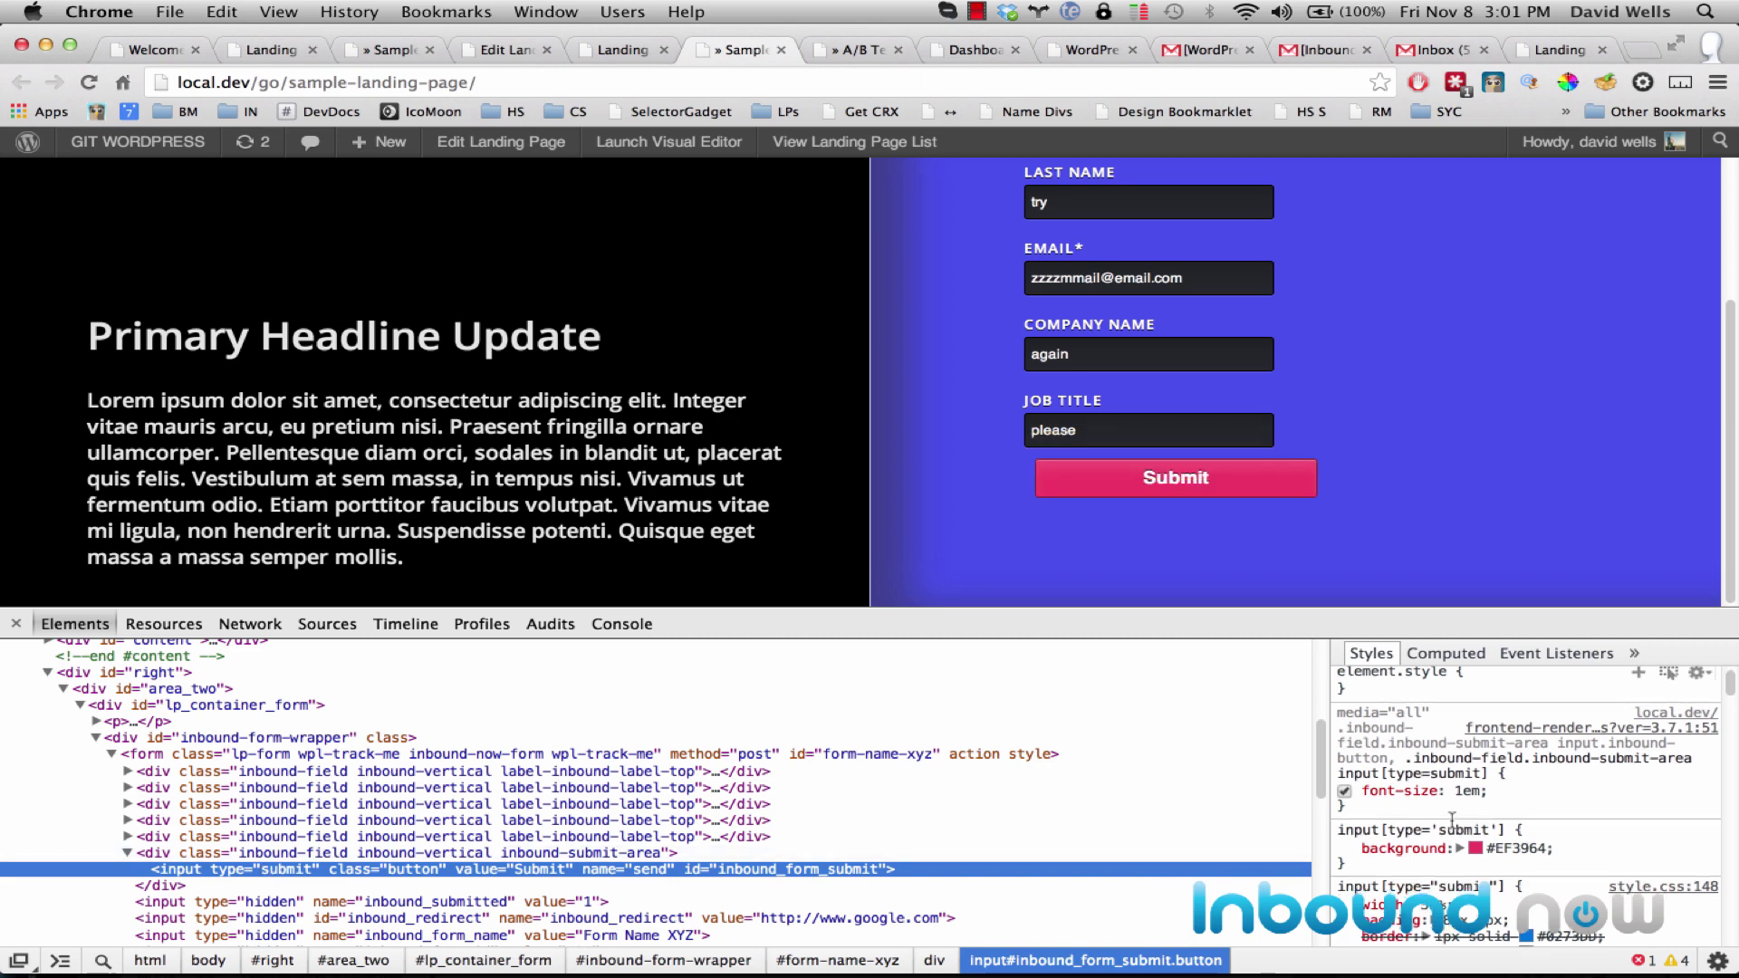
# Set the width in the Submit button's input[type="submit"] rule to 50%.
pyautogui.click(1434, 836)
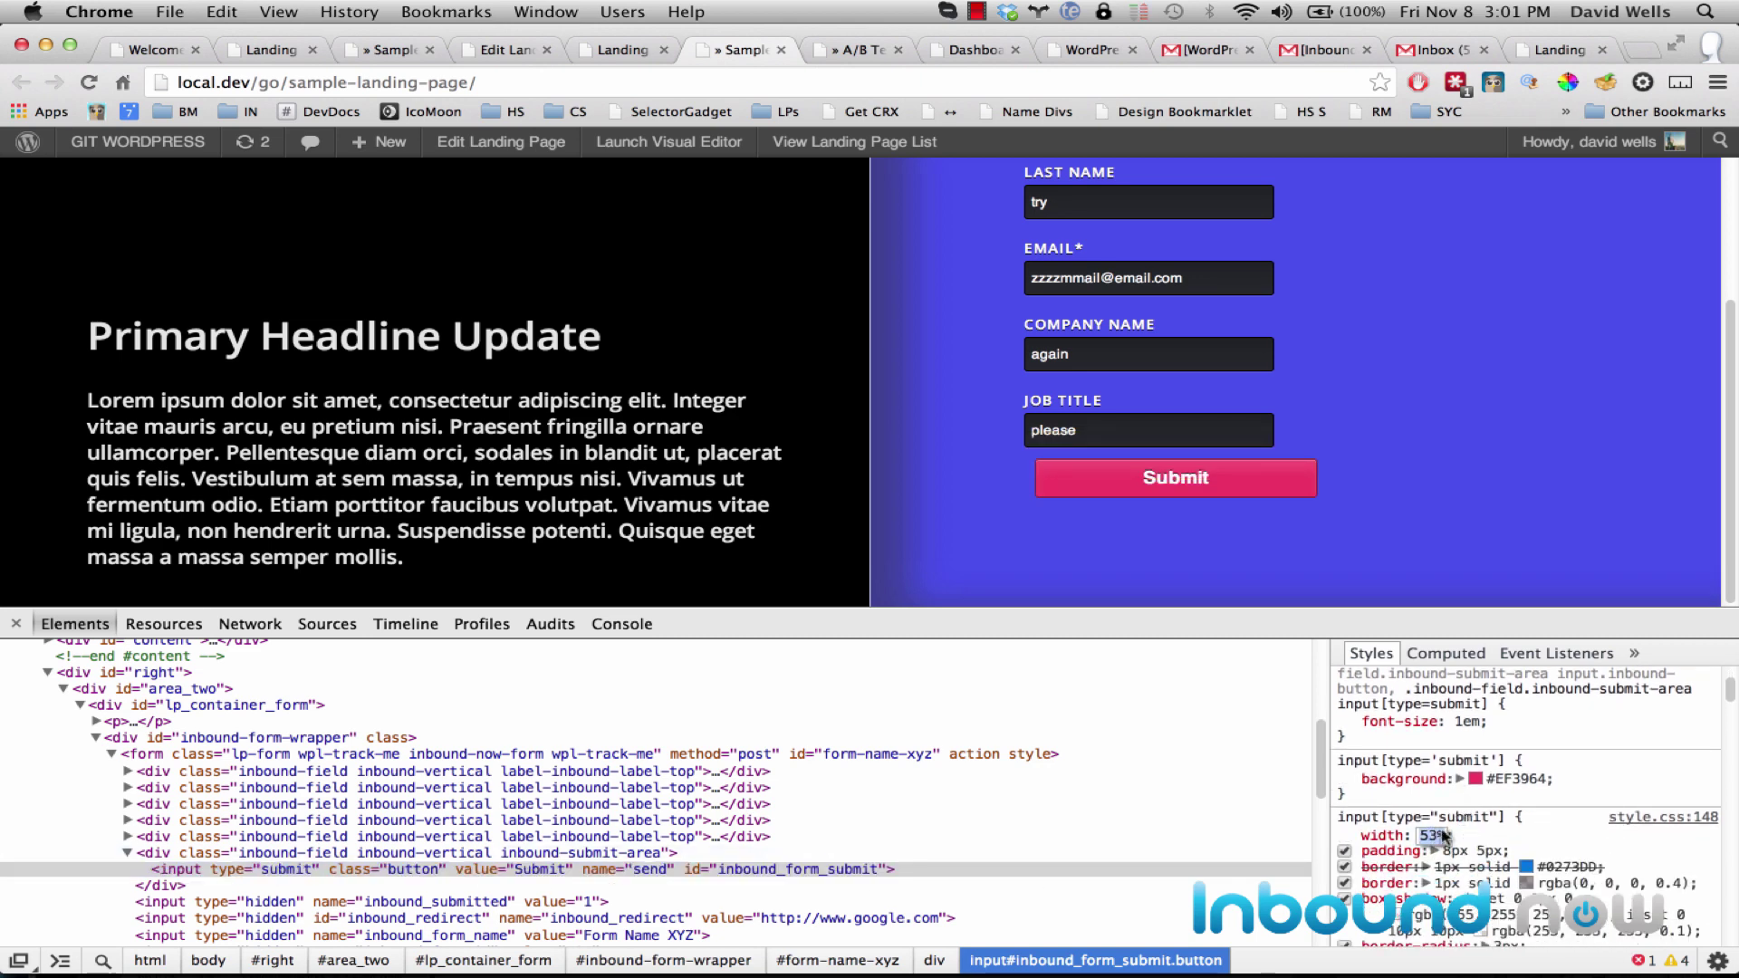
pyautogui.rightClick(1027, 471)
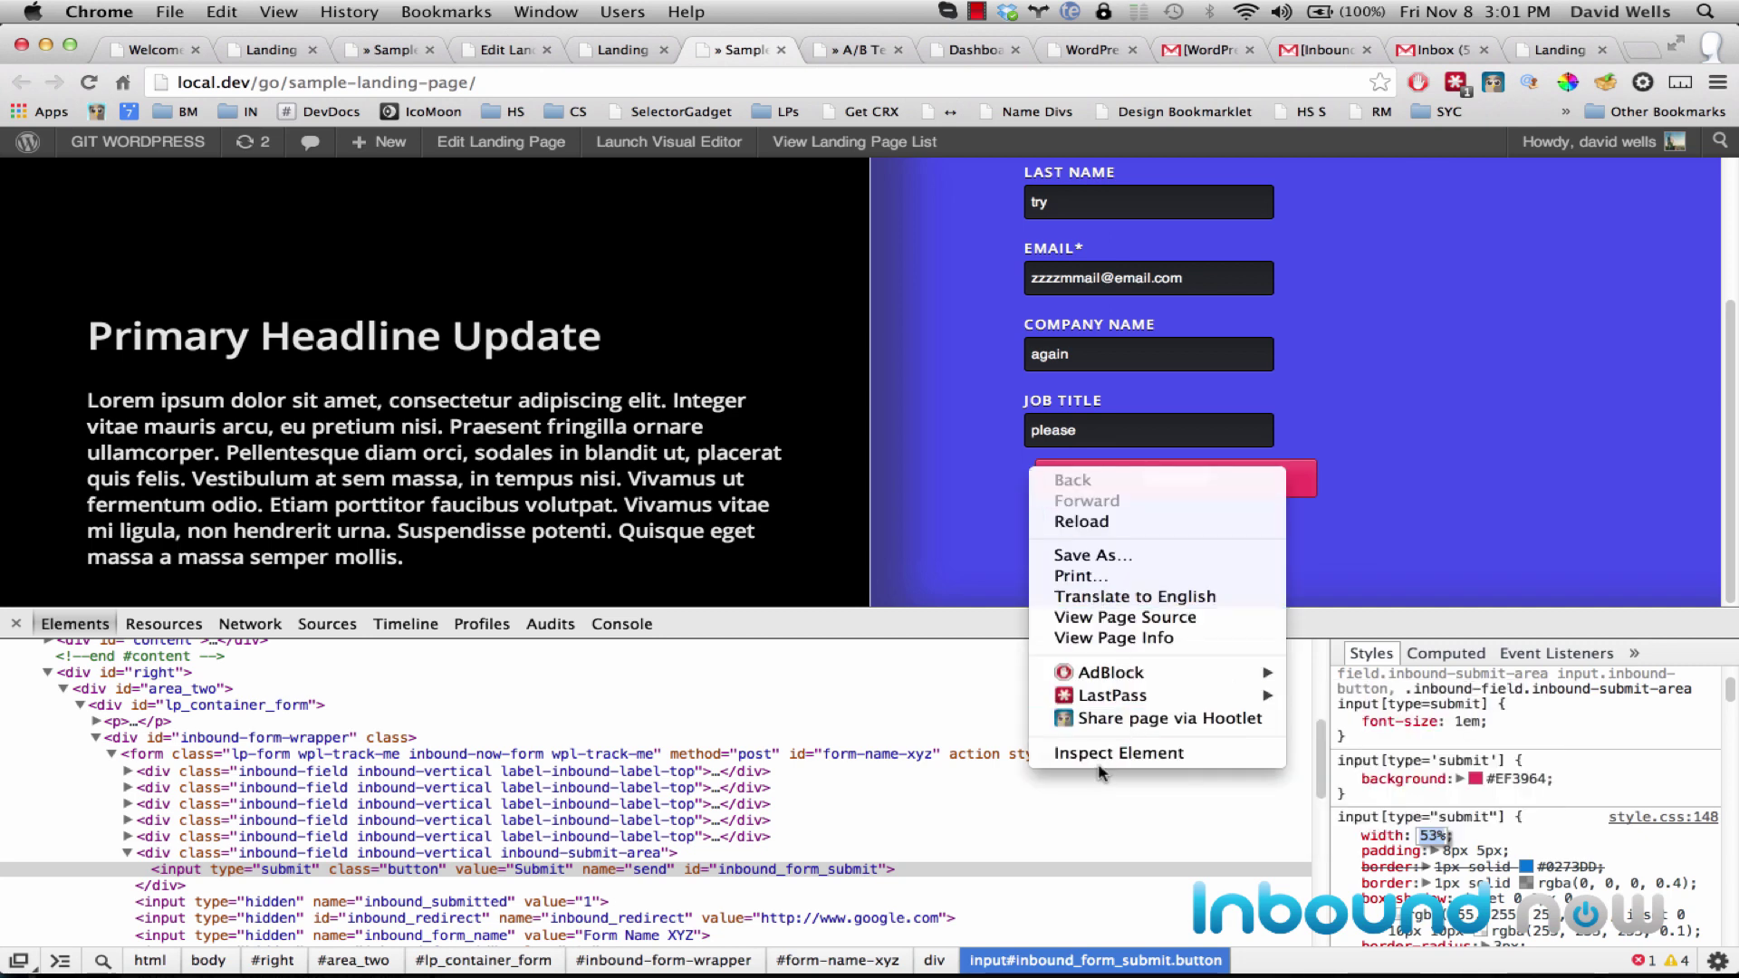
pyautogui.rightClick(1301, 472)
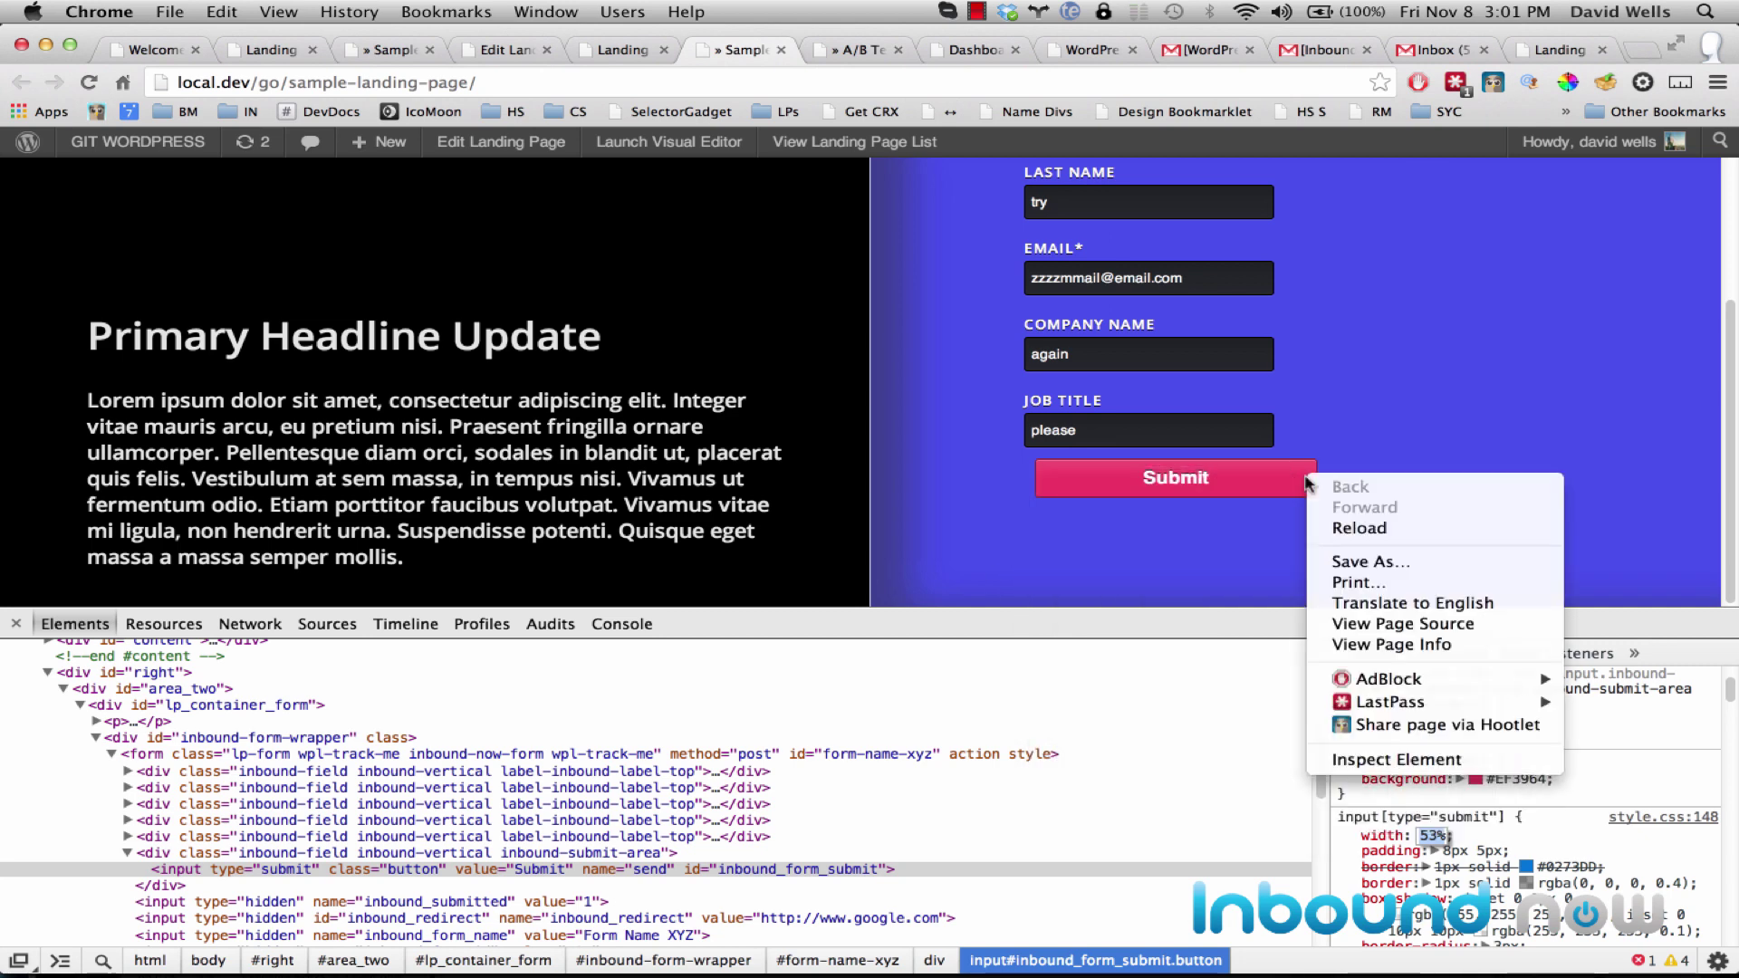
pyautogui.click(1378, 757)
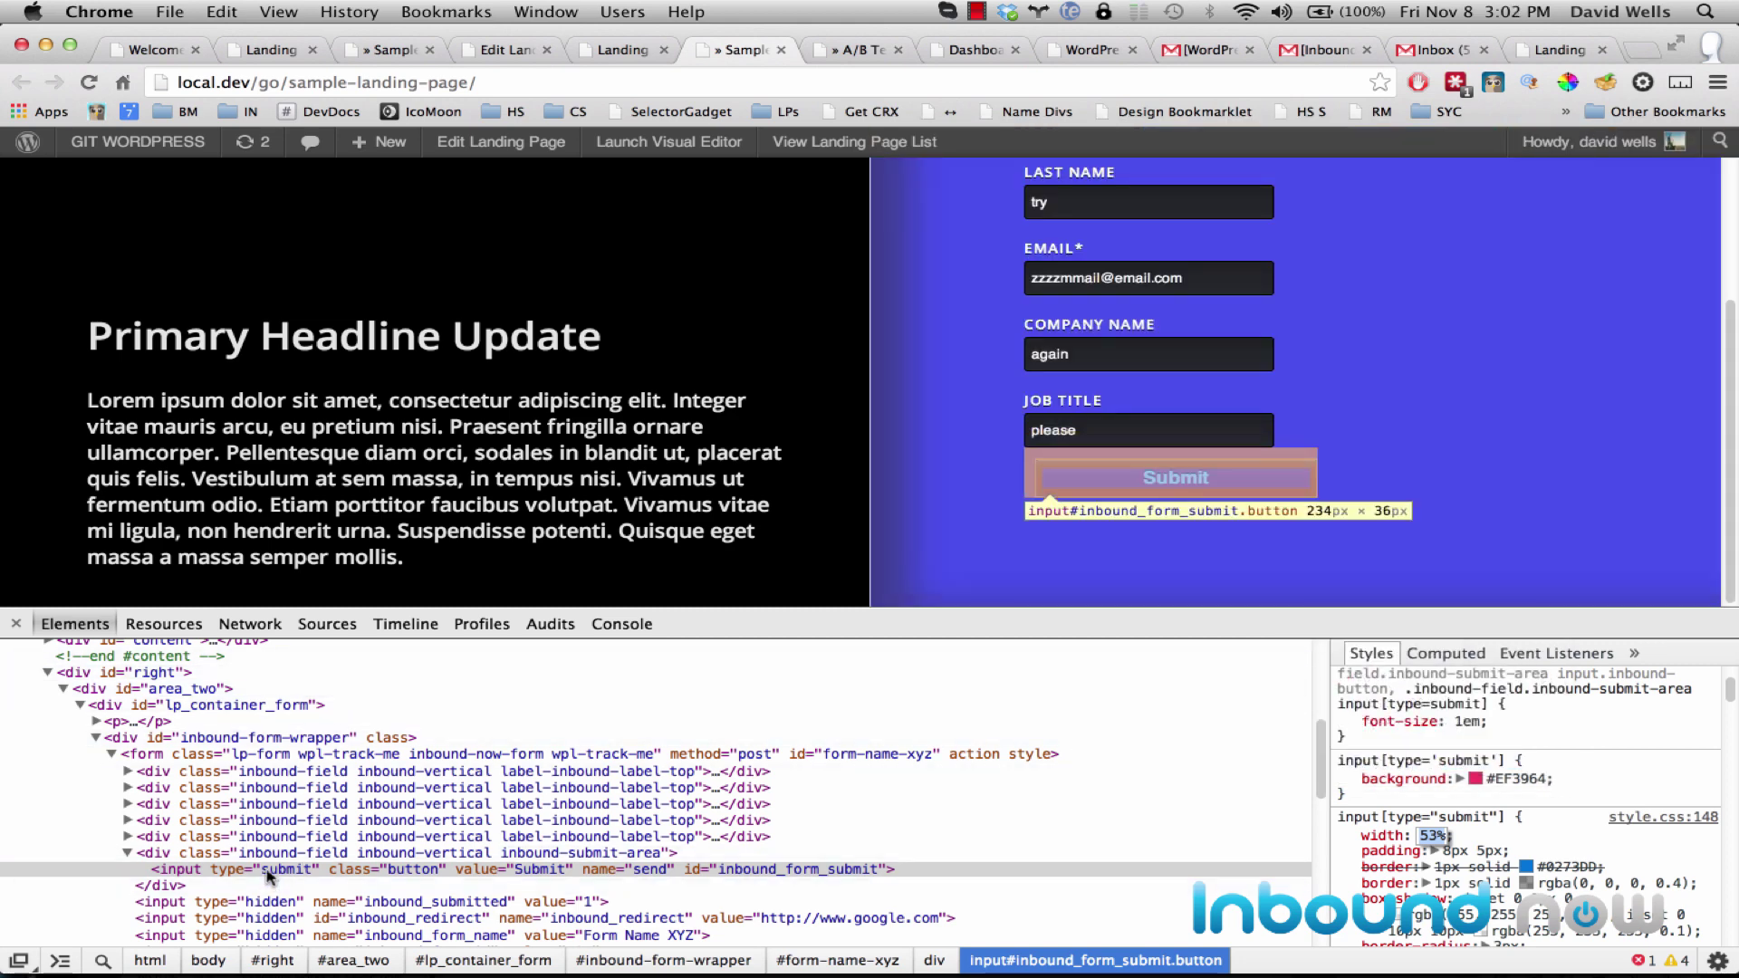
pyautogui.click(269, 873)
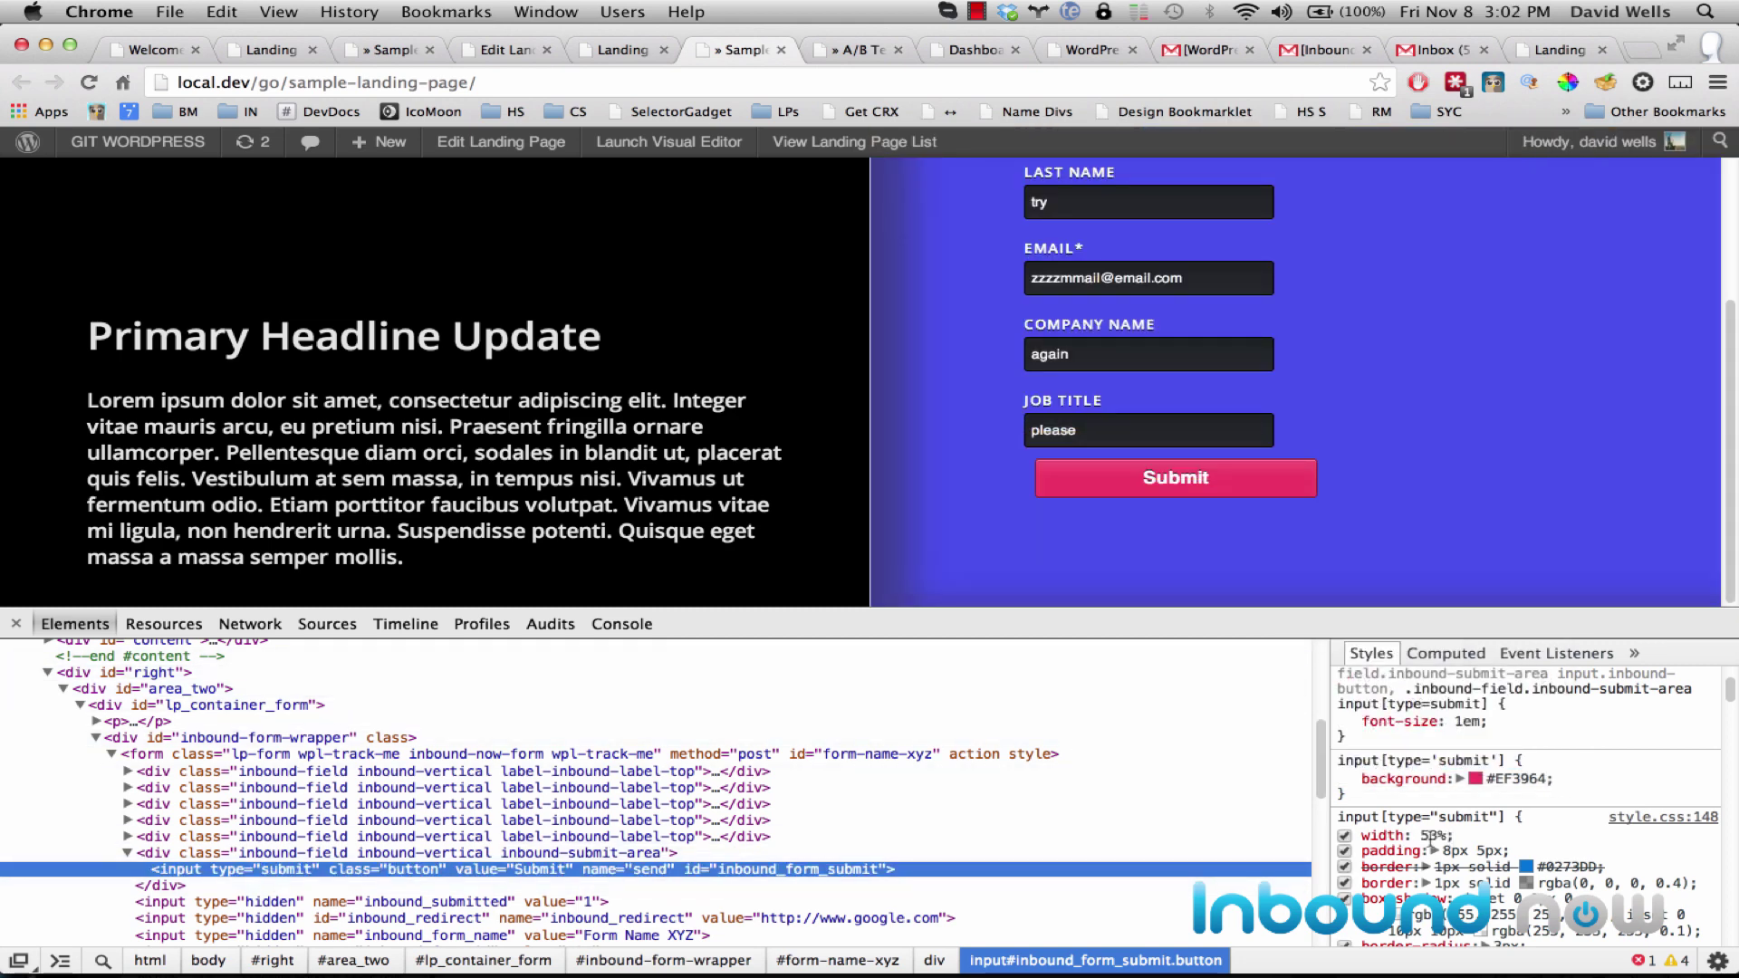
pyautogui.click(1437, 835)
pyautogui.press('Down')
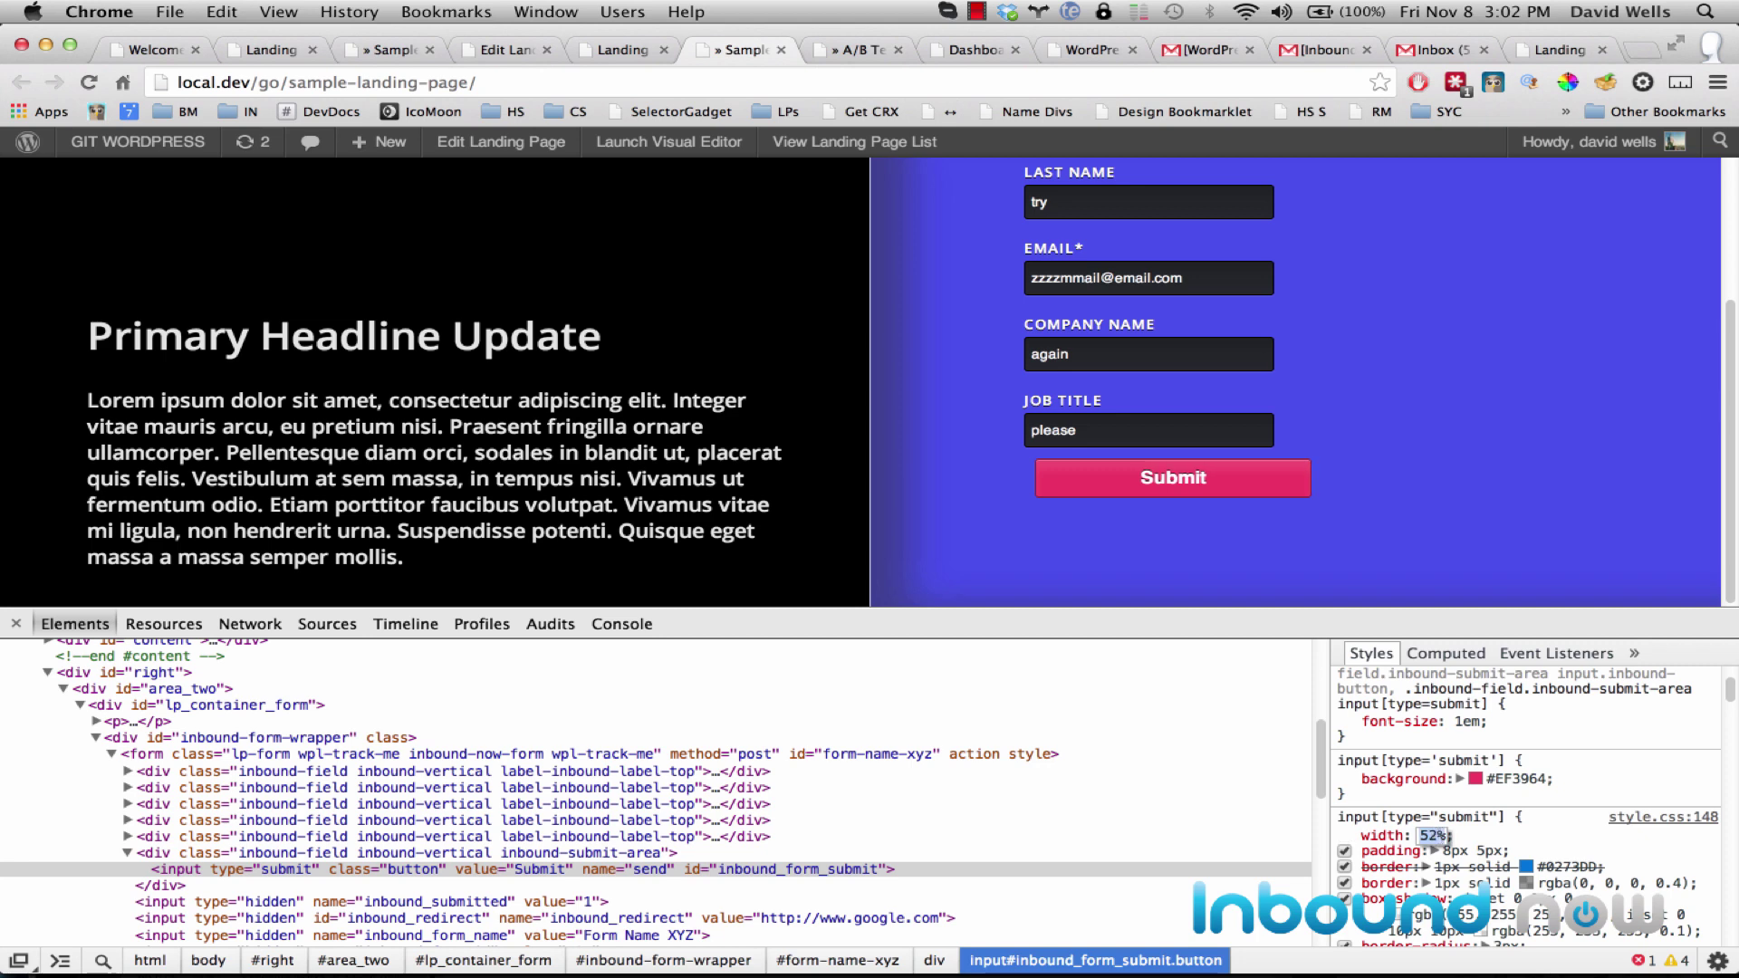
pyautogui.press('Down')
pyautogui.press('Down')
pyautogui.press('Return')
# Set the Submit button's margin-left to 0% in the same CSS rule to align it with the form fields.
pyautogui.scroll(-5, 1486, 847)
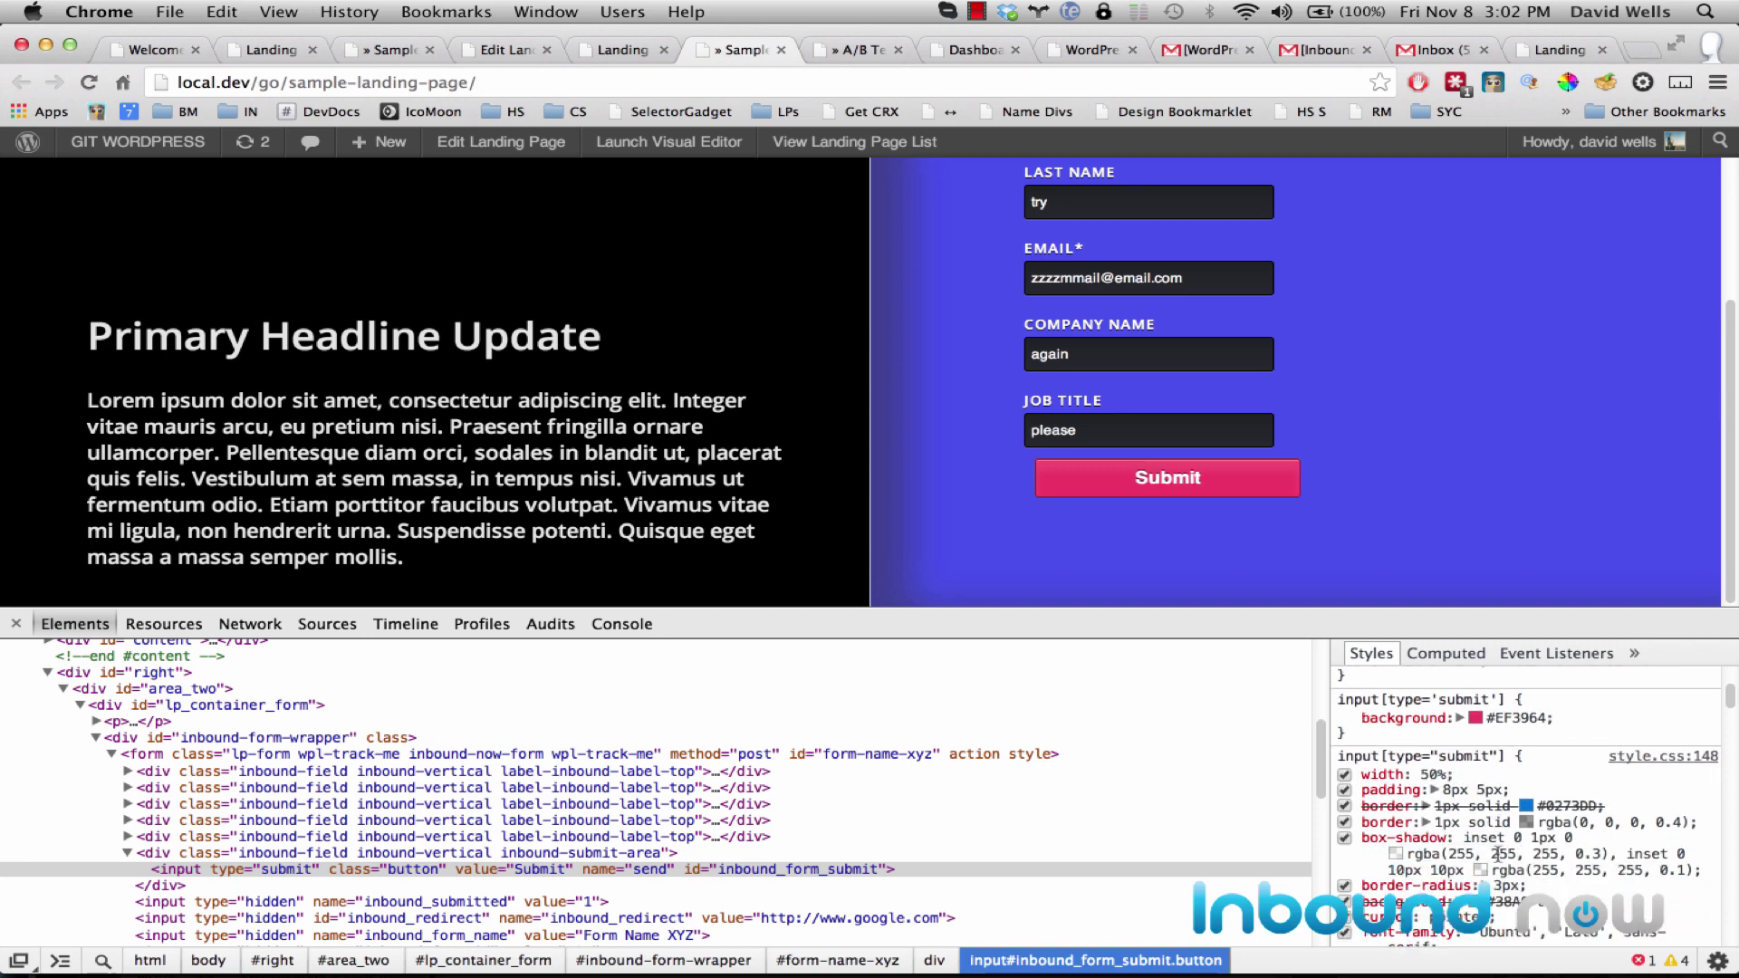
pyautogui.scroll(-3, 1482, 856)
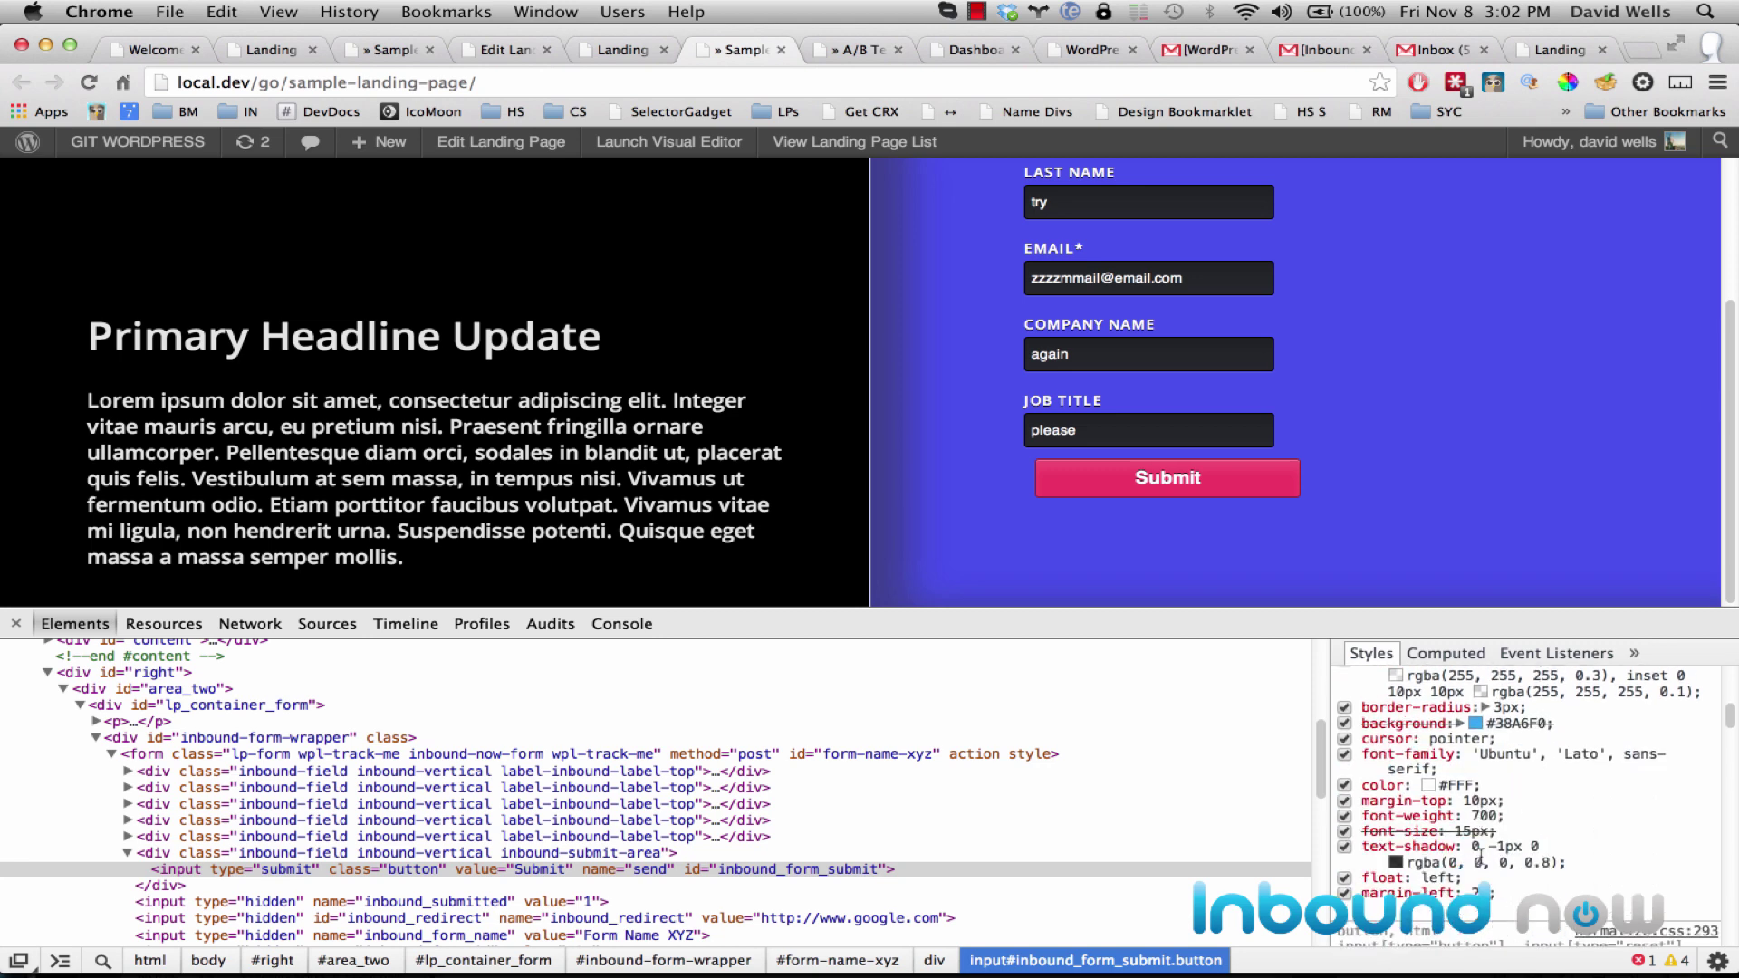
pyautogui.click(1480, 862)
pyautogui.press('Down')
pyautogui.press('Down')
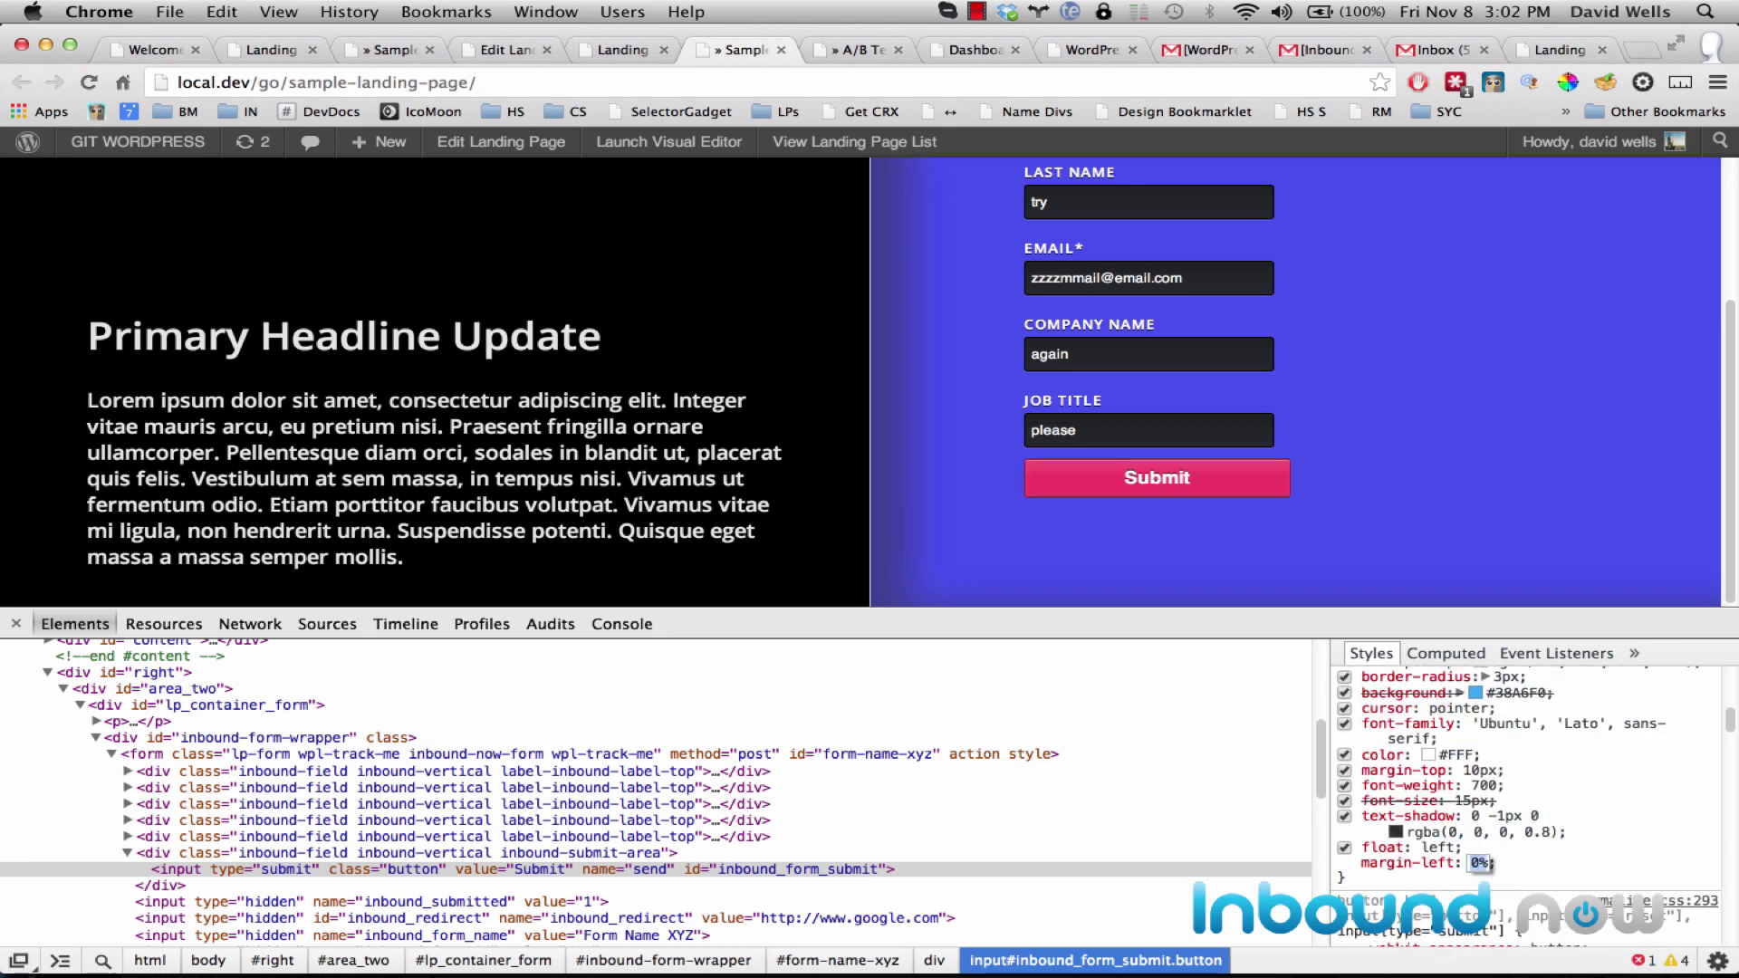
pyautogui.press('Return')
# Reduce the Submit button's width to 46% in the input[type="submit"] rule.
pyautogui.scroll(5, 1449, 786)
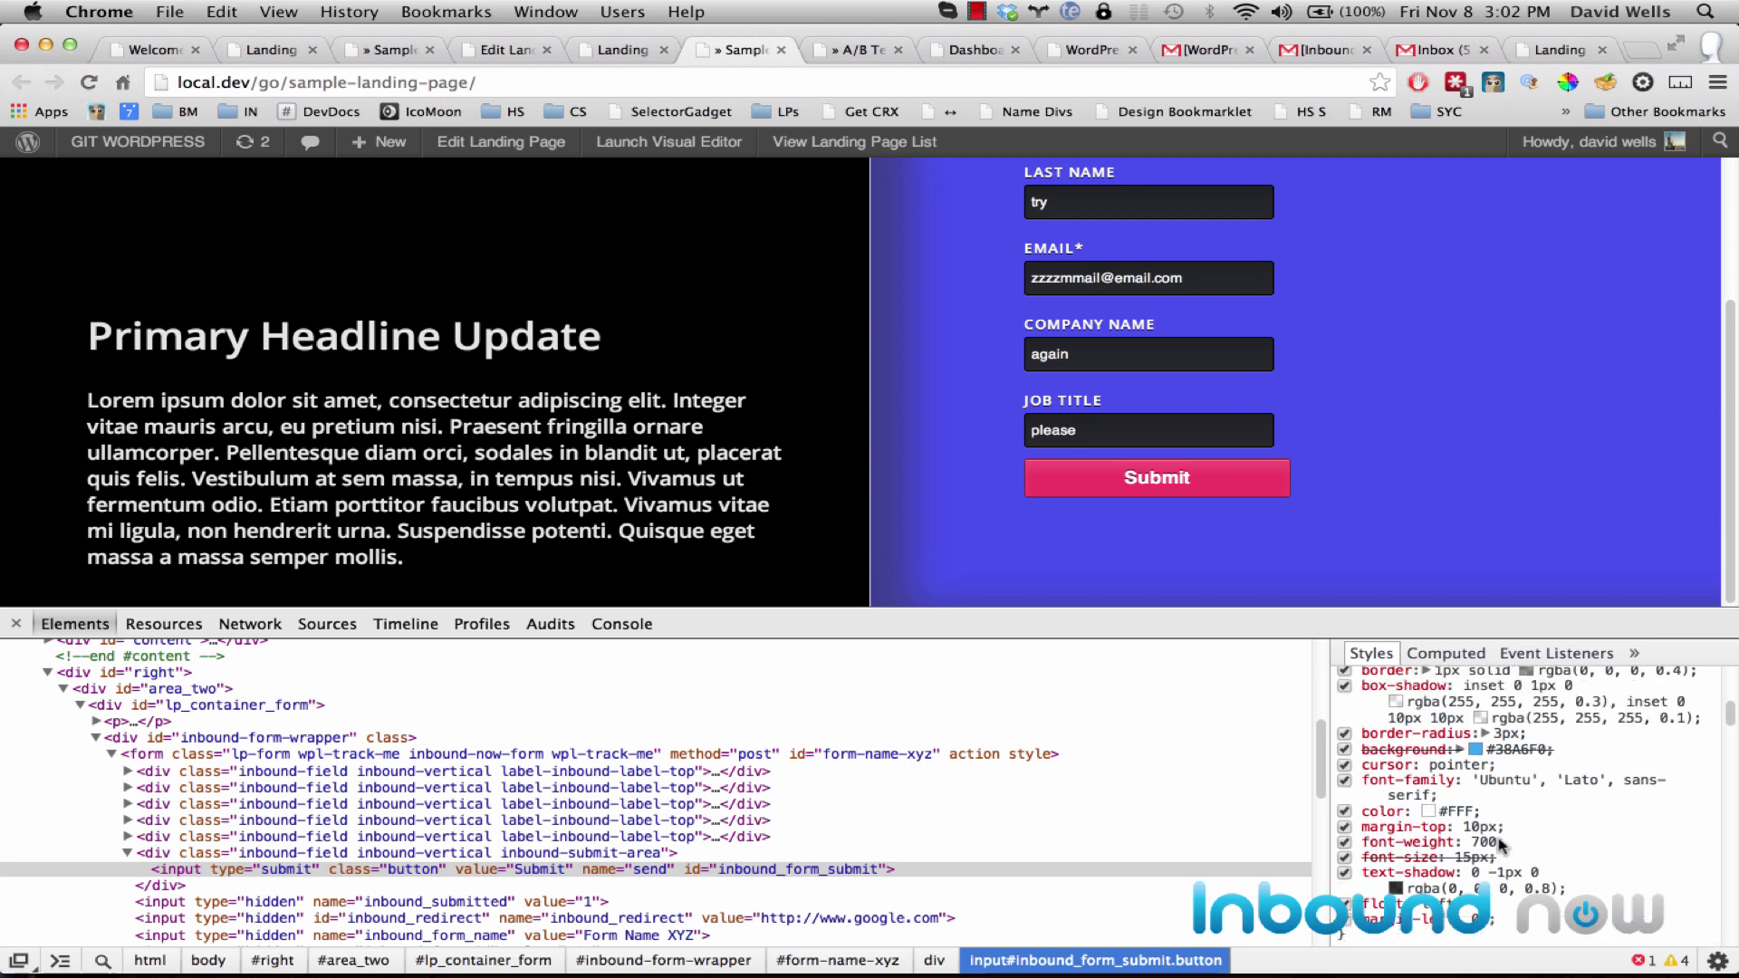
pyautogui.click(1434, 726)
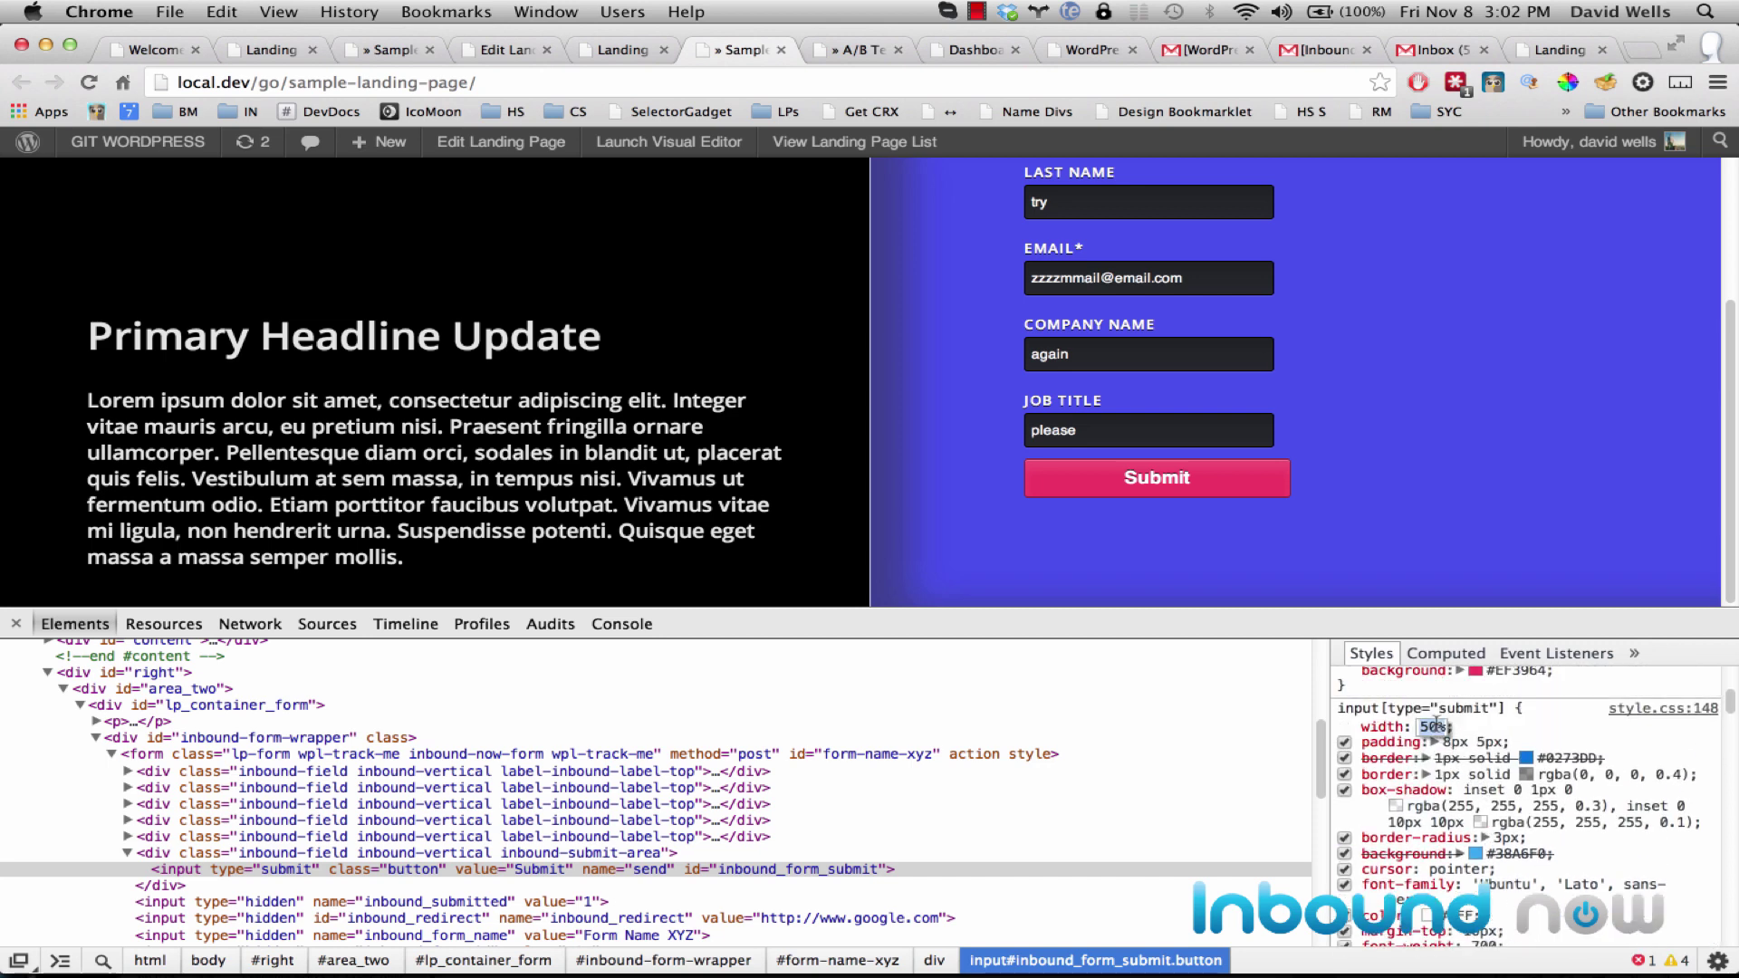
pyautogui.press('Down')
pyautogui.press('Down')
pyautogui.press('Down')
pyautogui.press('Down')
pyautogui.press('Return')
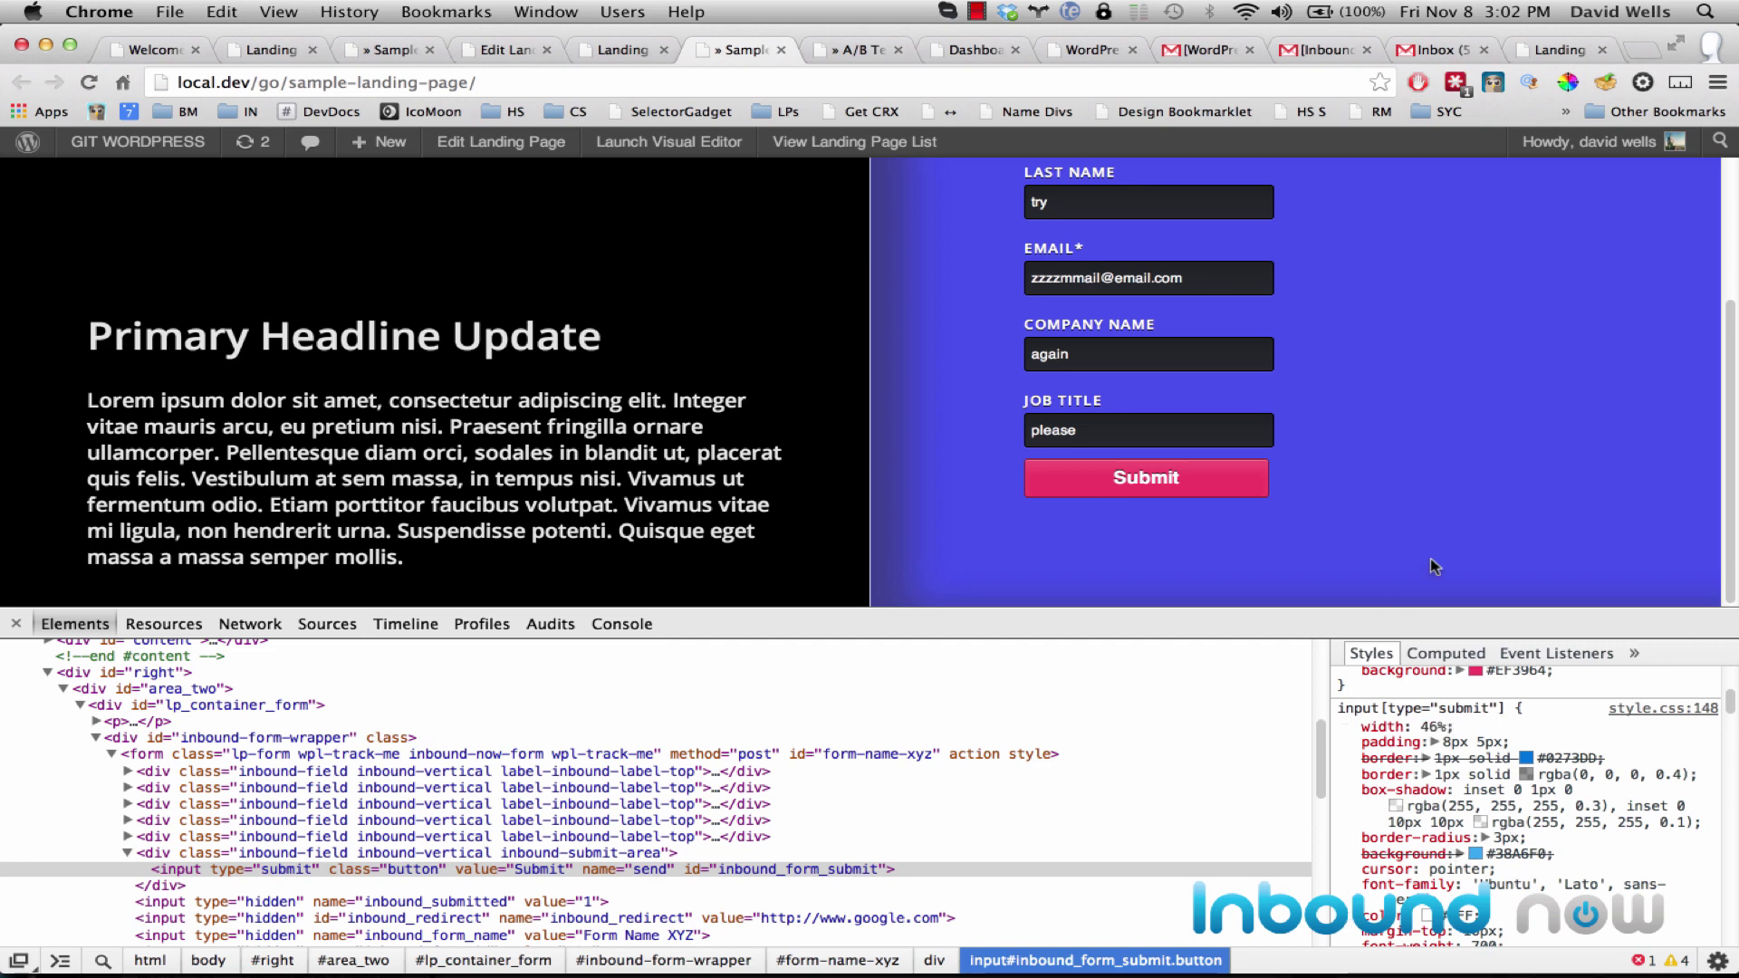
# Copy the entire edited input[type="submit"] rule from the inspected styles.
pyautogui.scroll(3, 1453, 552)
pyautogui.scroll(-3, 1452, 551)
pyautogui.scroll(-3, 1417, 836)
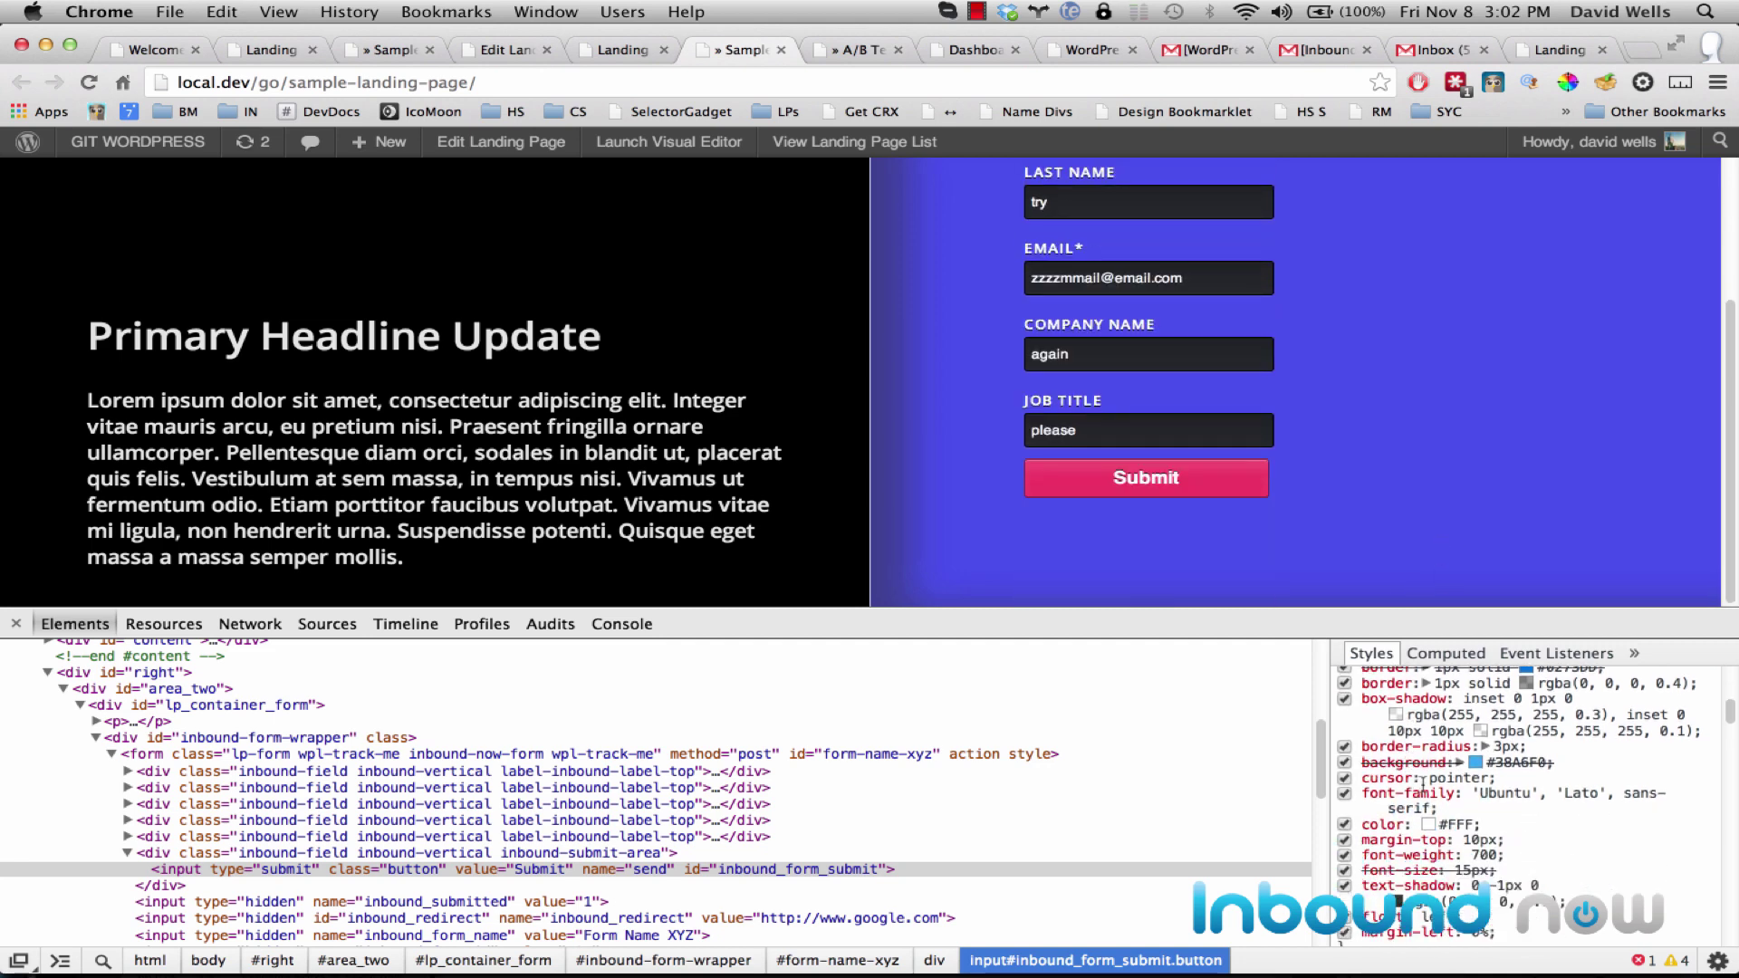
pyautogui.moveTo(1359, 884); pyautogui.dragTo(1335, 713)
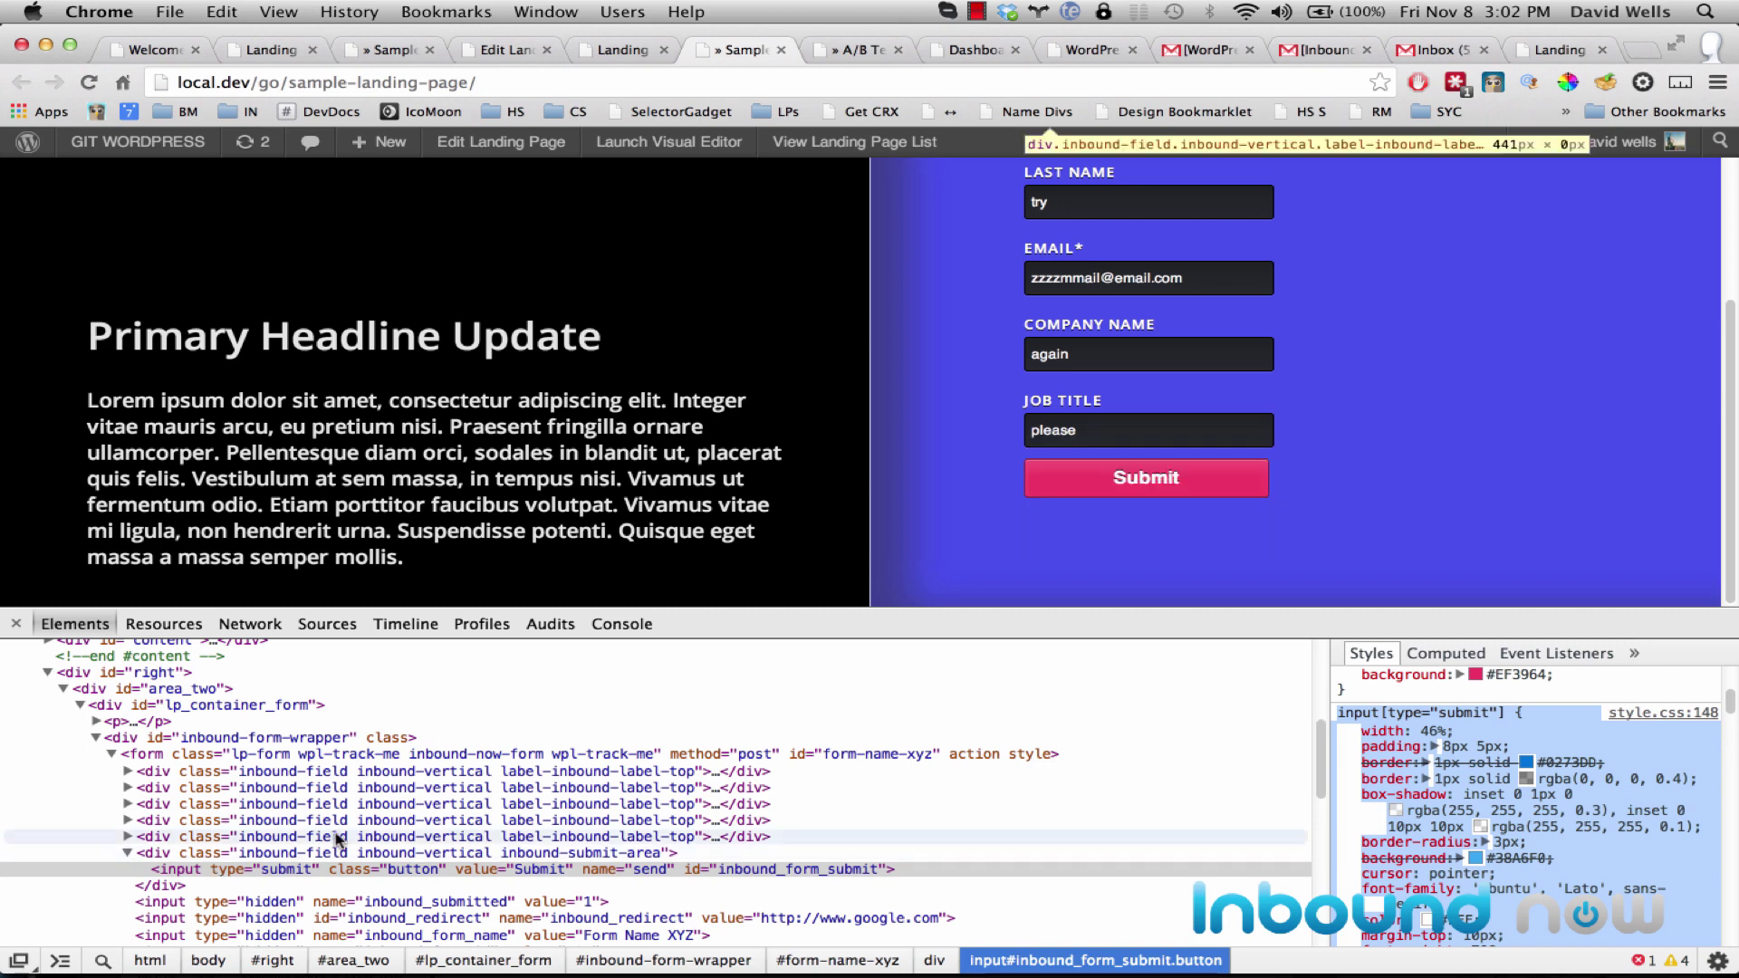
pyautogui.rightClick(1106, 490)
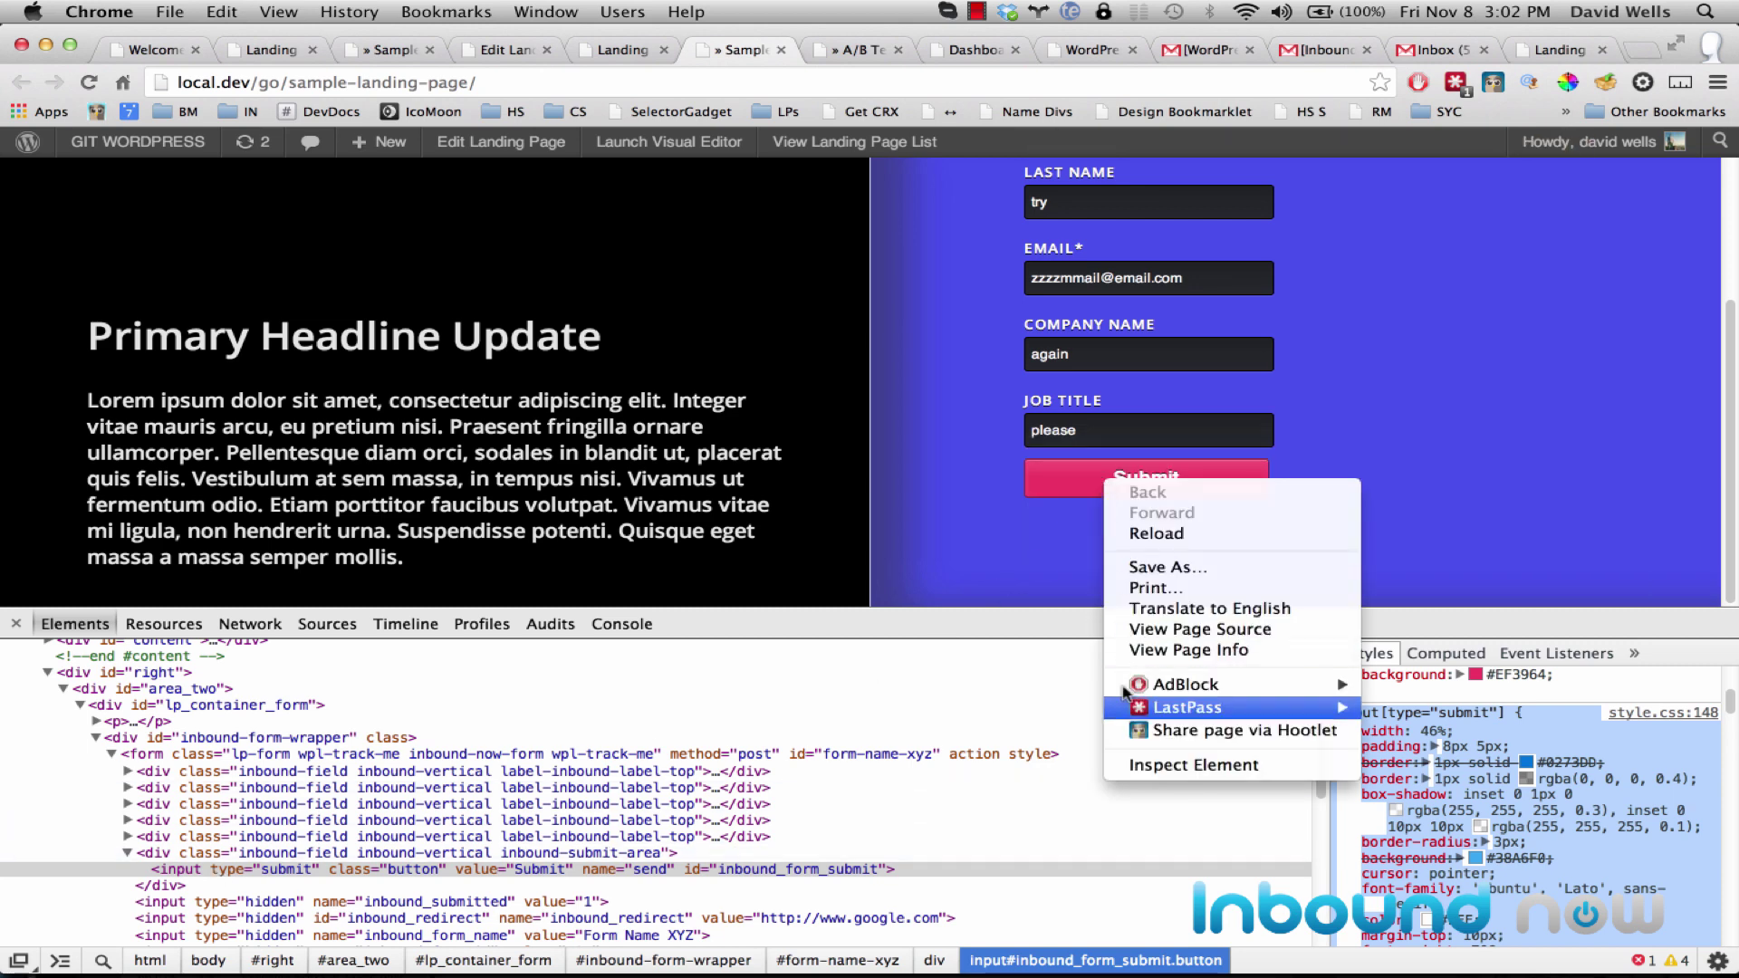
pyautogui.click(1141, 768)
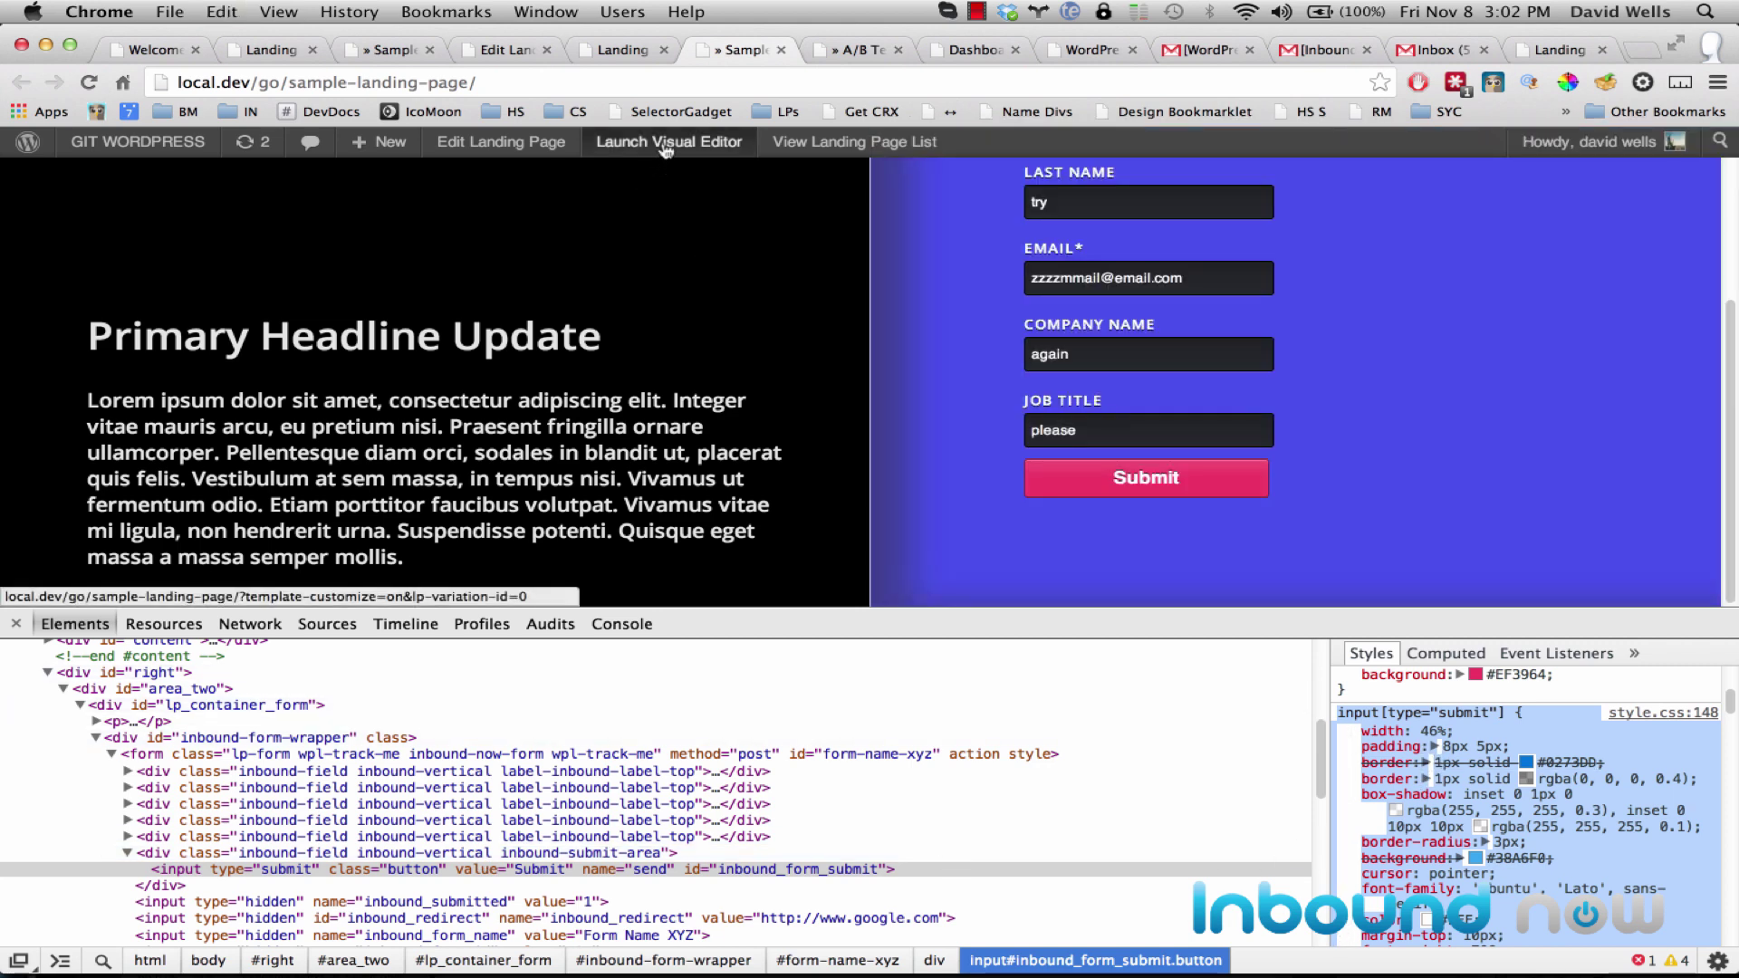
# Launch the landing page's visual editor, close the developer tools, and paste the copied submit-button rule into the Custom CSS field.
pyautogui.click(662, 147)
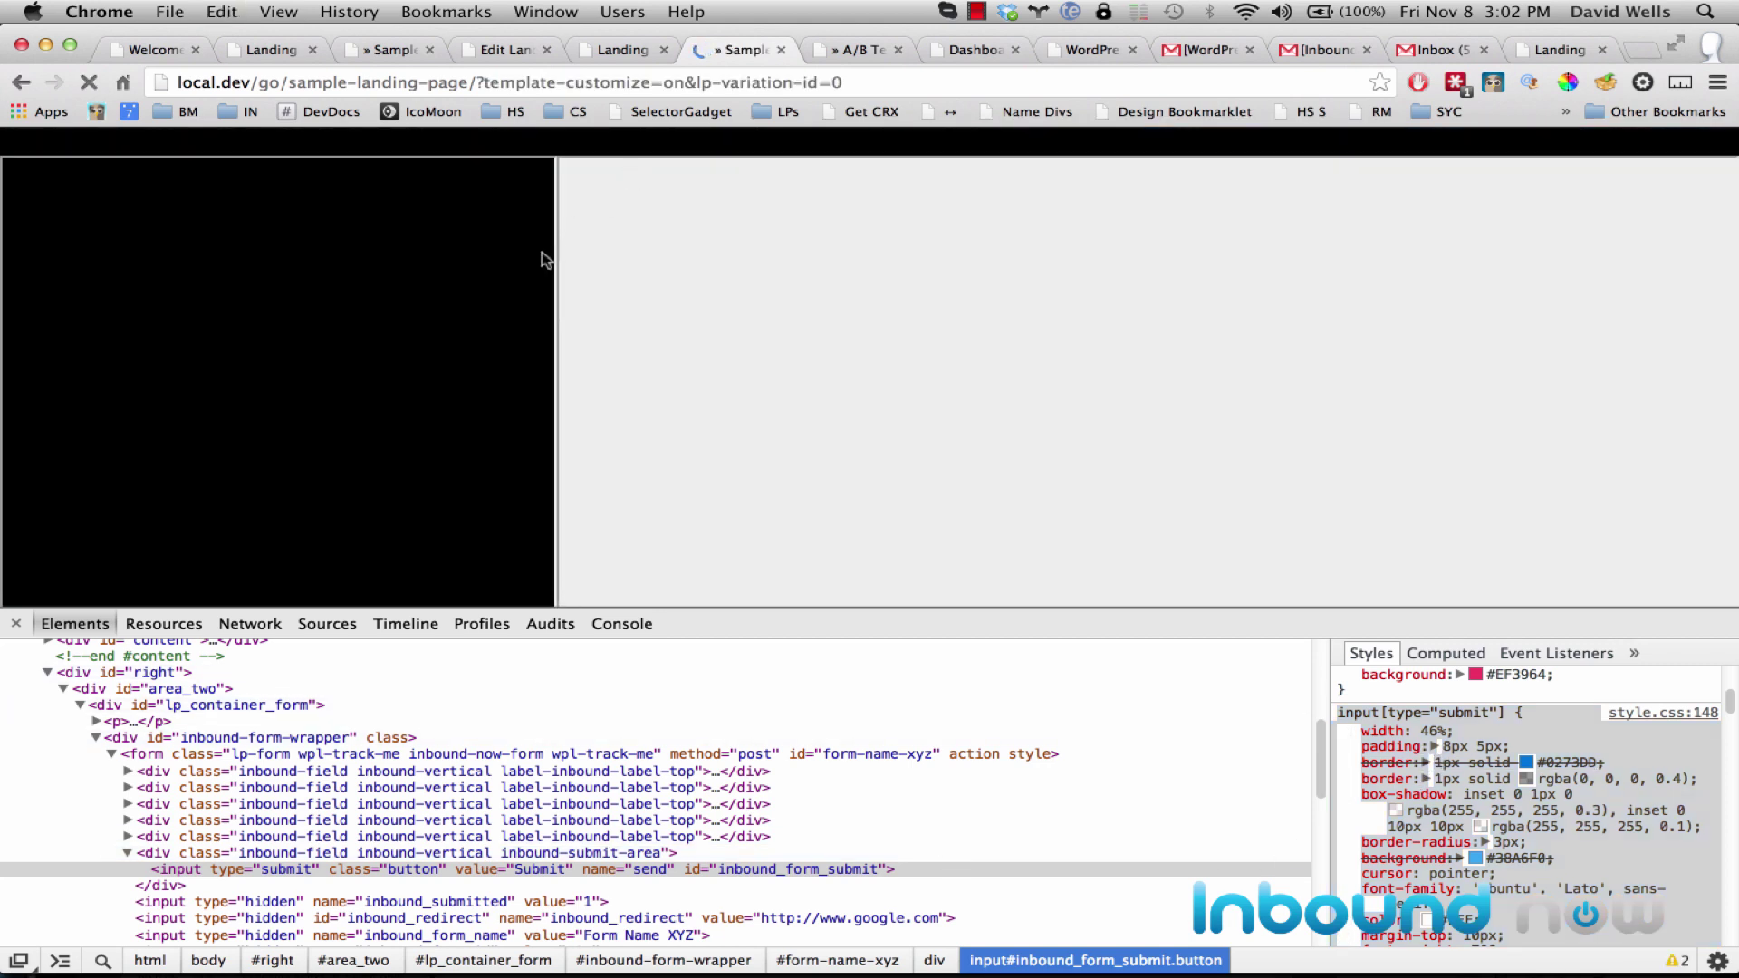
pyautogui.press('super+alt+i')
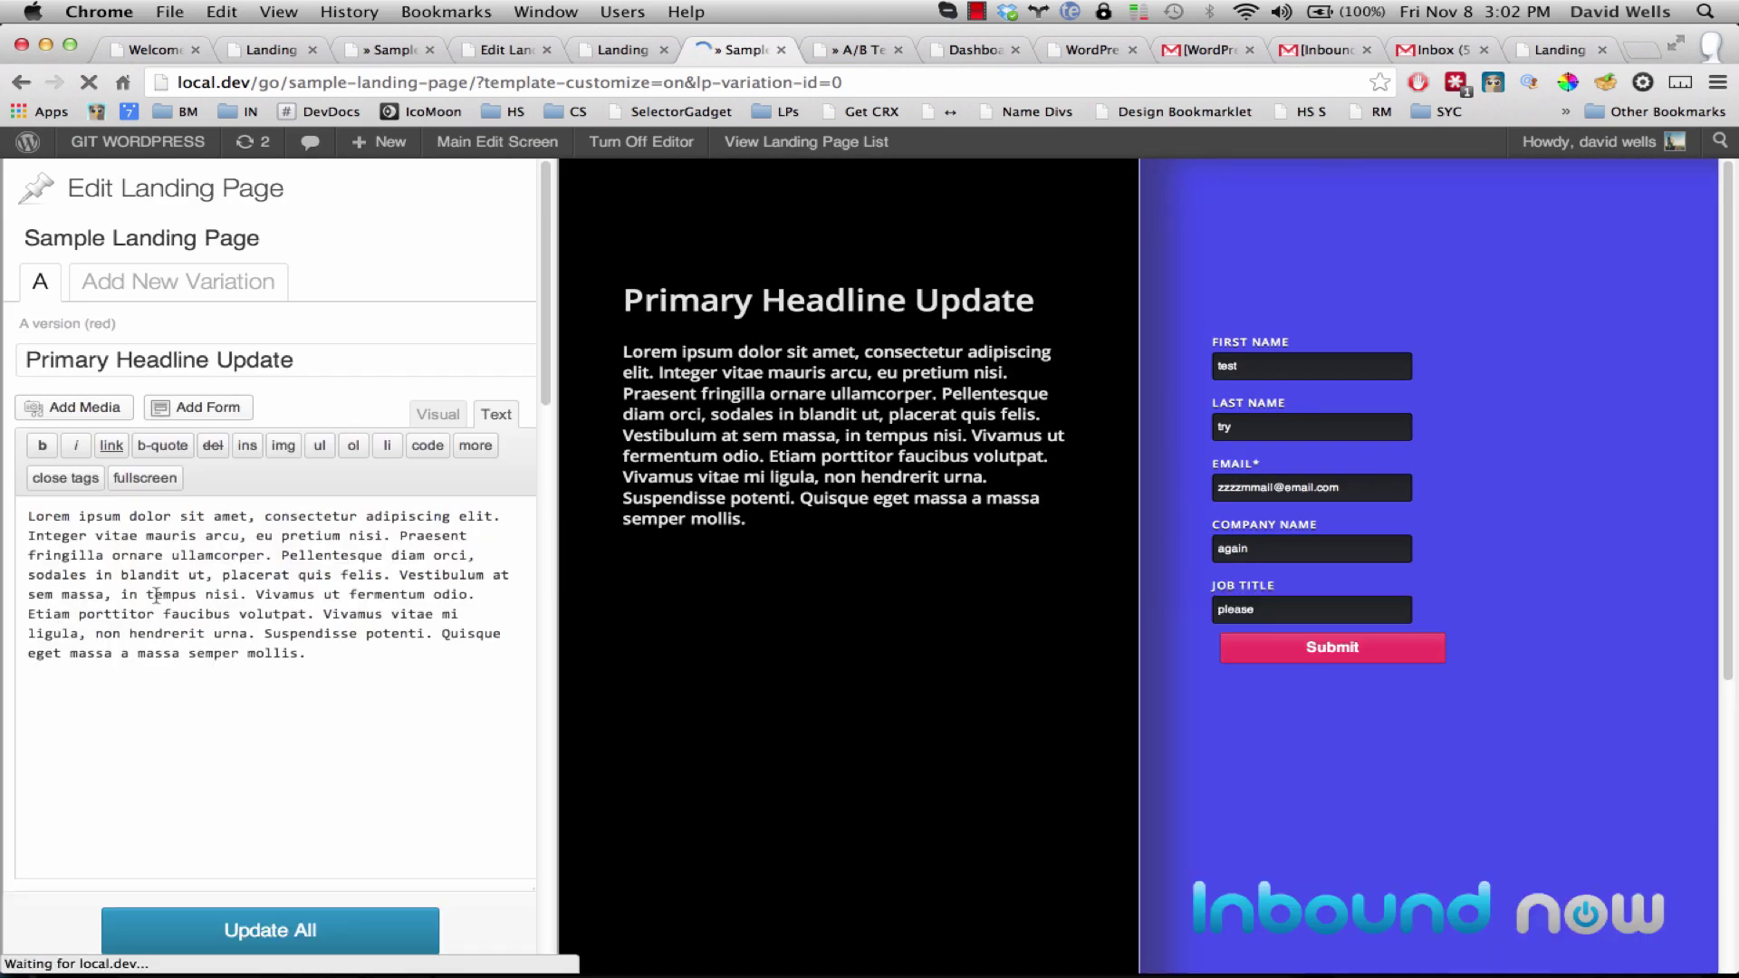
pyautogui.scroll(-10, 378, 481)
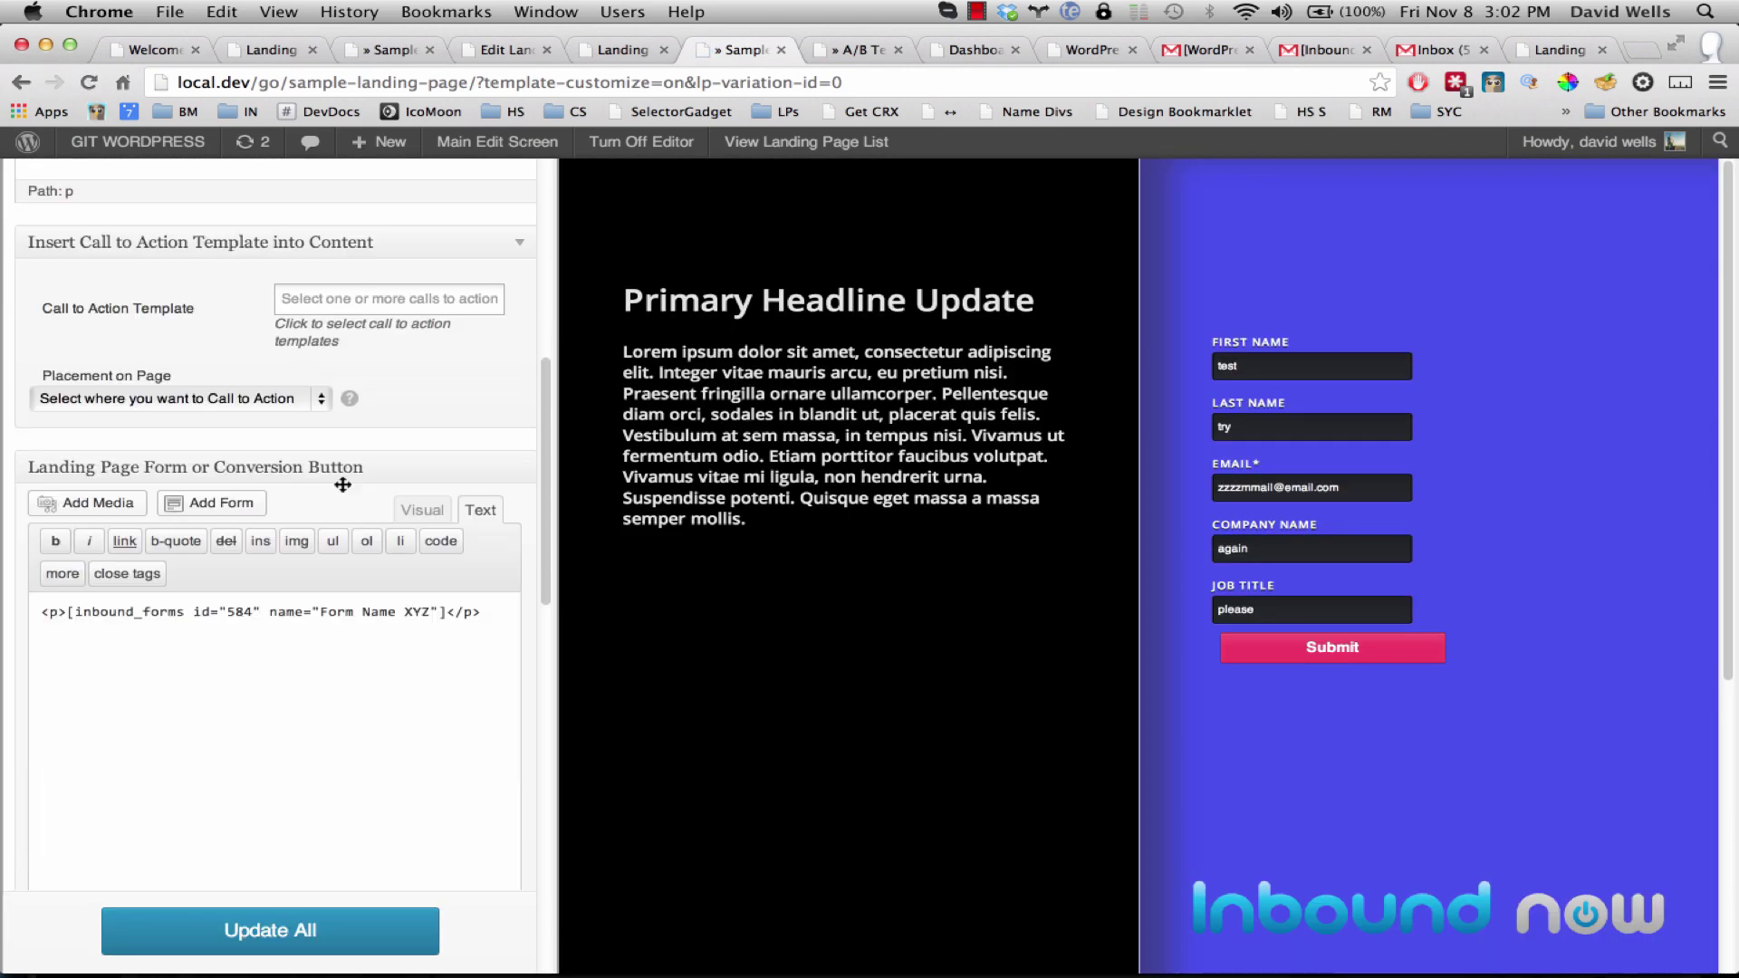
pyautogui.scroll(-10, 327, 469)
pyautogui.click(180, 660)
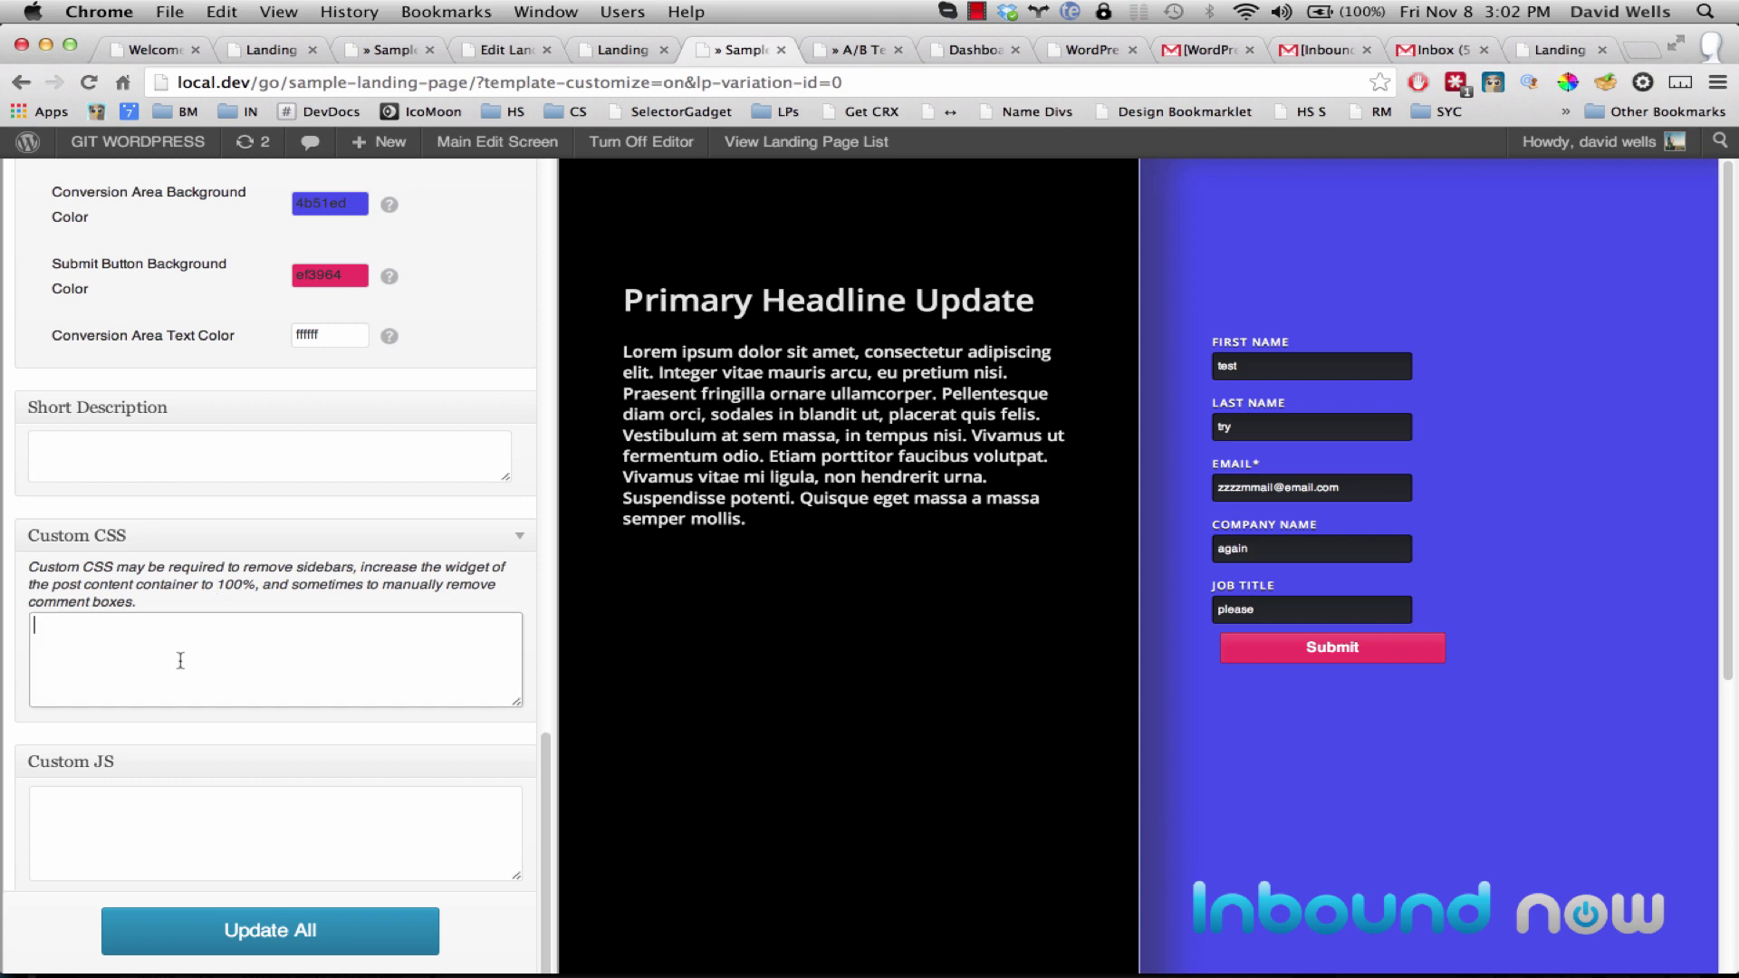
pyautogui.press('super+v')
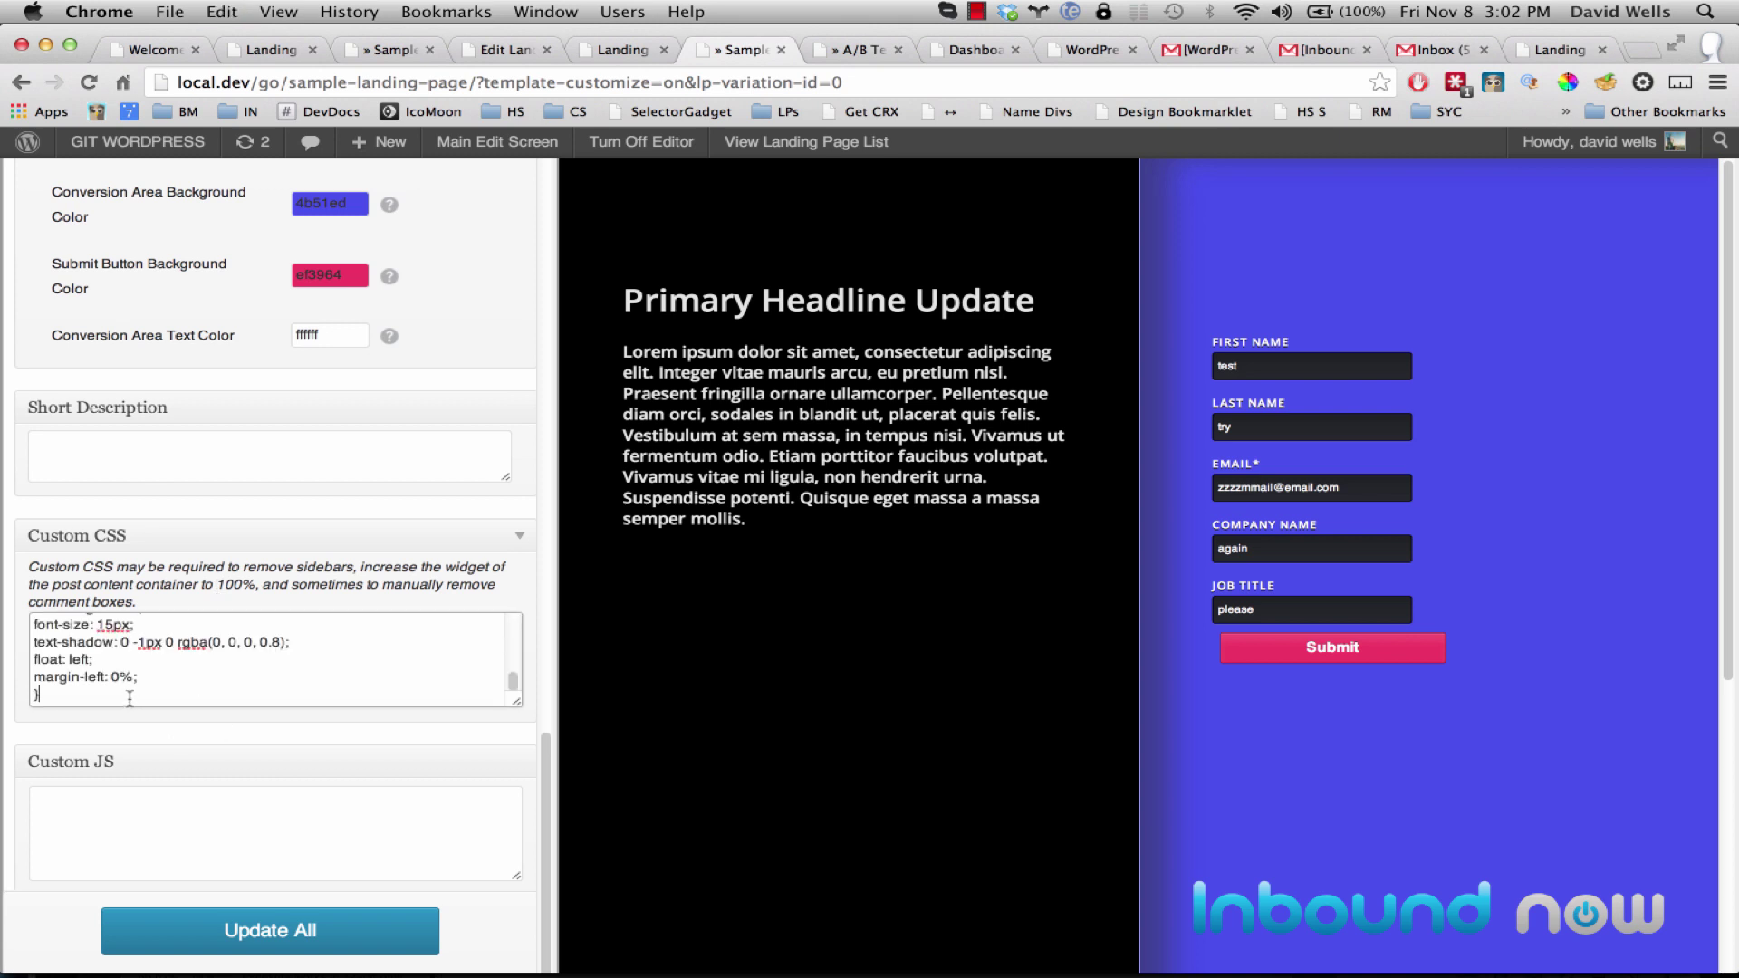
pyautogui.moveTo(129, 699); pyautogui.dragTo(52, 518)
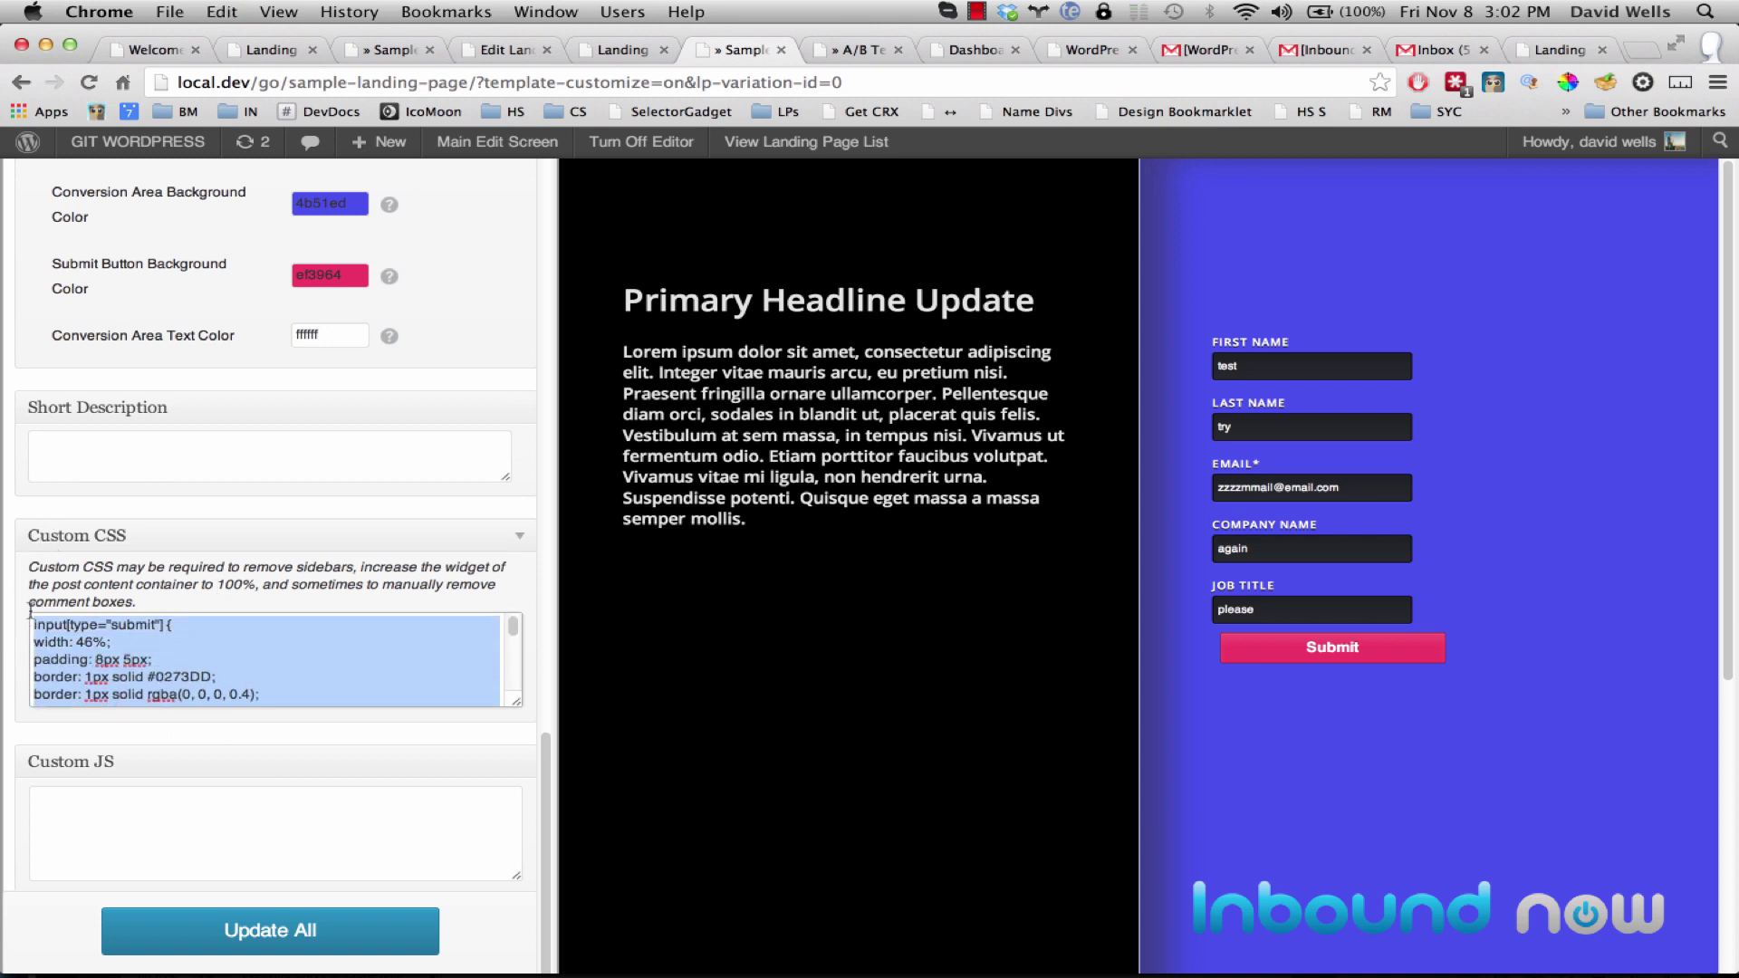
pyautogui.click(113, 643)
pyautogui.scroll(-5, 206, 654)
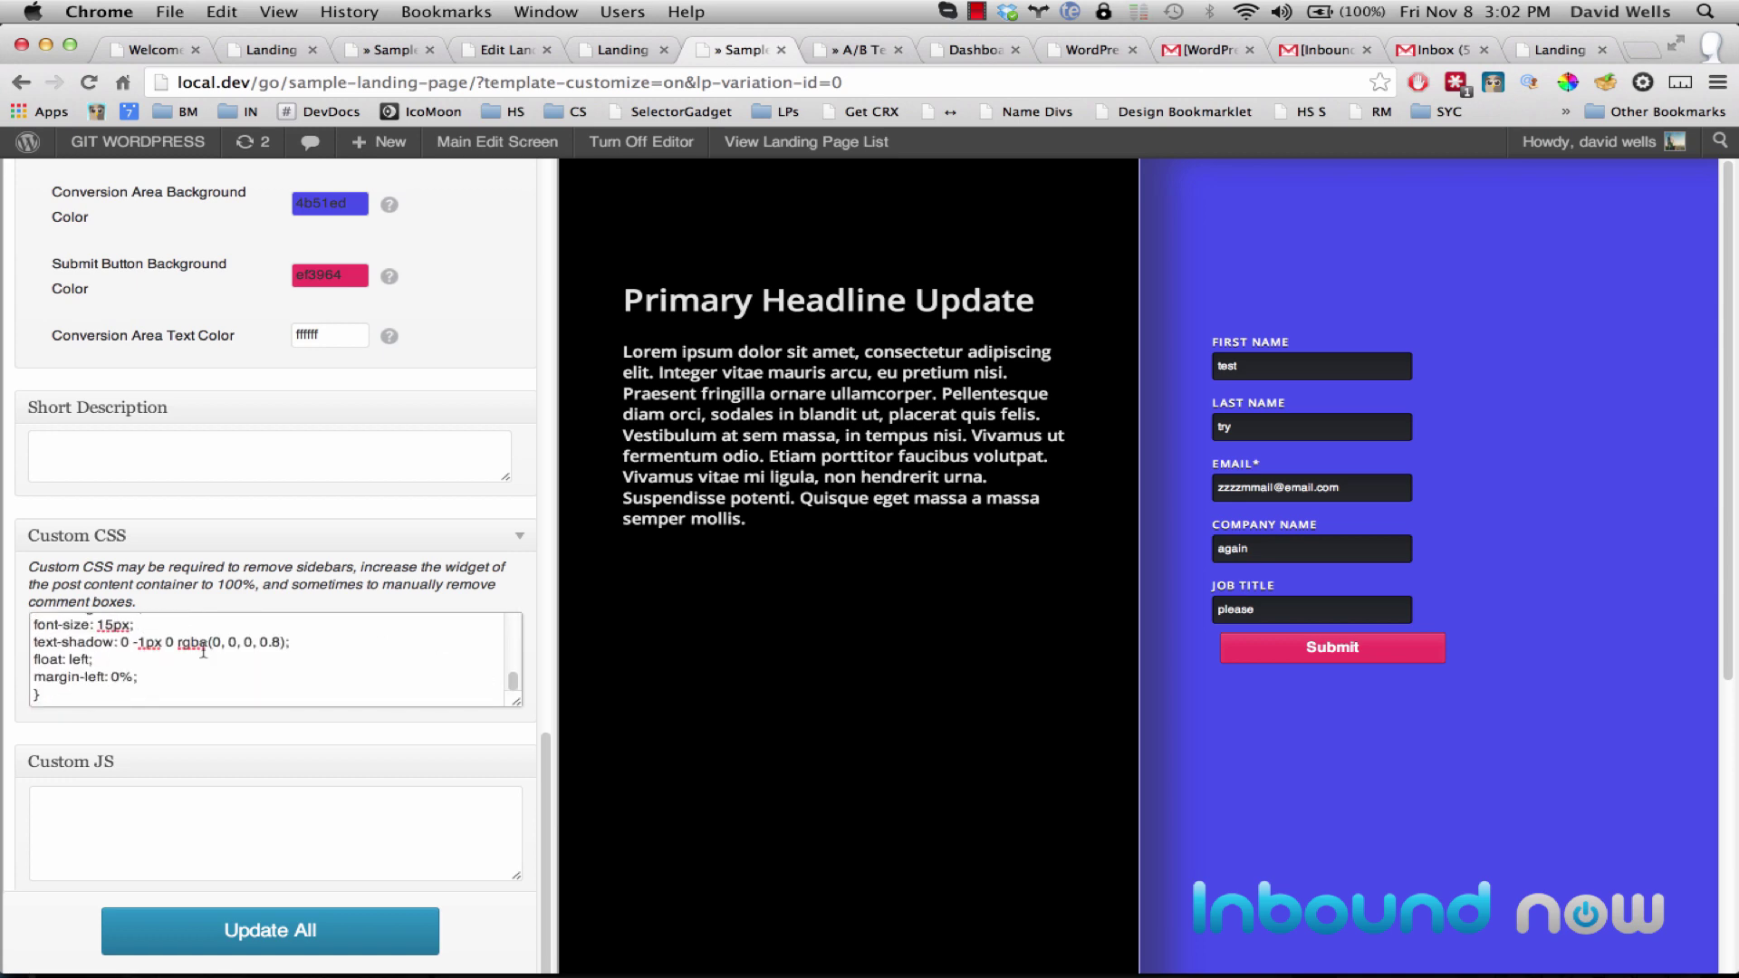
# Save the landing page with the pasted rule and check the background color declaration in the Custom CSS.
pyautogui.click(254, 929)
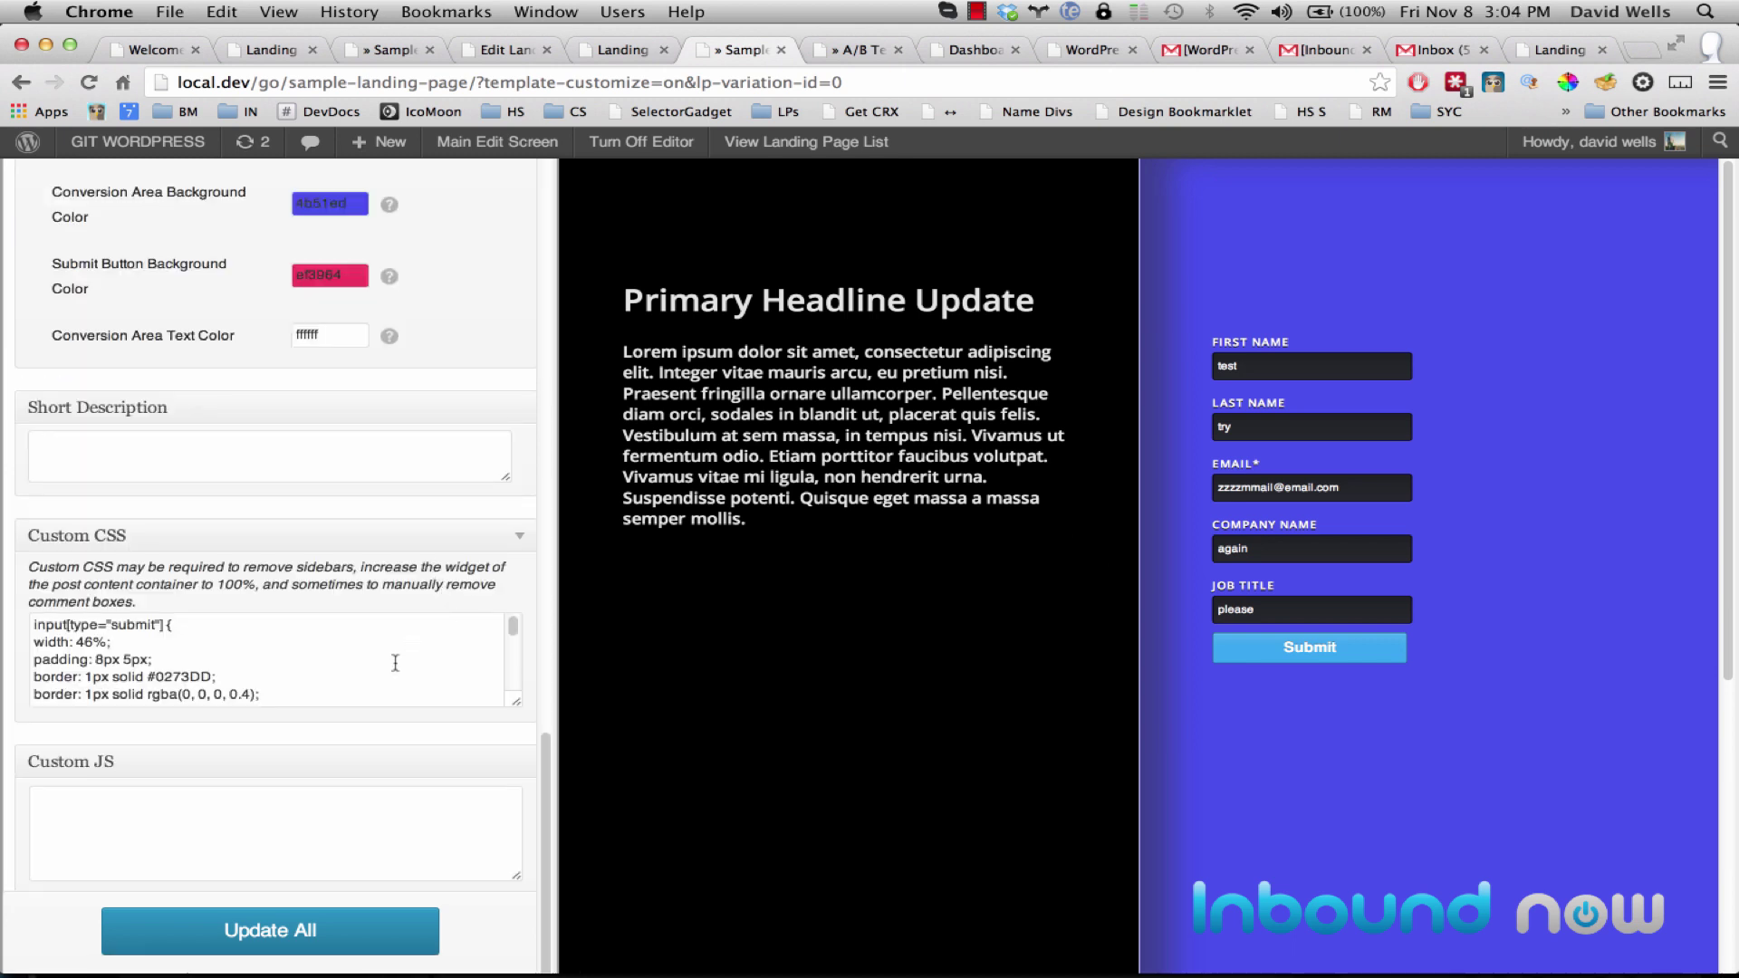
pyautogui.scroll(-1, 398, 664)
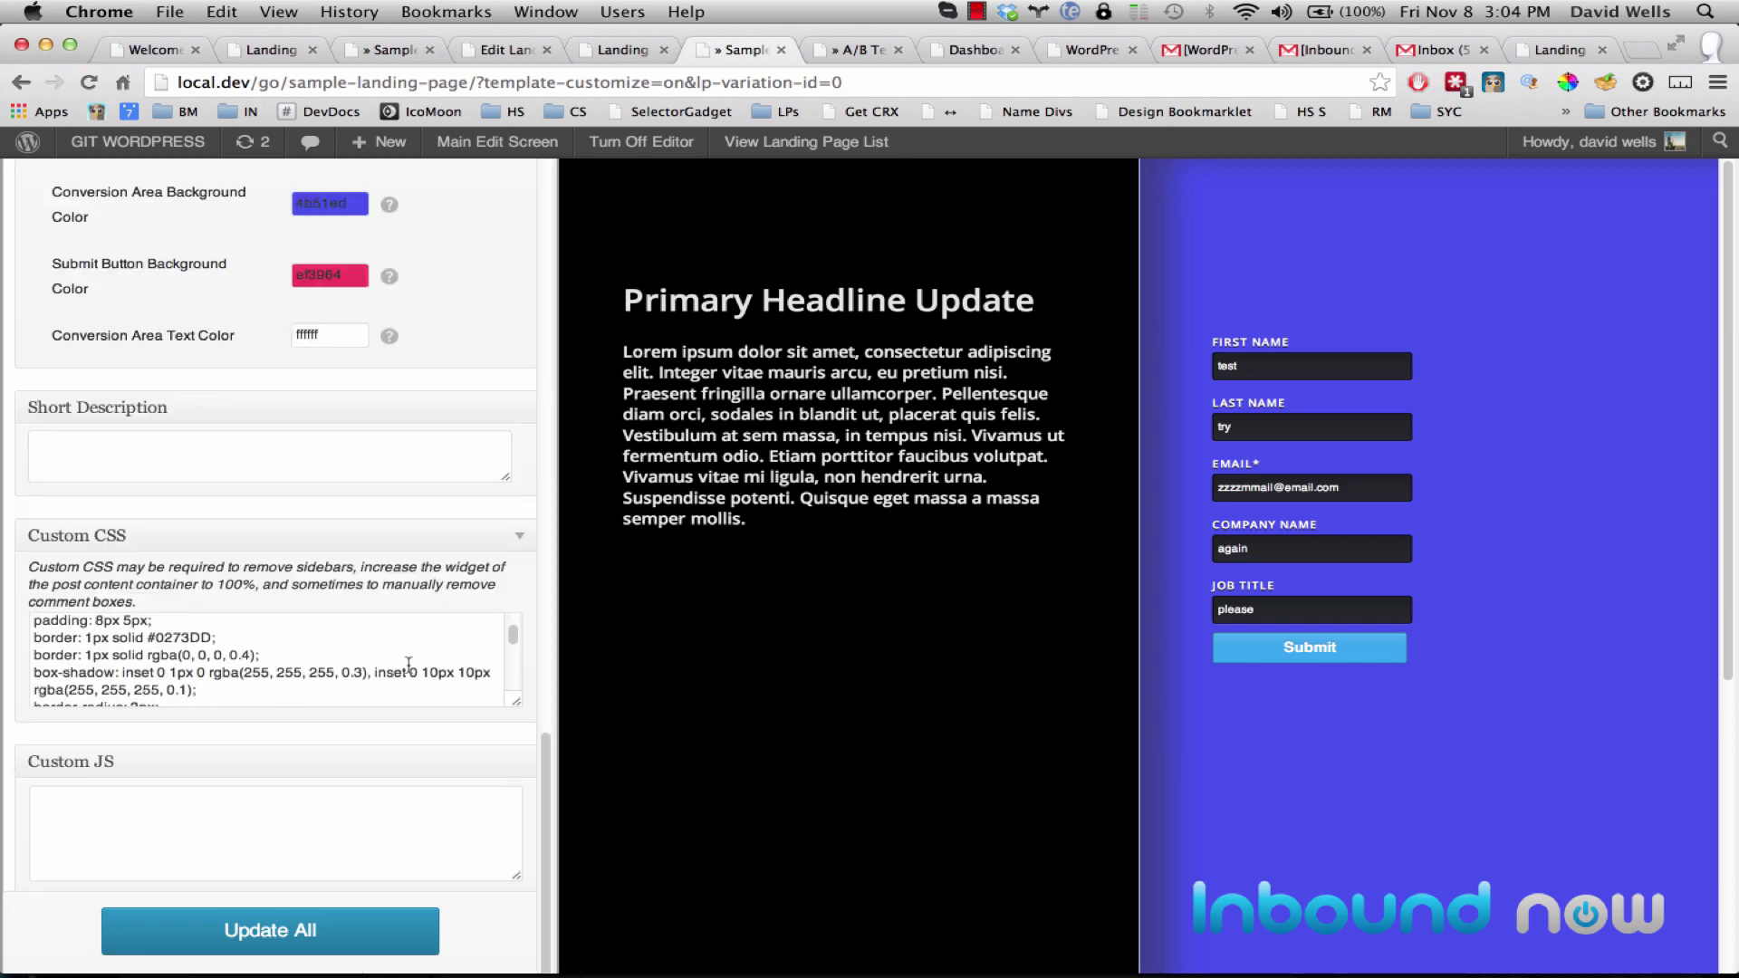
pyautogui.scroll(-6, 328, 656)
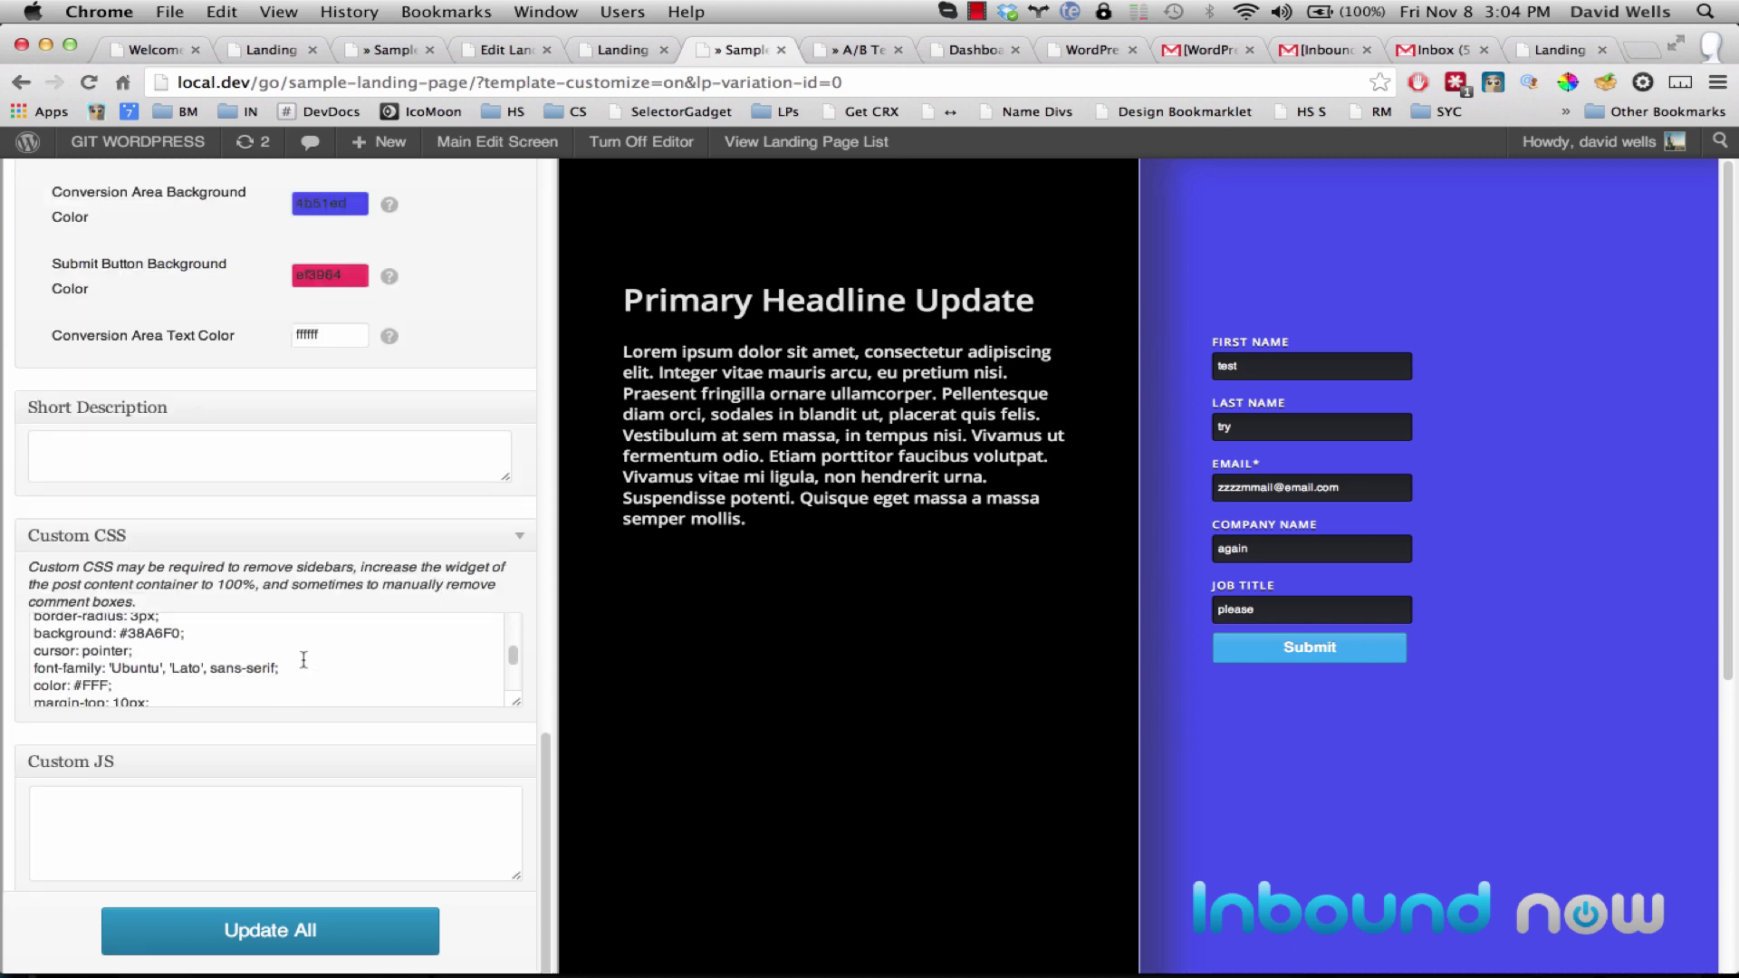
pyautogui.scroll(8, 205, 670)
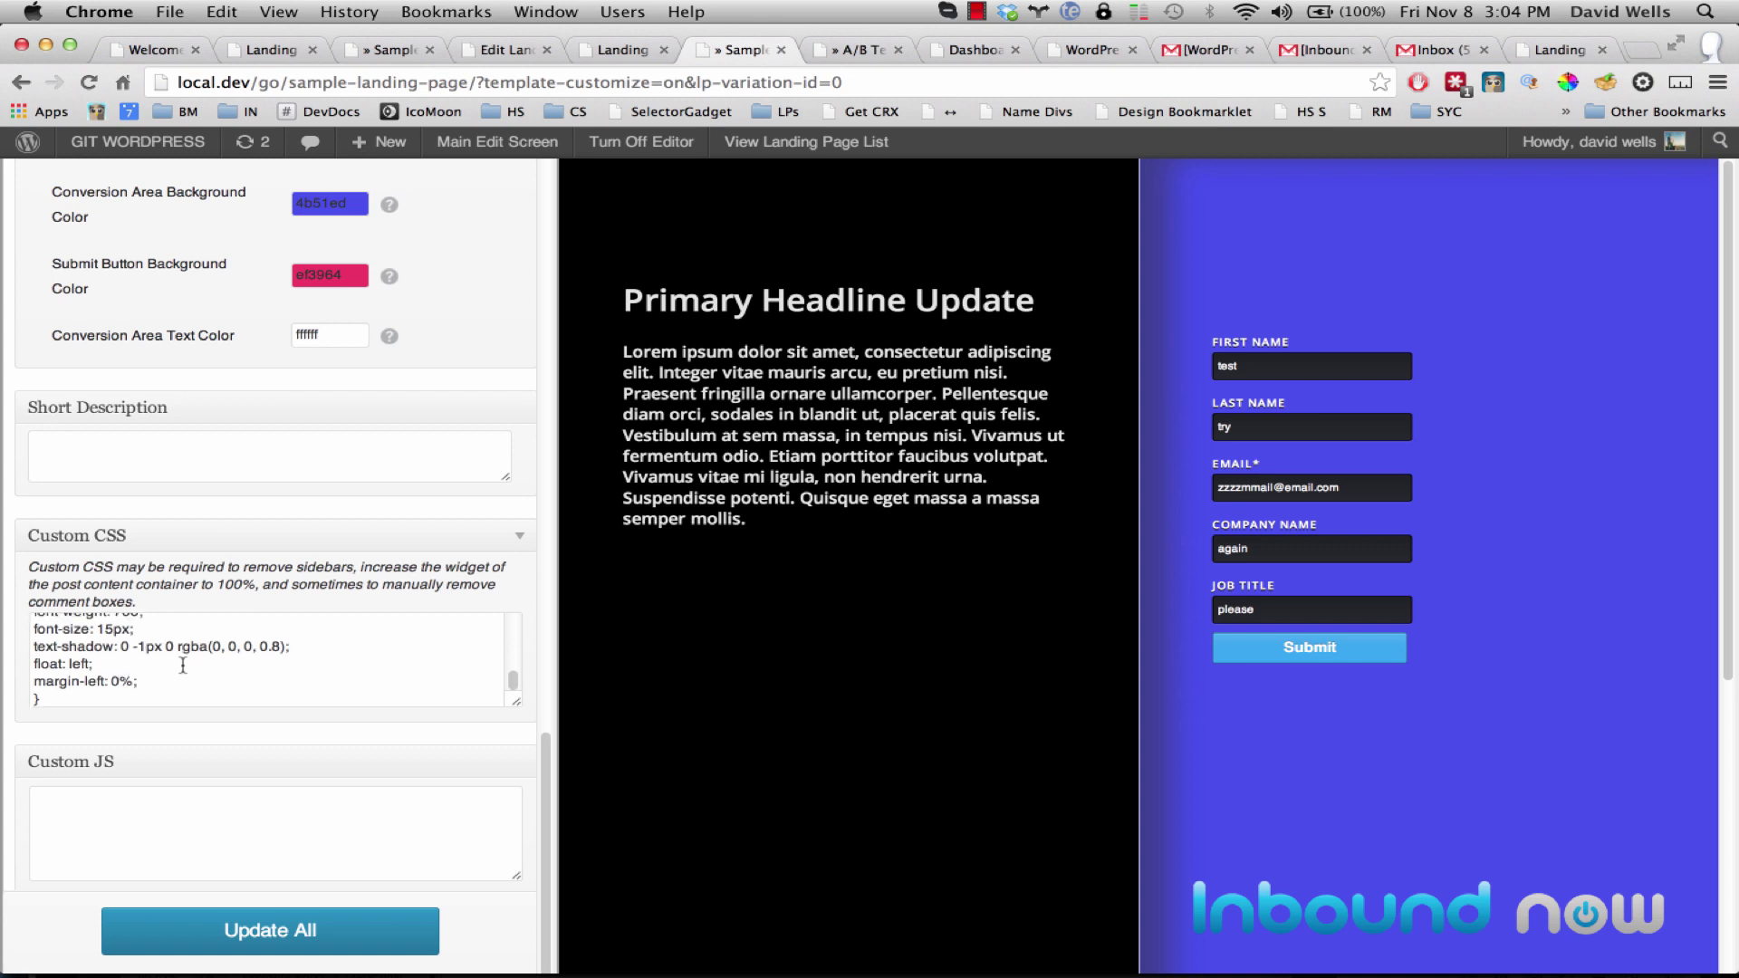
pyautogui.scroll(-1, 179, 676)
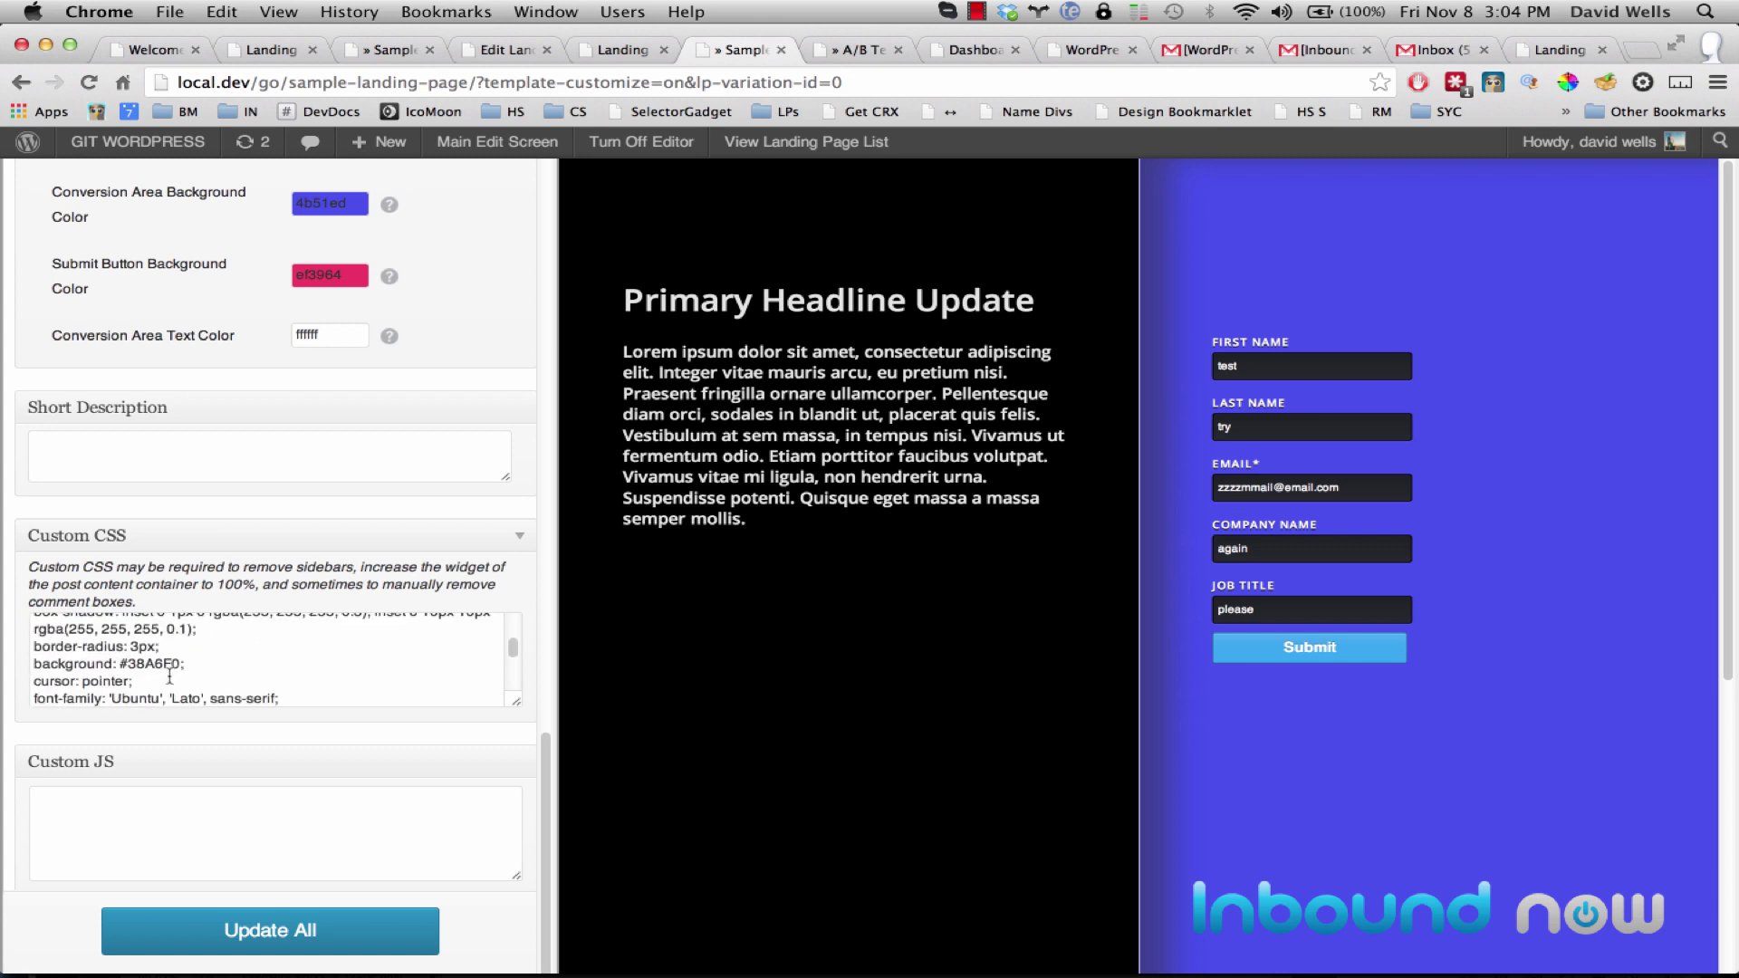
pyautogui.moveTo(130, 663); pyautogui.dragTo(182, 669)
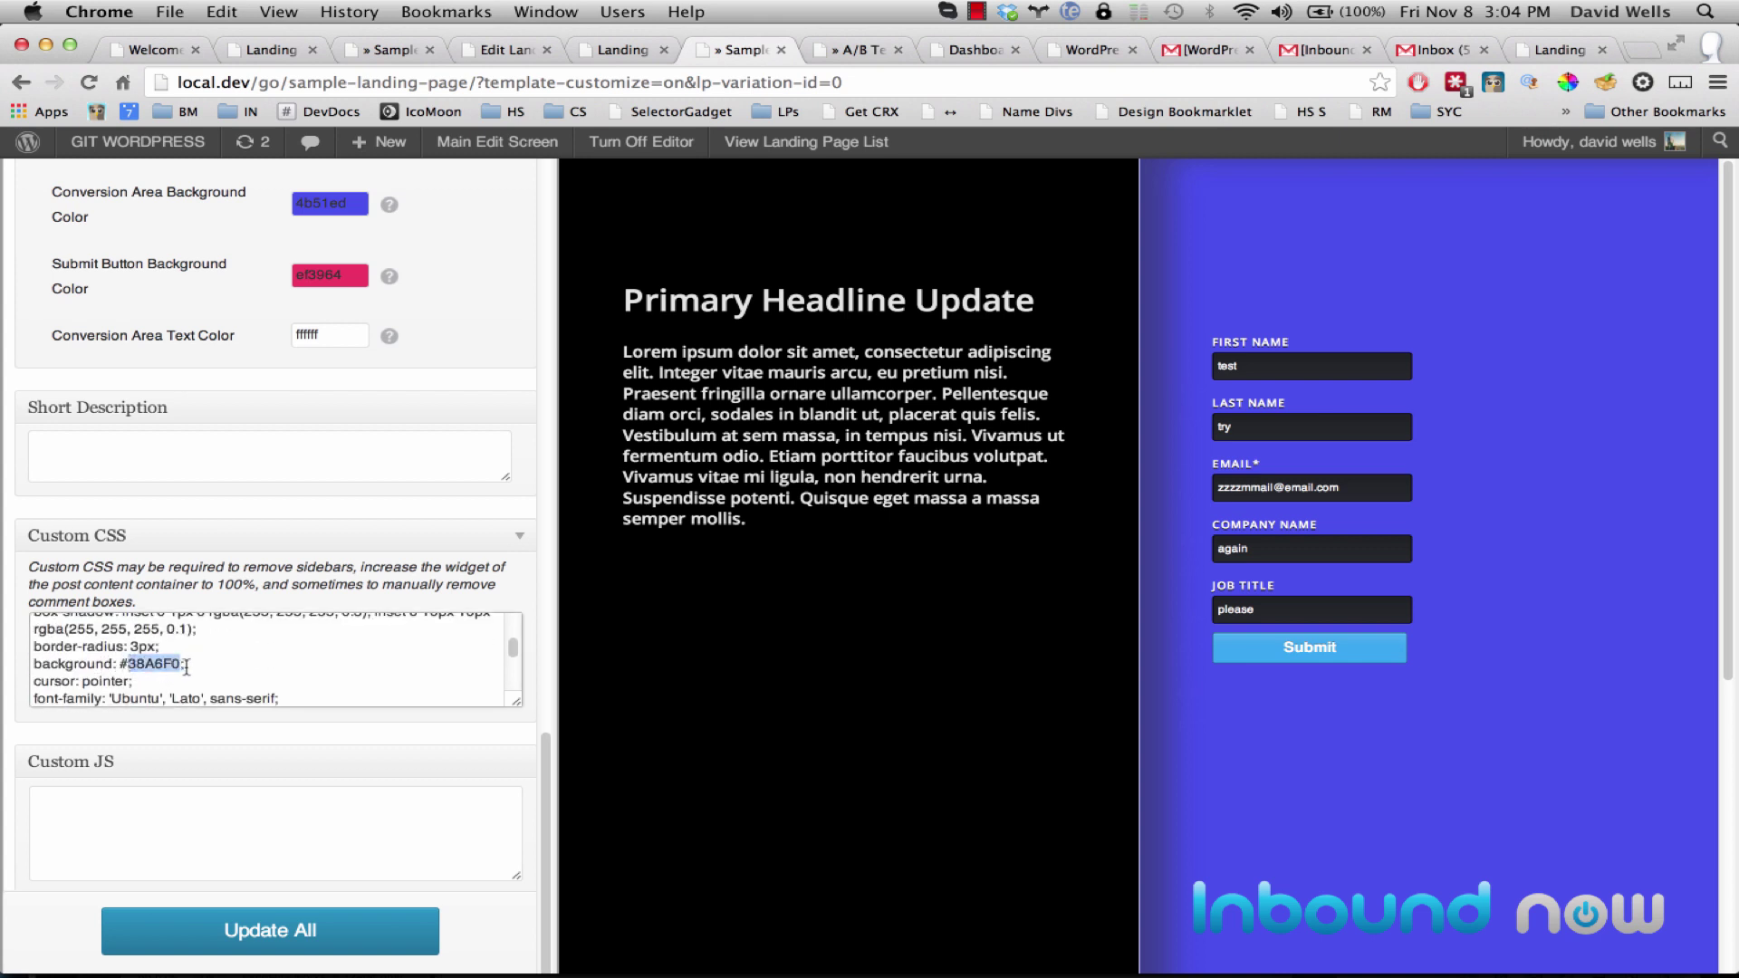
# Trim the input[type="submit"] rule in Custom CSS to only width: 46% and margin-left: 0%, and save the landing page.
pyautogui.scroll(-5, 149, 698)
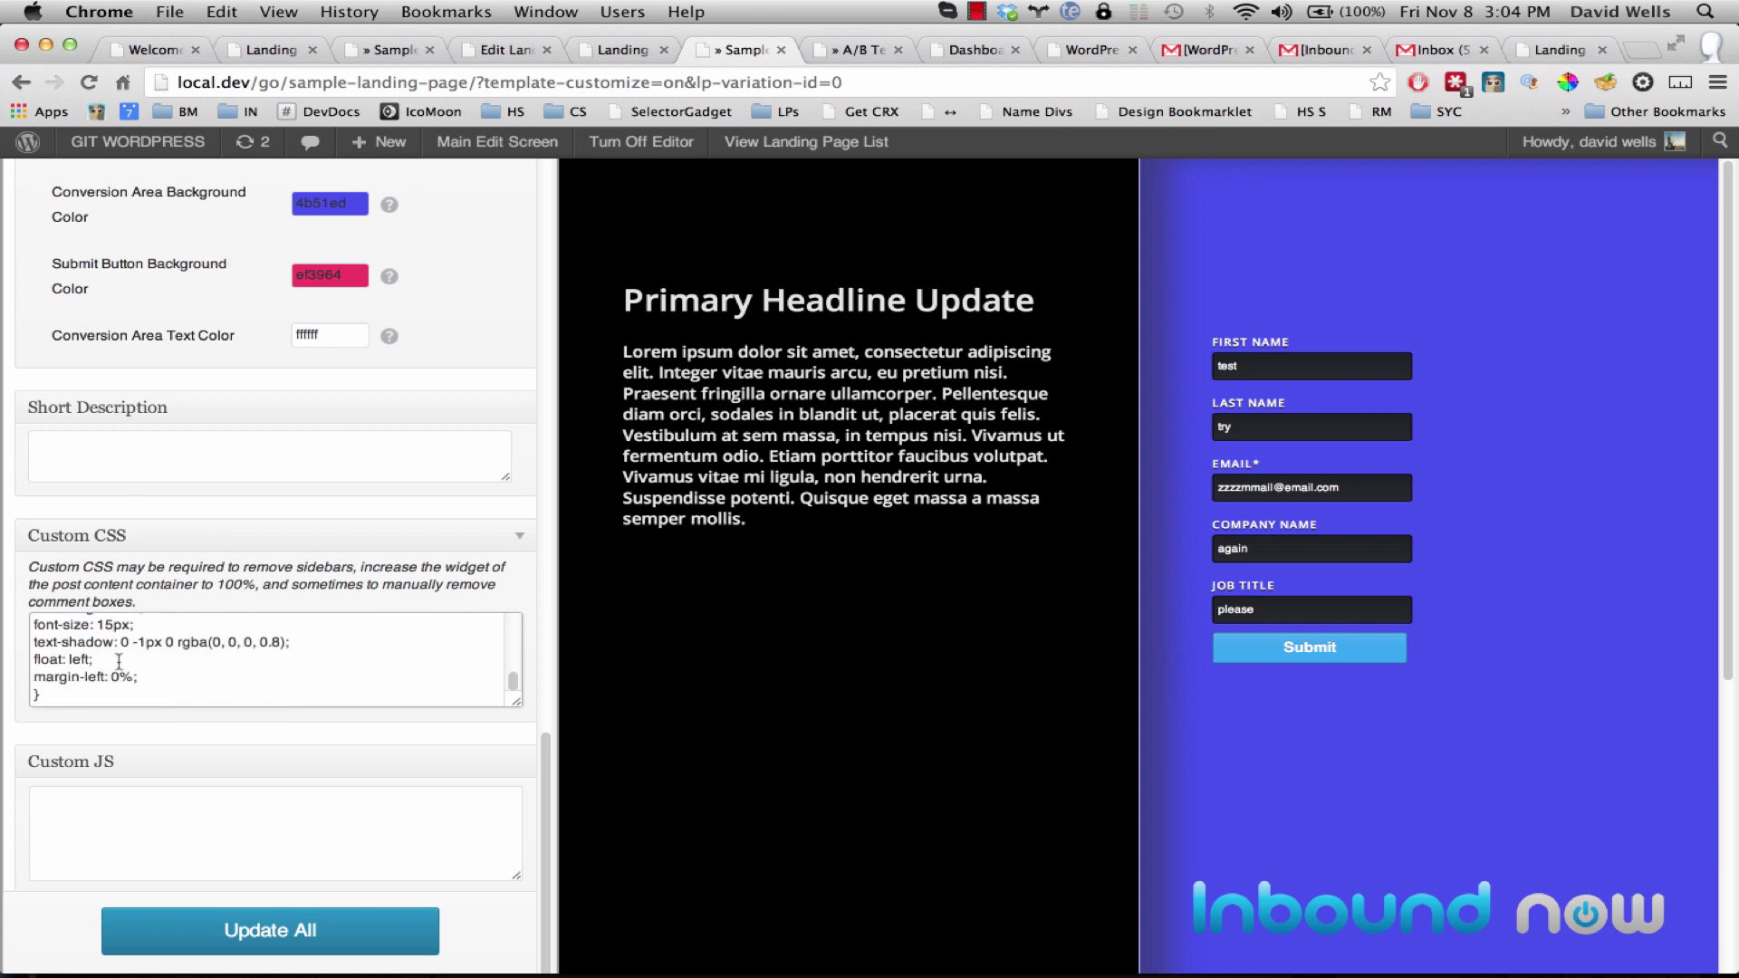
pyautogui.moveTo(96, 657); pyautogui.dragTo(33, 663)
pyautogui.press('BackSpace')
pyautogui.press('BackSpace')
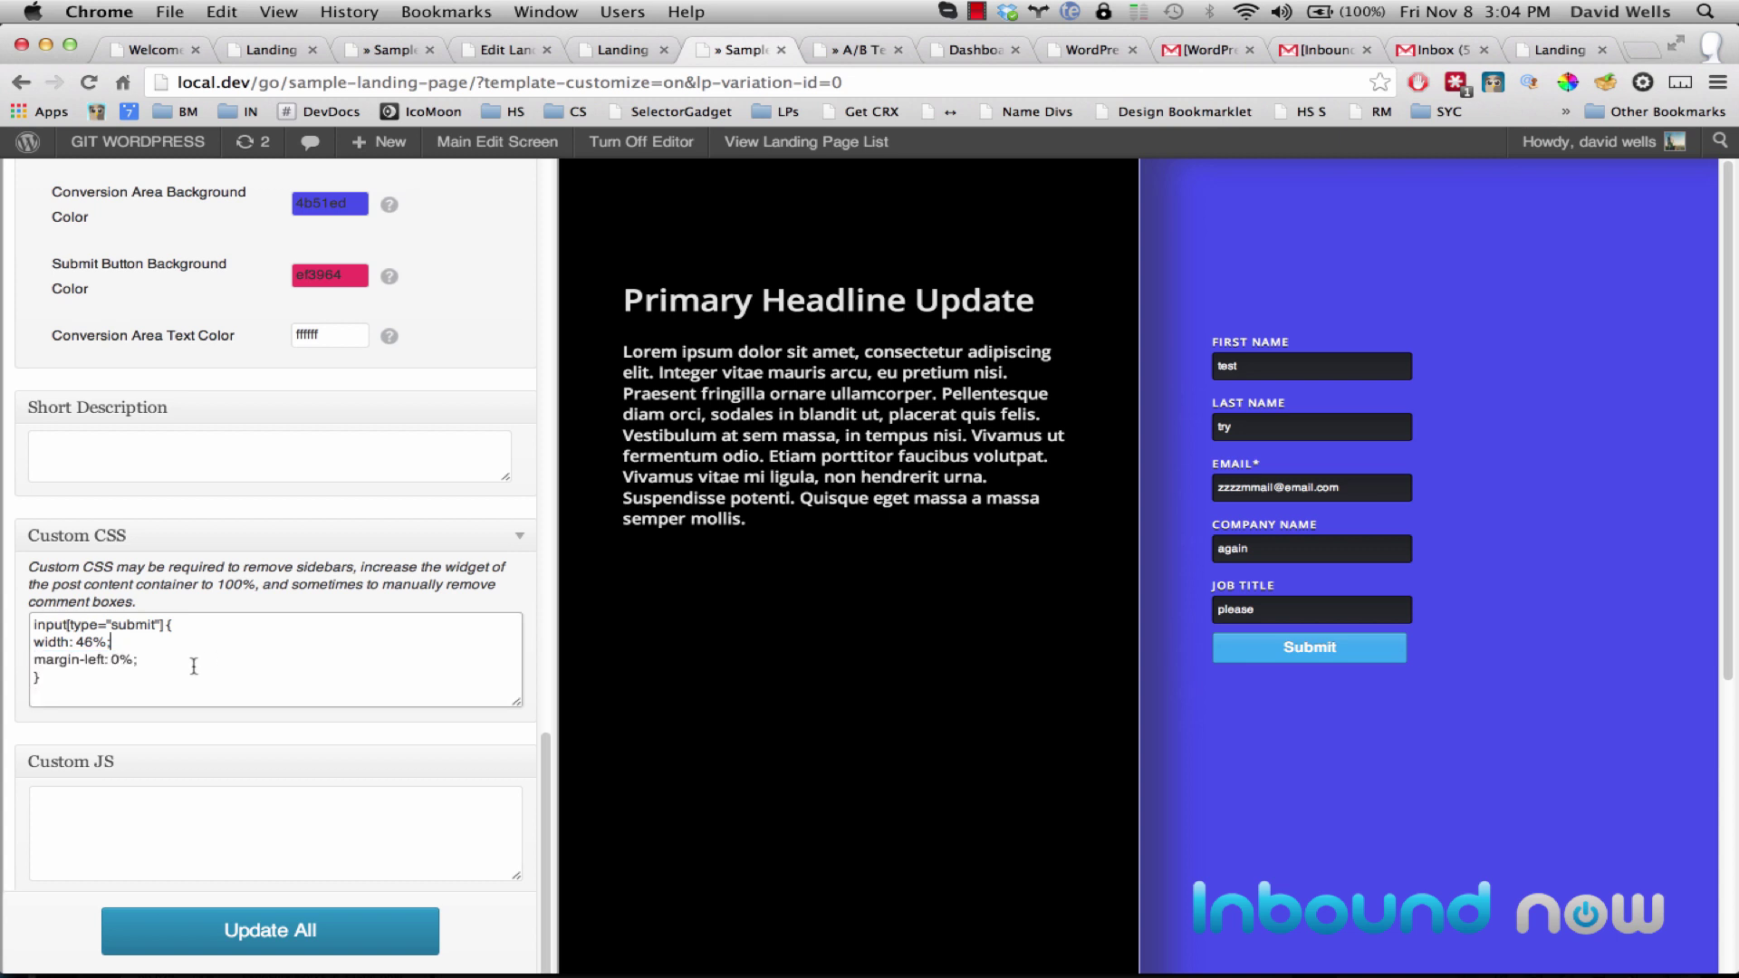
pyautogui.moveTo(144, 665); pyautogui.dragTo(16, 636)
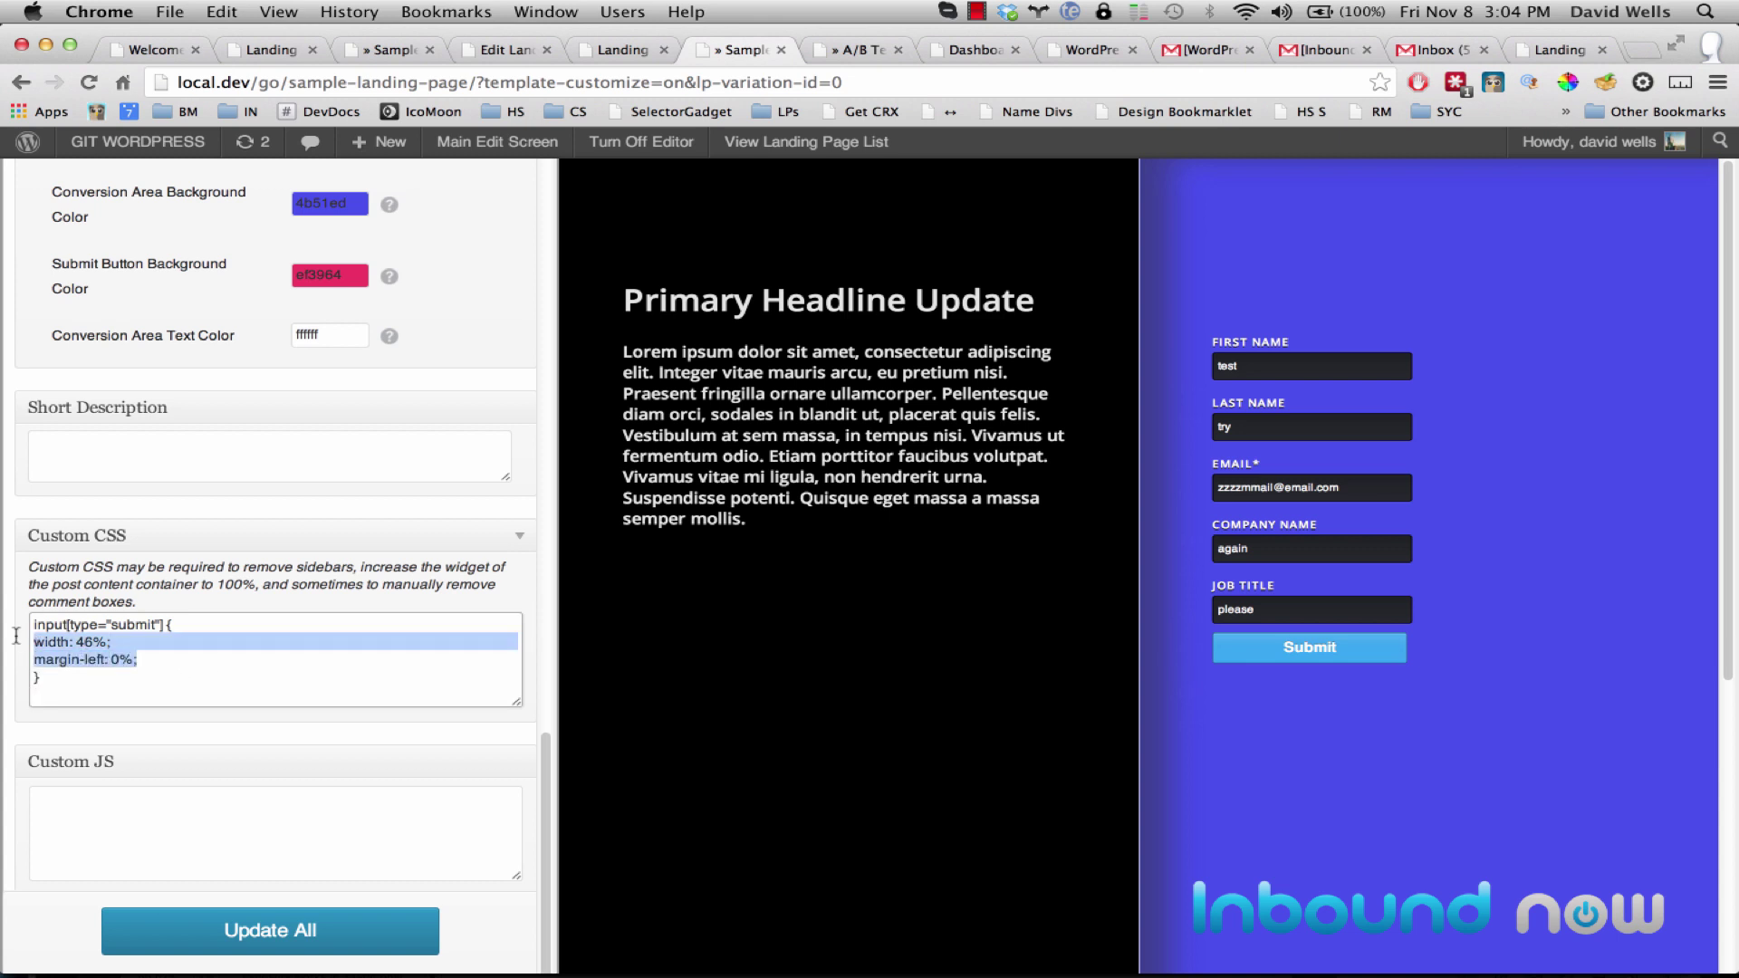
pyautogui.click(266, 924)
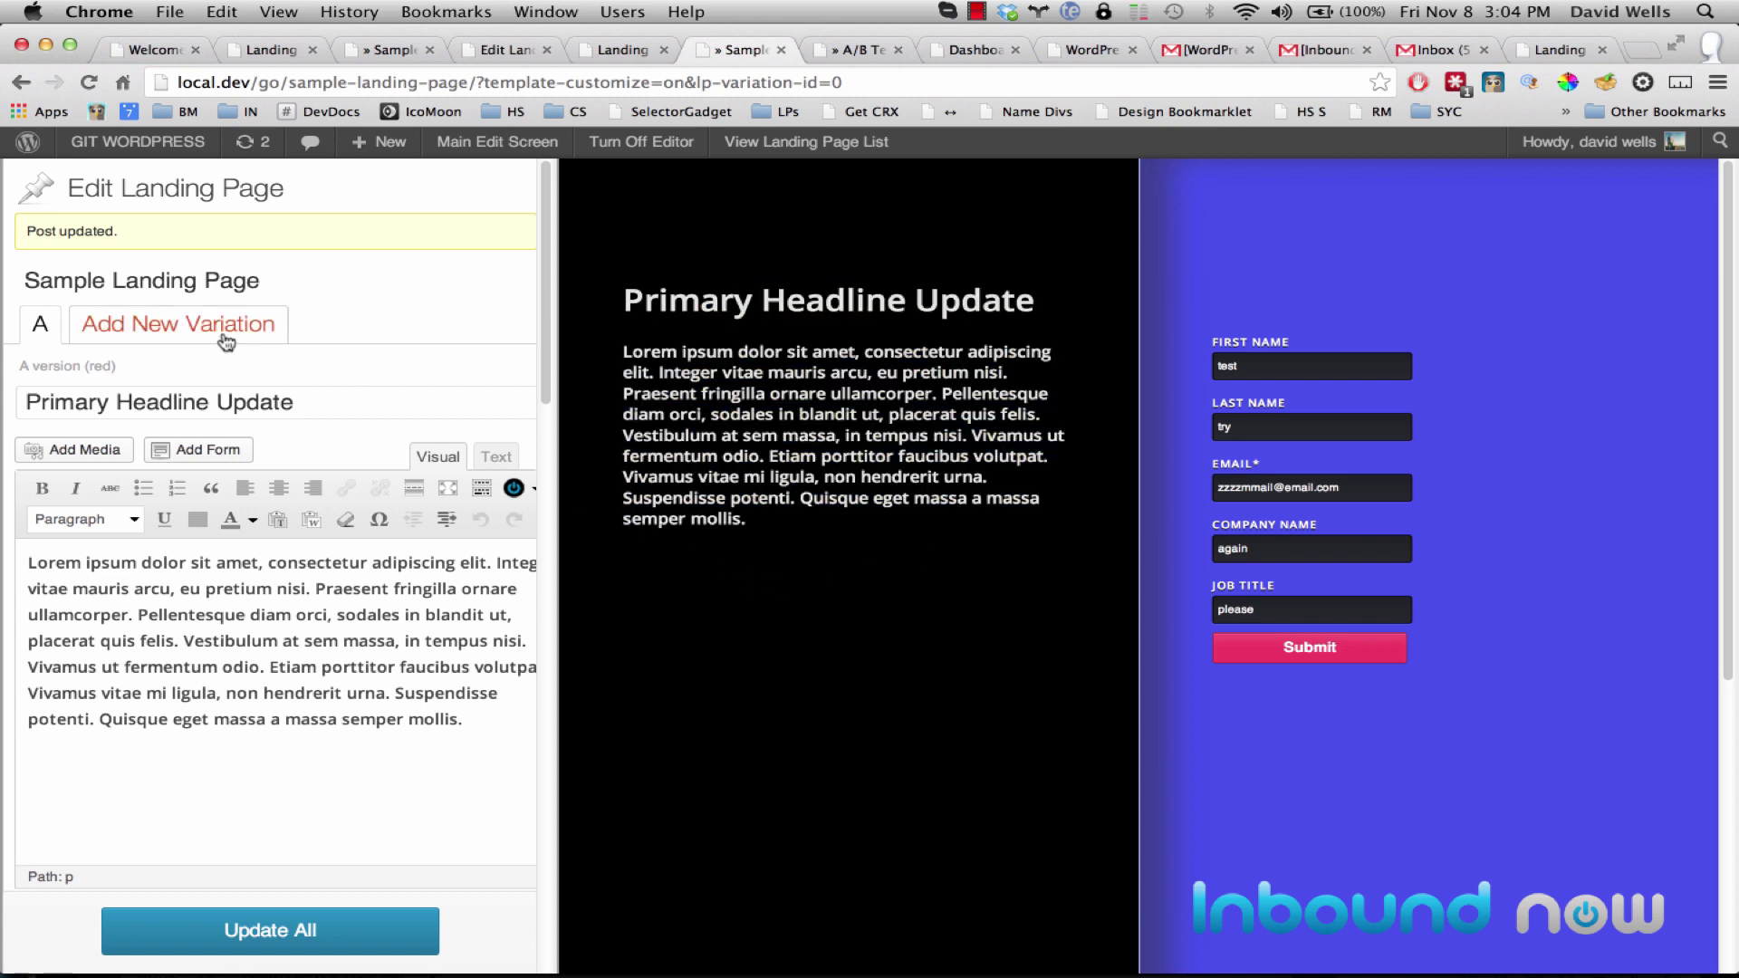
# Add a new variation B from the main edit screen and set its headline to "Primary Headline Update B".
pyautogui.click(507, 145)
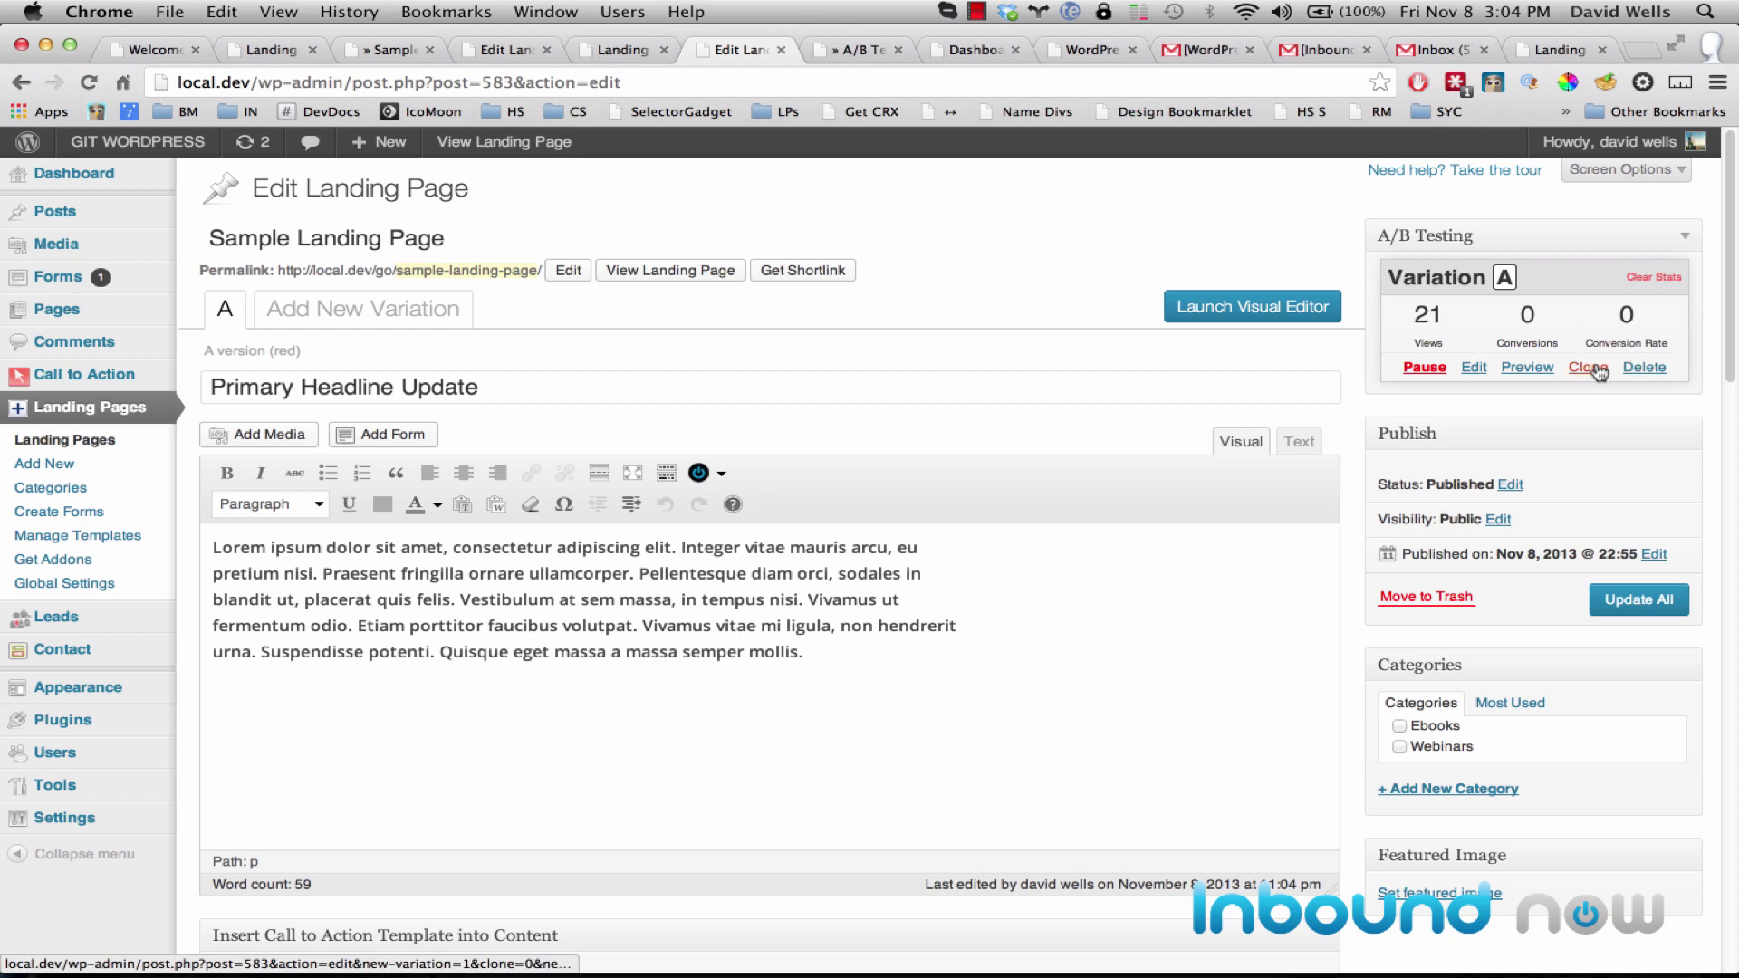
pyautogui.click(359, 308)
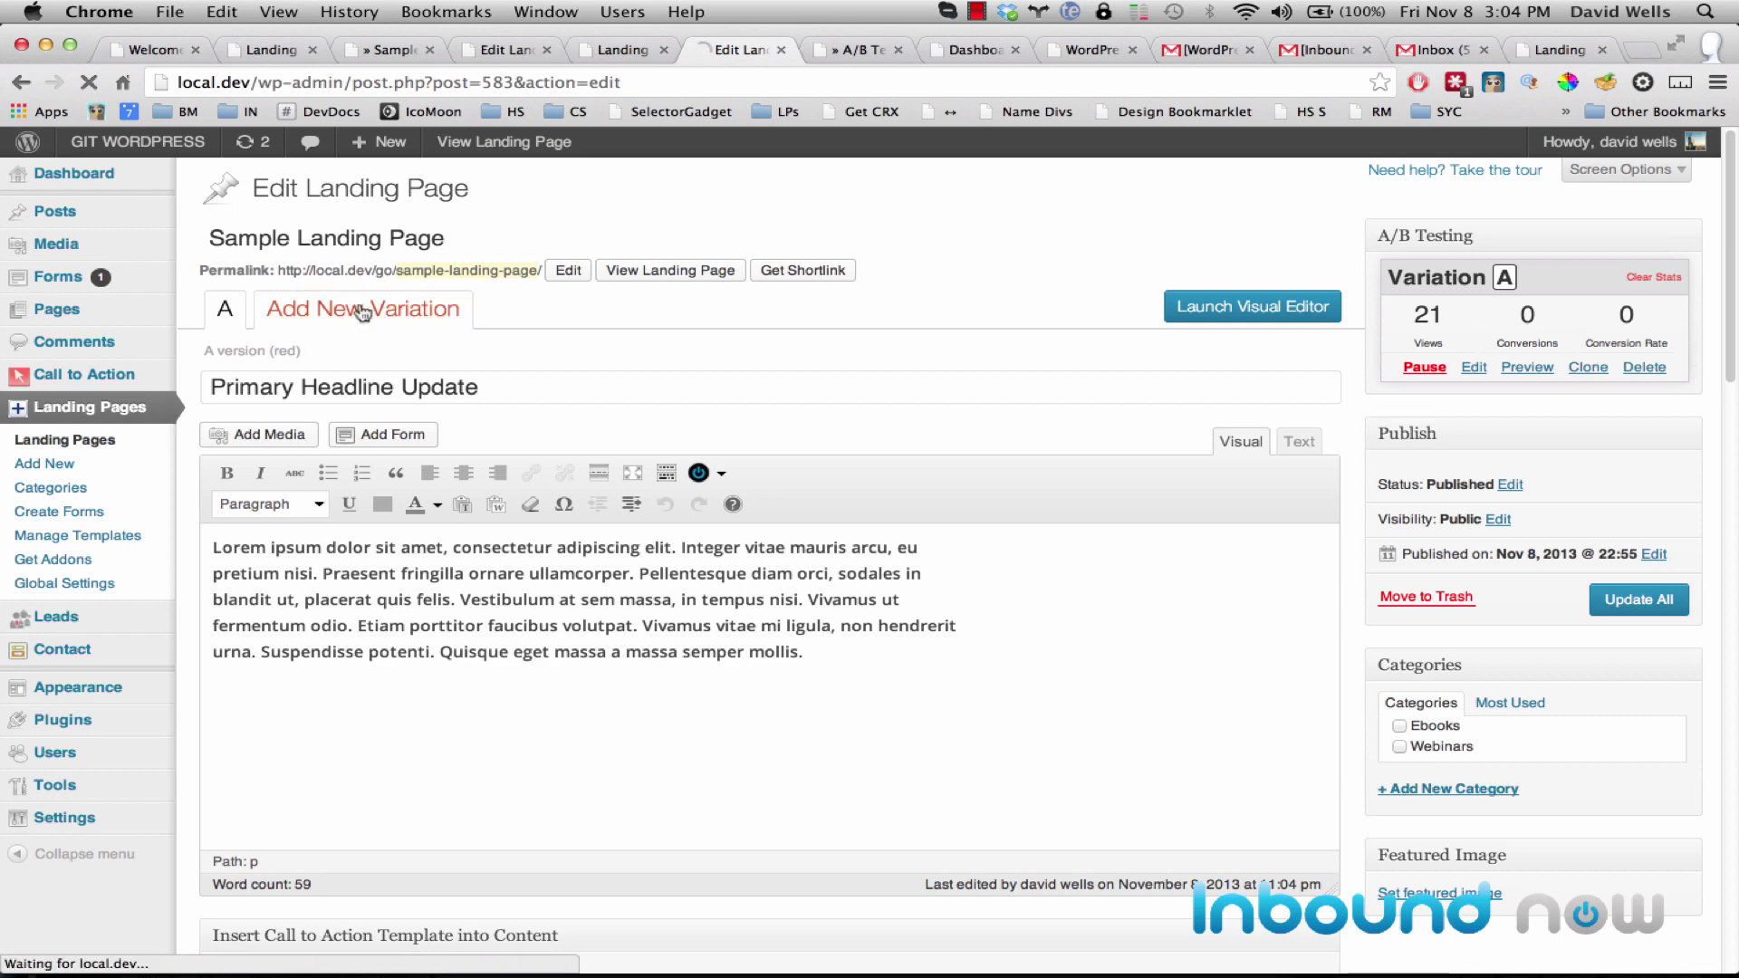
pyautogui.click(540, 395)
pyautogui.write('B')
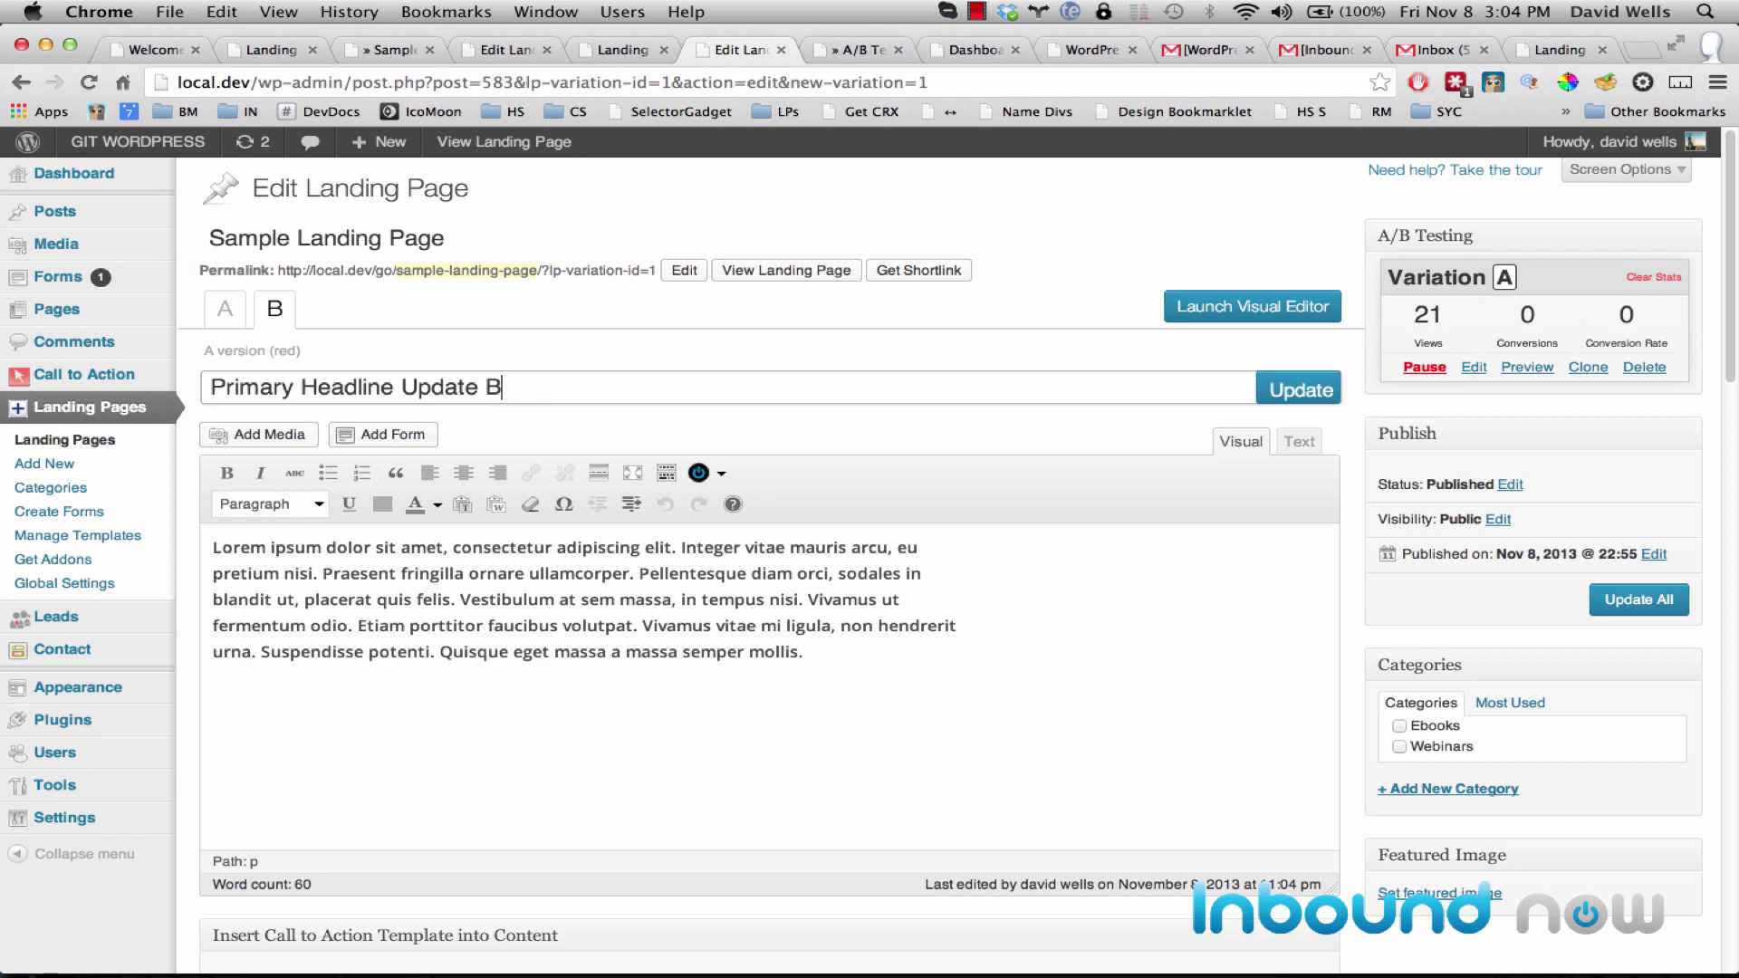
# Review variation B's body text and its Landing Page Form or Conversion Button section.
pyautogui.moveTo(909, 685); pyautogui.dragTo(211, 543)
pyautogui.scroll(-15, 593, 617)
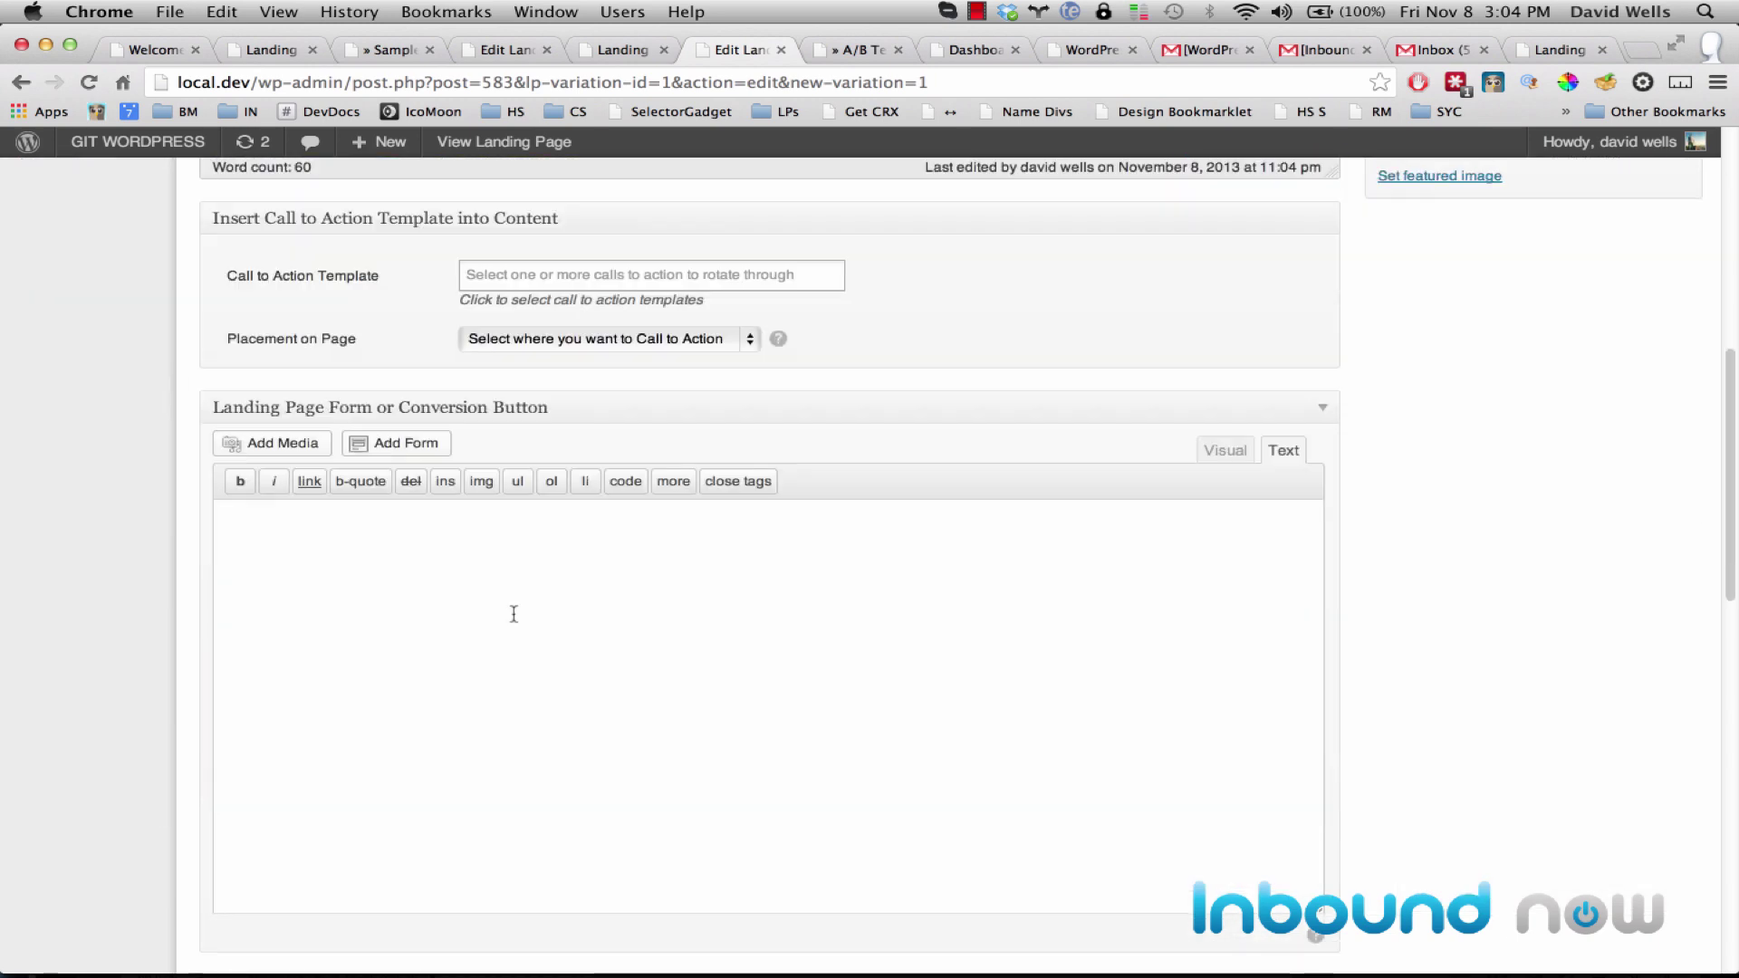
pyautogui.scroll(15, 982, 660)
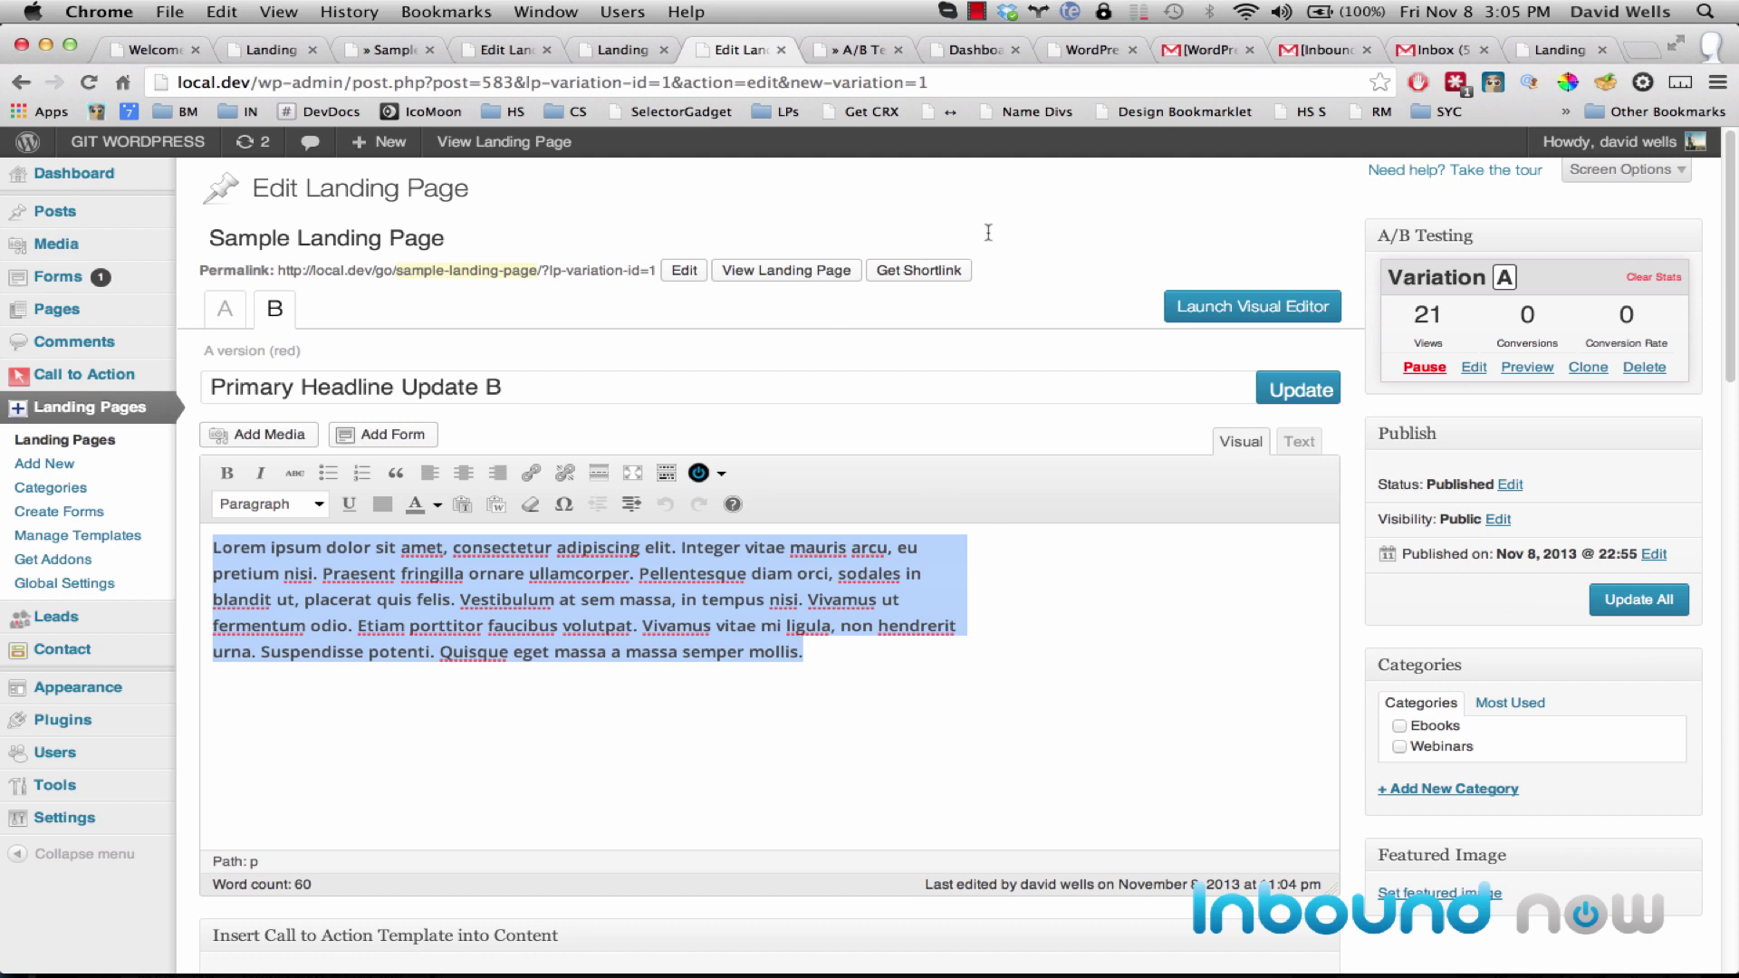
pyautogui.click(977, 12)
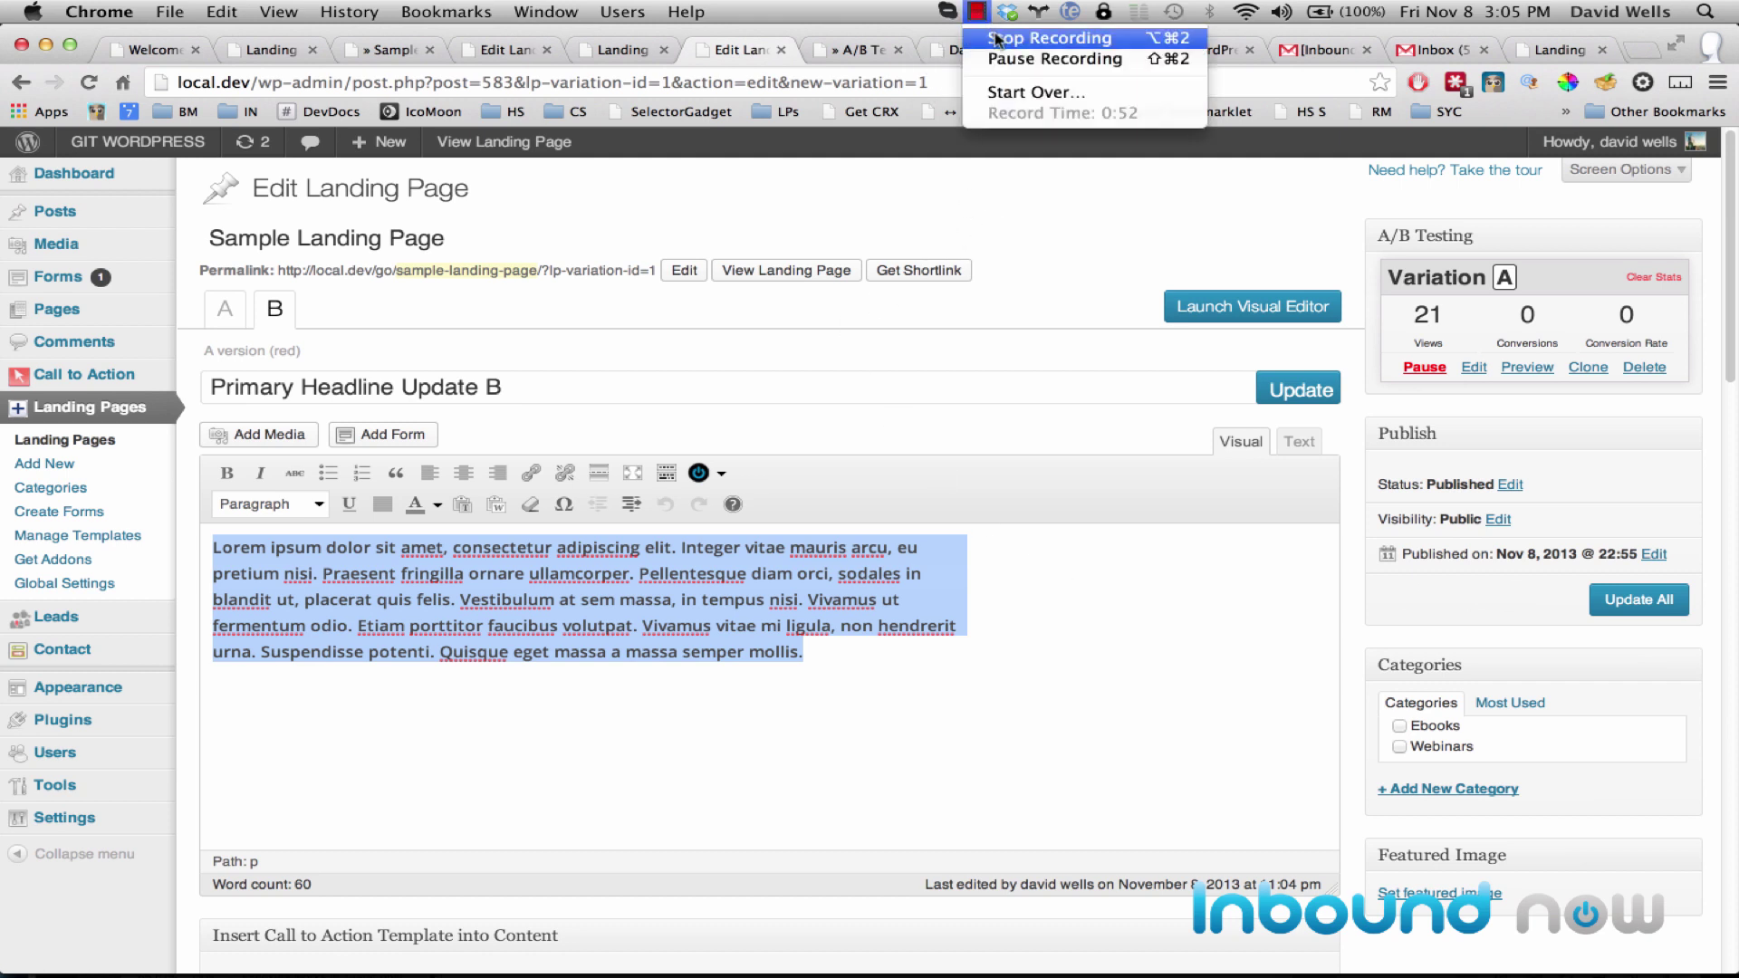